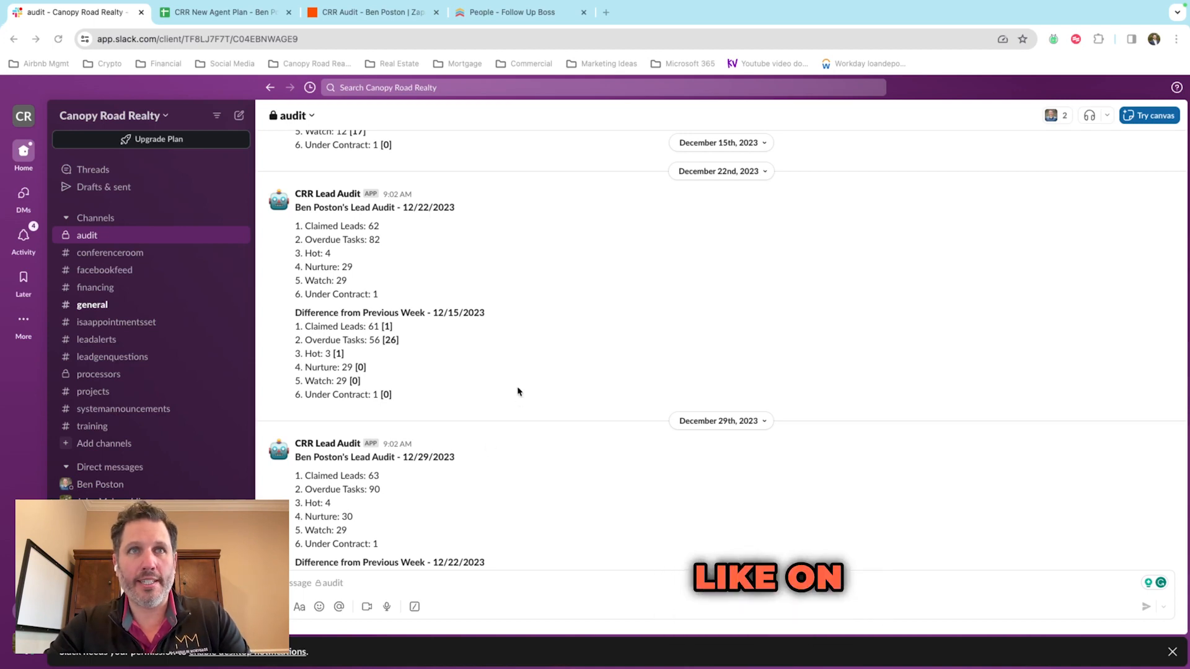
Step: Scroll through the #audit channel's CRR Lead Audit posts and highlight an agent name in a heading
scroll(518, 391, "down", 1)
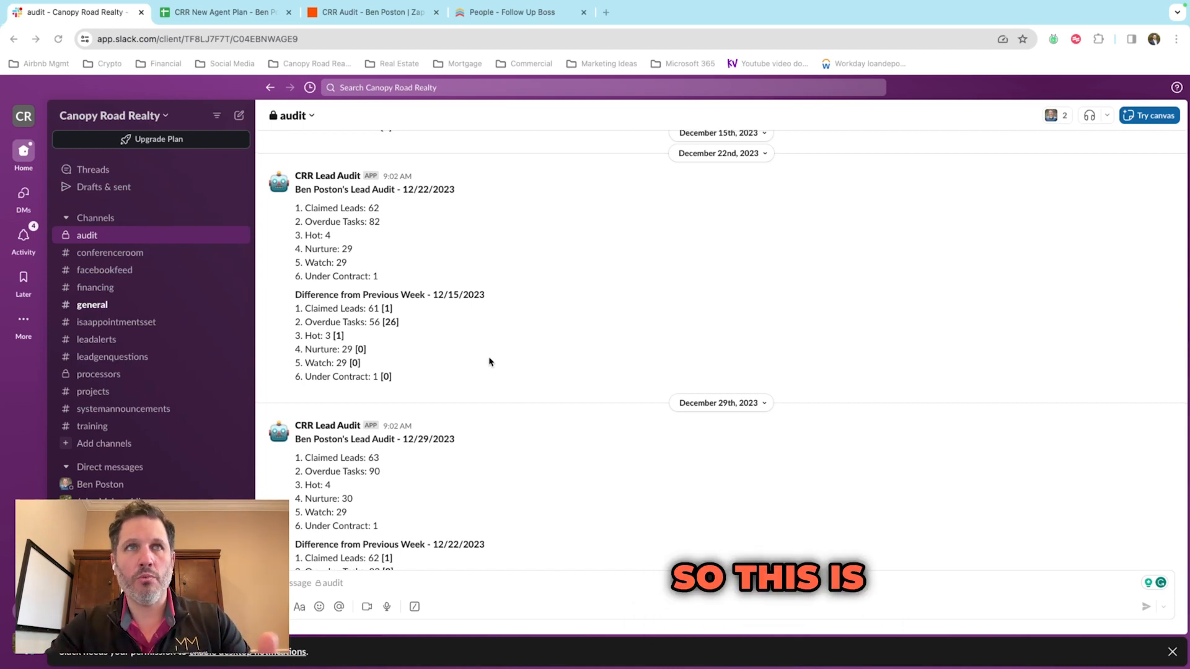
scroll(489, 361, "up", 1)
scroll(489, 361, "up", 1)
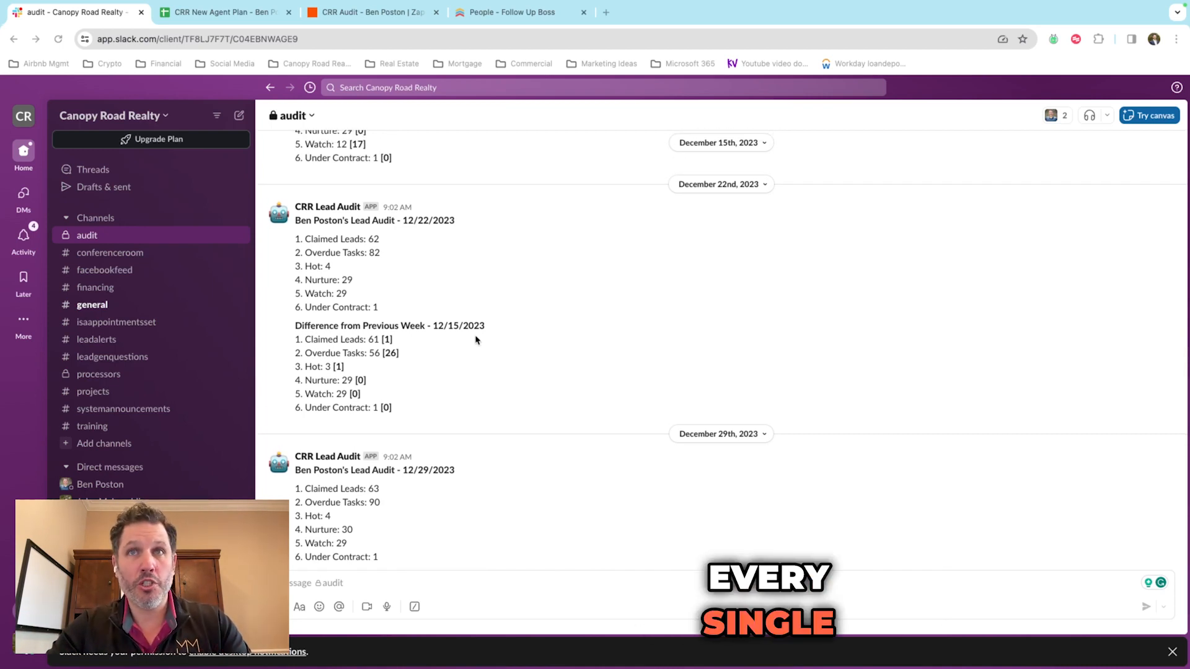
scroll(471, 333, "down", 1)
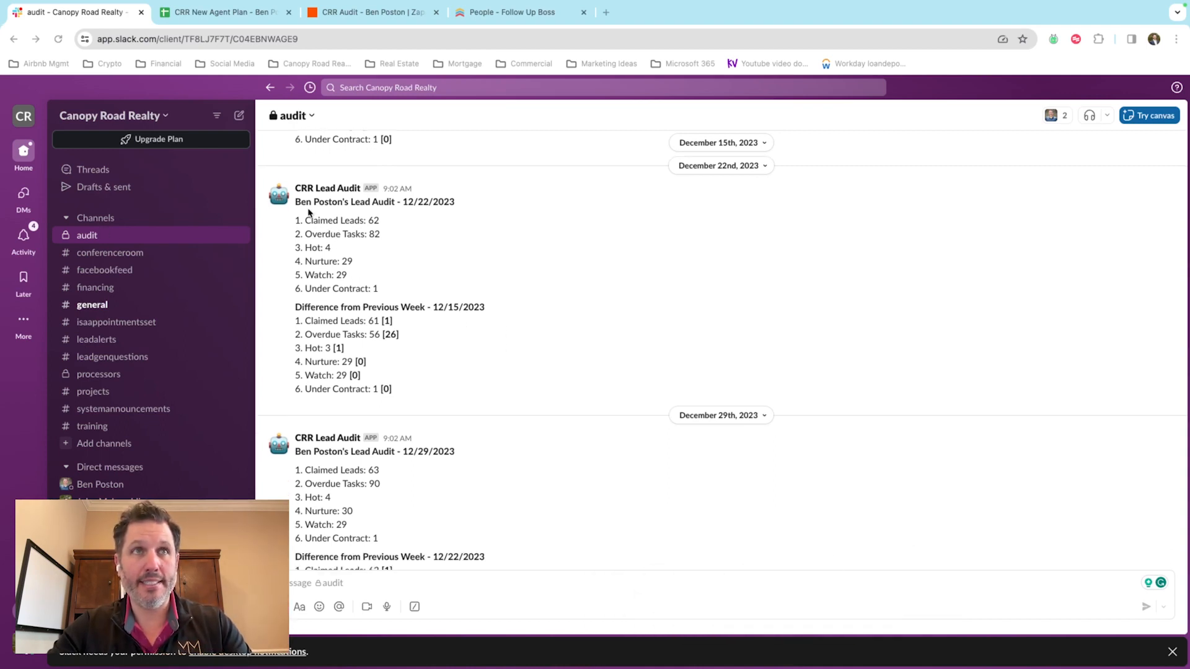
left_click_drag(296, 202, 351, 202)
left_click(427, 203)
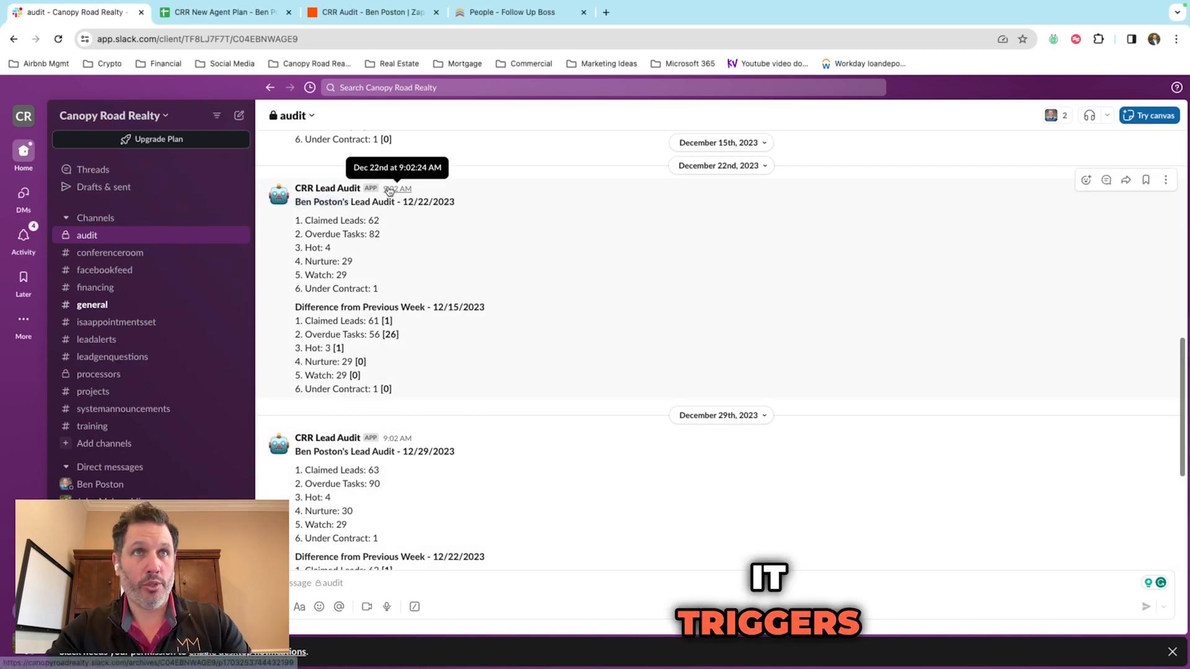
Step: Highlight the Claimed Leads label and the [26] overdue-tasks difference, then switch to Follow Up Boss People
scroll(439, 309, "down", 1)
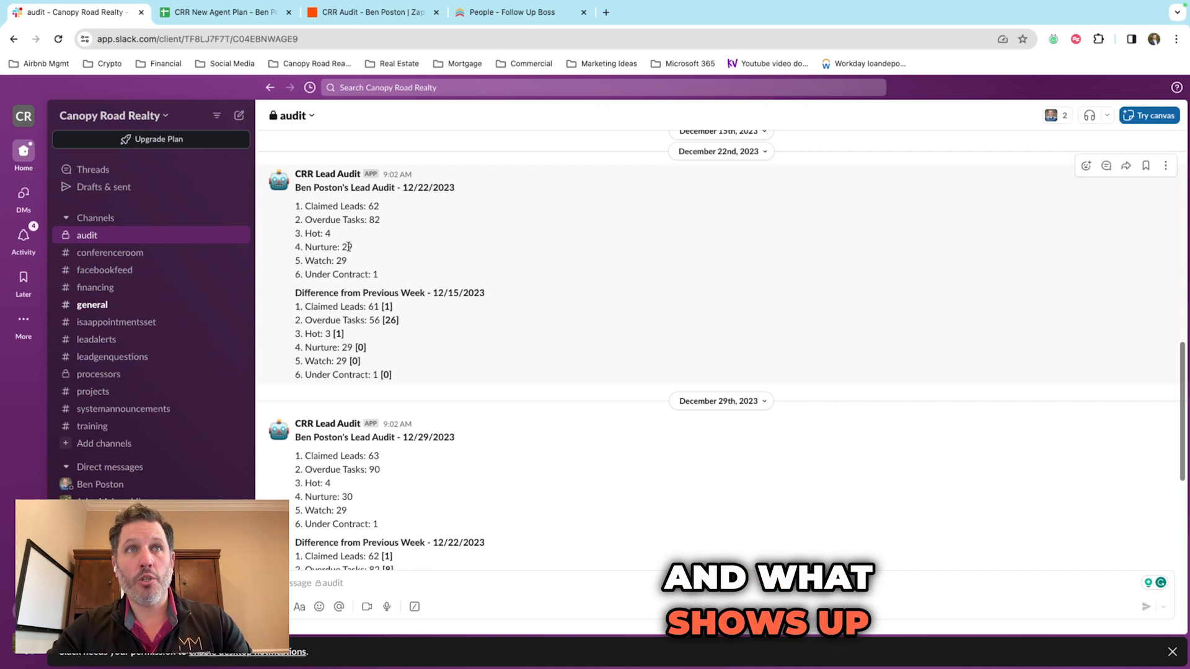
mouse_move(305, 206)
left_mouse_down()
mouse_move(365, 214)
mouse_move(305, 205)
left_mouse_up()
left_click(365, 215)
left_click(305, 206)
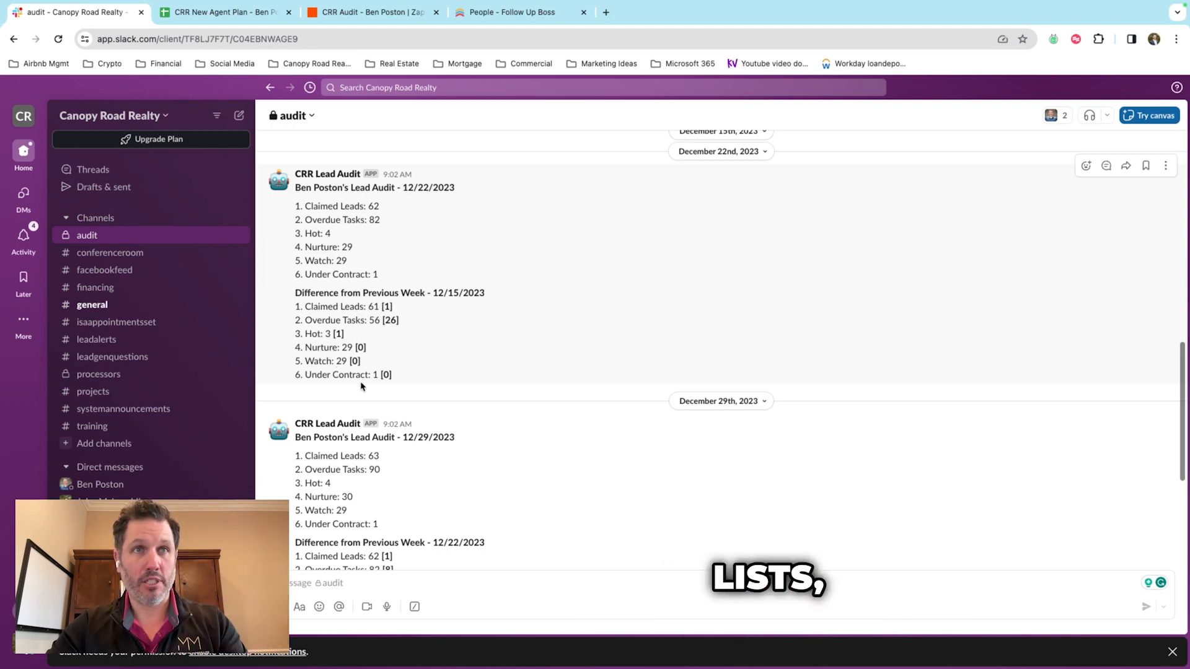
left_click_drag(401, 321, 380, 320)
left_click(380, 319)
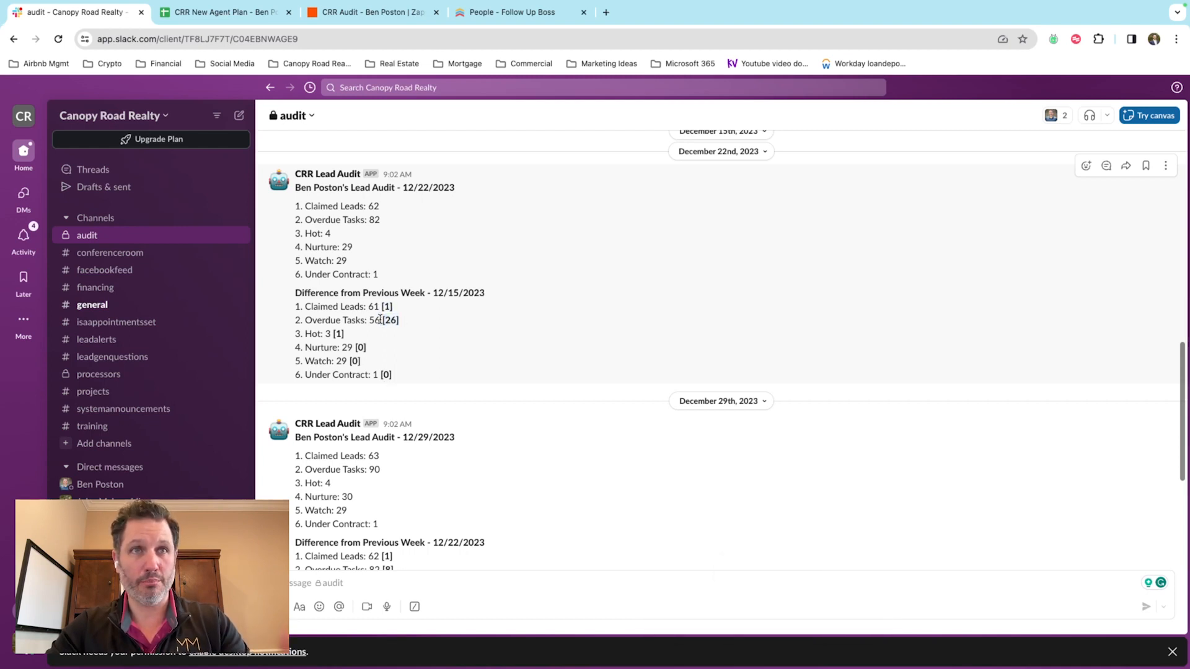
scroll(381, 320, "down", 1)
scroll(381, 320, "up", 1)
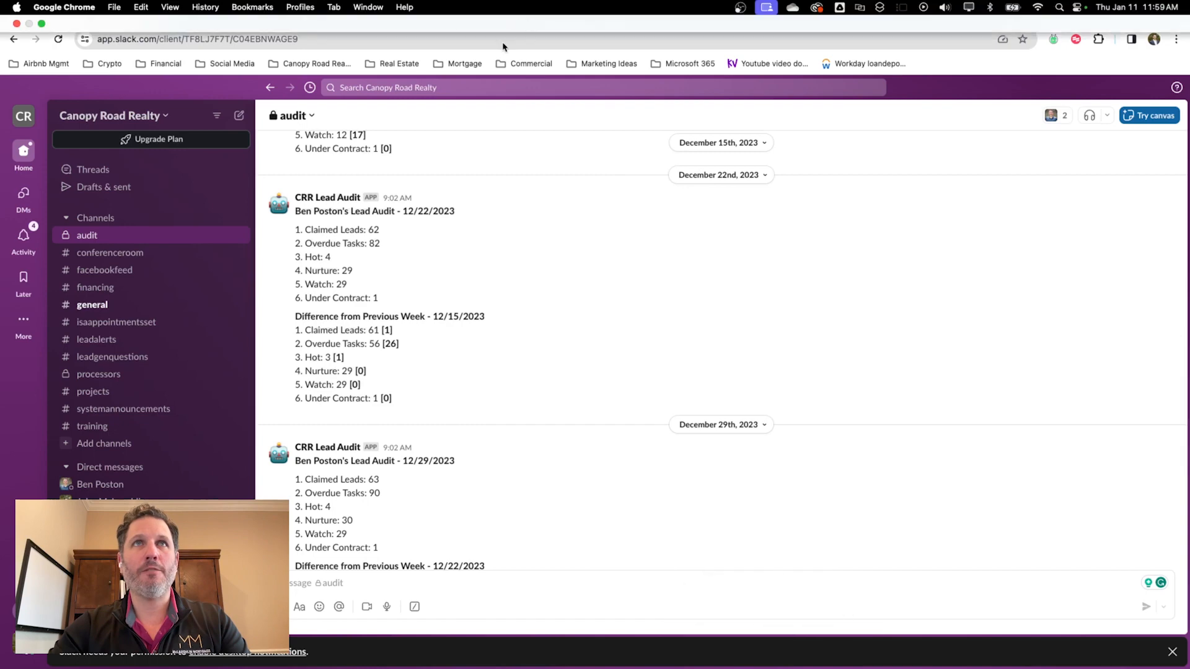
left_click(508, 12)
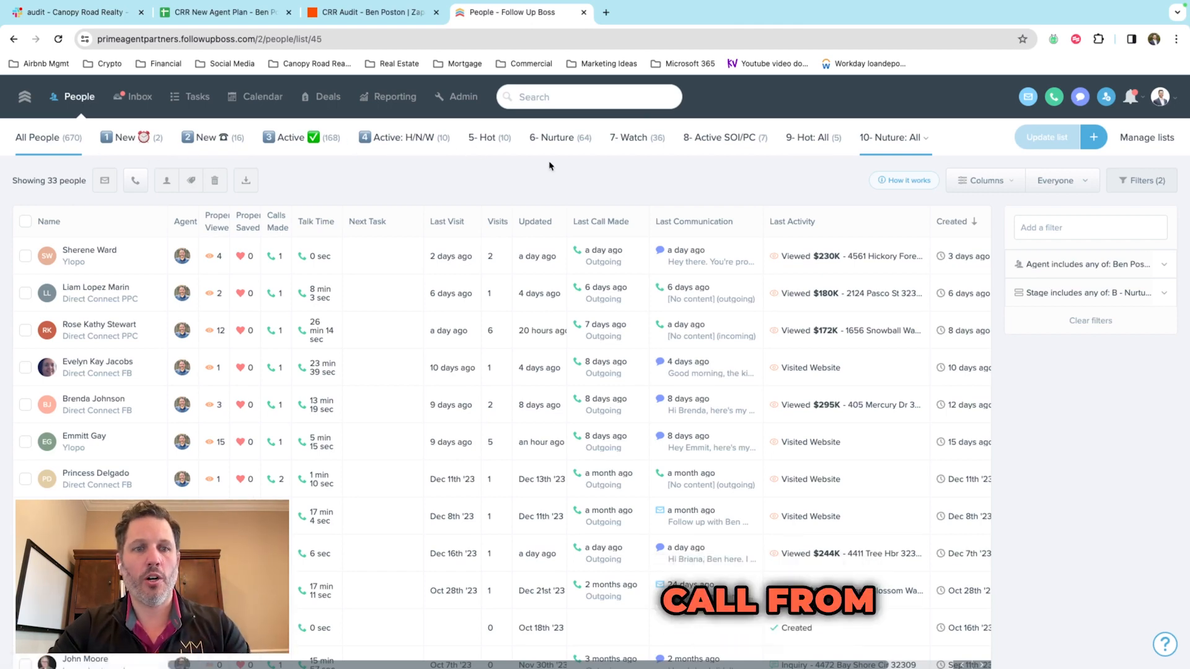
Step: Check the 5-person '9- Hot: All' smart list in Follow Up Boss, then return to Slack's audit channel
left_click(902, 147)
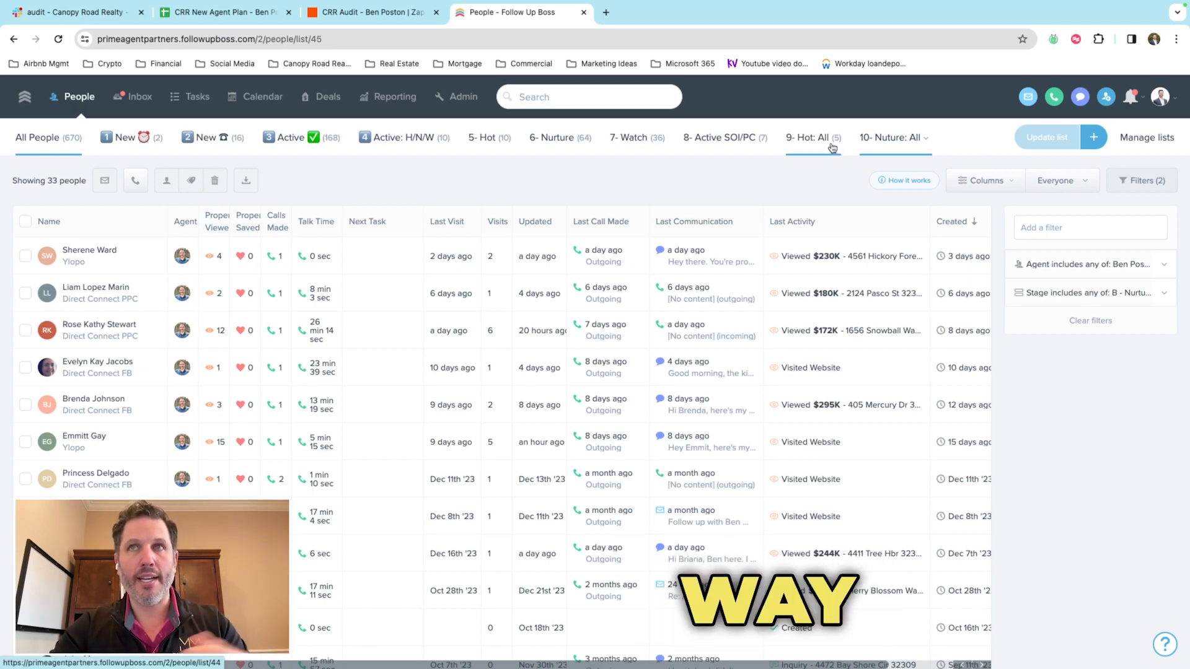
left_click(832, 147)
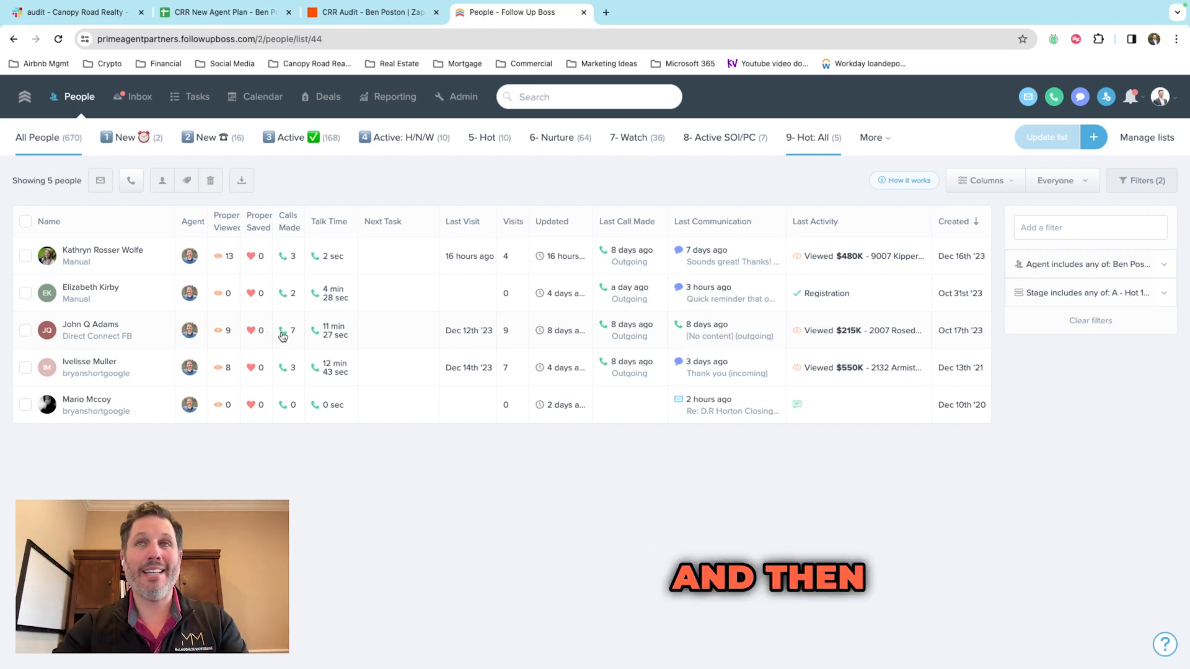
left_click(874, 139)
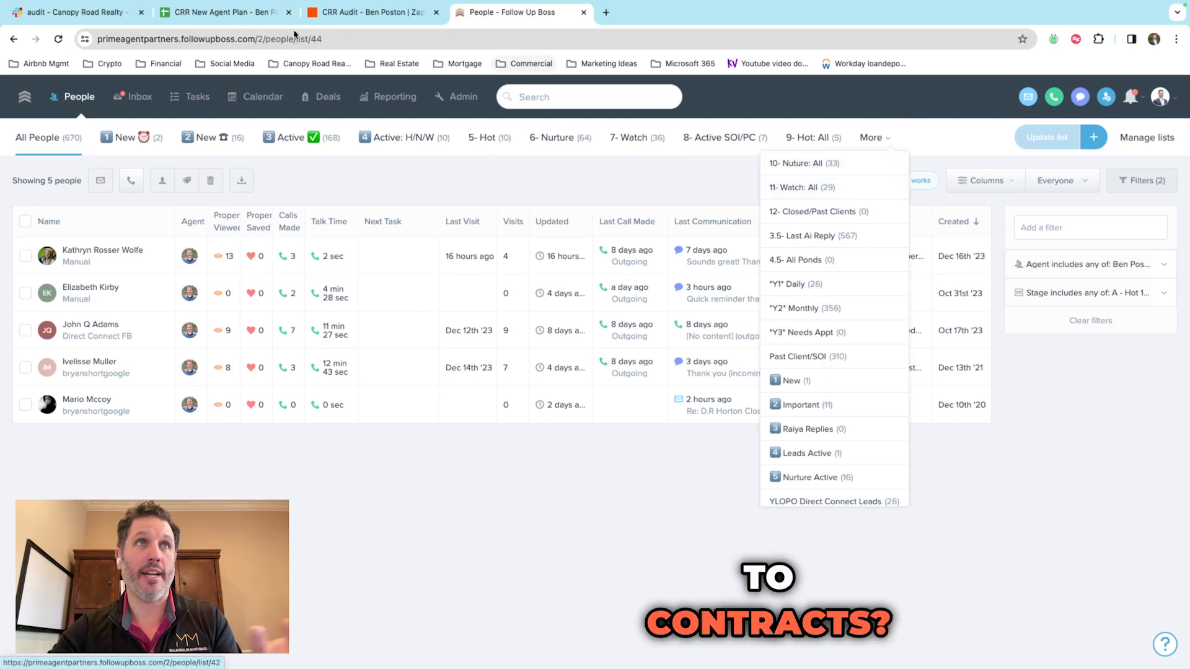
left_click(106, 22)
scroll(407, 444, "down", 1)
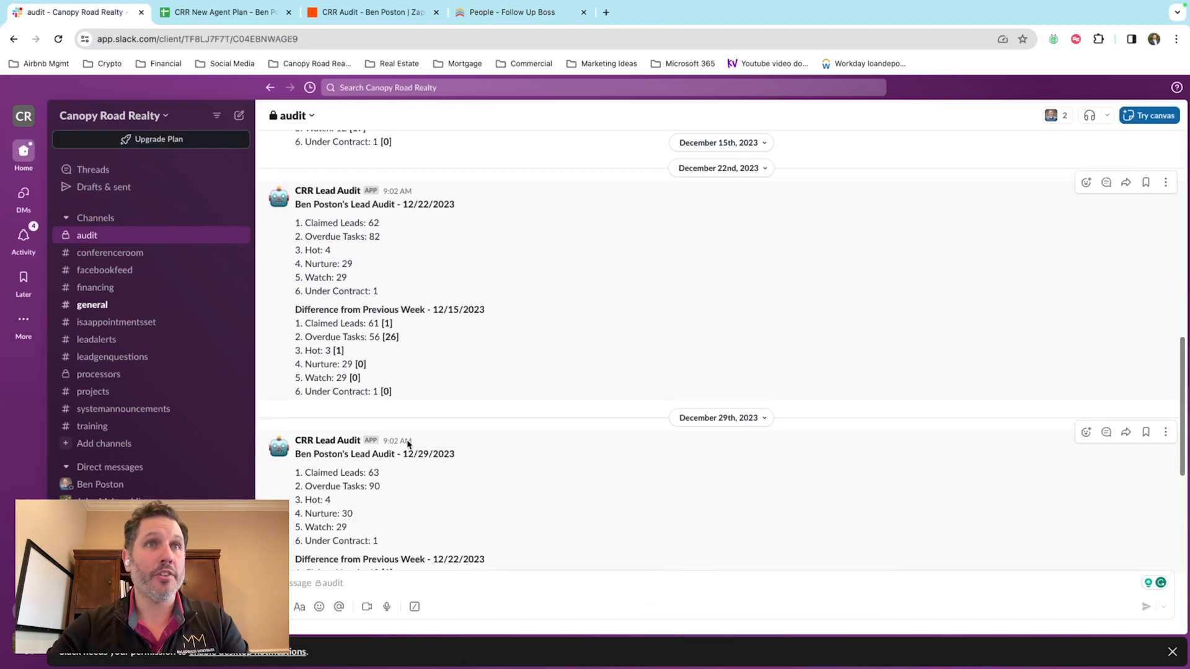
scroll(408, 444, "up", 1)
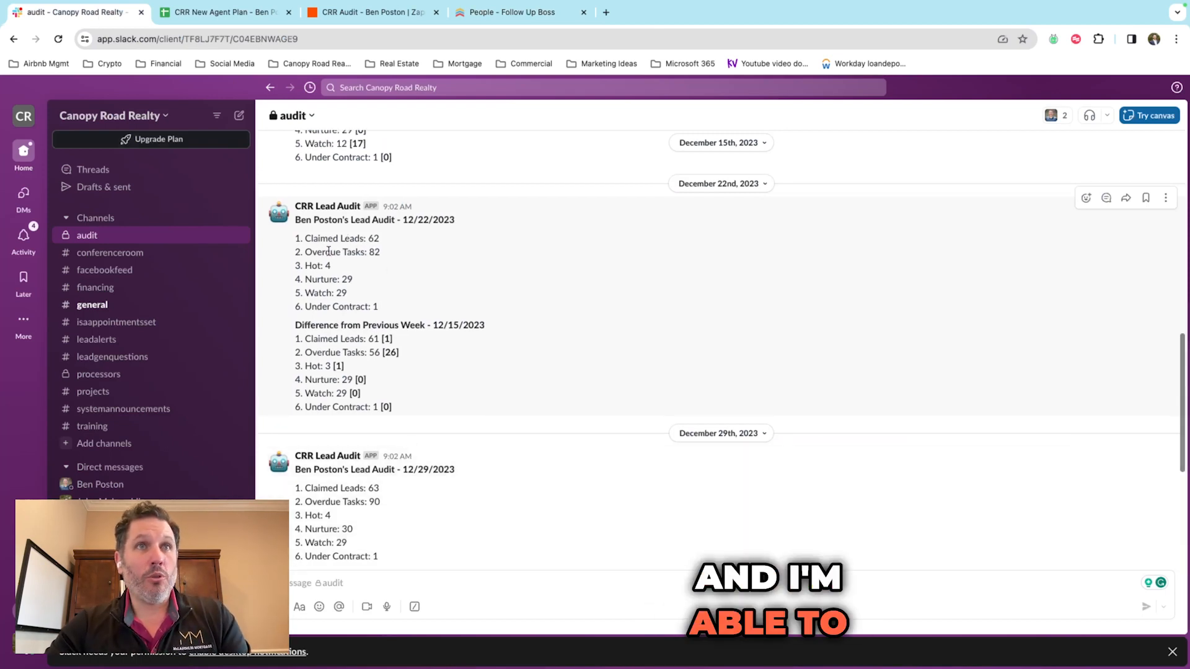
scroll(333, 292, "up", 1)
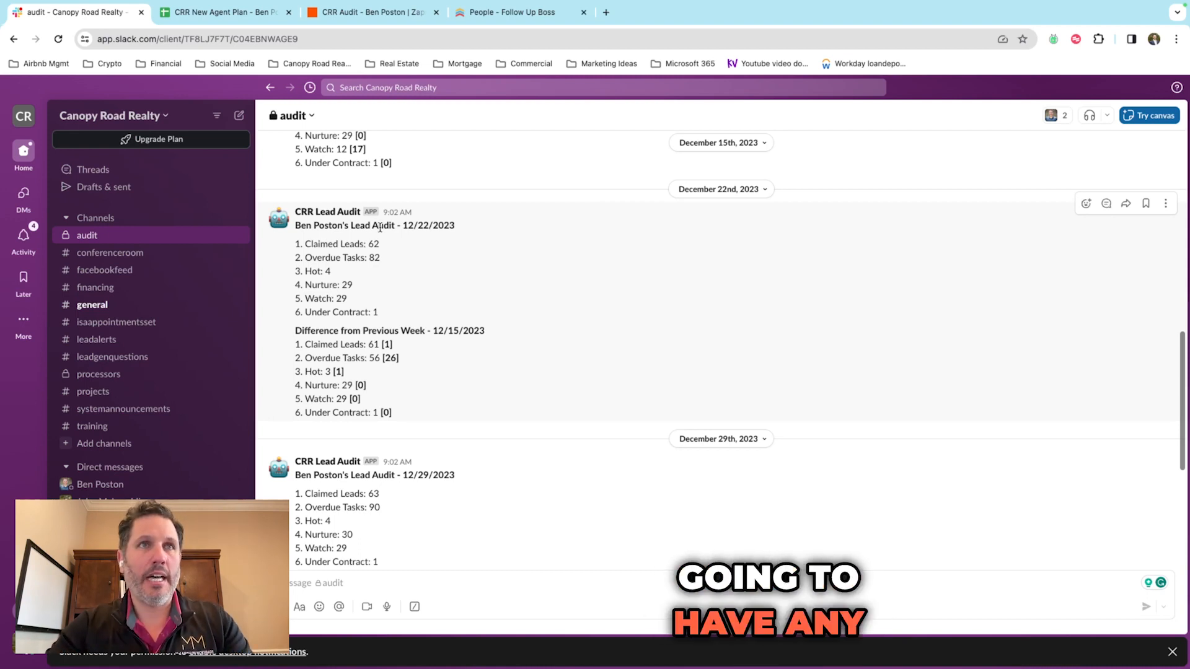
scroll(372, 254, "down", 1)
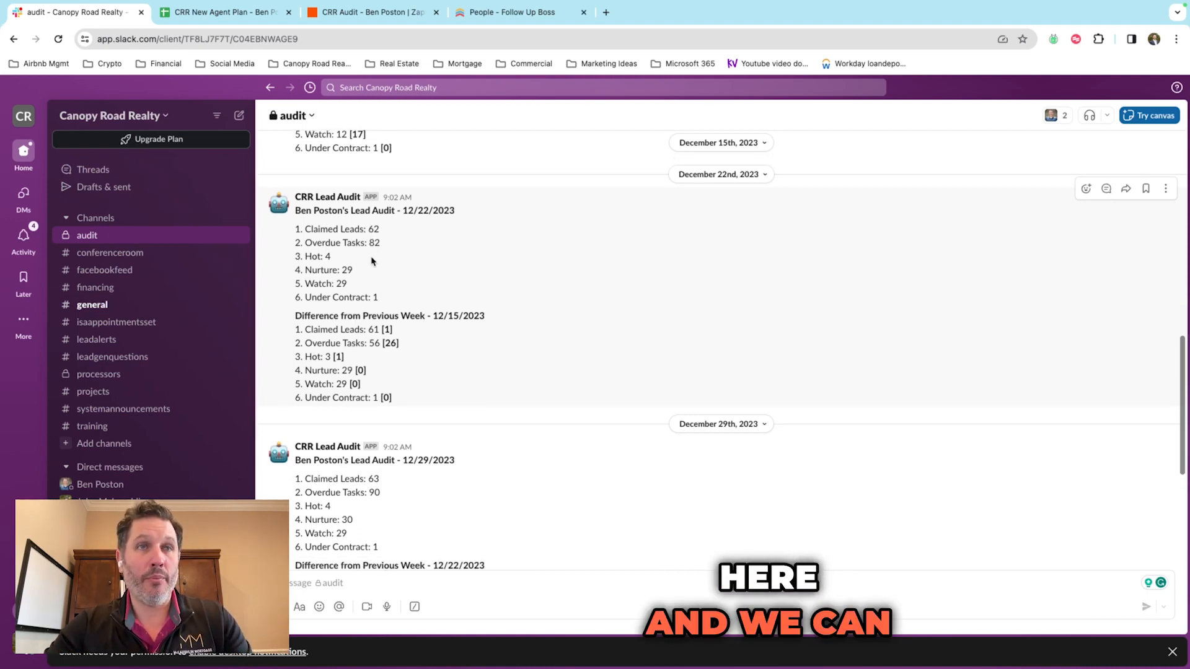
Step: Review the CRR Audit zap's Send Direct Message template and steps, then switch to the CRR New Agent Plan sheet
left_click(344, 13)
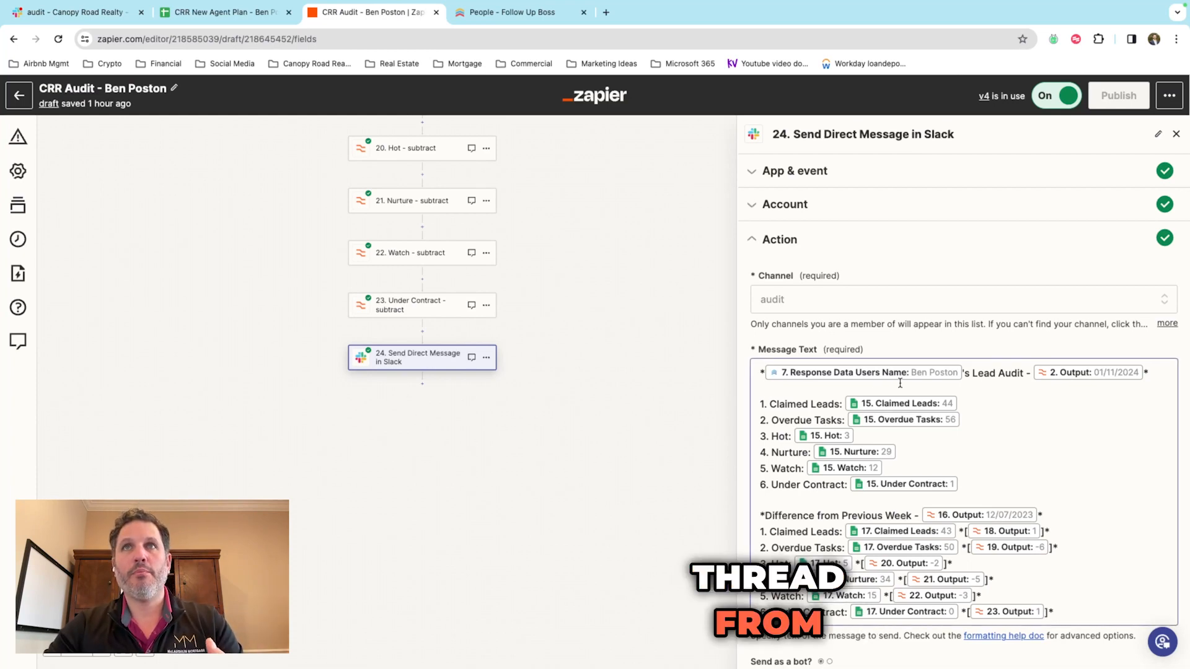
scroll(899, 383, "down", 2)
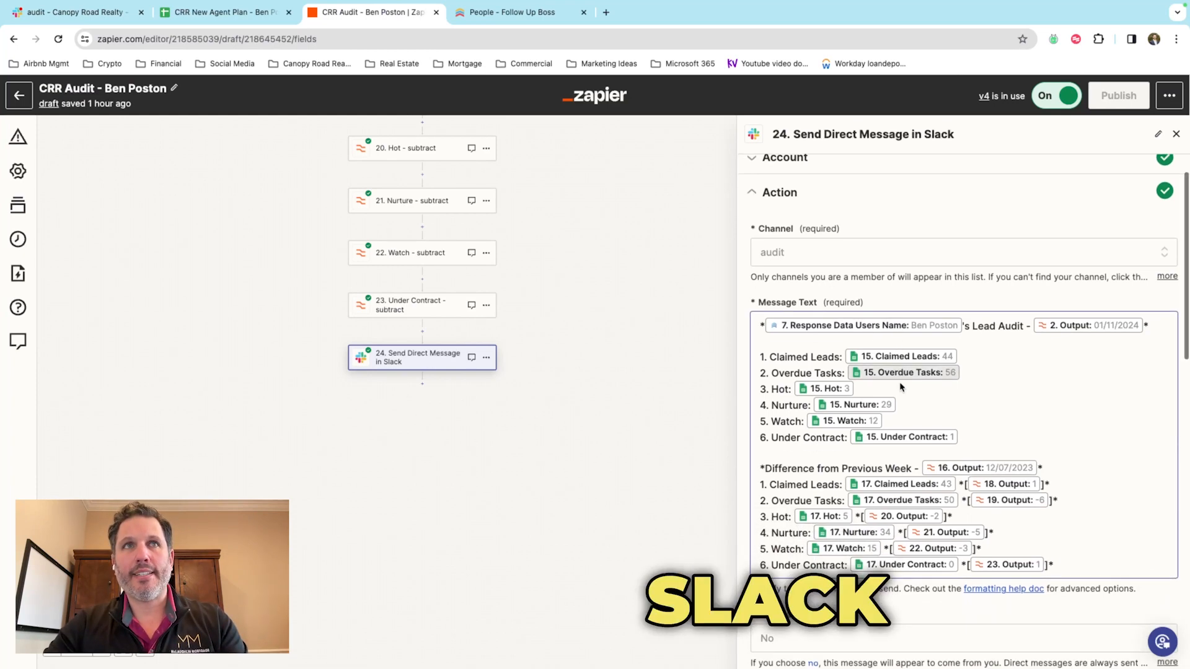
scroll(900, 388, "down", 1)
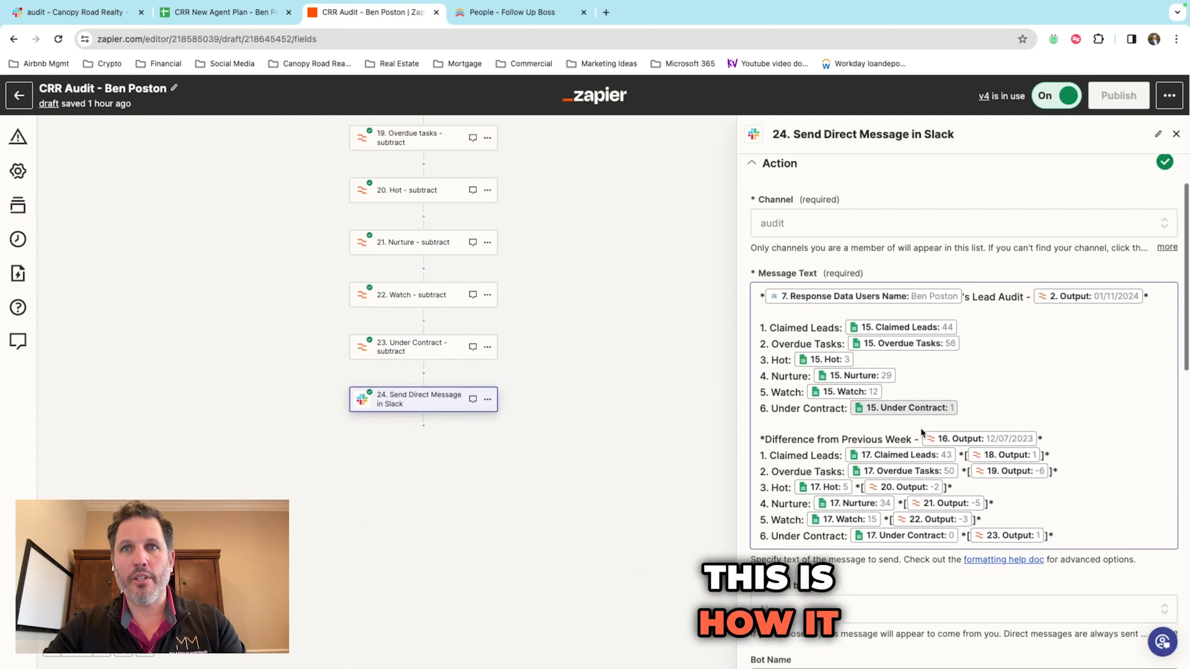
scroll(922, 432, "down", 1)
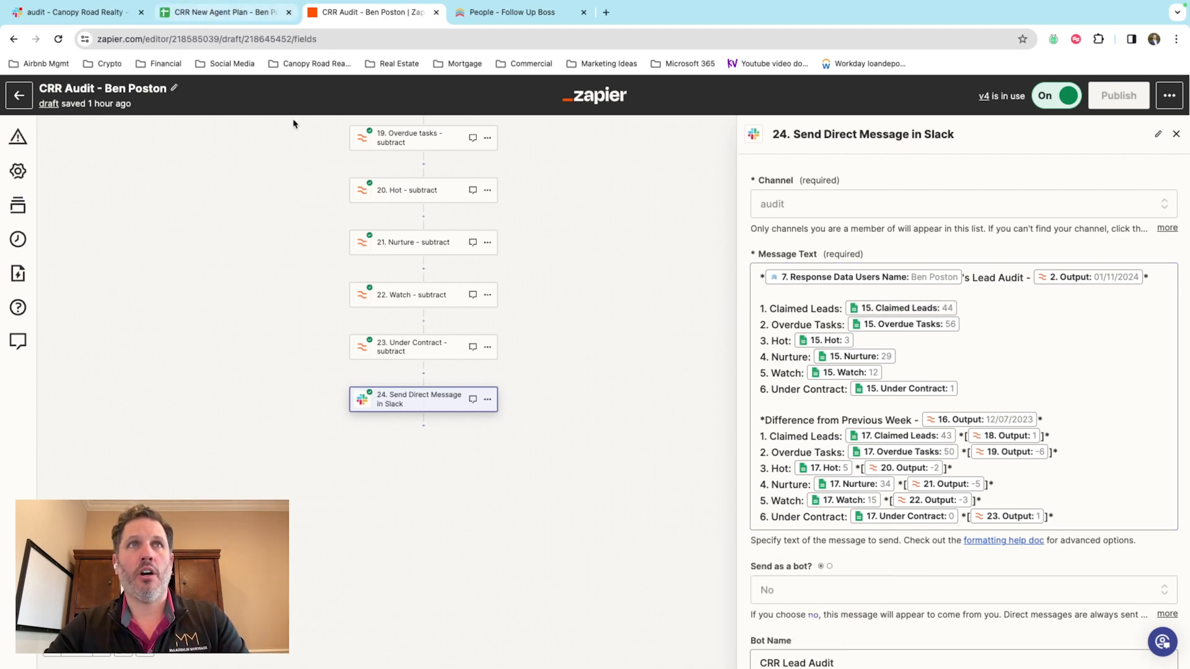
scroll(429, 276, "up", 12)
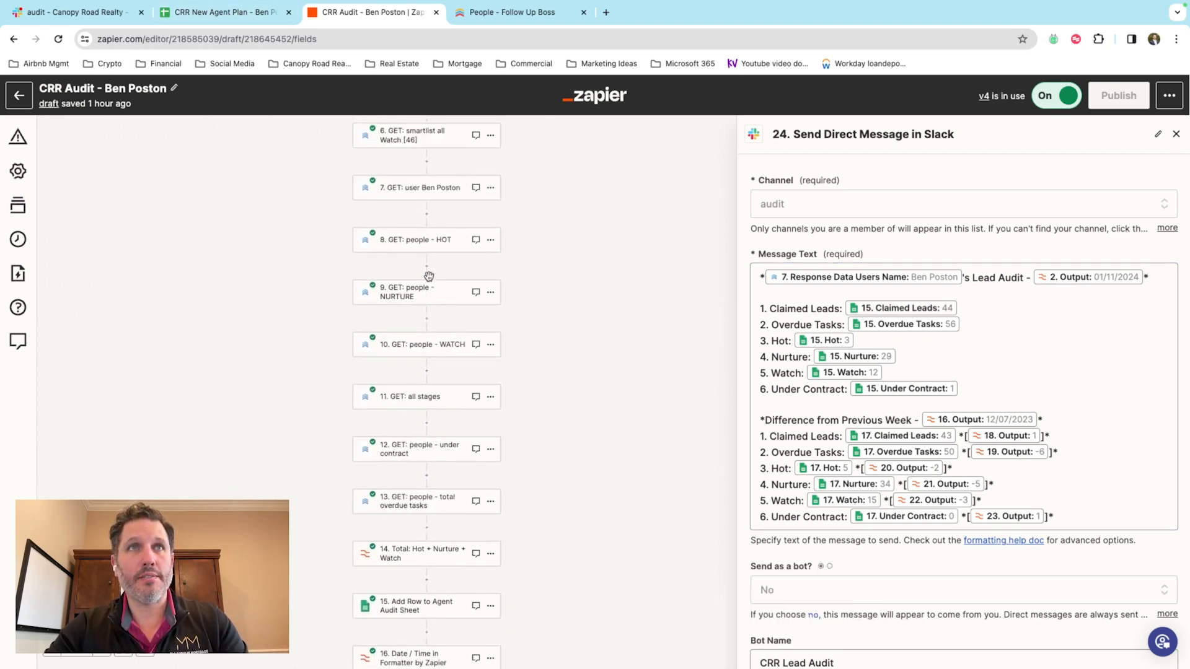
scroll(429, 276, "down", 6)
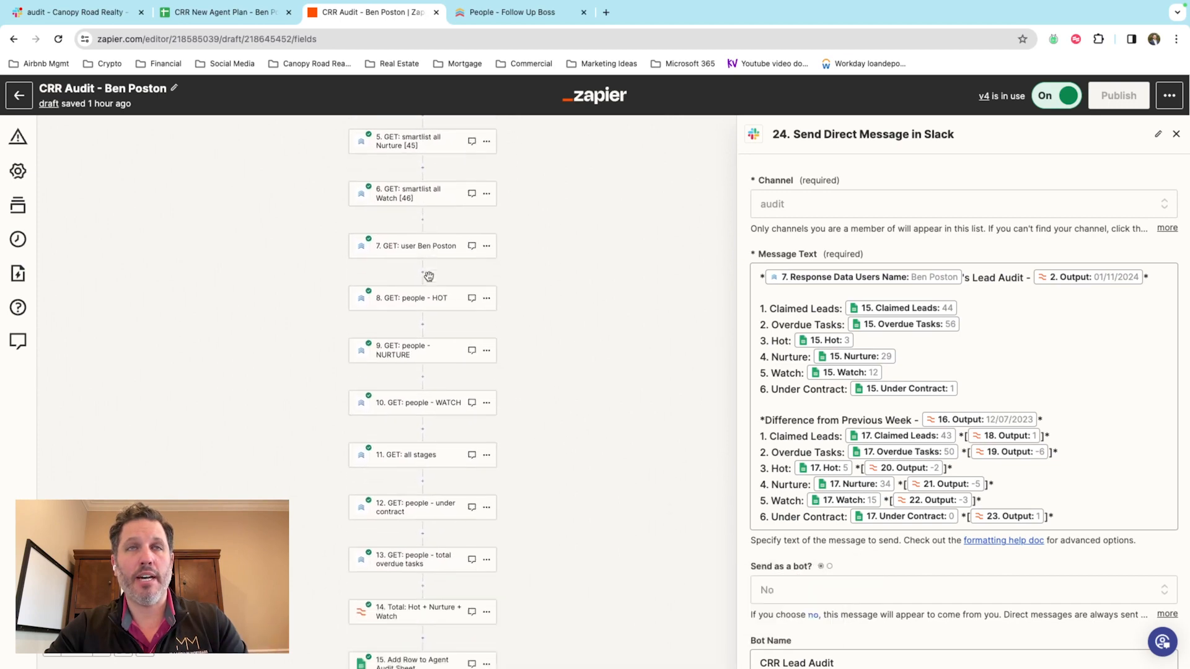
scroll(429, 276, "down", 2)
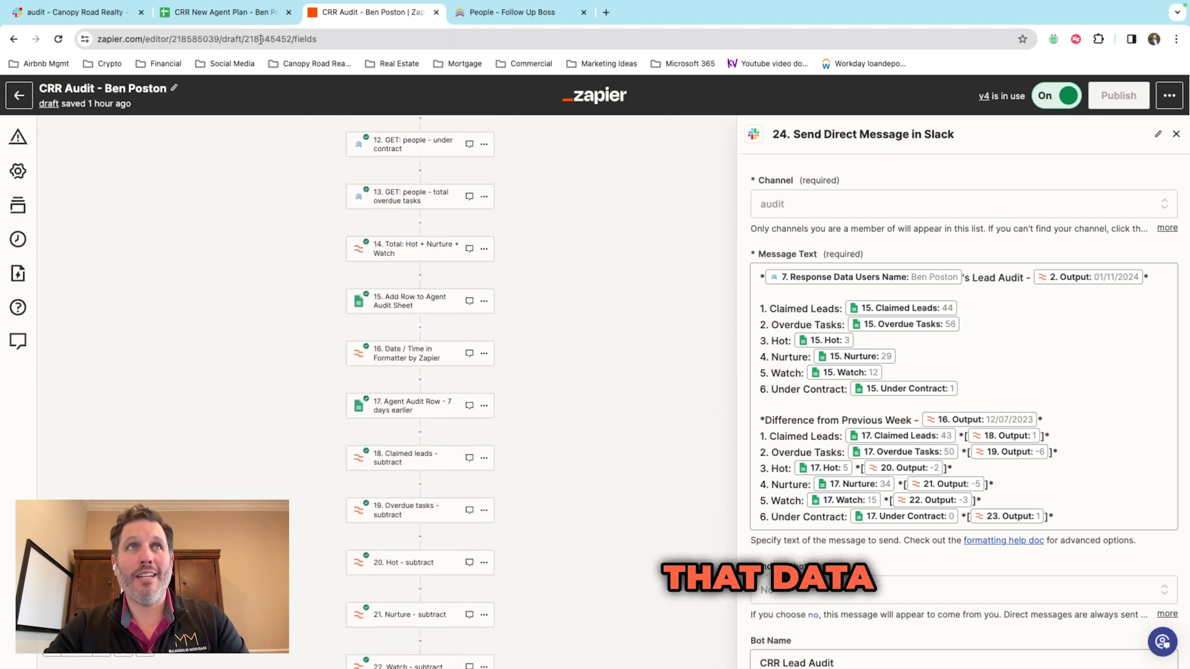
left_click(250, 19)
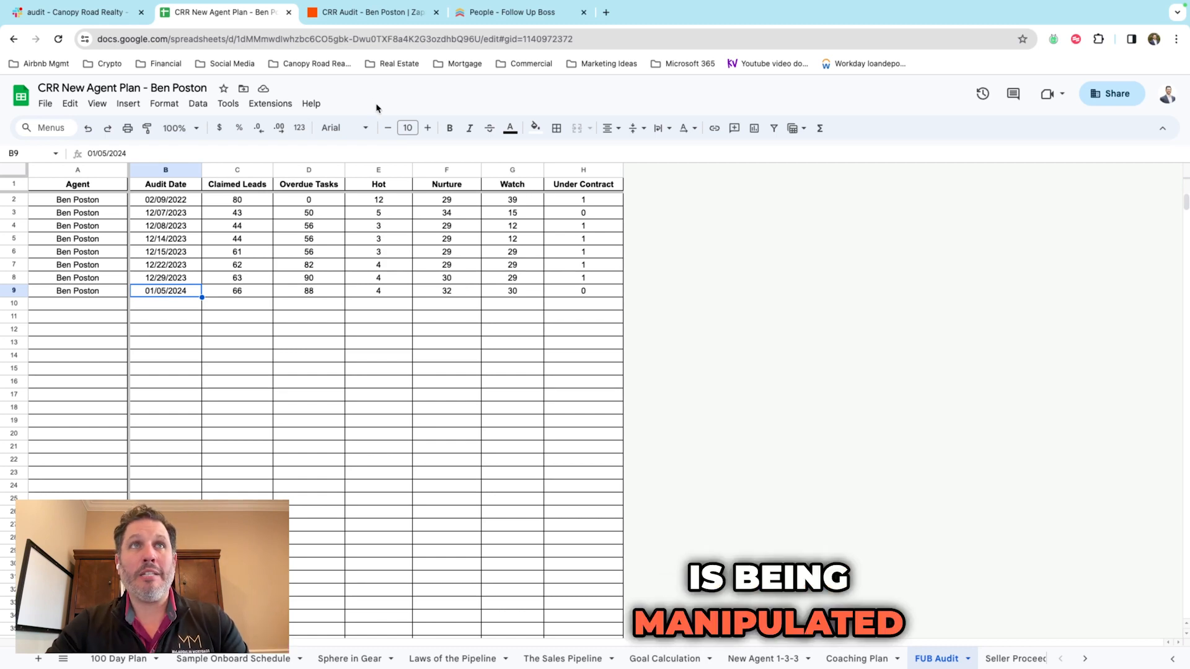
Step: Review step 24's message pairing step 17's prior-week values with subtraction results from steps 18–23
left_click(328, 15)
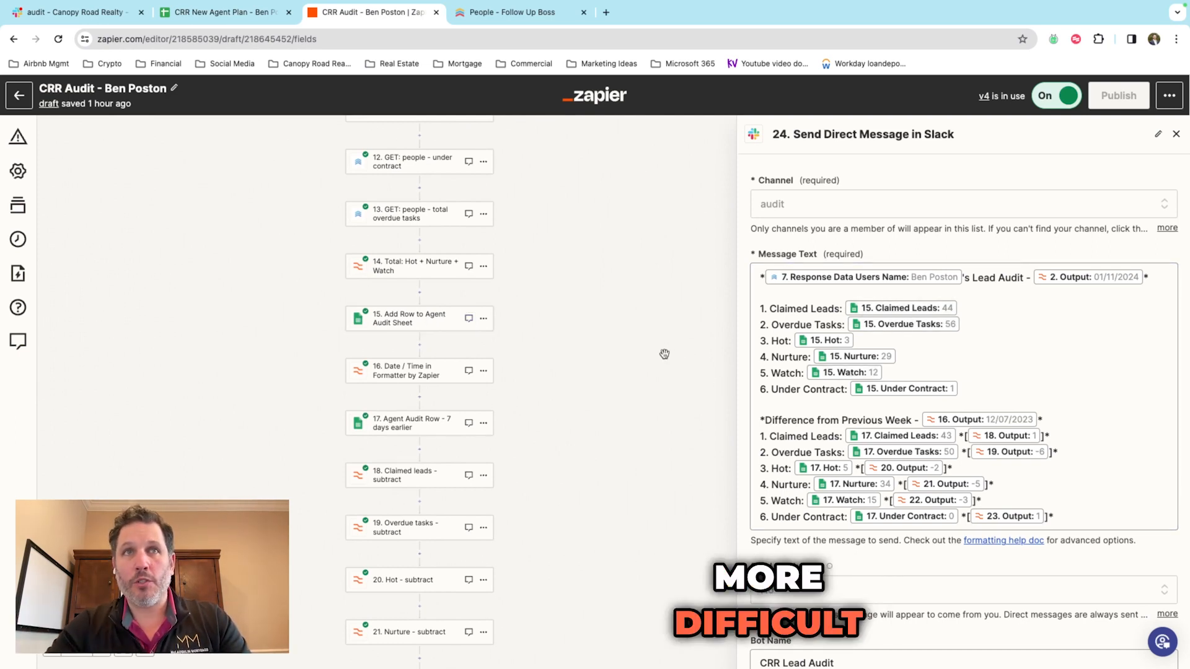
scroll(664, 354, "up", 3)
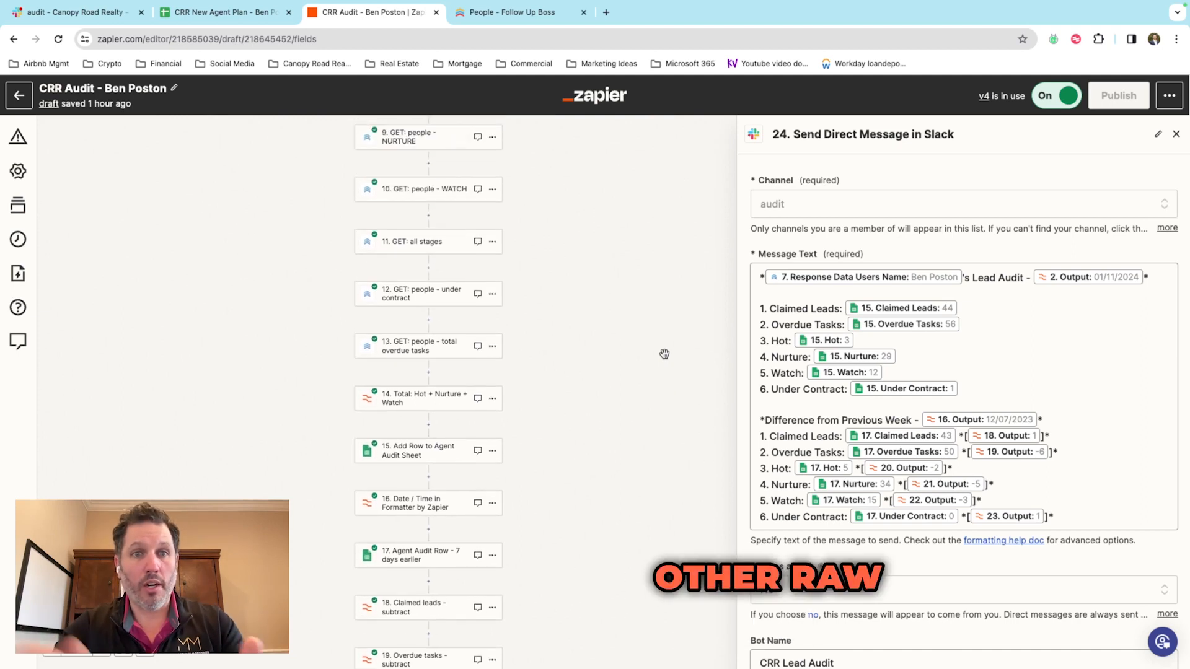
scroll(664, 353, "up", 1)
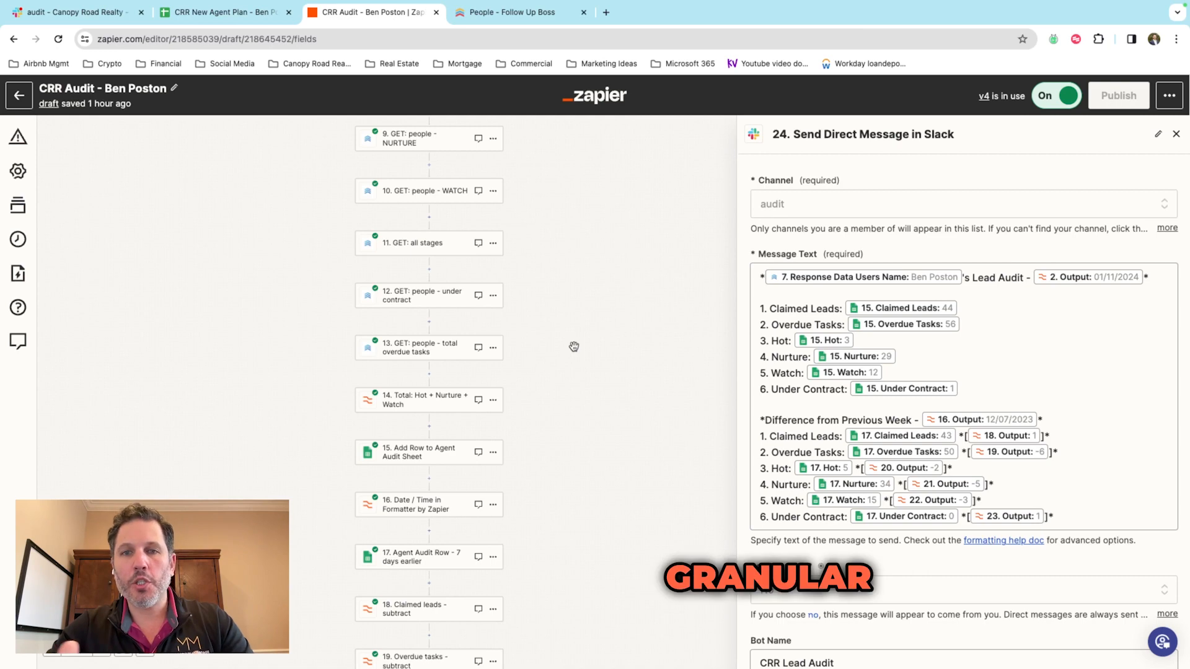
scroll(574, 346, "up", 4)
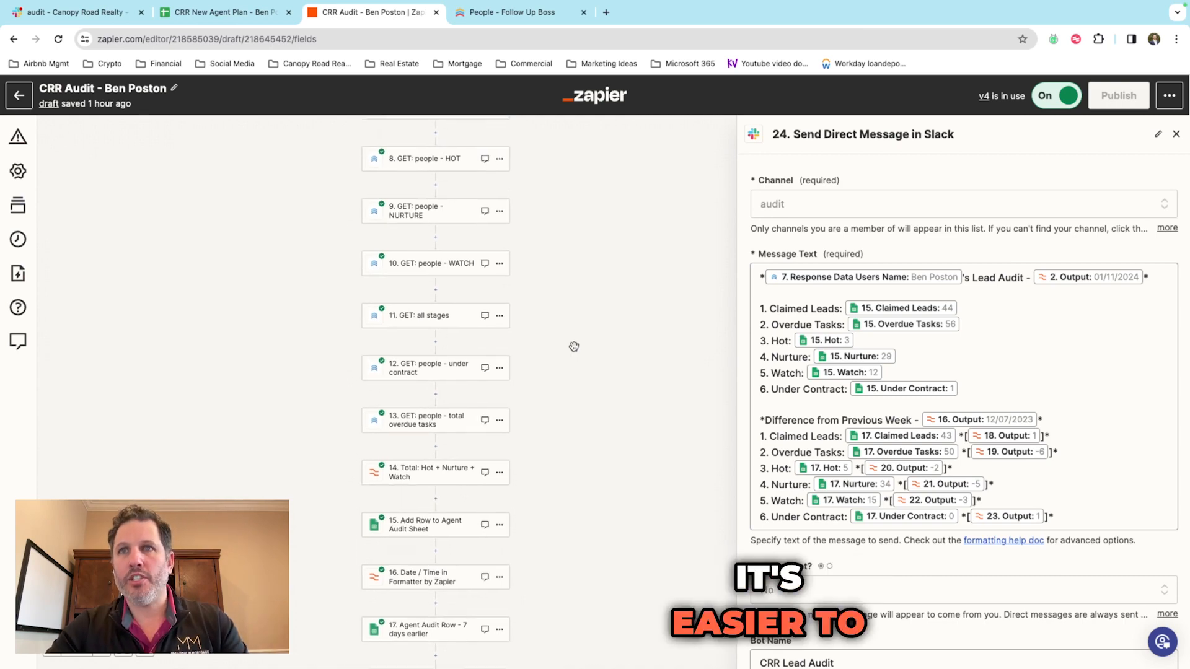
scroll(574, 347, "up", 5)
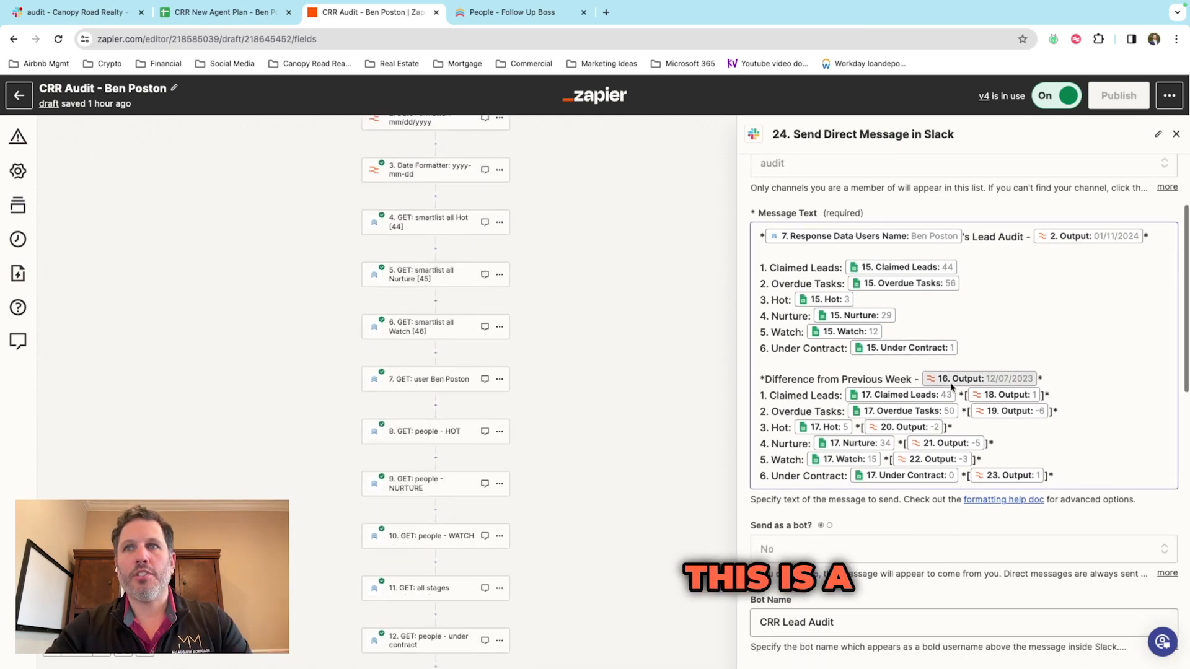
scroll(590, 383, "down", 10)
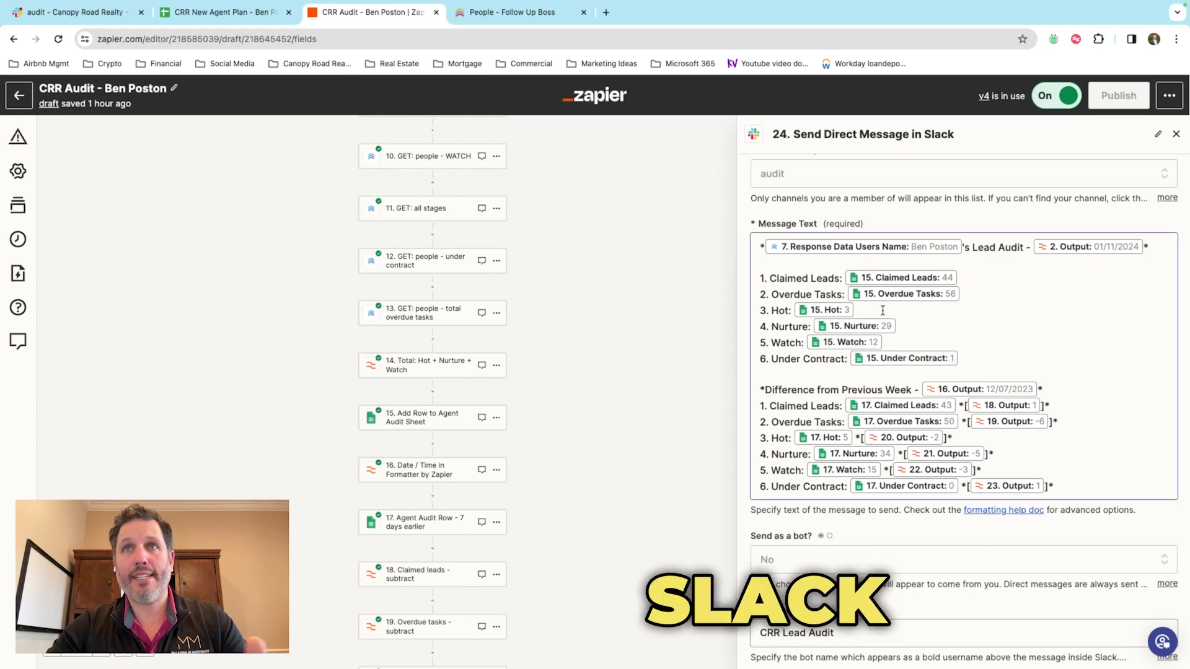
scroll(842, 280, "down", 1)
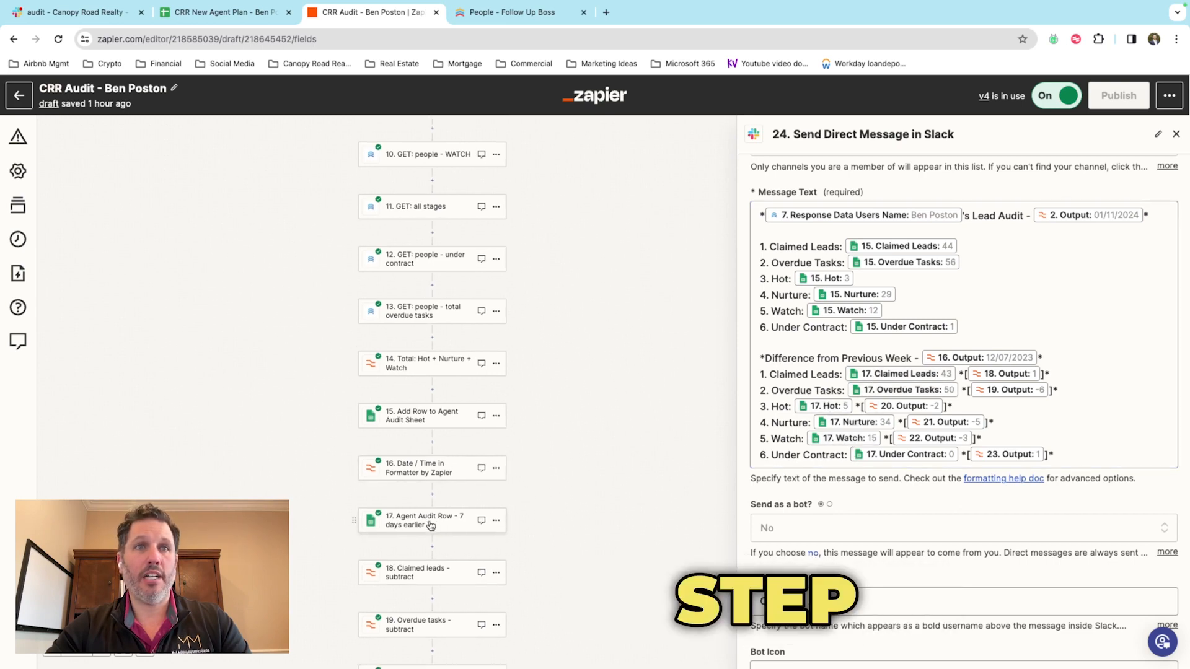
scroll(431, 526, "down", 1)
scroll(428, 458, "down", 1)
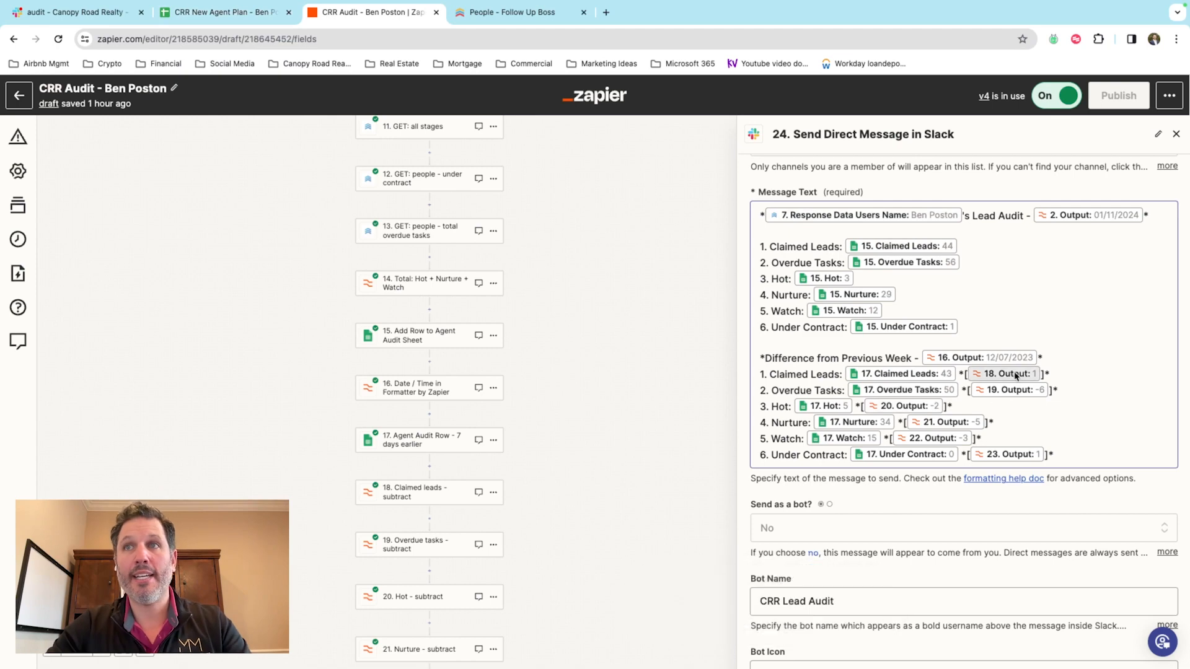
scroll(682, 393, "down", 3)
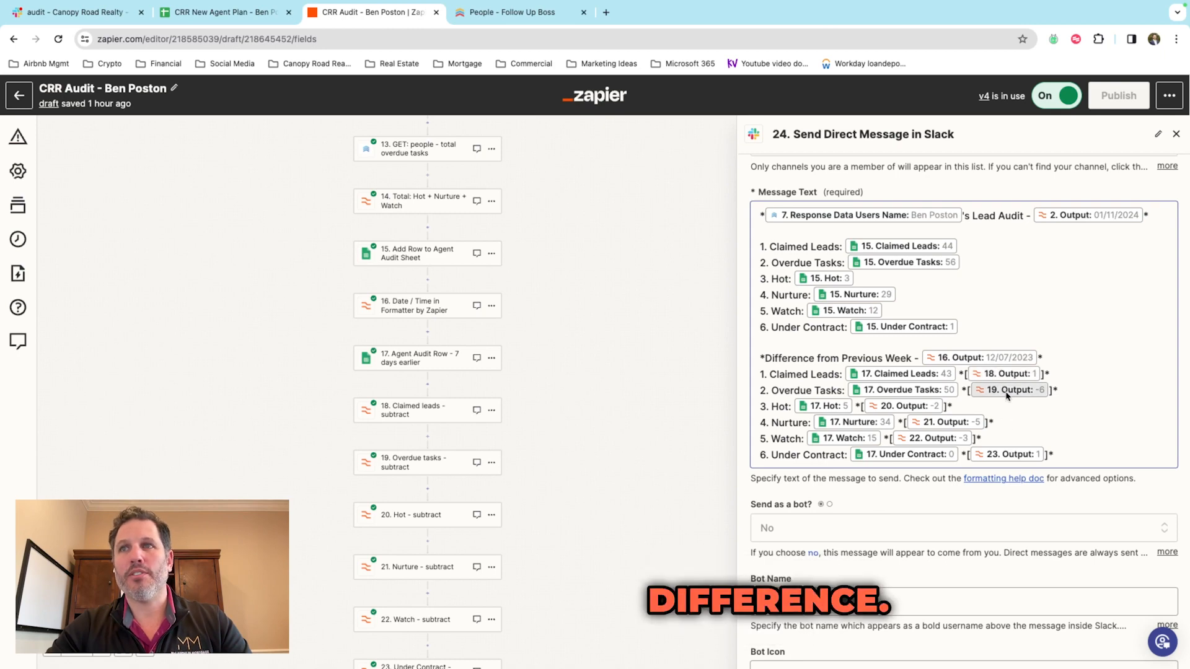
scroll(597, 396, "up", 10)
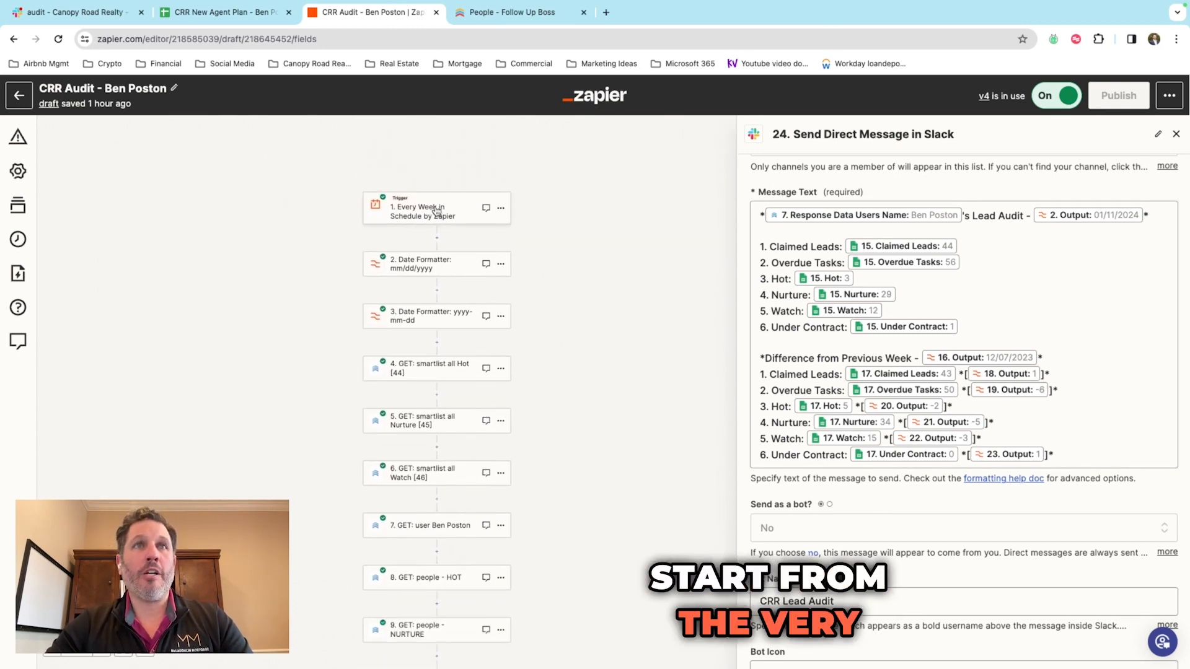
Step: Open the Every Week schedule trigger and confirm it runs every Friday at 9am
left_click(437, 211)
left_click(832, 395)
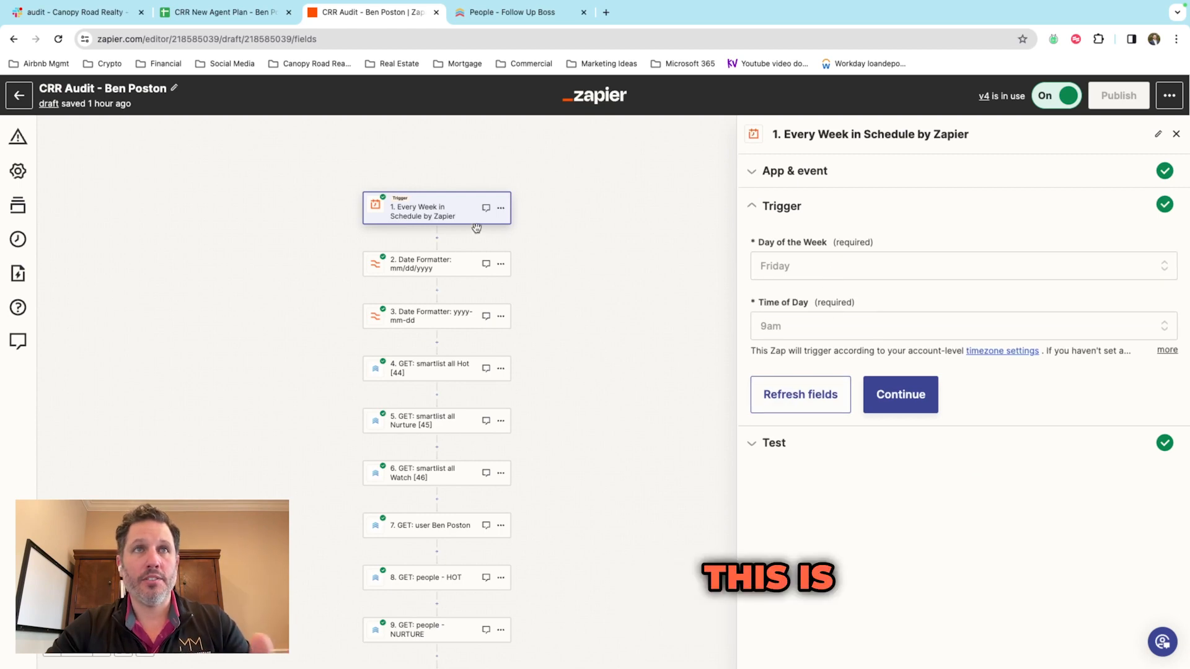
scroll(486, 228, "down", 2)
scroll(486, 228, "up", 3)
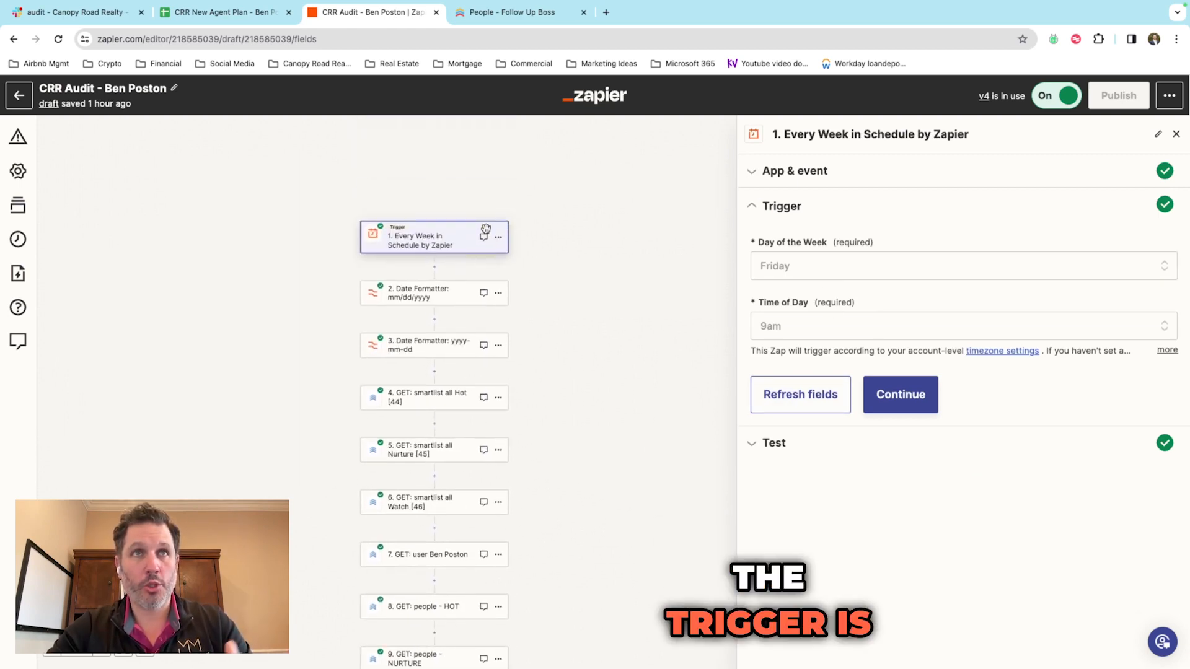
scroll(486, 228, "down", 1)
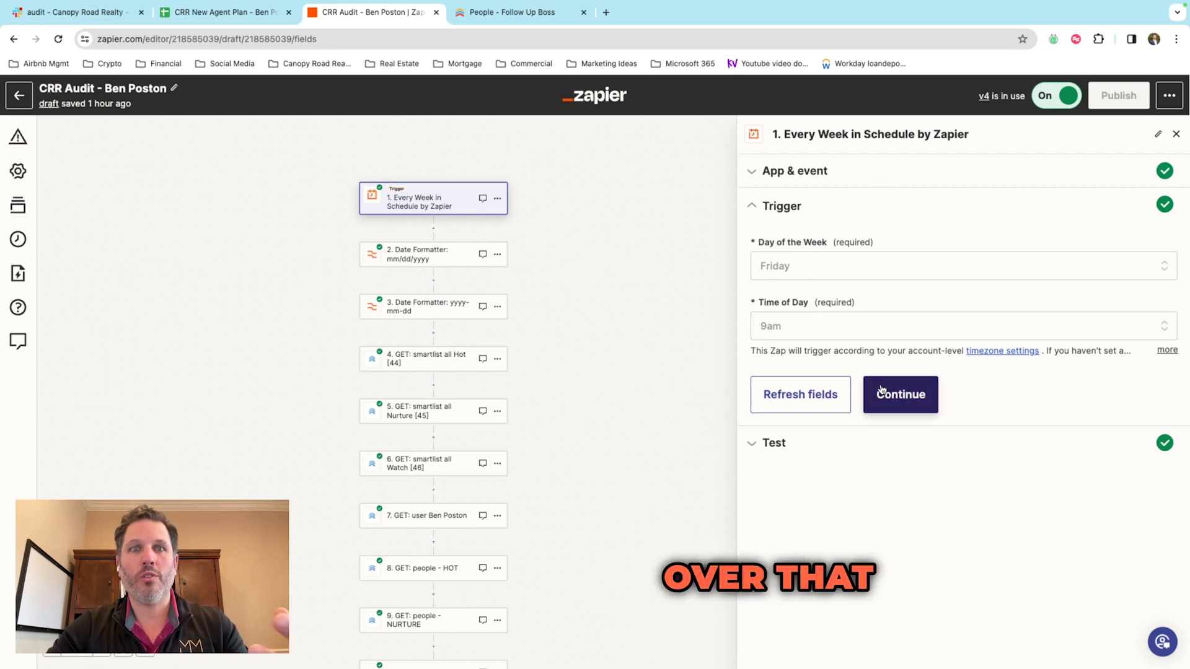
left_click(422, 263)
Step: Confirm step 2's mm/dd/yyyy Date Formatter tests to 01/11/2024, then switch to the FUB Audit spreadsheet
left_click(817, 400)
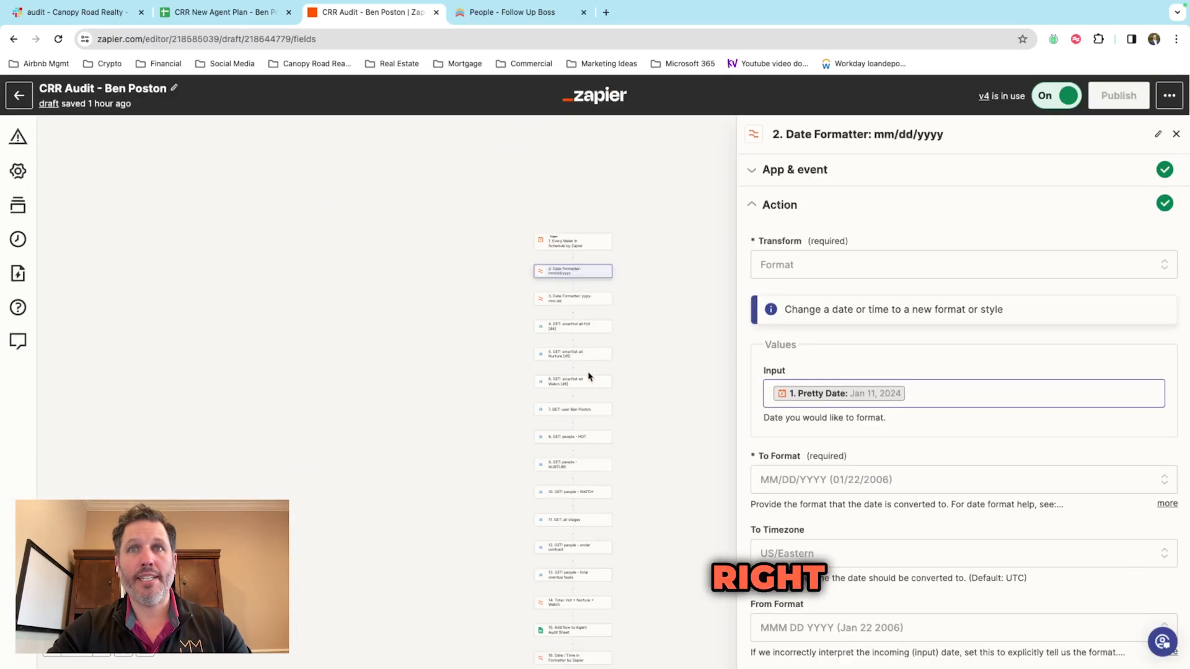
scroll(664, 333, "up", 5)
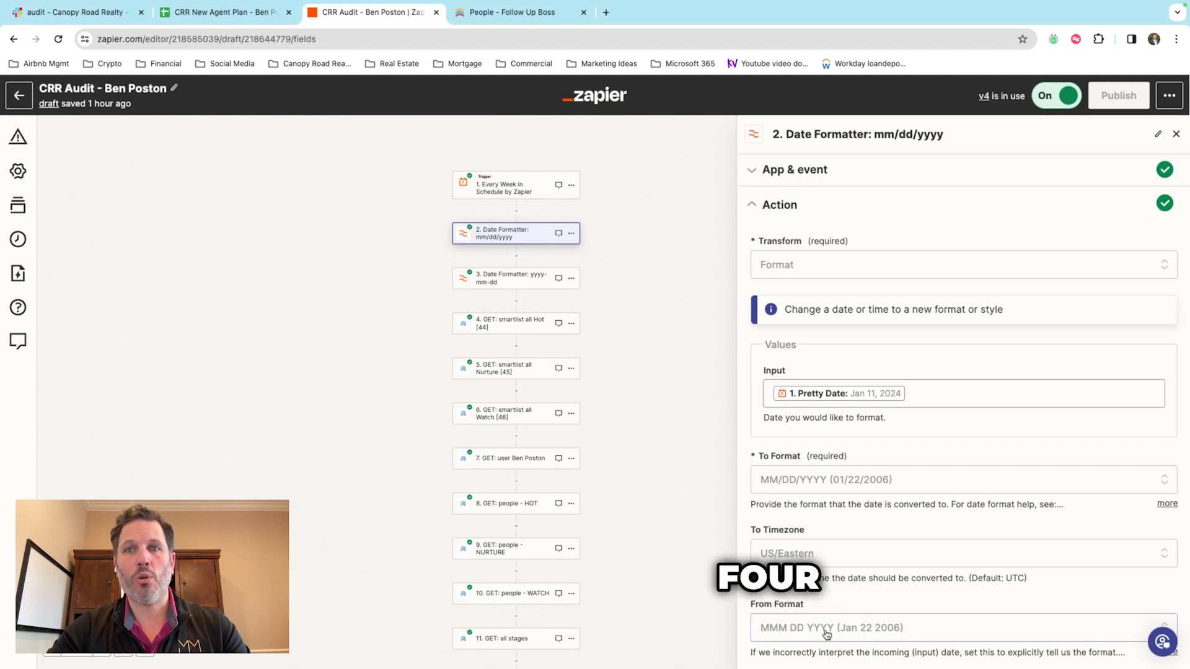
scroll(691, 464, "up", 5)
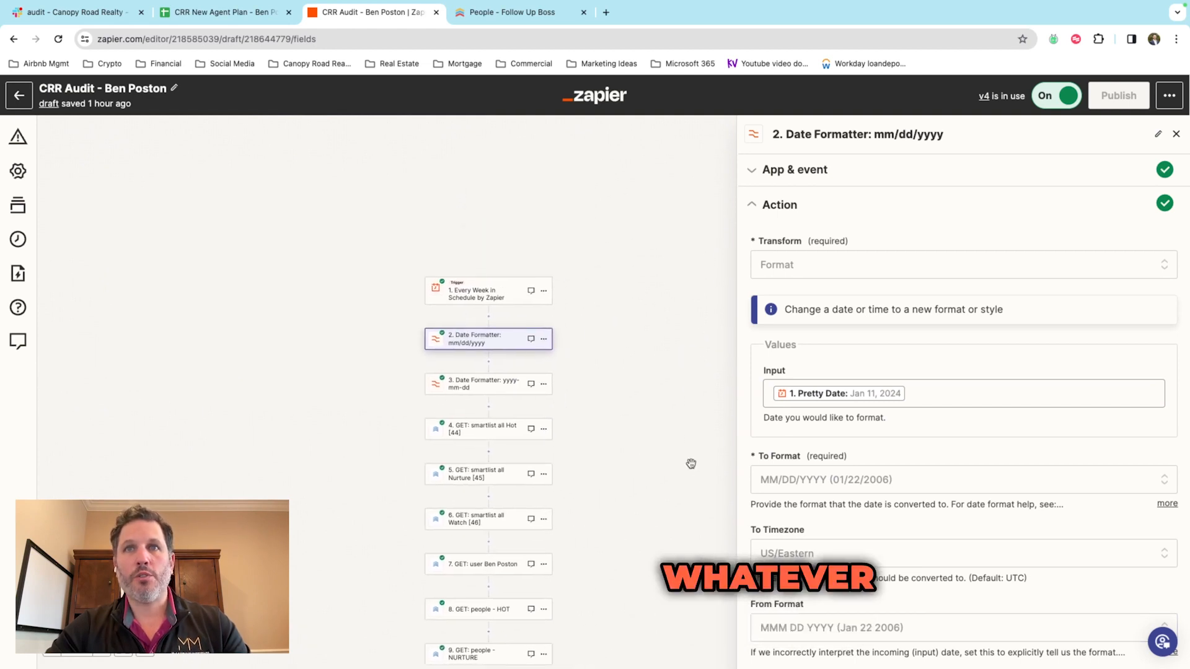
scroll(868, 417, "down", 3)
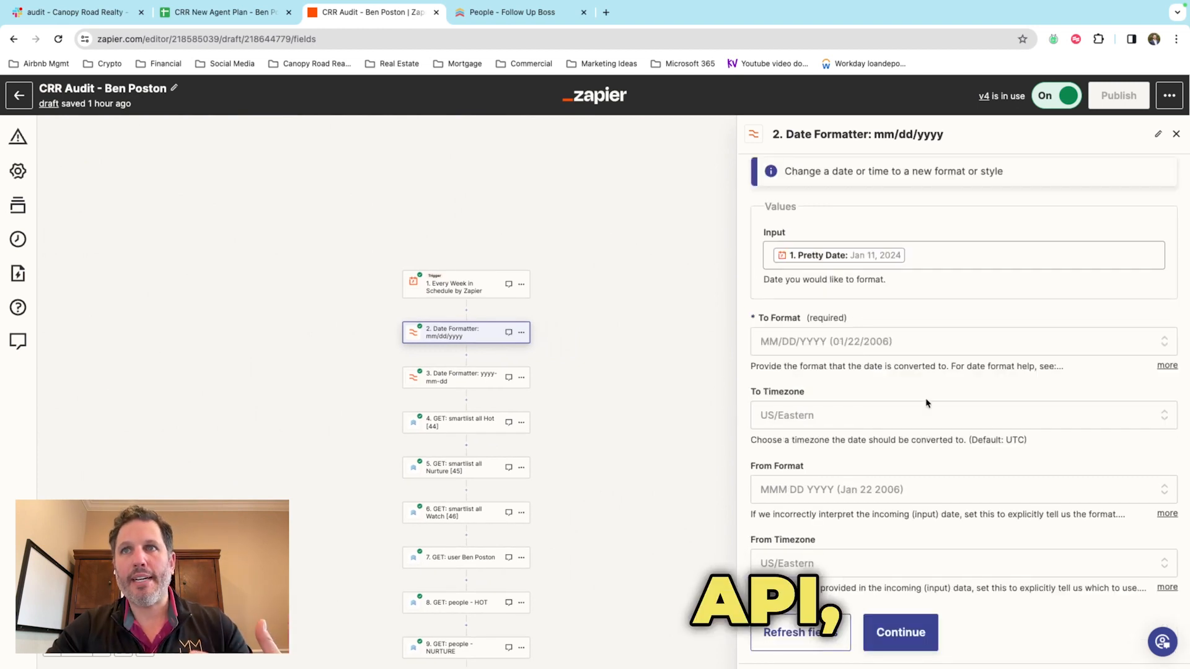
scroll(927, 404, "down", 1)
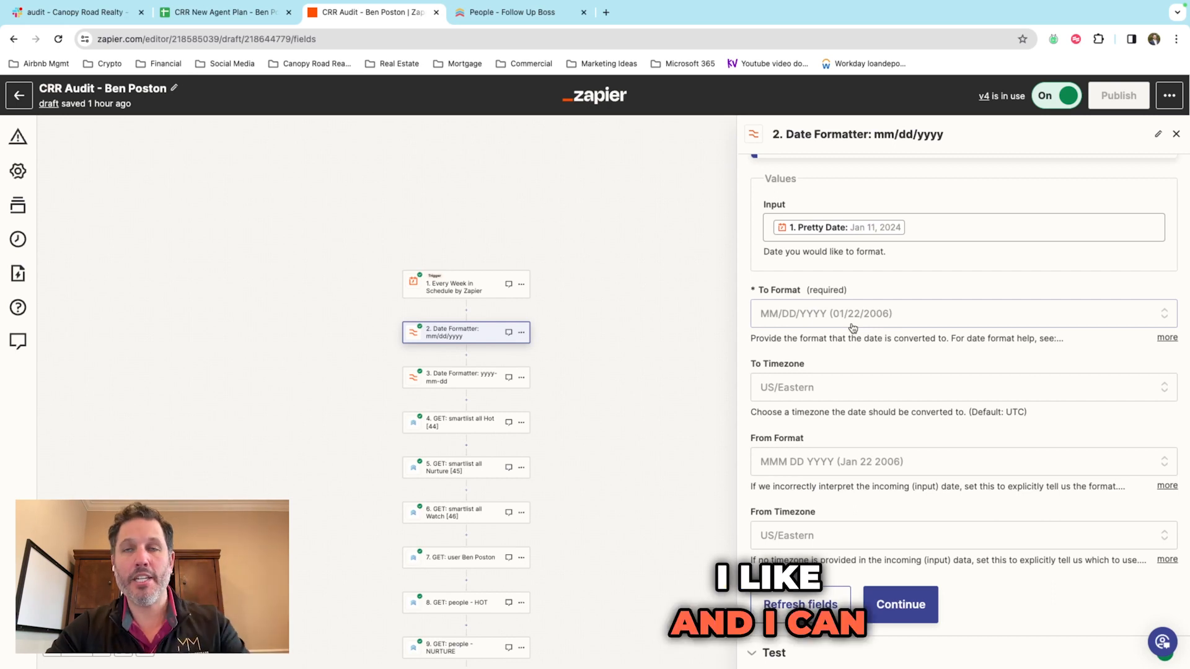
scroll(643, 382, "down", 2)
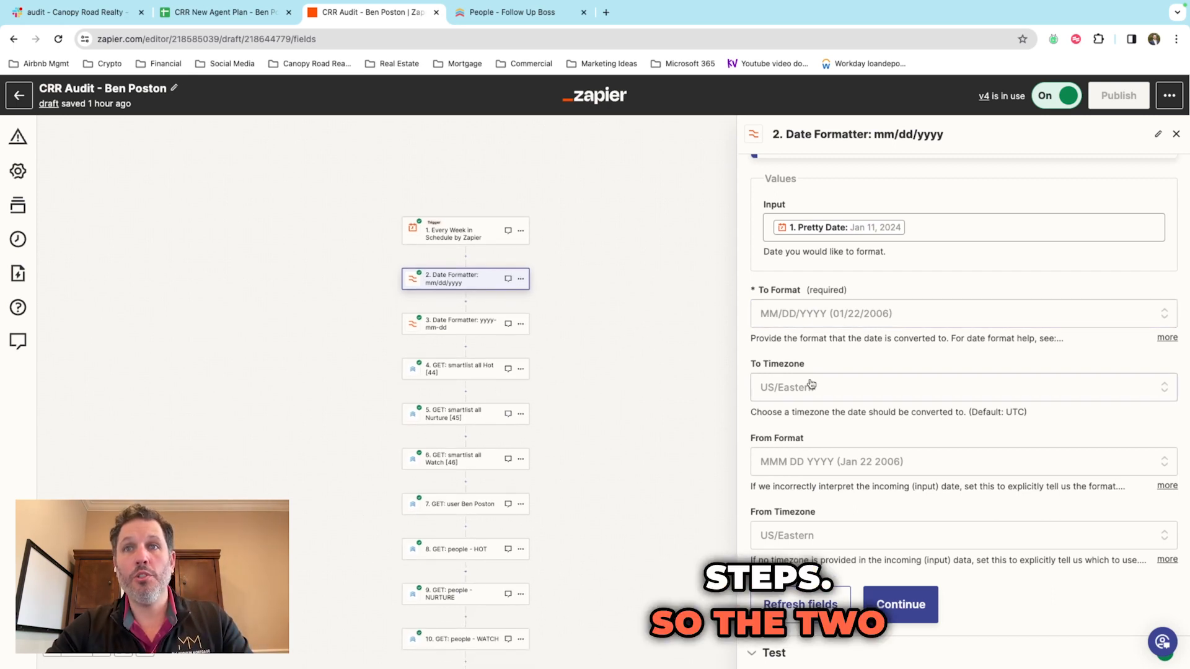
left_click(775, 650)
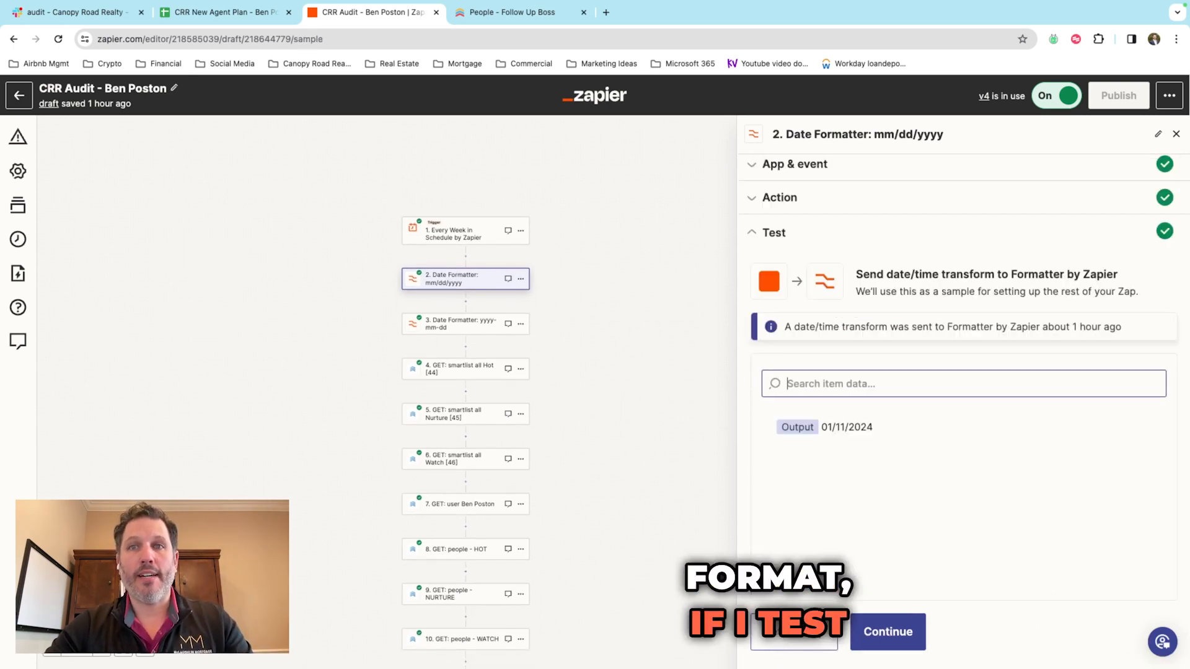
left_click_drag(822, 428, 860, 429)
left_click(838, 430)
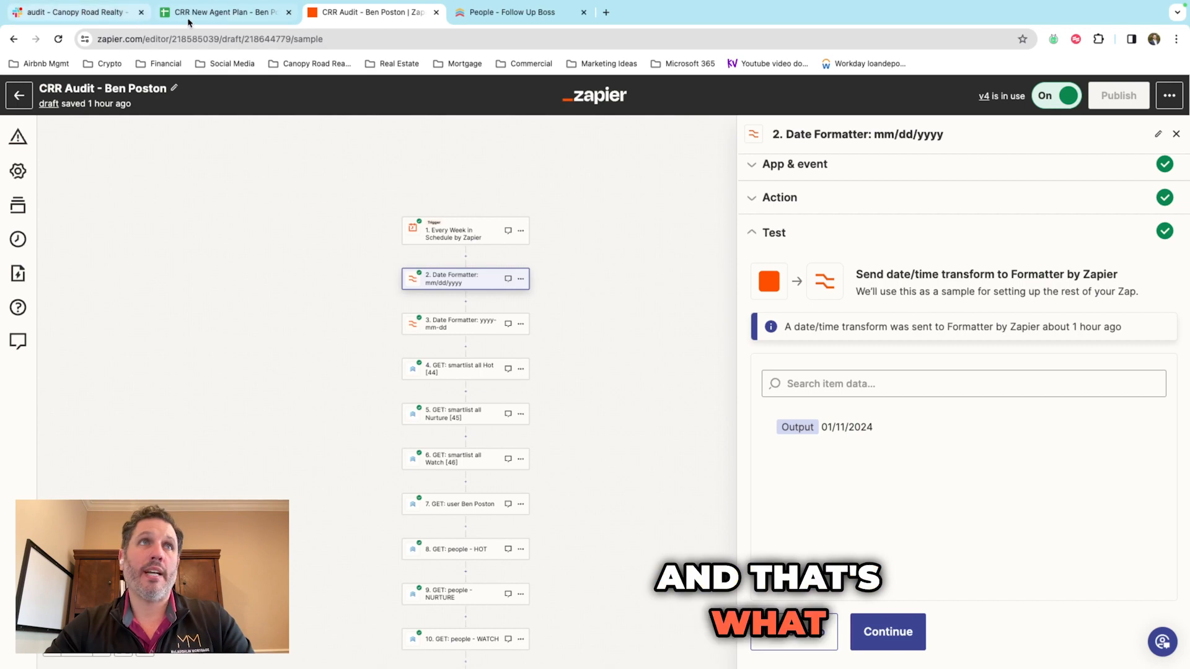
left_click(211, 12)
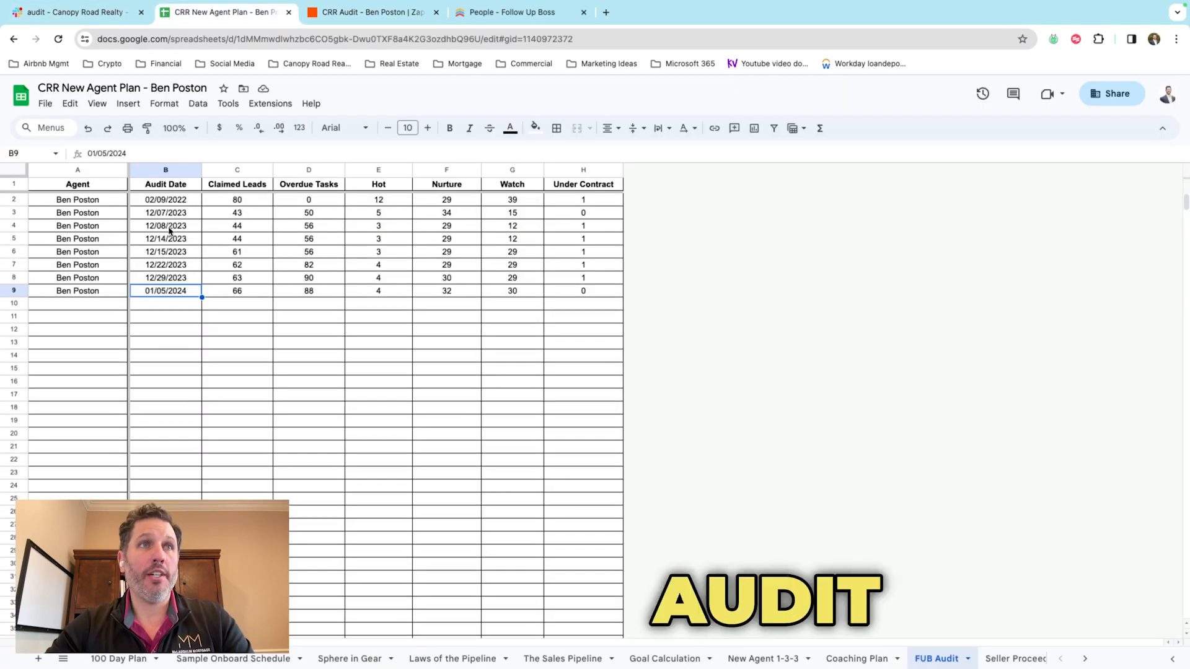
Step: Check step 3's yyyy-mm-dd formatter turns Jan 11, 2024 into 2024-01-11 in US/Eastern
left_click(332, 13)
left_click(525, 329)
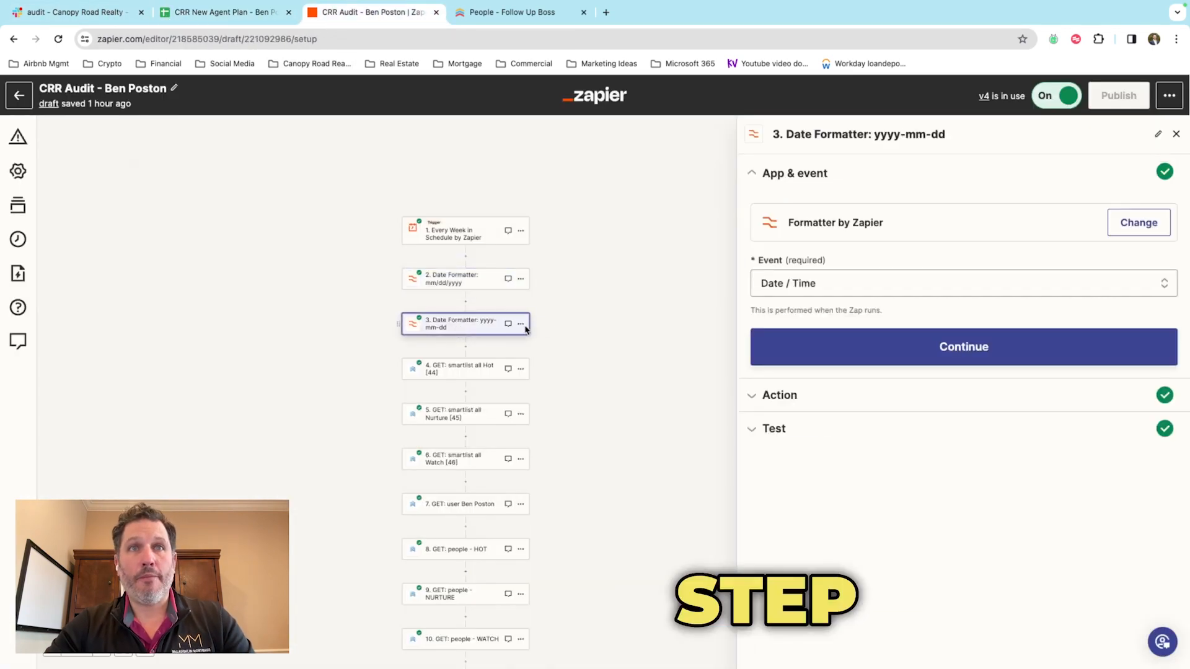
left_click(812, 401)
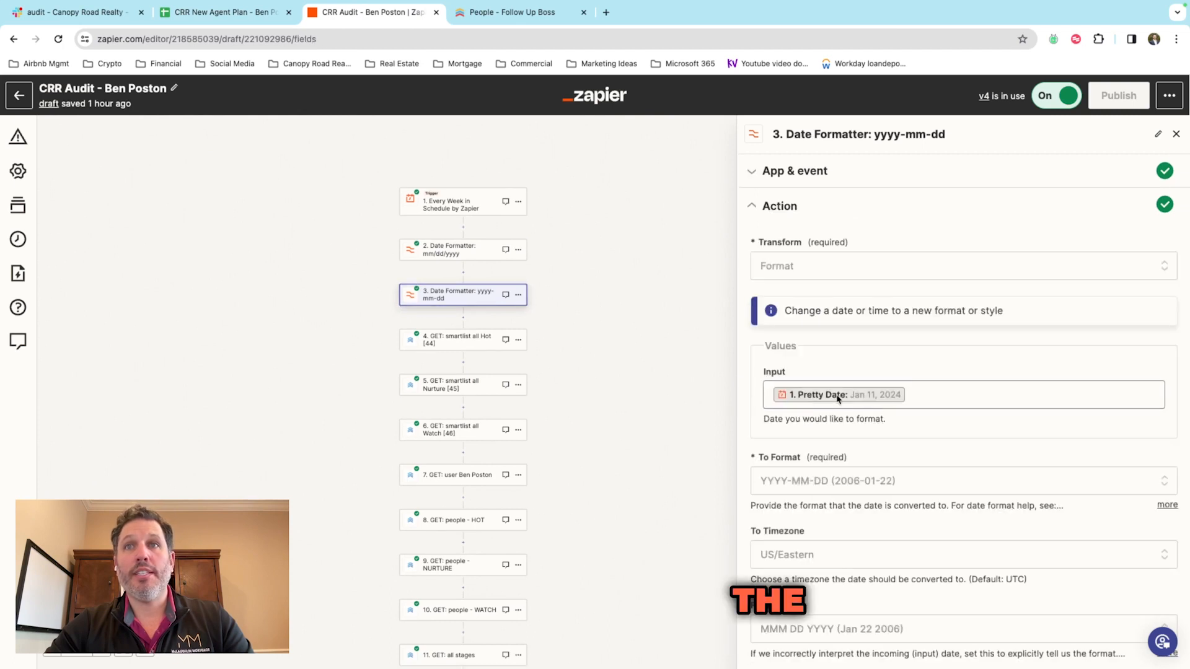
scroll(886, 403, "down", 1)
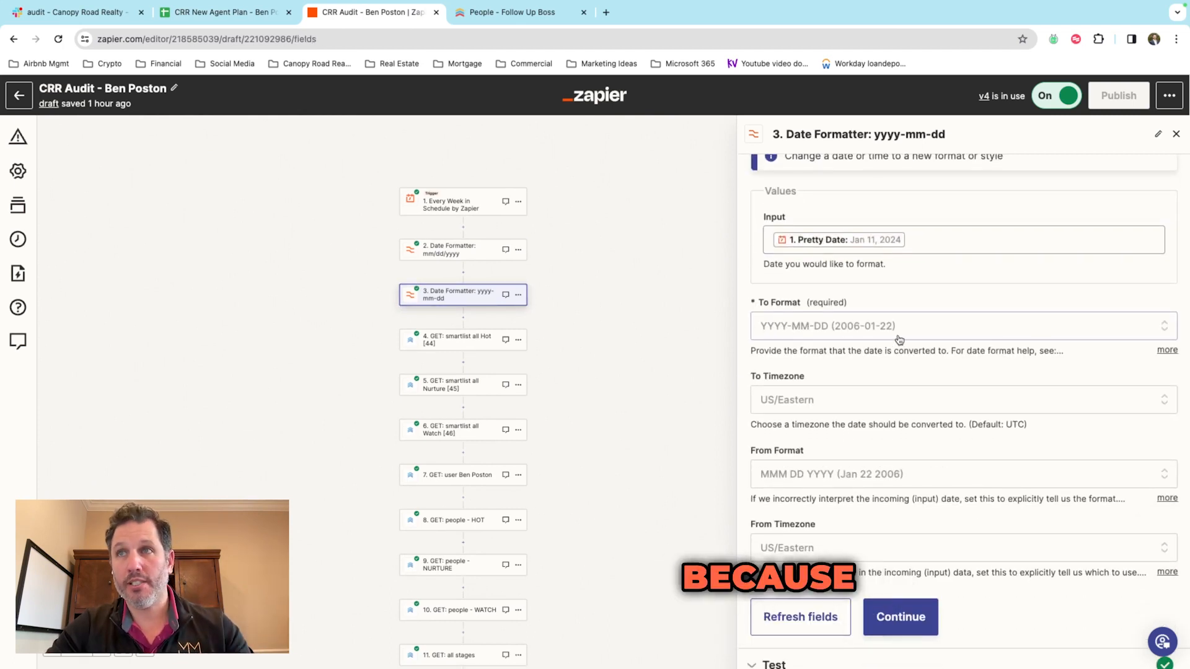
left_click(1167, 350)
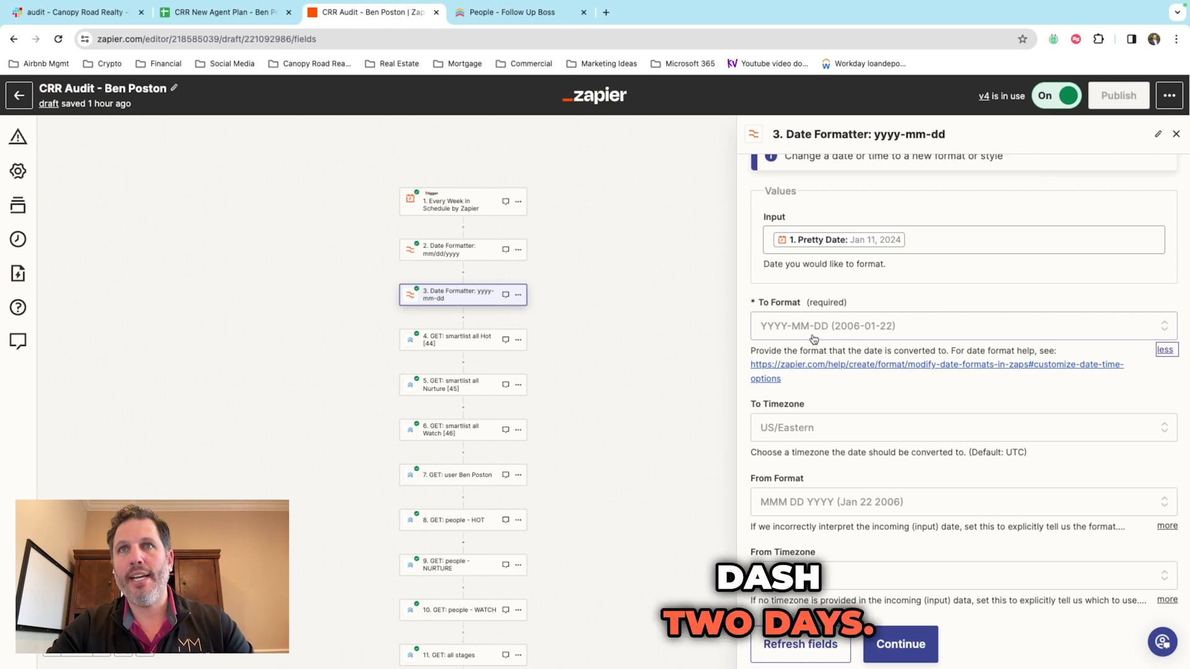
scroll(814, 339, "down", 1)
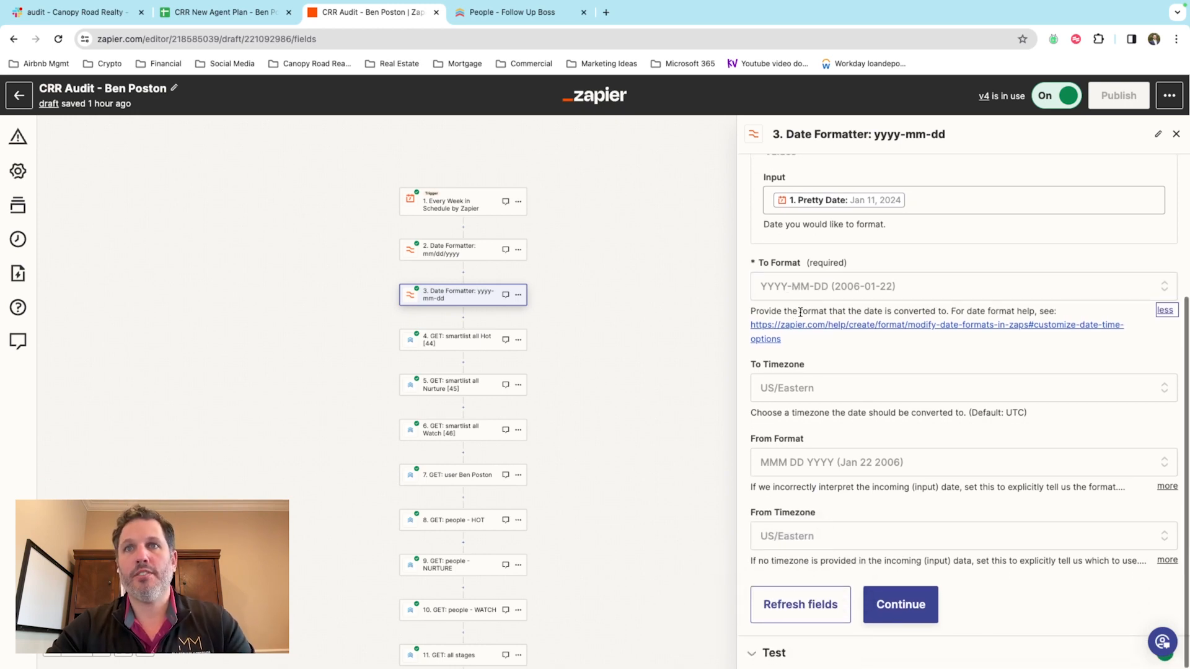
left_click(900, 604)
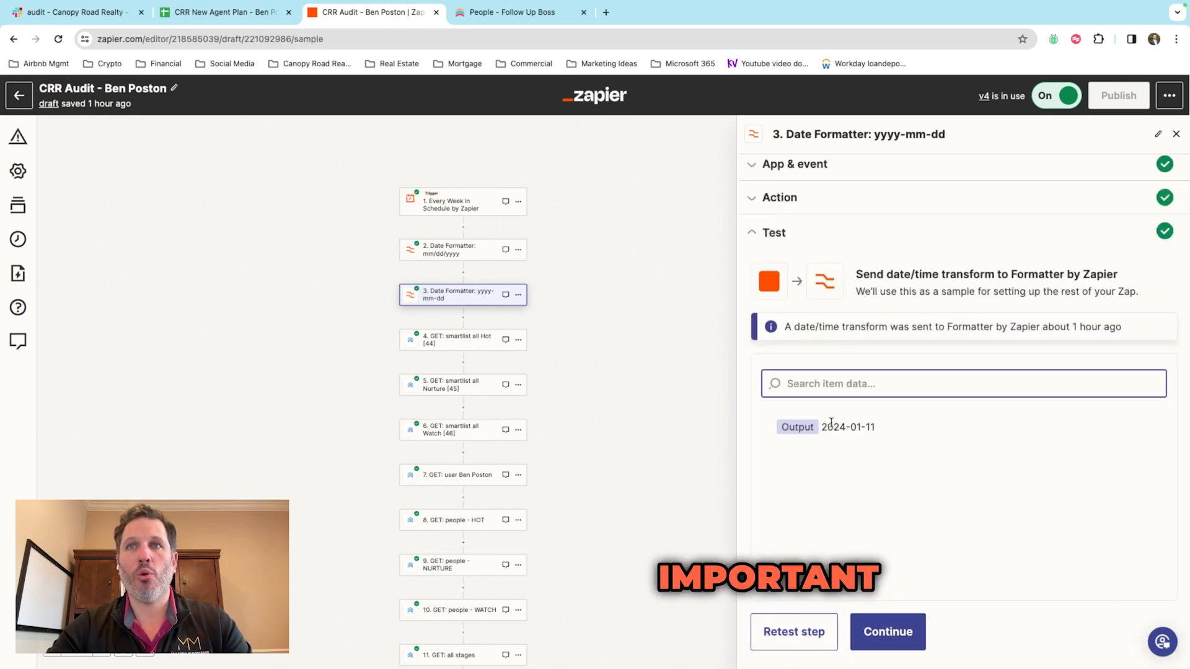
double_click(862, 428)
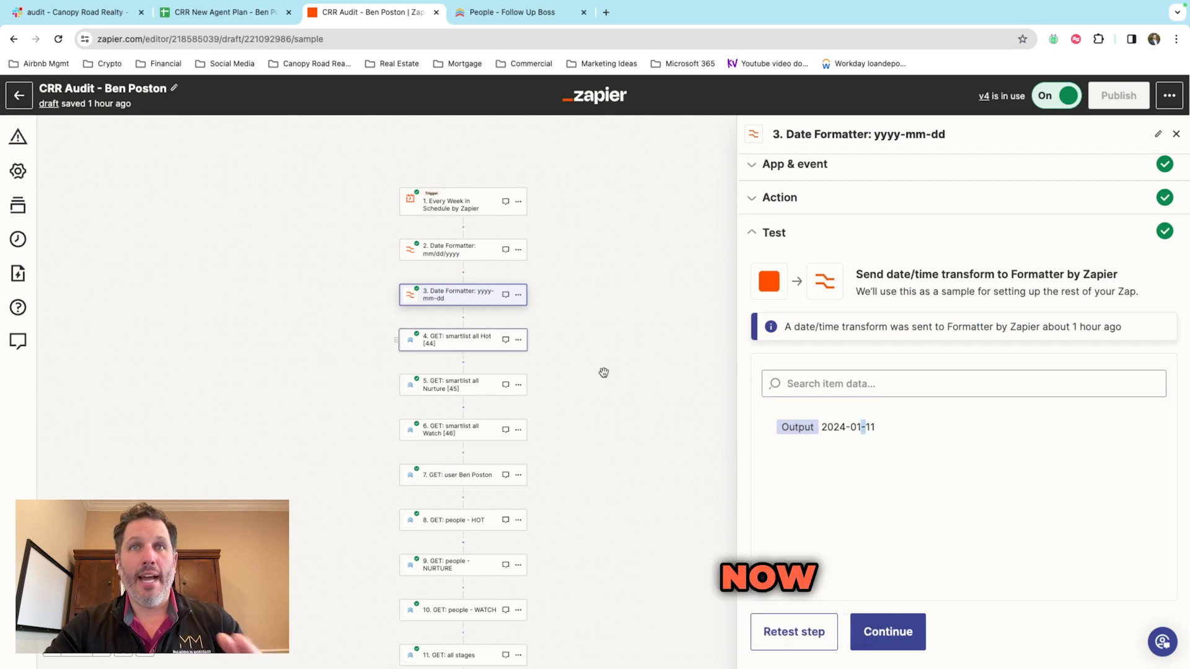
Step: Open step 4 'GET: smartlist all Hot [44]' and expand its smartLists/44 request settings
left_click(476, 342)
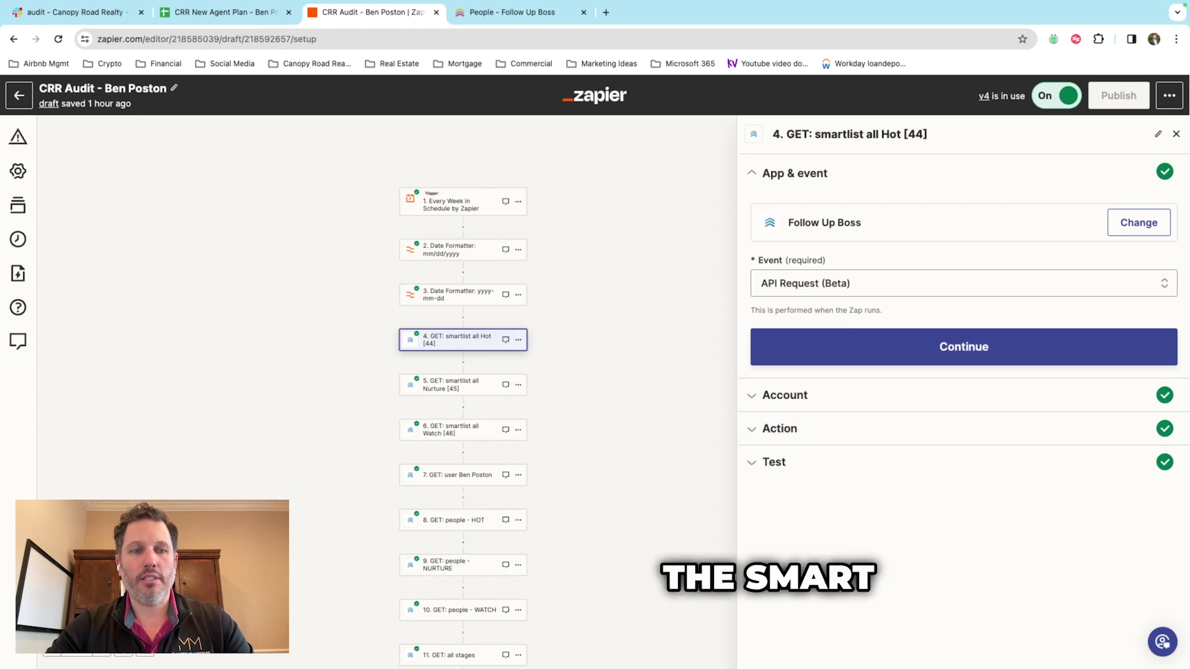
left_click(945, 426)
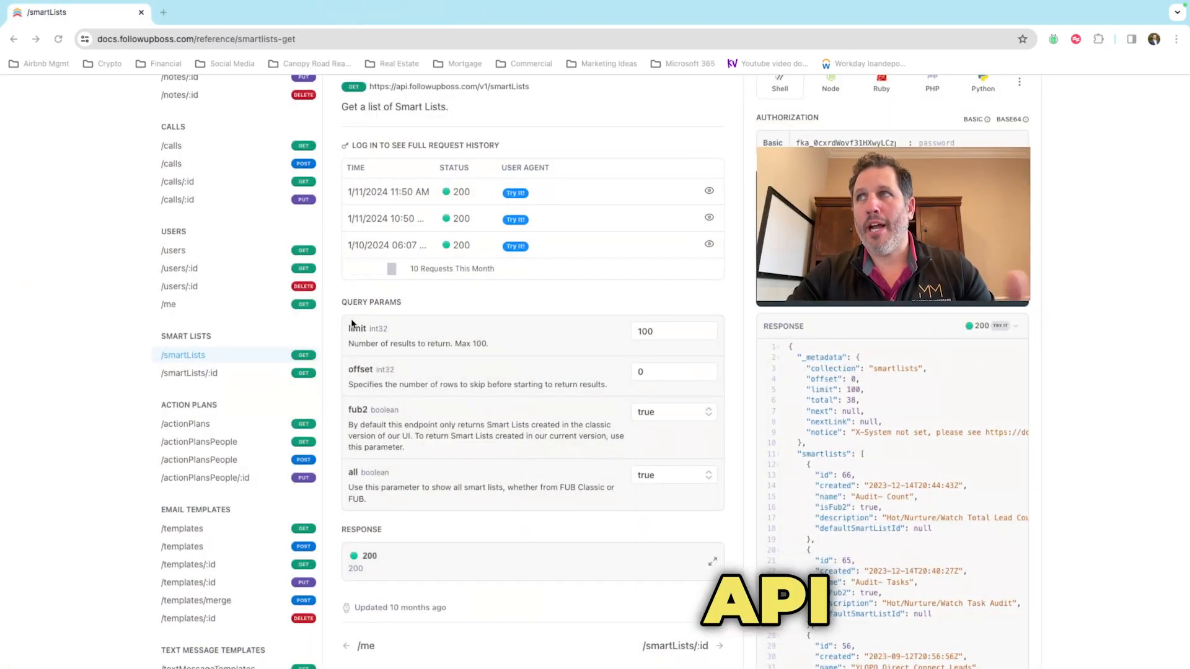
Step: Scroll the /smartLists response JSON to find the Hot, Nurture and Watch list ids, such as 44
scroll(283, 346, "up", 1)
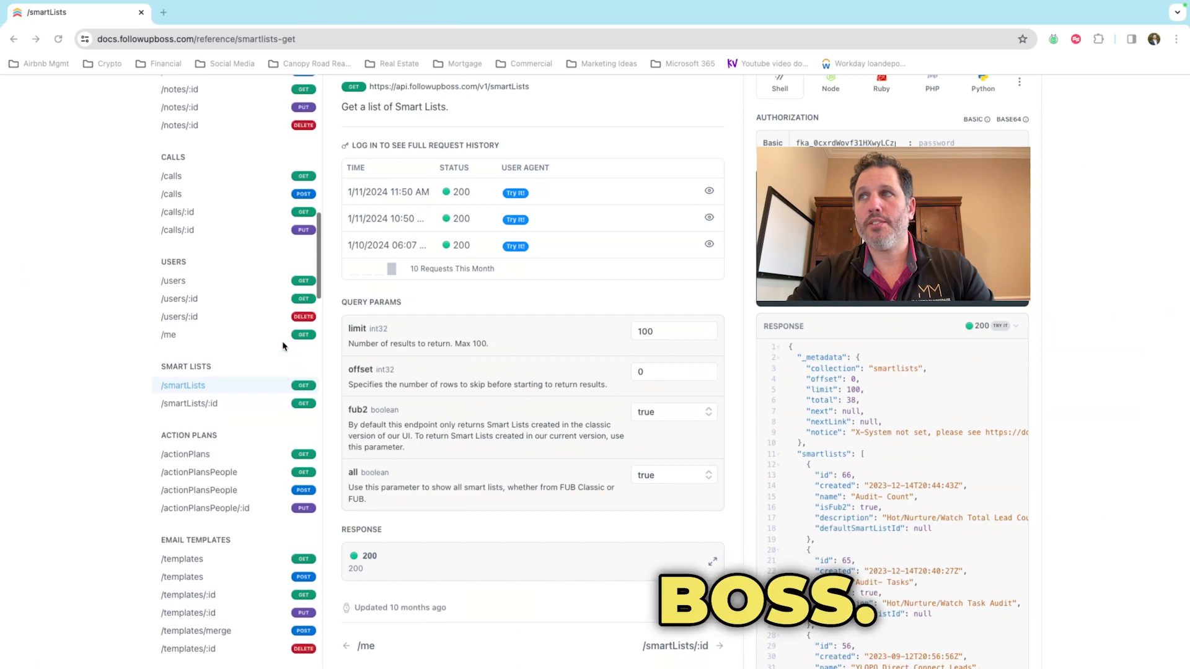
scroll(282, 345, "up", 15)
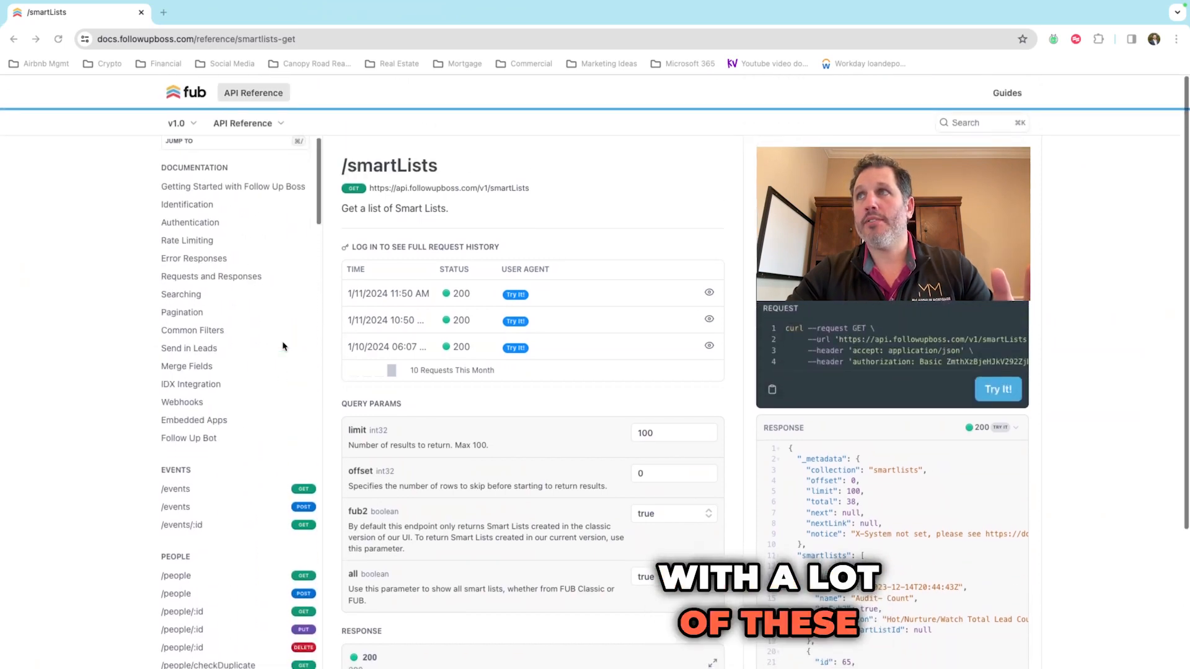
scroll(283, 346, "down", 15)
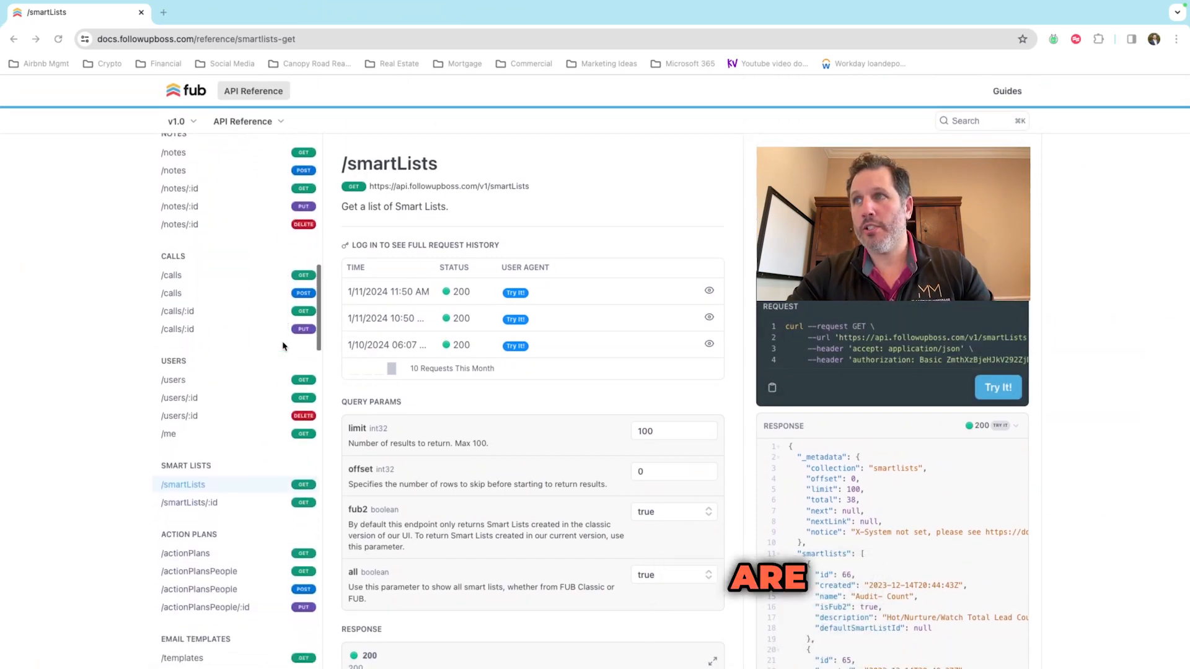
scroll(283, 346, "down", 3)
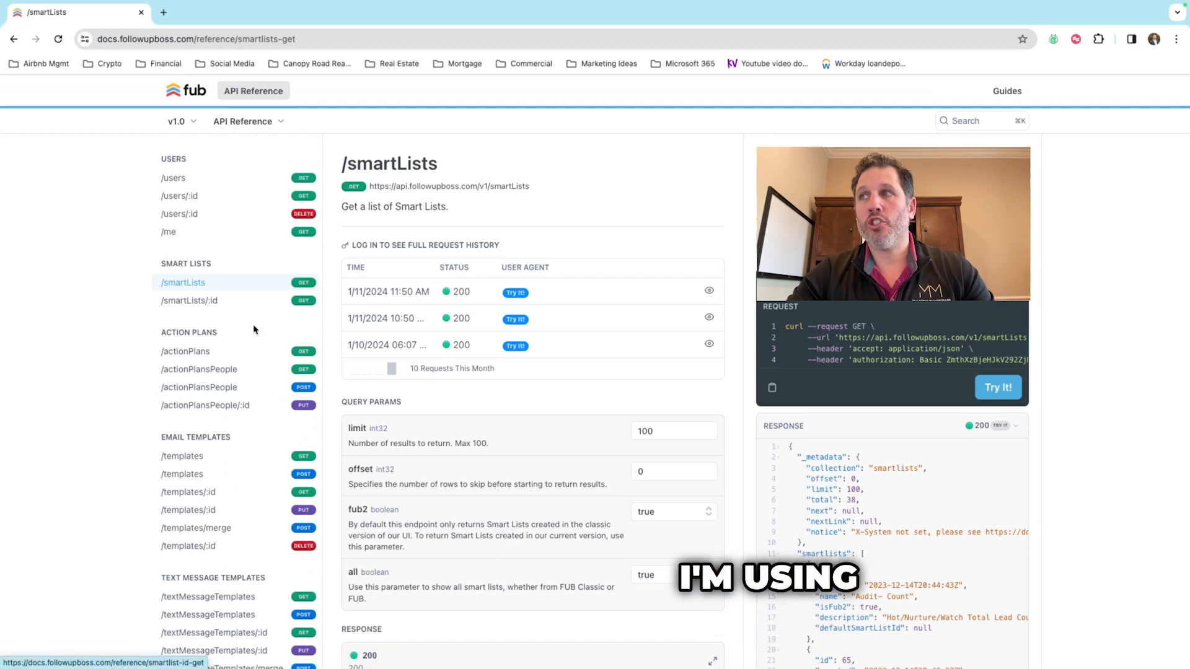
scroll(432, 366, "down", 2)
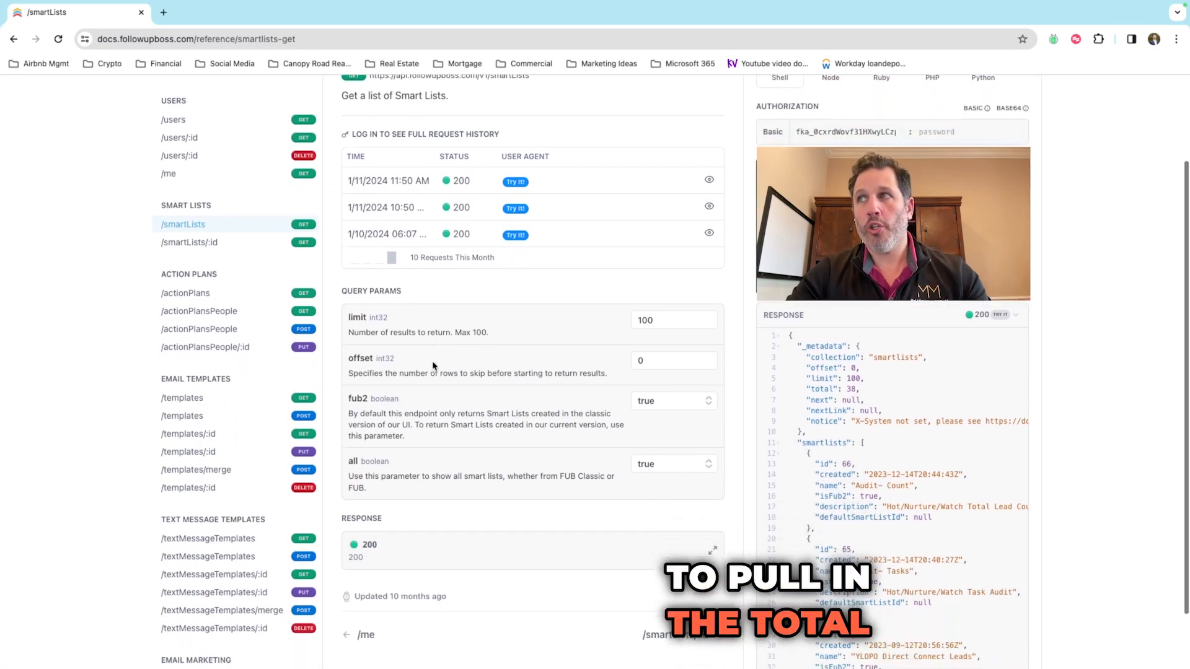
scroll(432, 364, "down", 2)
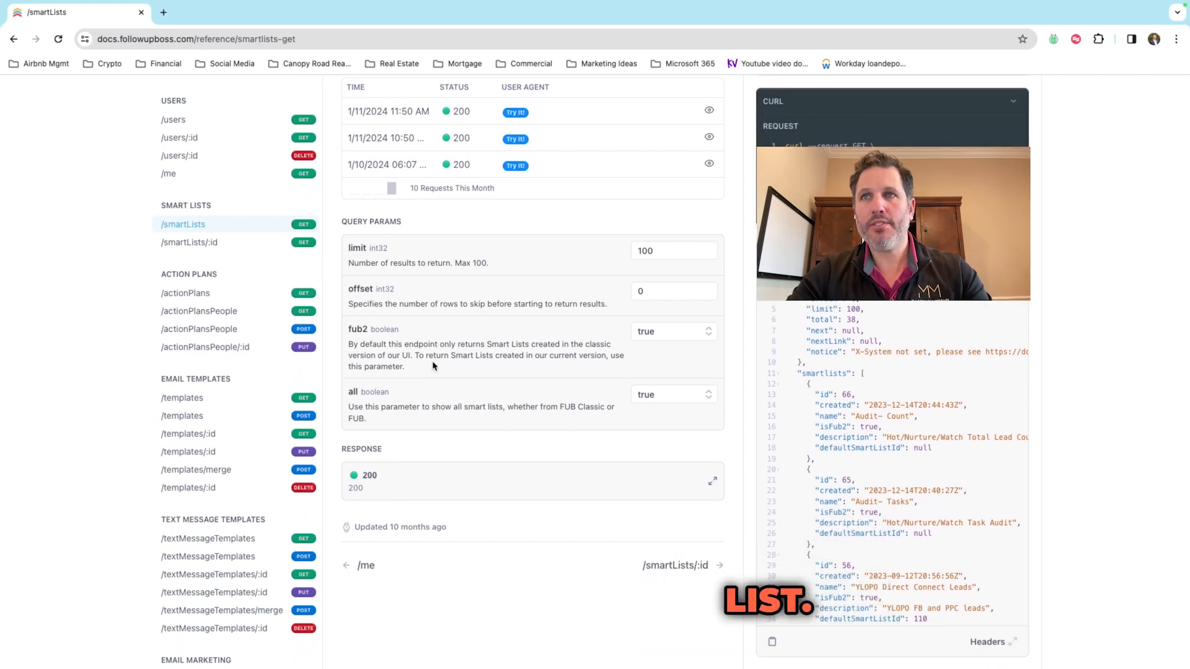
scroll(842, 381, "down", 1)
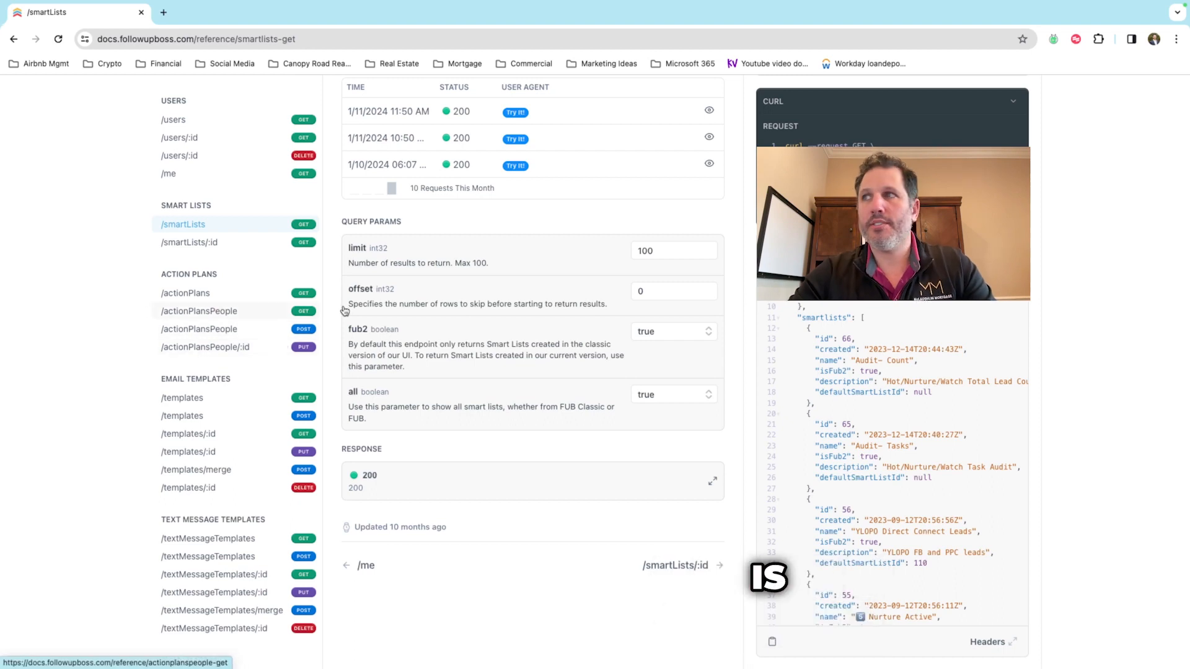
scroll(517, 352, "down", 1)
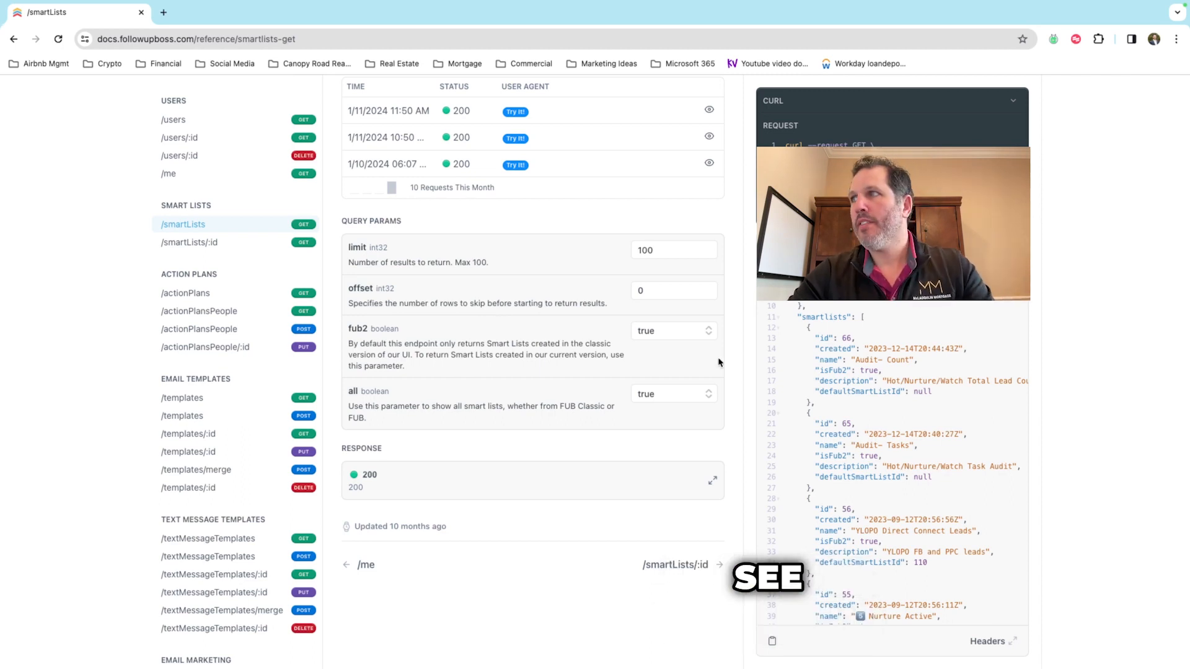
scroll(849, 331, "down", 2)
scroll(801, 351, "down", 3)
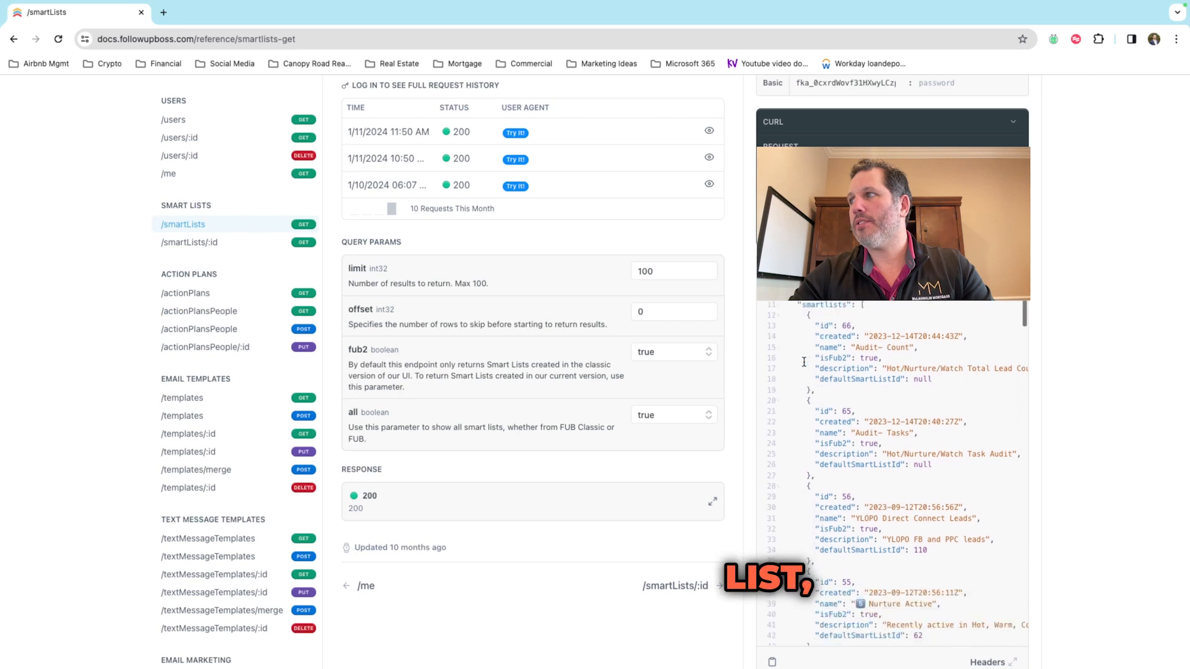
scroll(829, 331, "down", 2)
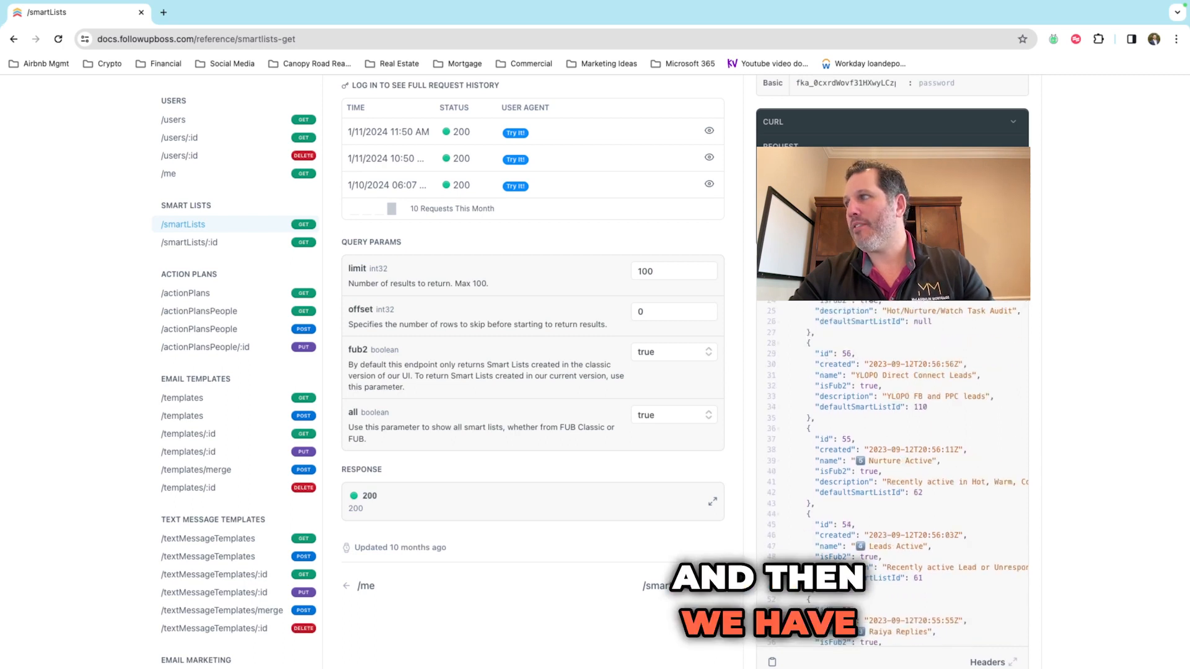
scroll(854, 311, "down", 1)
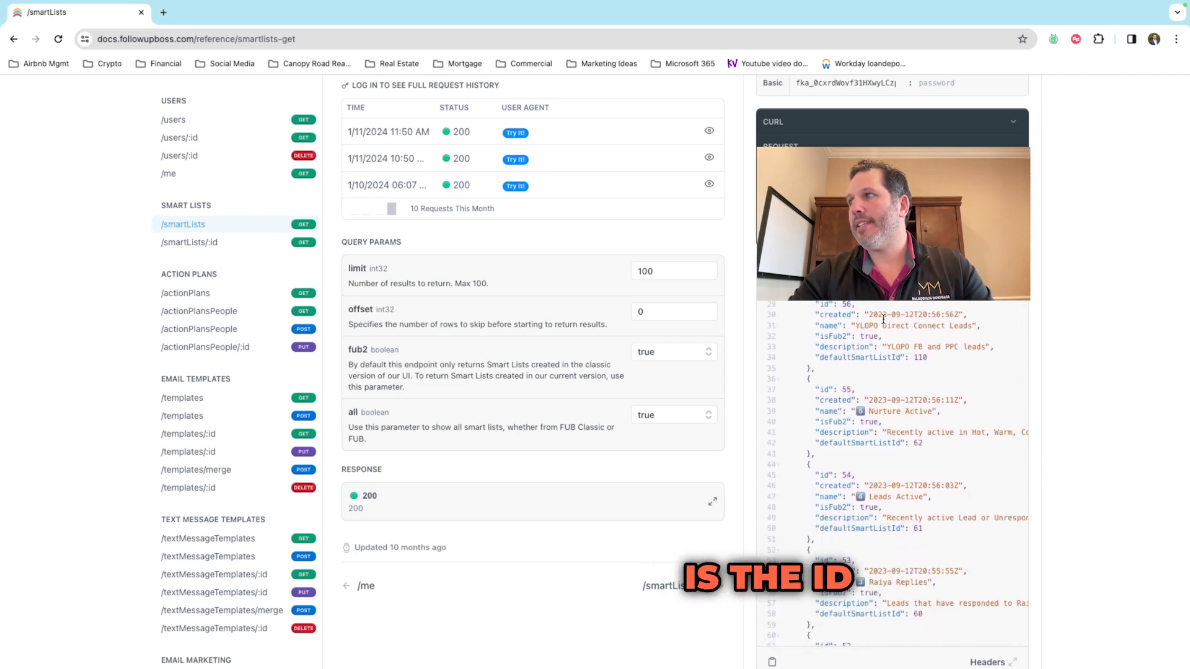
scroll(885, 313, "down", 3)
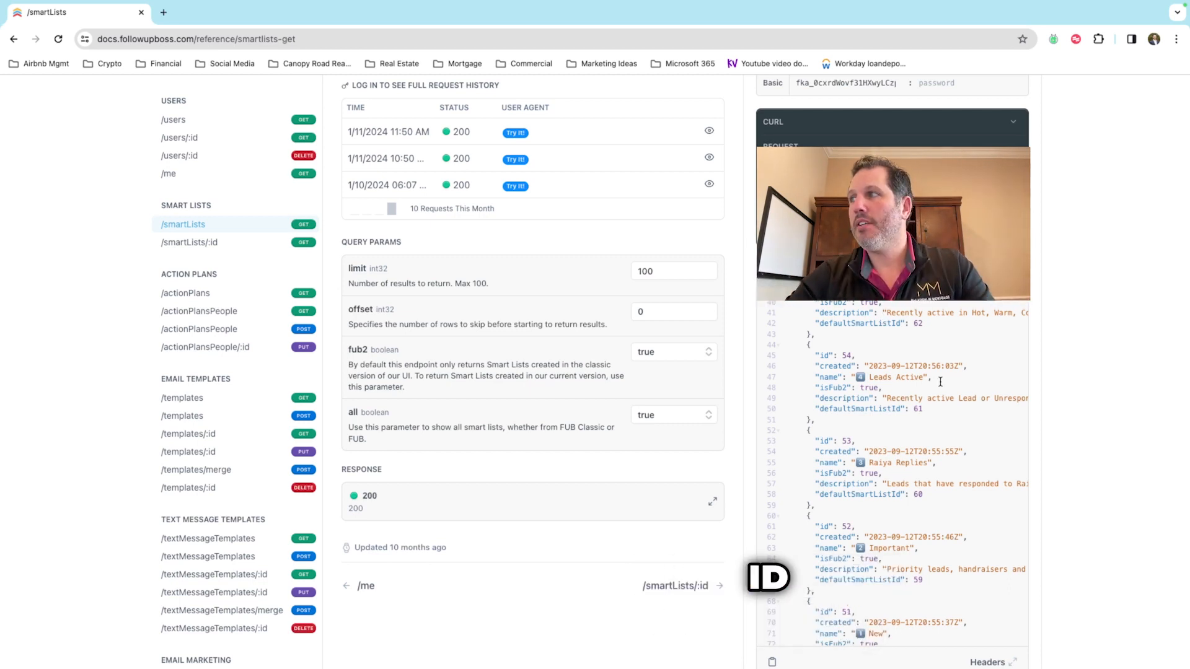
scroll(916, 385, "down", 3)
scroll(916, 389, "down", 6)
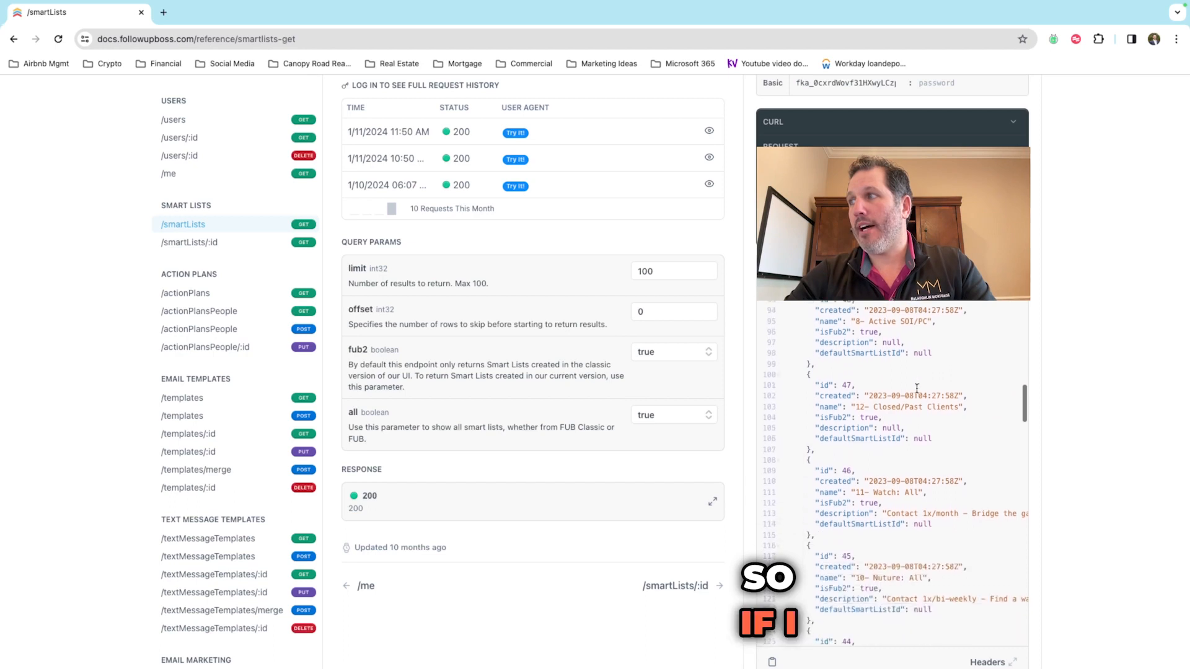
scroll(917, 388, "down", 1)
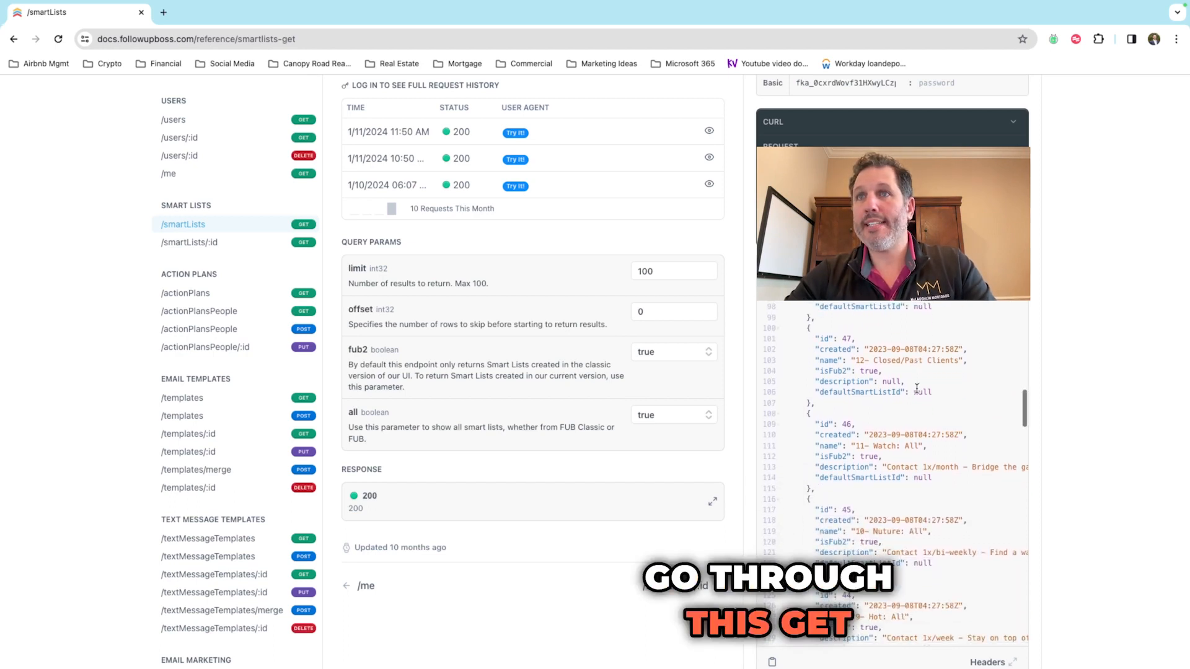
scroll(916, 389, "down", 1)
scroll(916, 388, "down", 2)
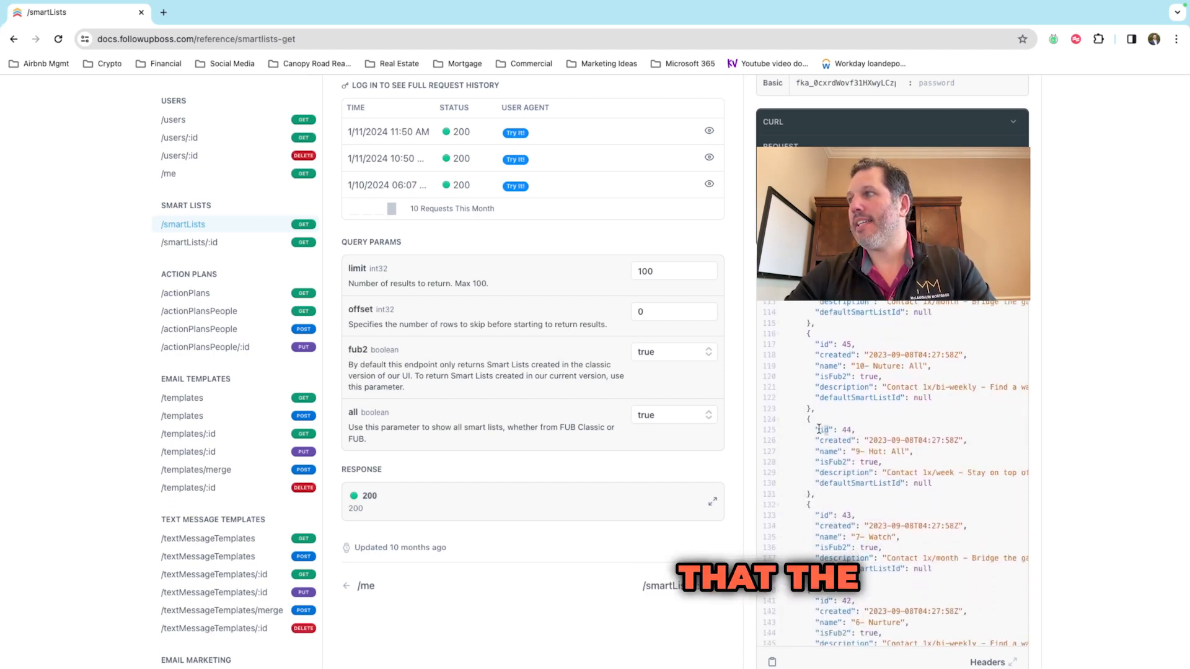
scroll(867, 434, "down", 1)
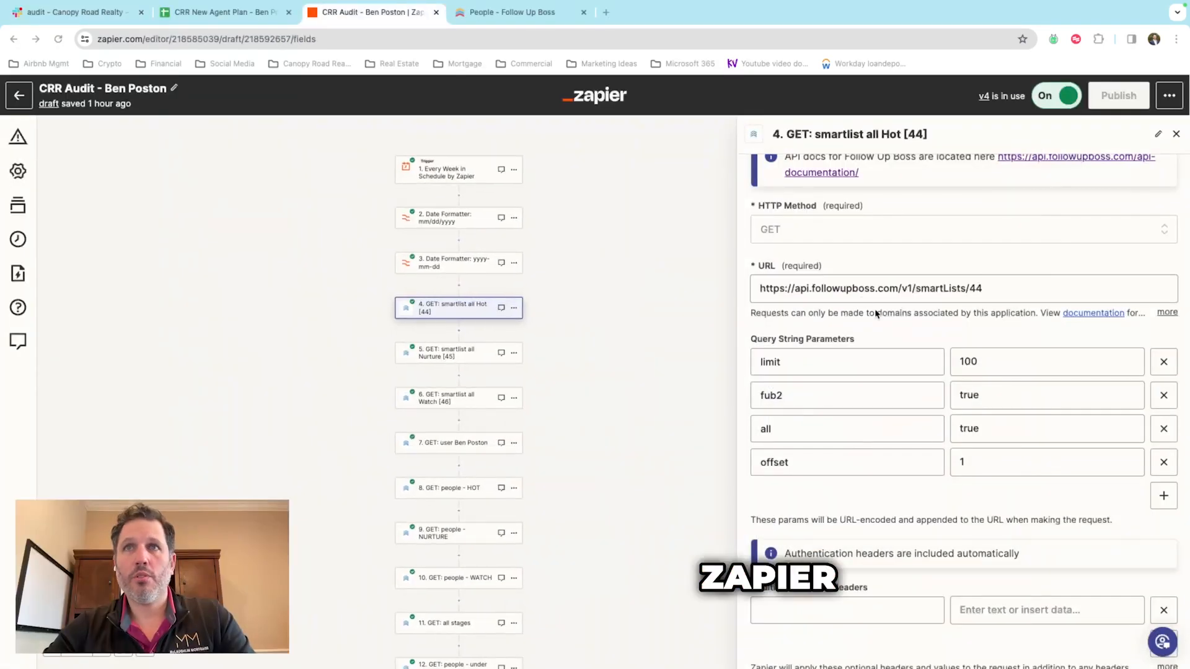
Step: Test step 4 and confirm the response returns Id 44, then open the Nurture [45] step
left_click(944, 284)
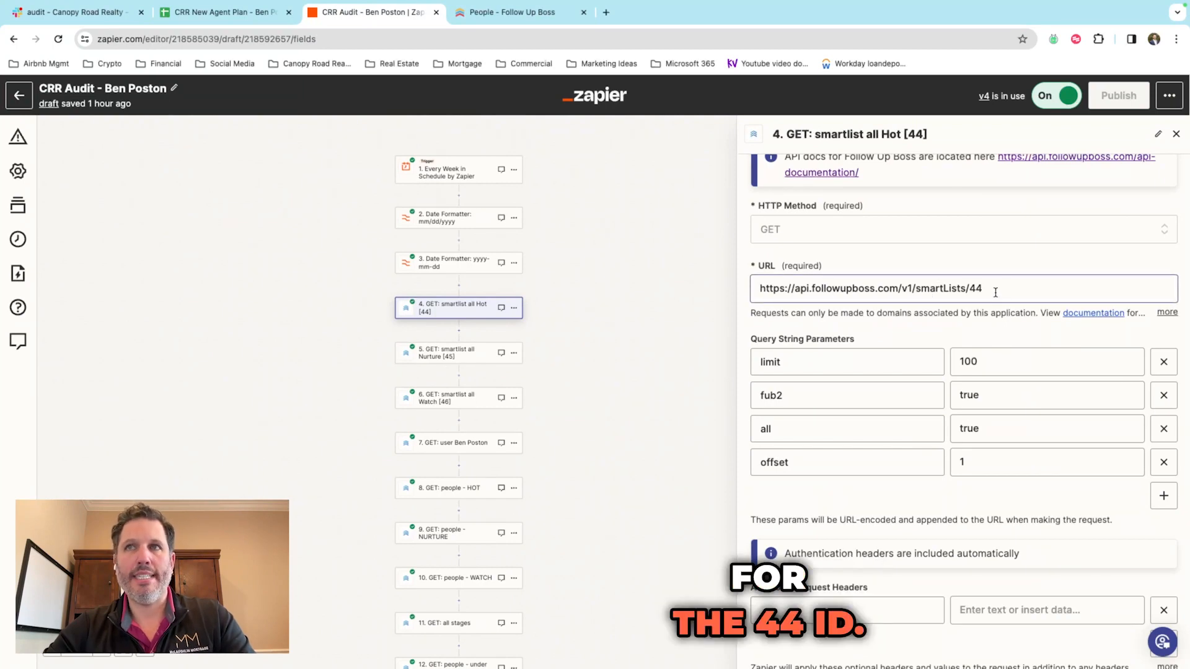
scroll(967, 295, "down", 1)
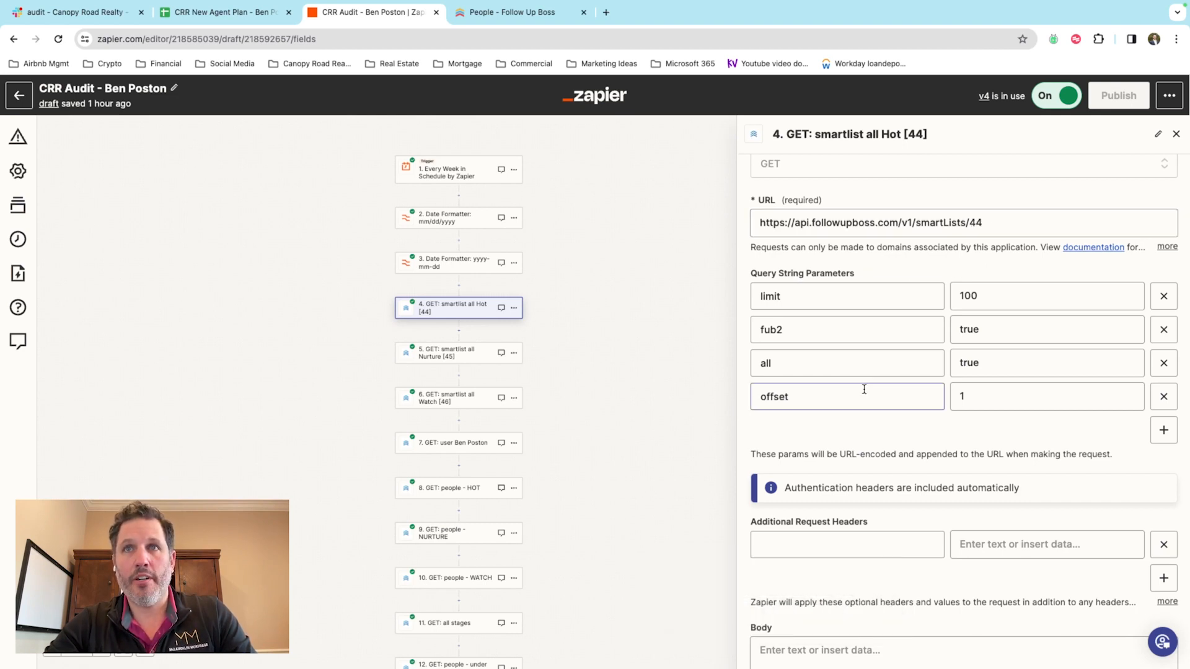
scroll(988, 399, "down", 1)
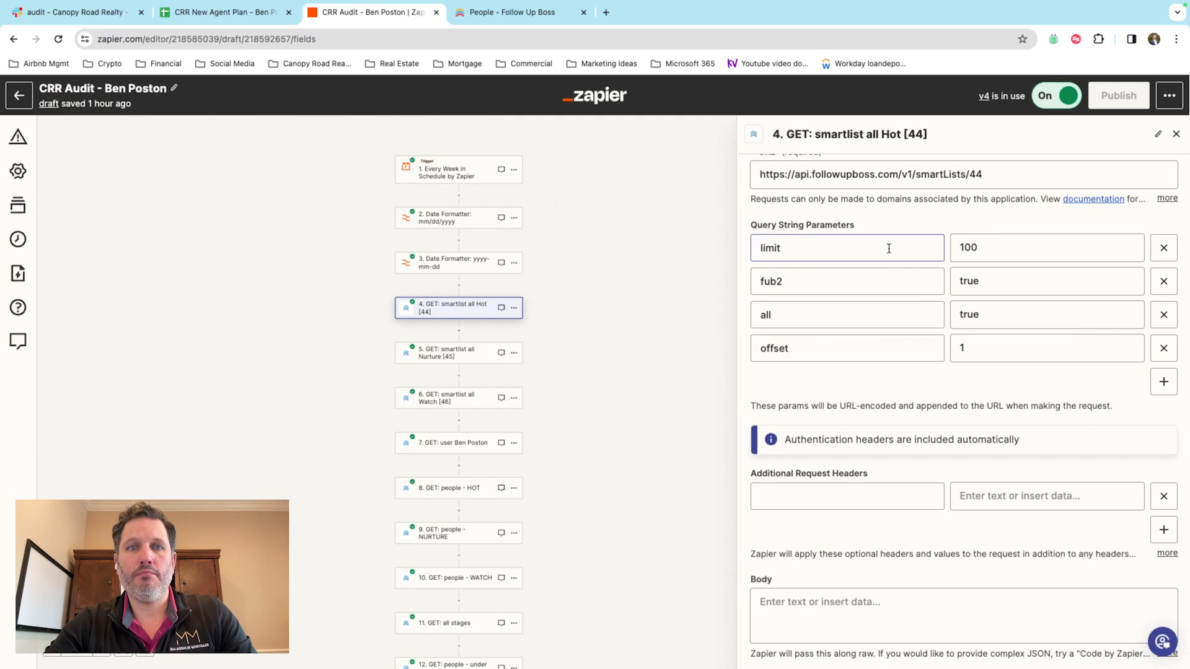
scroll(888, 248, "down", 1)
left_click(900, 604)
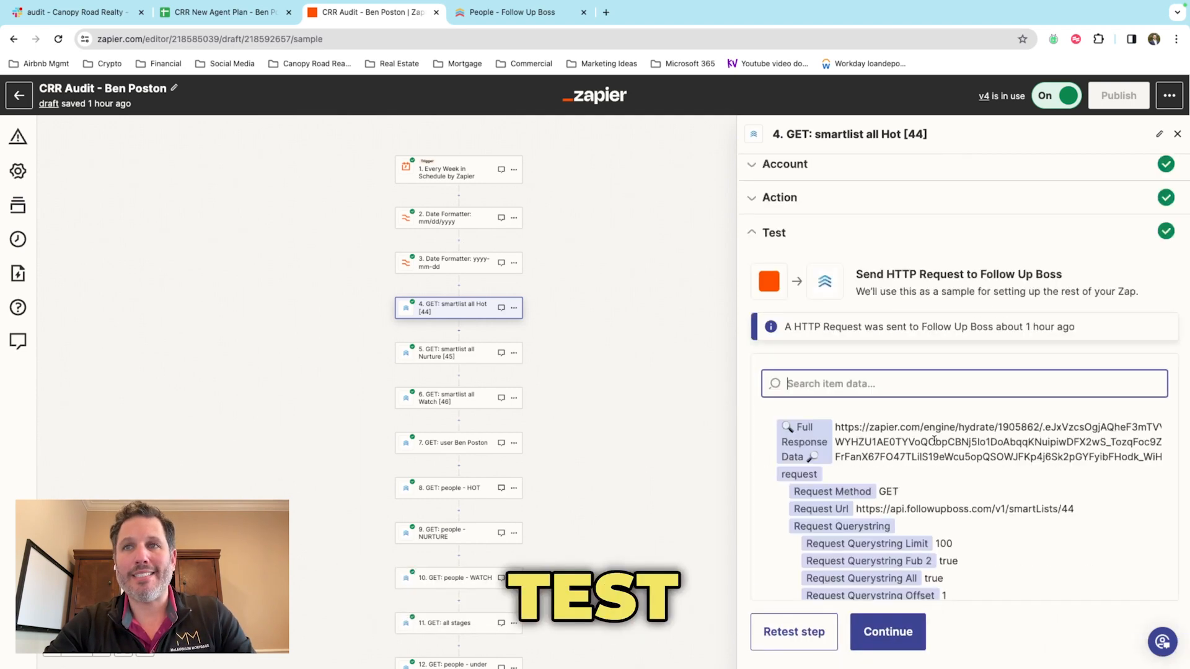
scroll(950, 453, "down", 10)
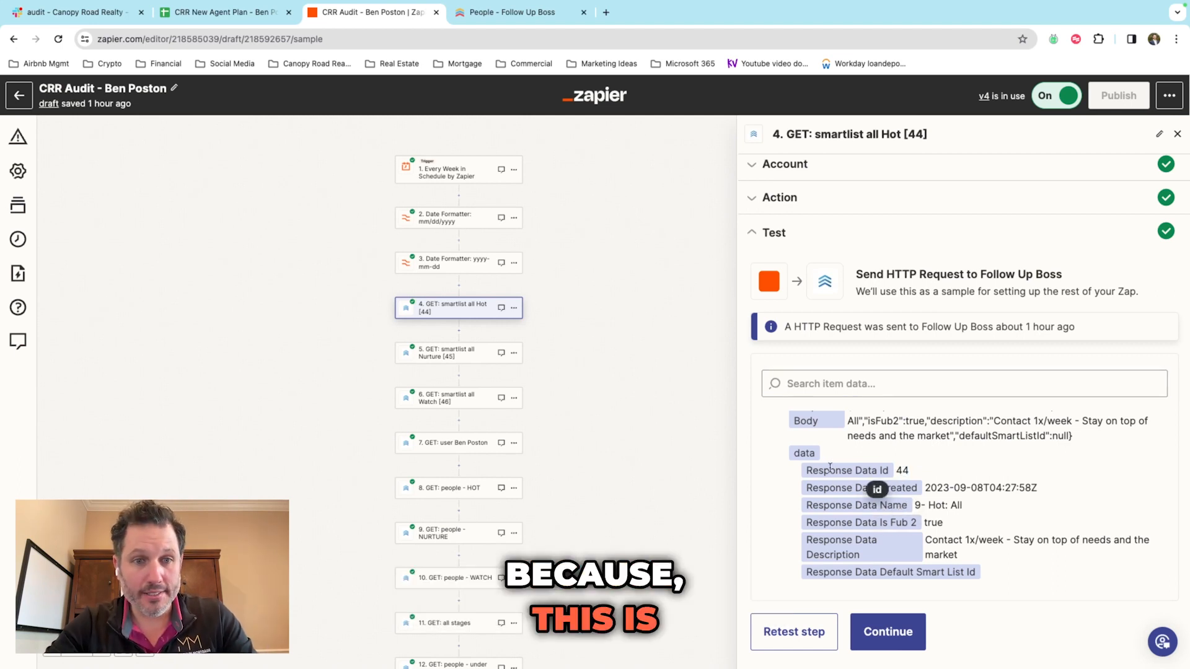
left_click_drag(806, 471, 848, 474)
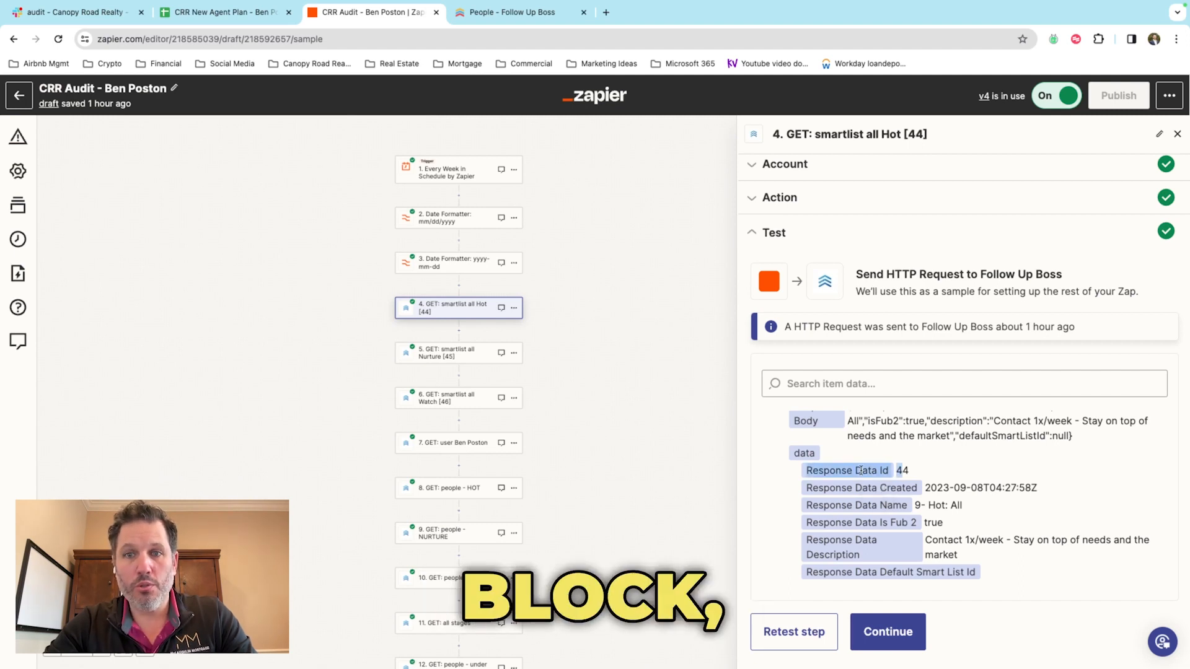
left_click(859, 470)
left_click_drag(806, 472, 900, 471)
left_click(880, 472)
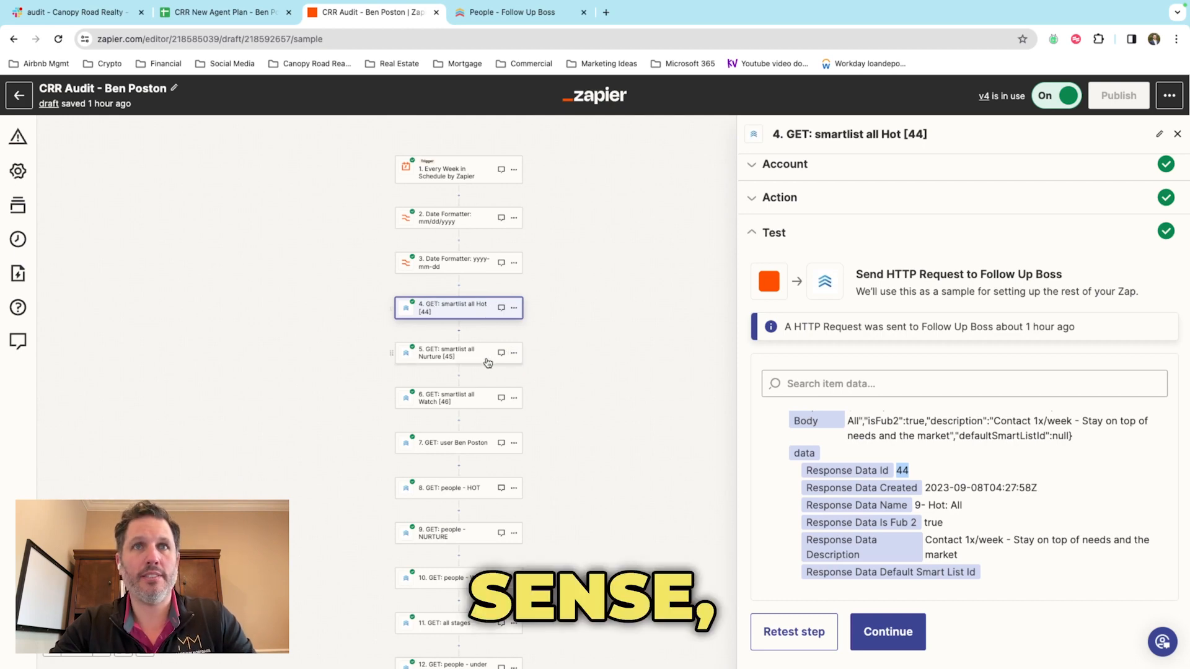
left_click(465, 351)
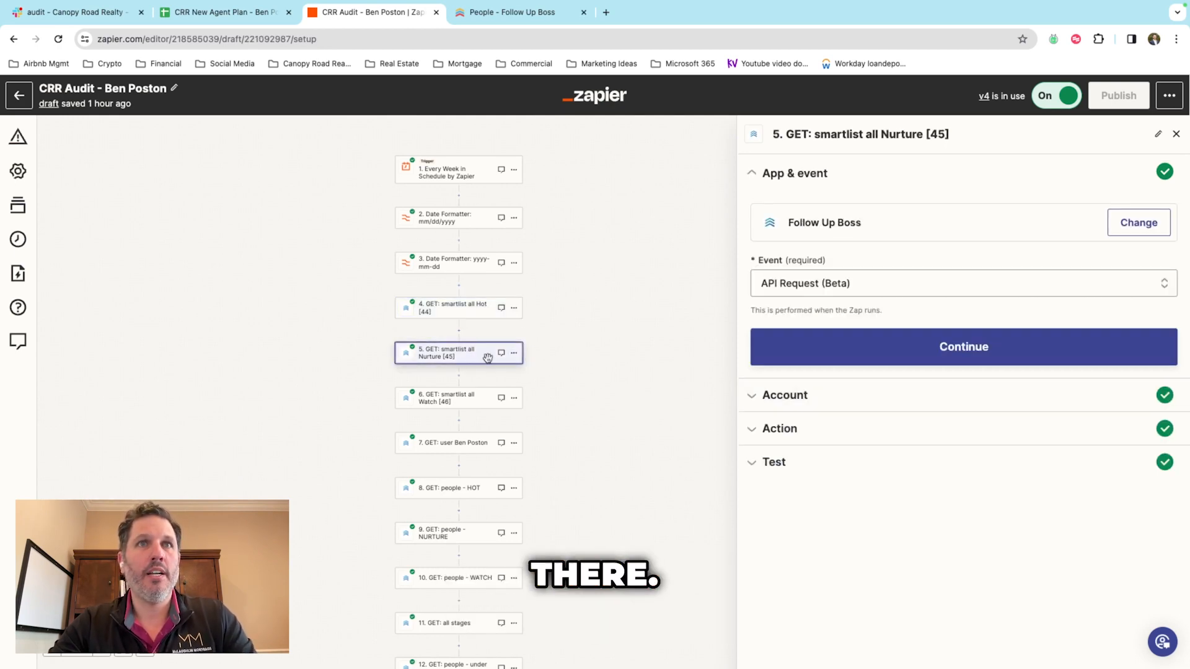
Step: Check step 5's test data and confirm the Nurture smart list returns id 45
left_click(776, 434)
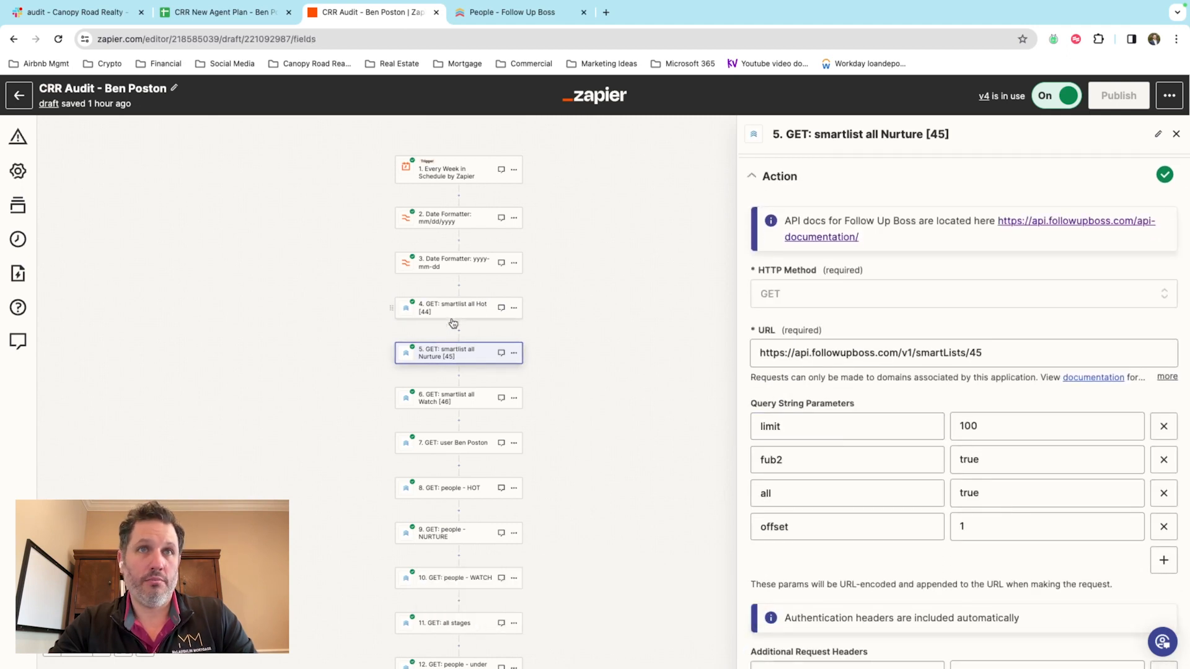
scroll(989, 401, "down", 1)
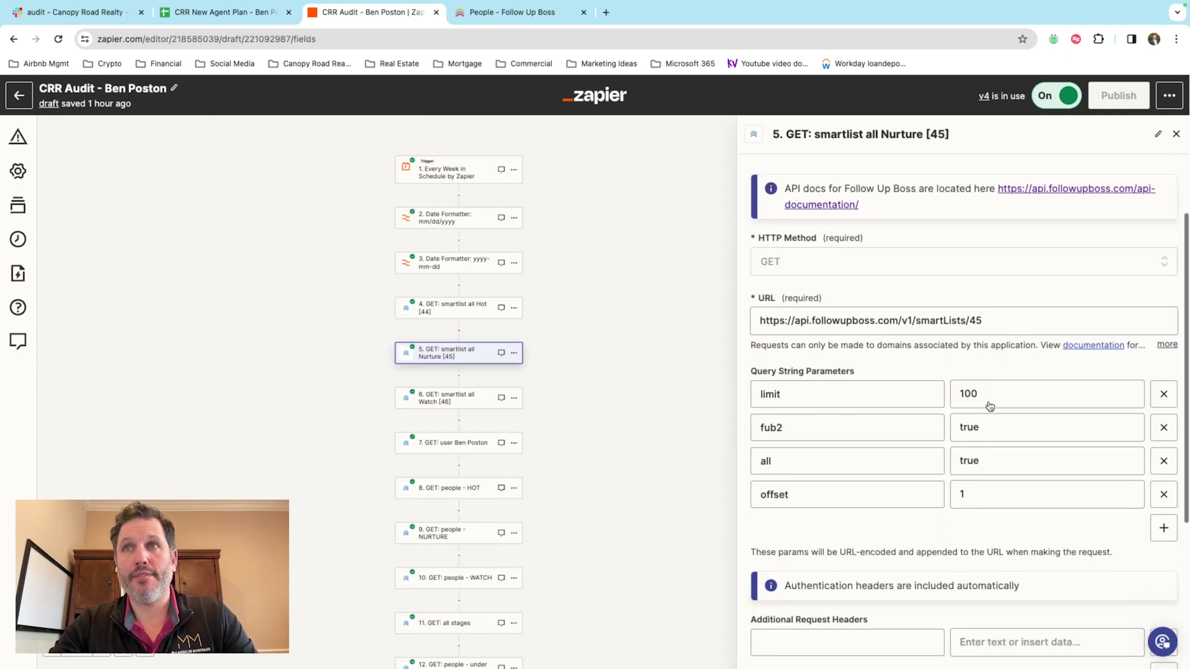
scroll(989, 402, "down", 5)
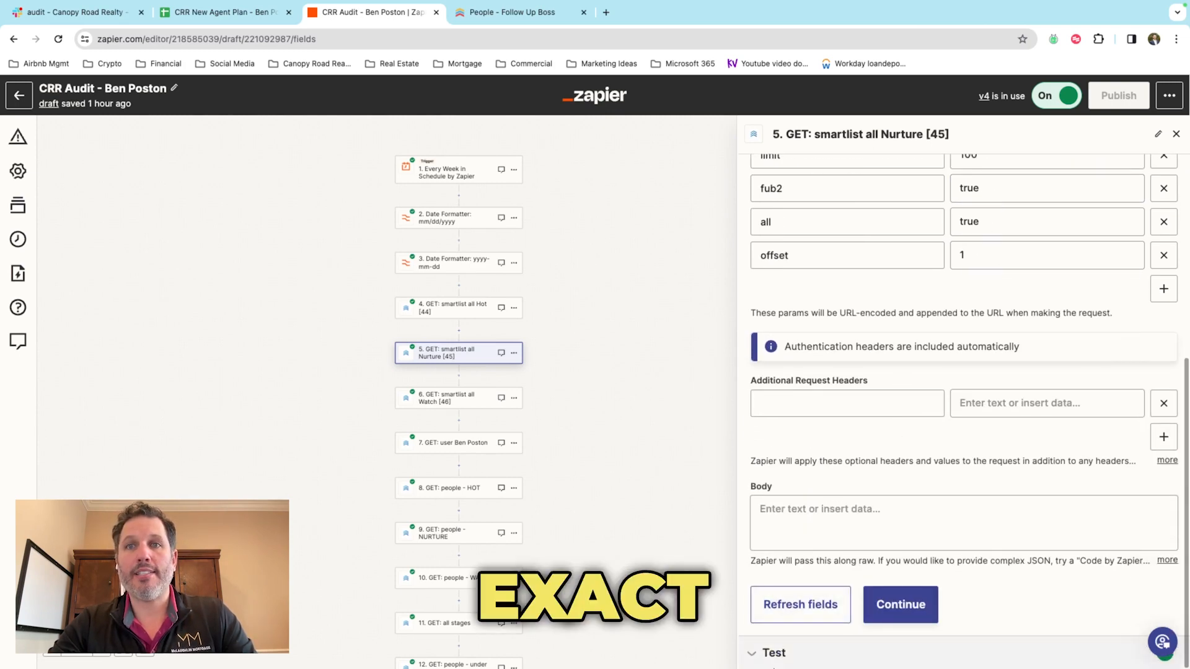
left_click(867, 603)
scroll(849, 569, "down", 10)
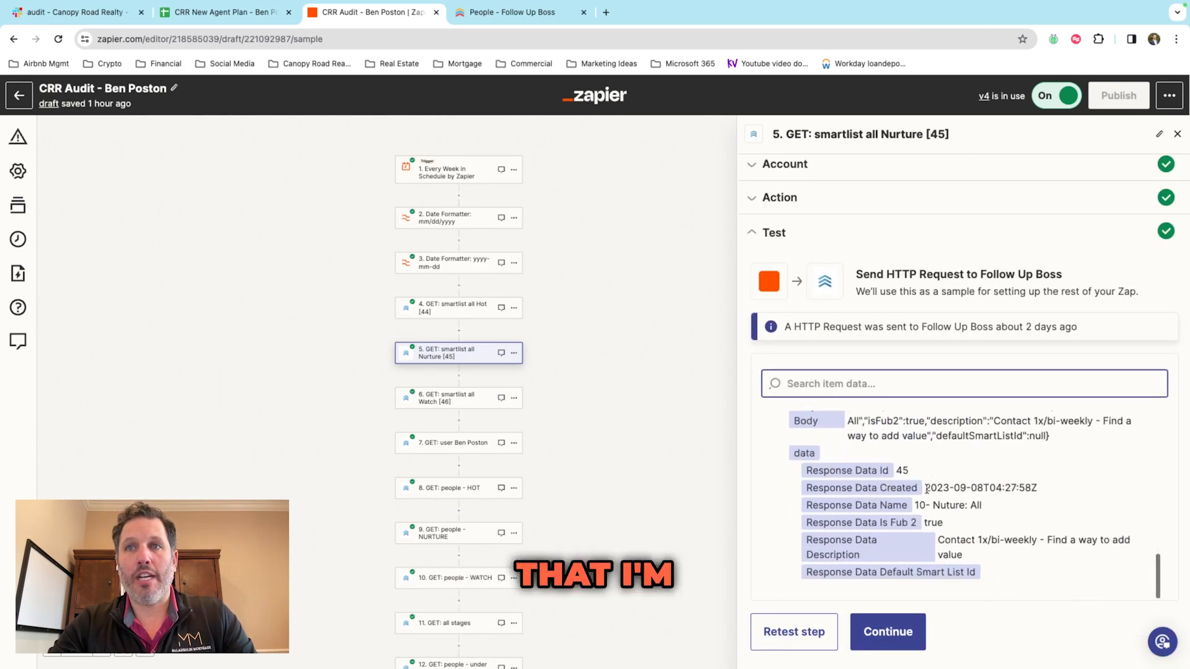
left_click_drag(806, 471, 884, 472)
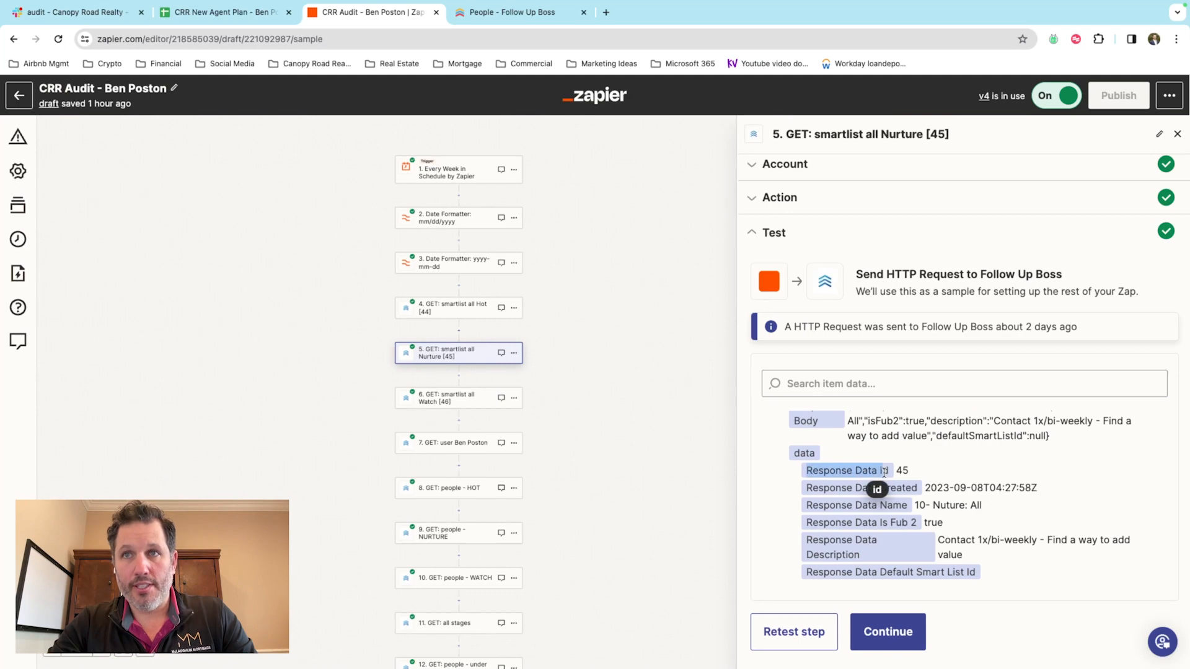
left_click_drag(813, 470, 878, 471)
left_click(862, 471)
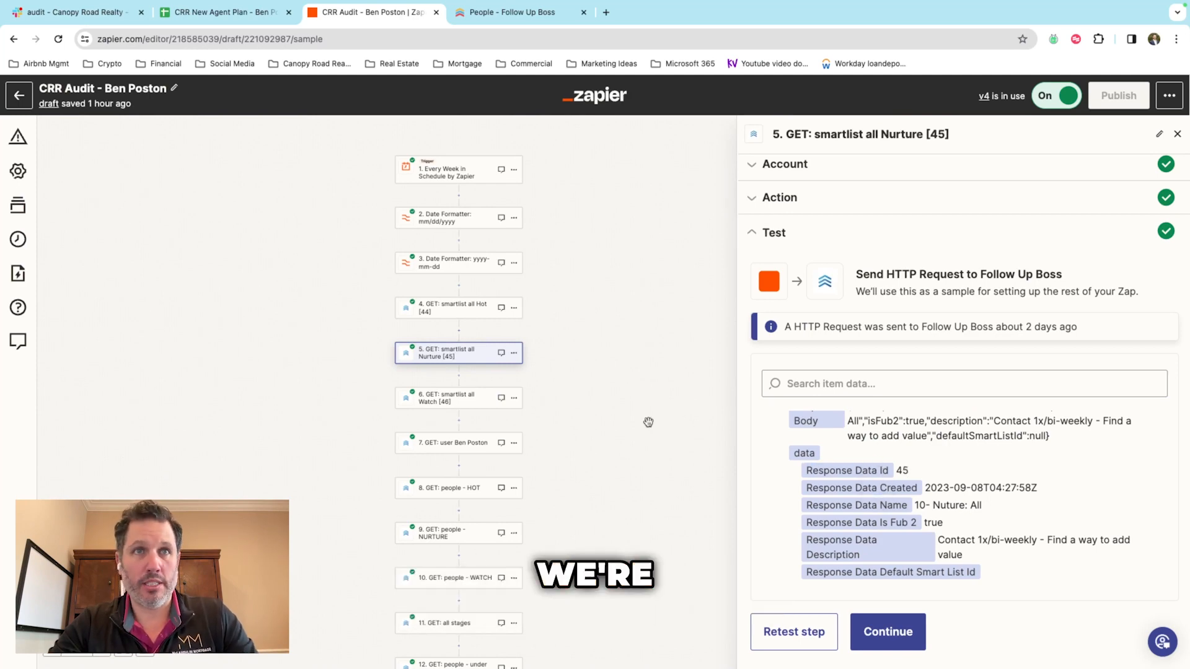
Step: Check step 6's test data and confirm the Watch smart list returns id 46
left_click(451, 402)
left_click(813, 429)
scroll(879, 436, "down", 10)
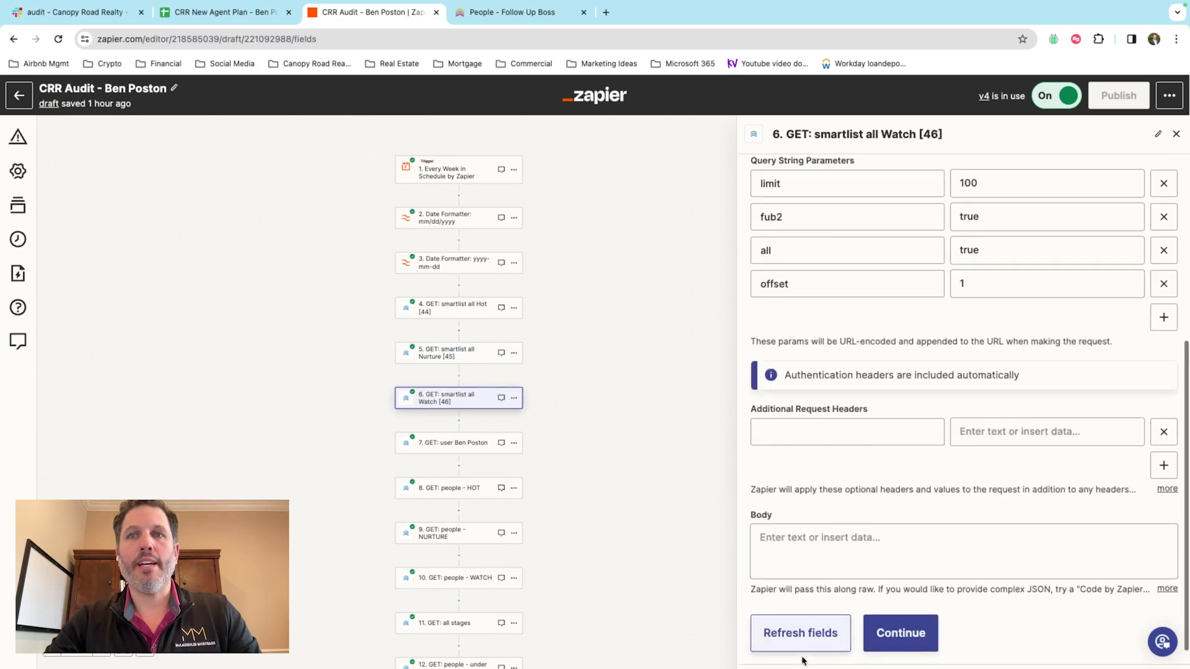
left_click(788, 652)
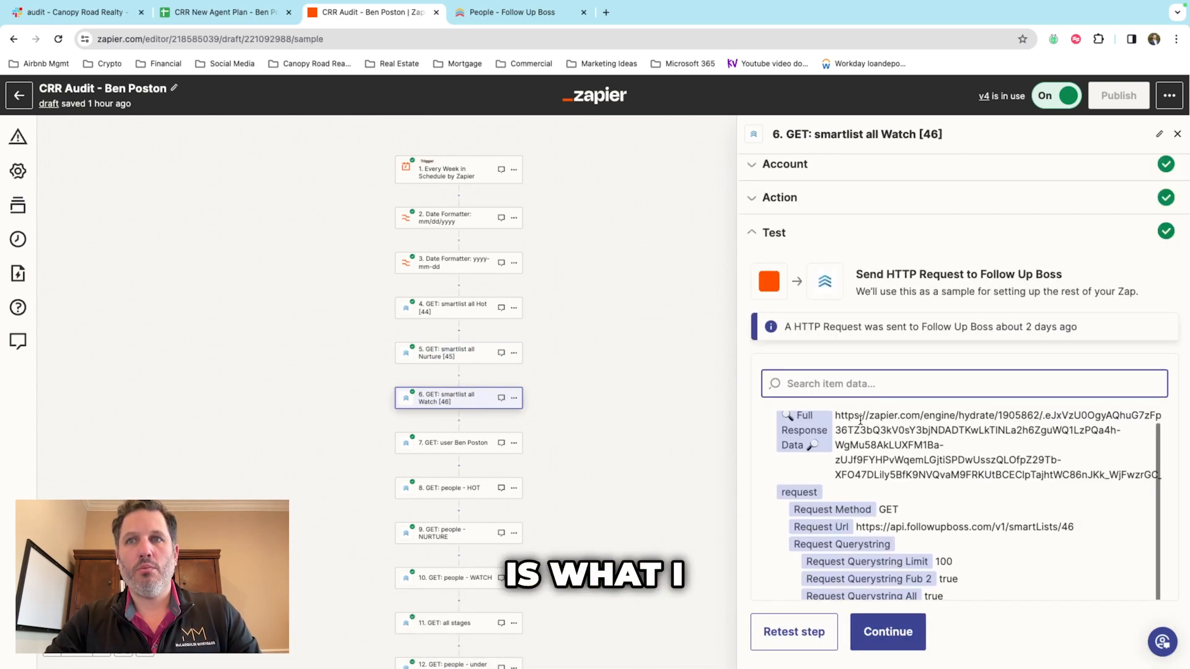
scroll(867, 458, "down", 8)
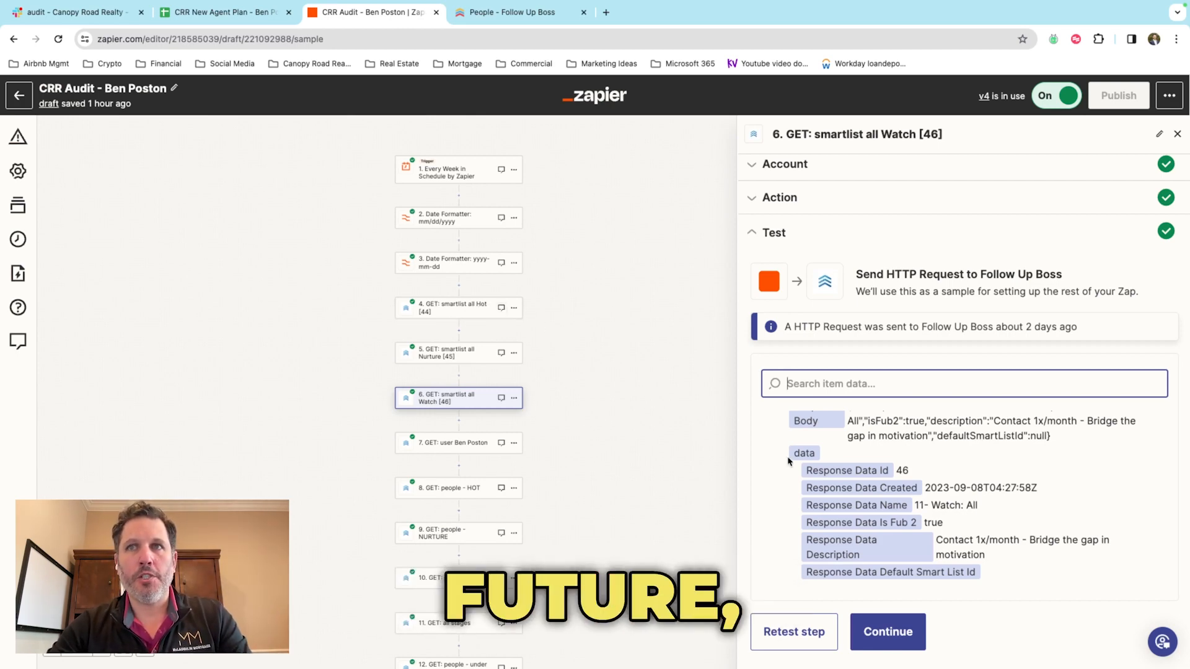
left_click_drag(807, 471, 889, 476)
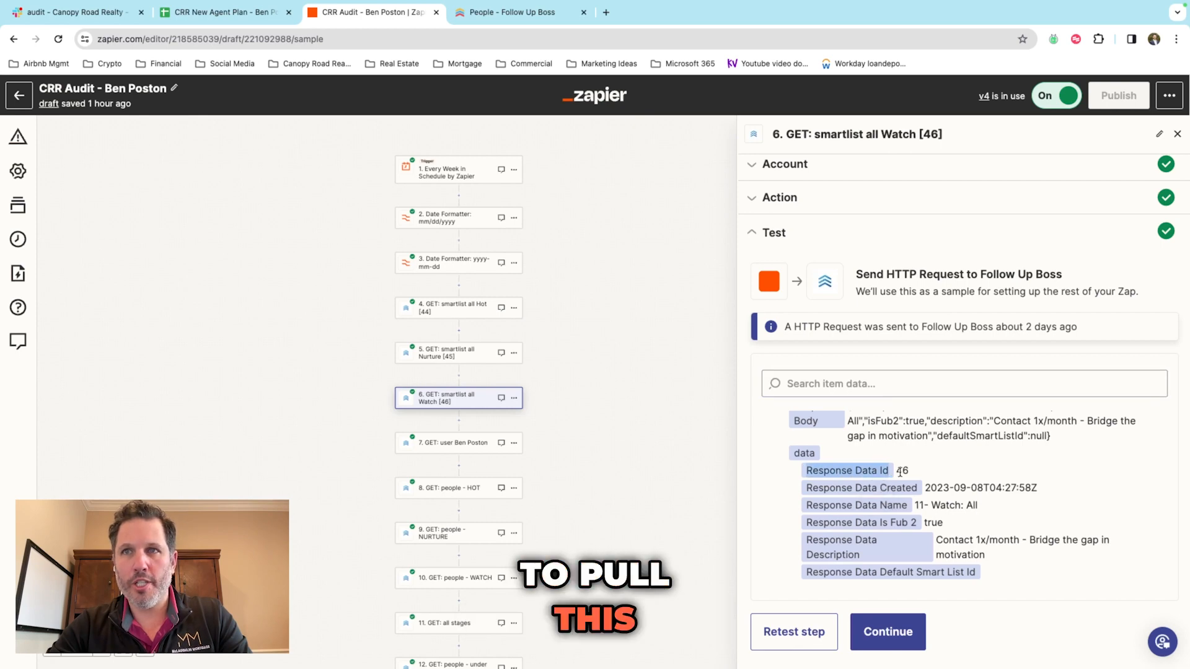
scroll(606, 465, "down", 4)
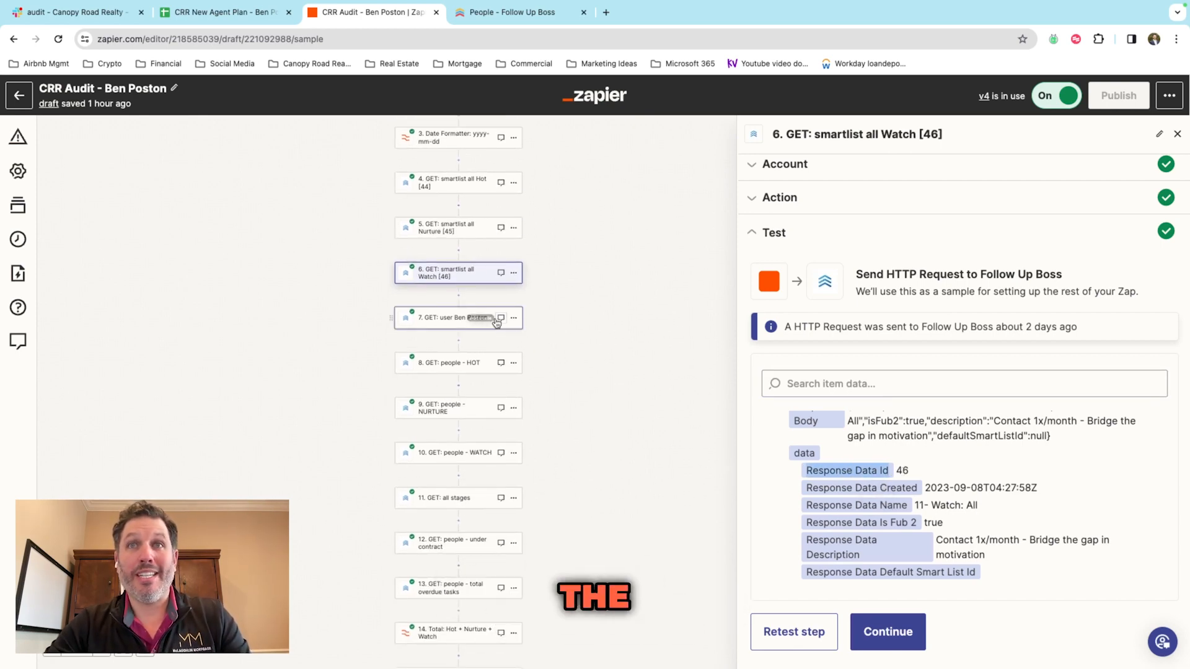
Step: Show step 7's connected Follow Up Boss account and its /v1/users request details
left_click(460, 315)
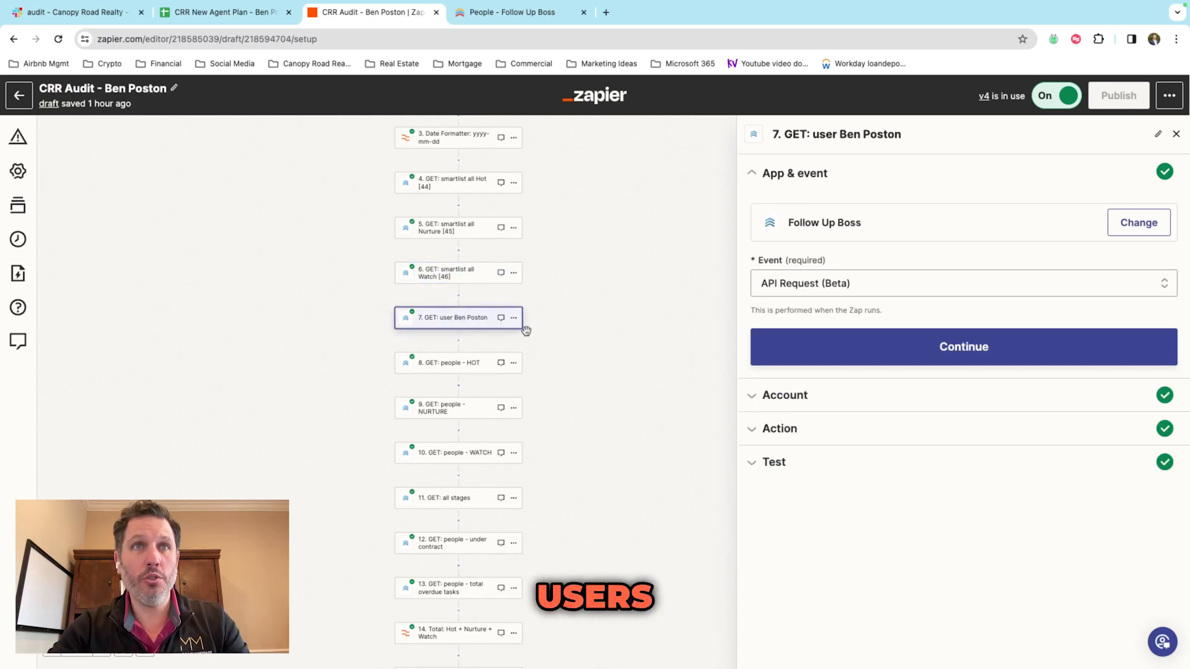
left_click(784, 396)
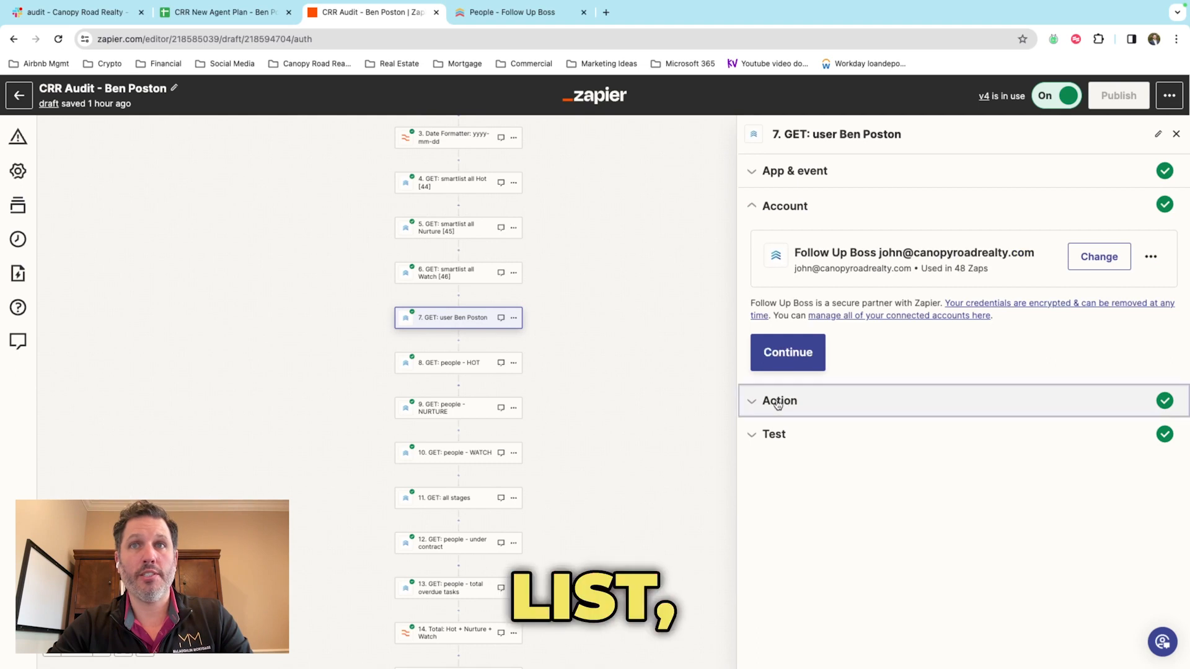
left_click(778, 402)
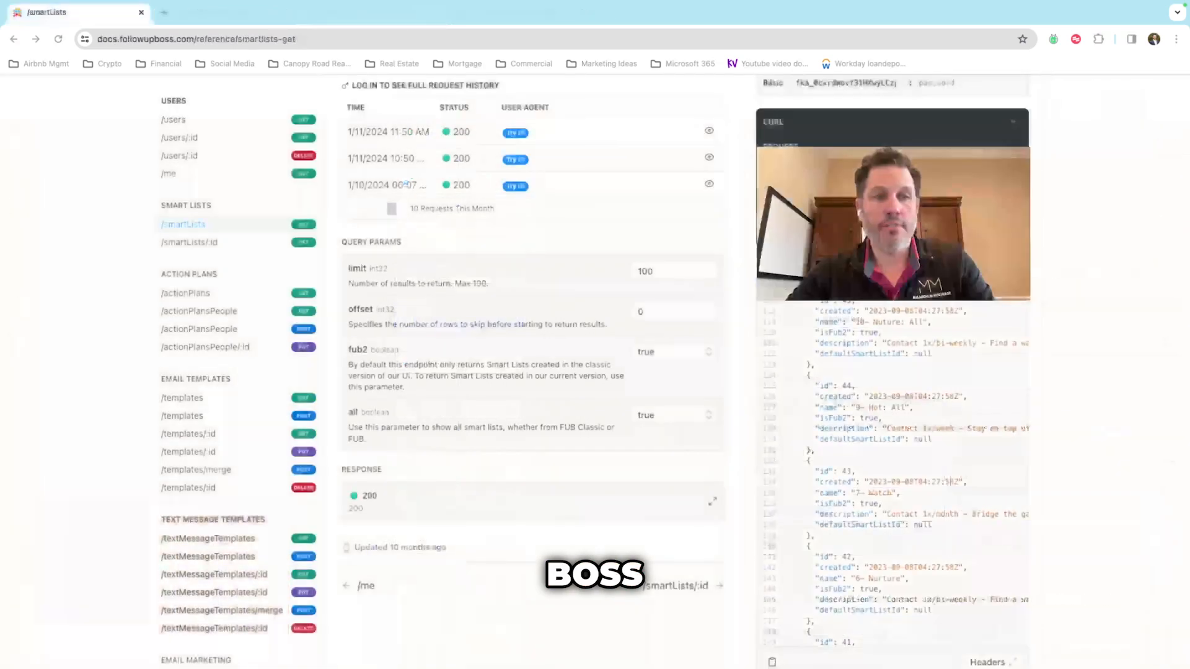
Step: On the /users reference, set limit 100, sort id and the agent's full name as filter
scroll(189, 257, "up", 2)
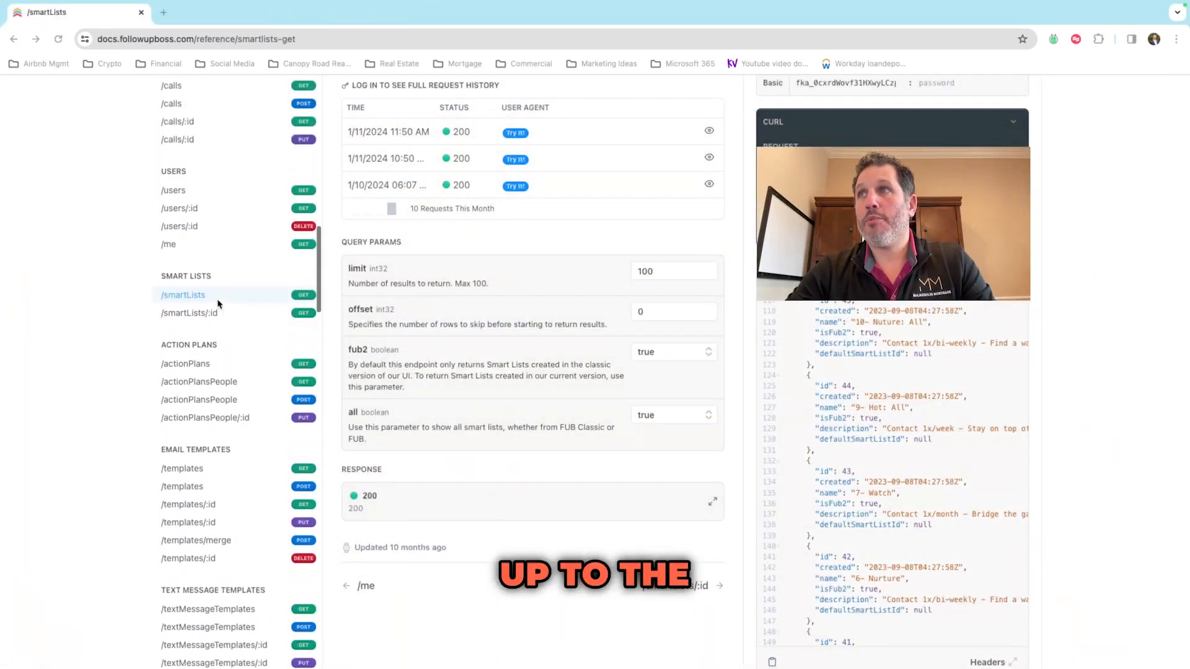
left_click(186, 242)
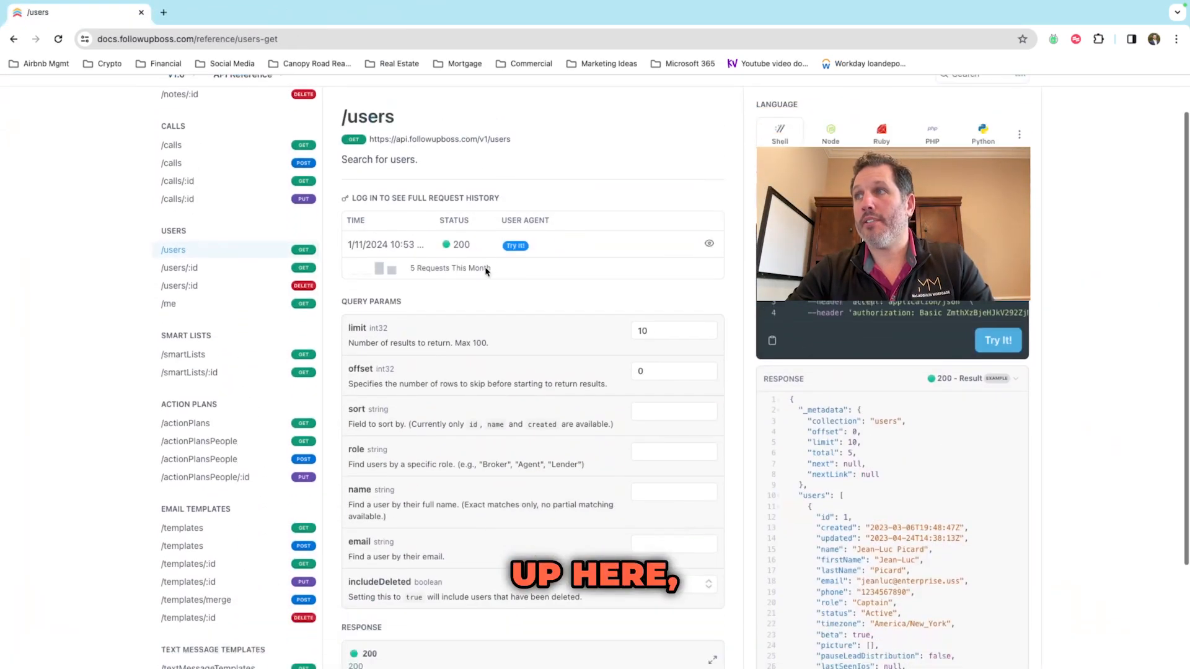
scroll(619, 248, "down", 2)
left_click(681, 247)
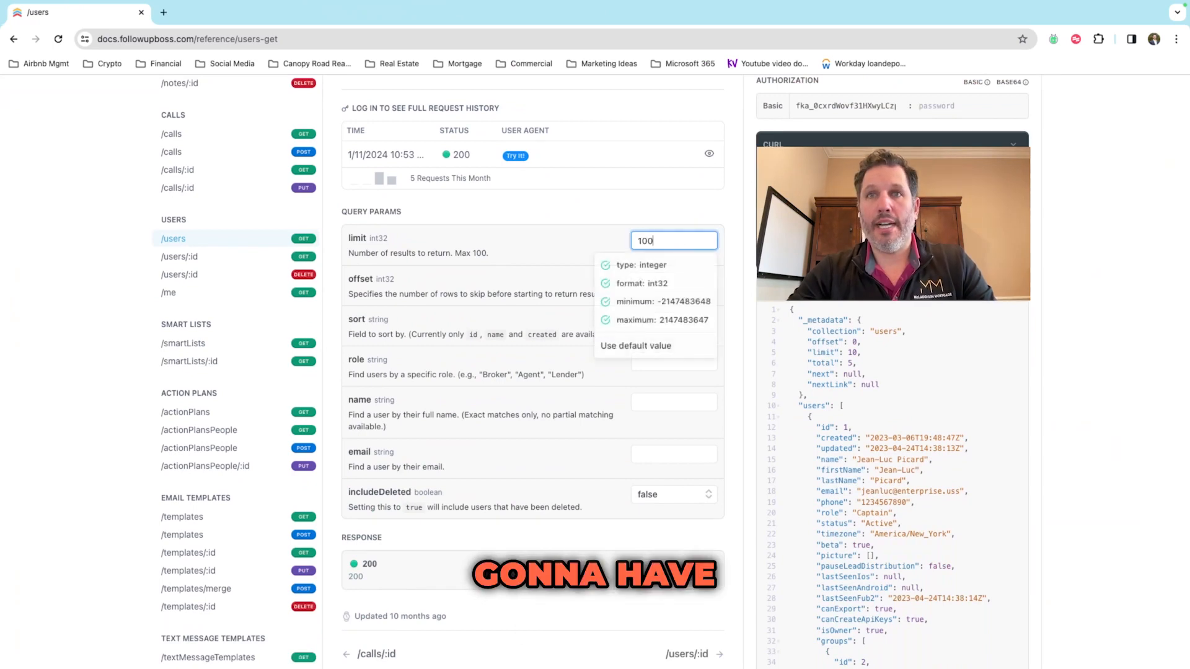
left_click(652, 320)
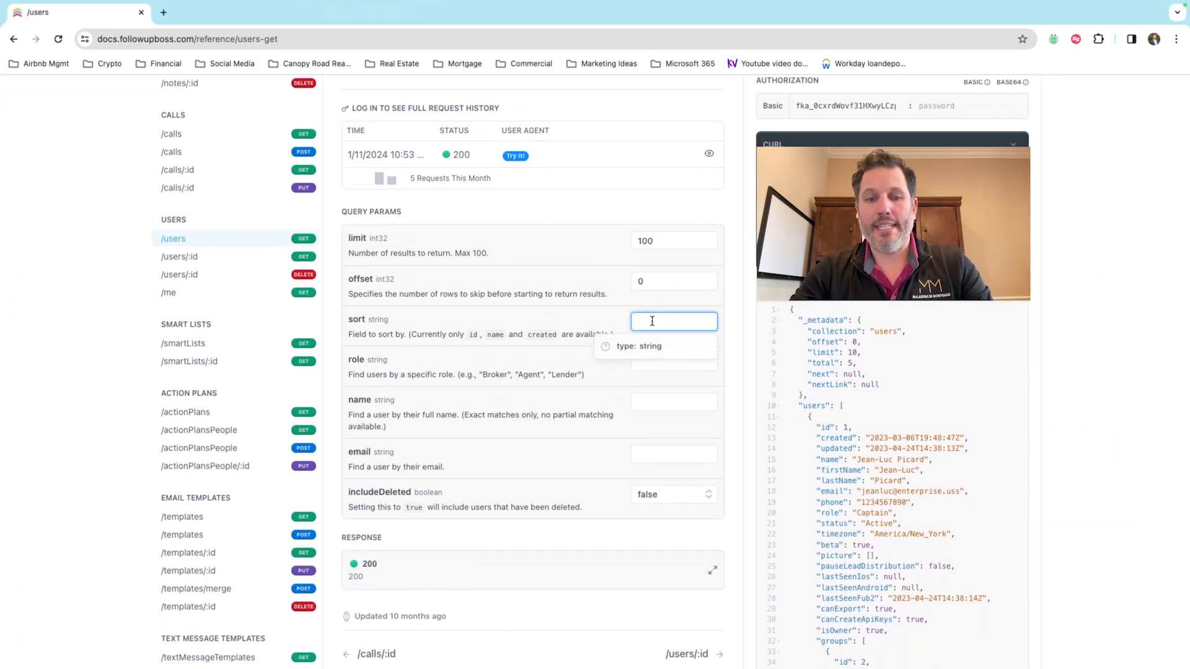
left_click(576, 334)
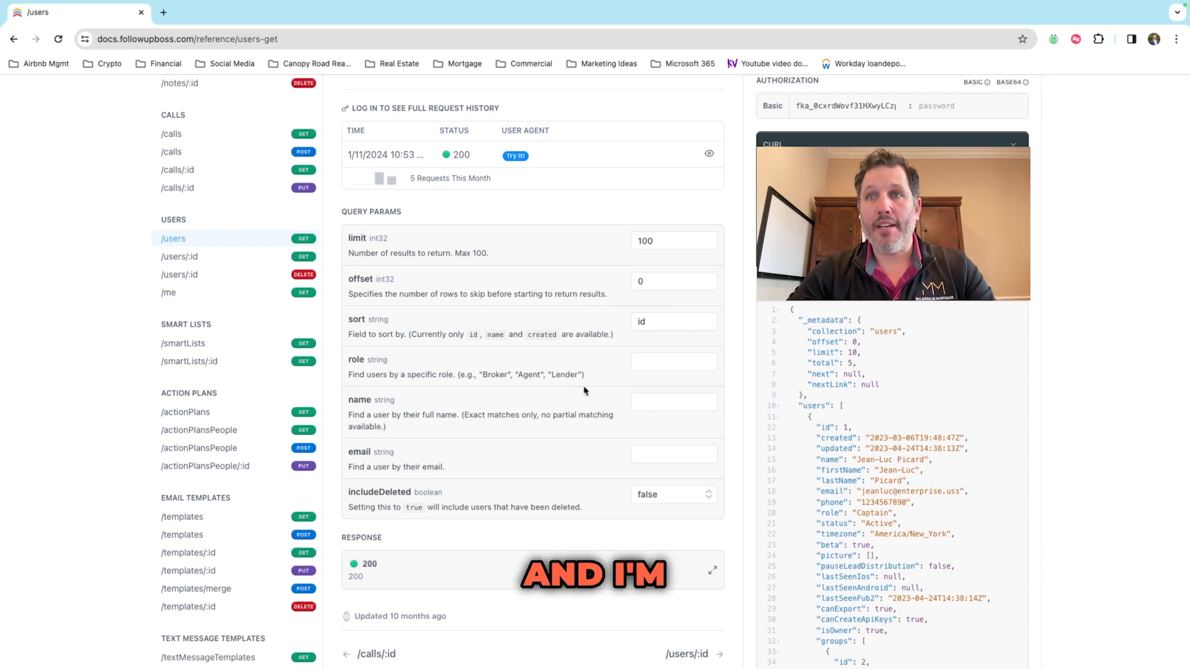
scroll(601, 396, "down", 1)
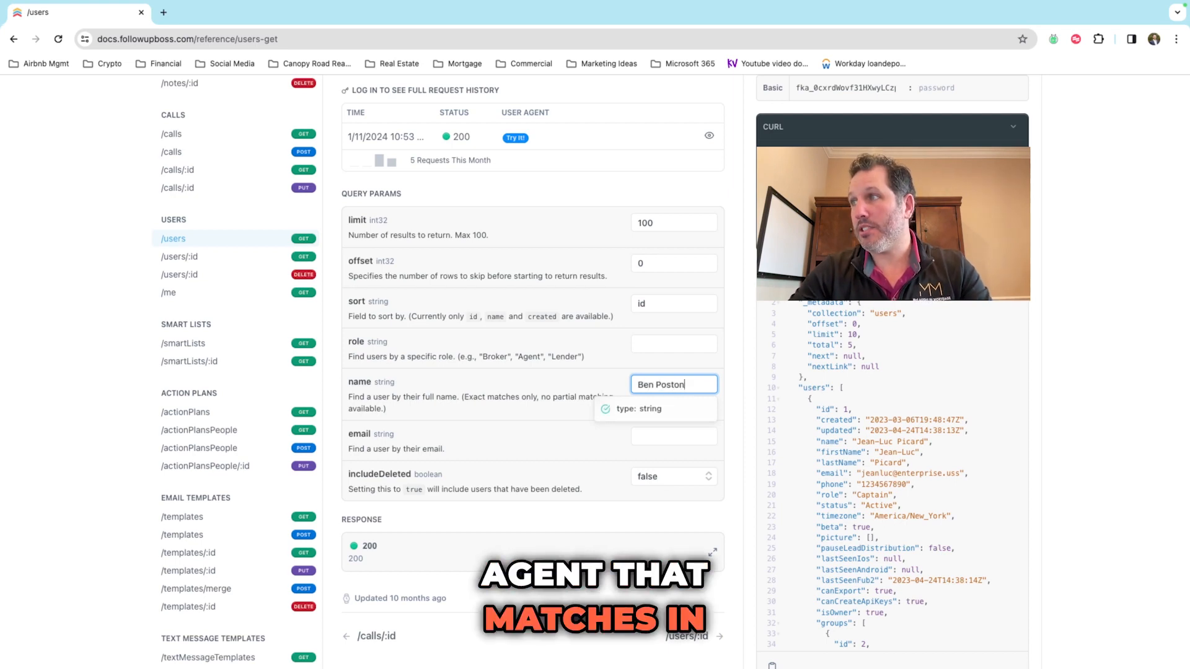
left_click(735, 332)
Step: Run the /users request without, then with, the name filter, confirming only user id 2 returns
scroll(736, 332, "down", 1)
scroll(667, 396, "up", 2)
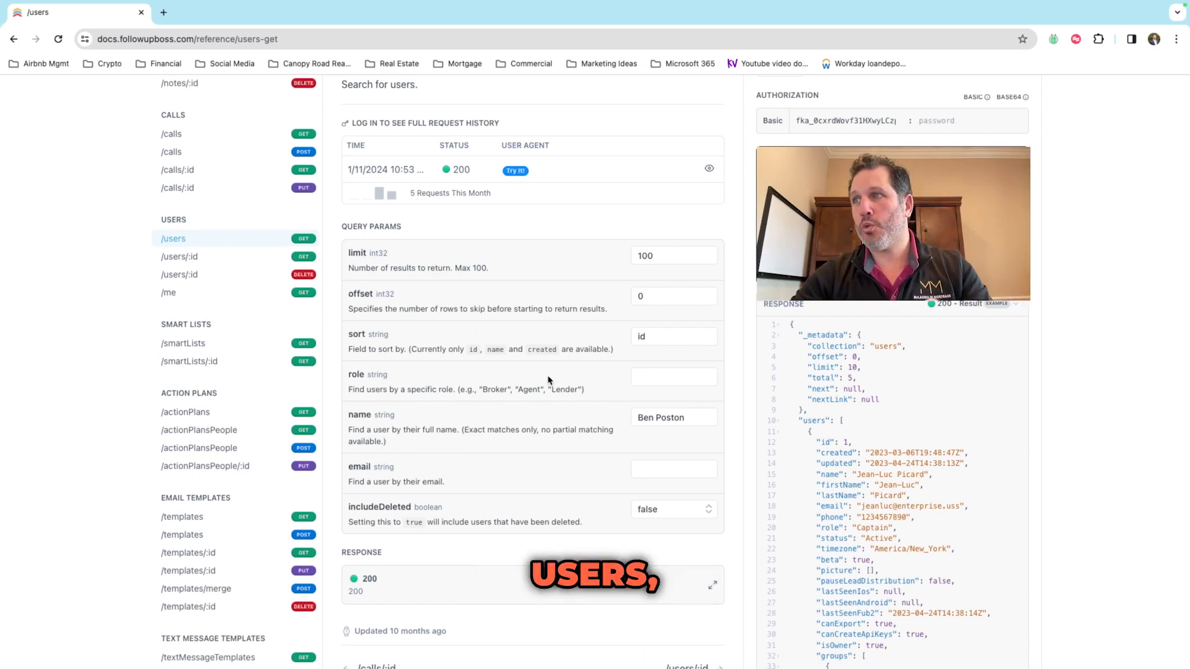
double_click(682, 419)
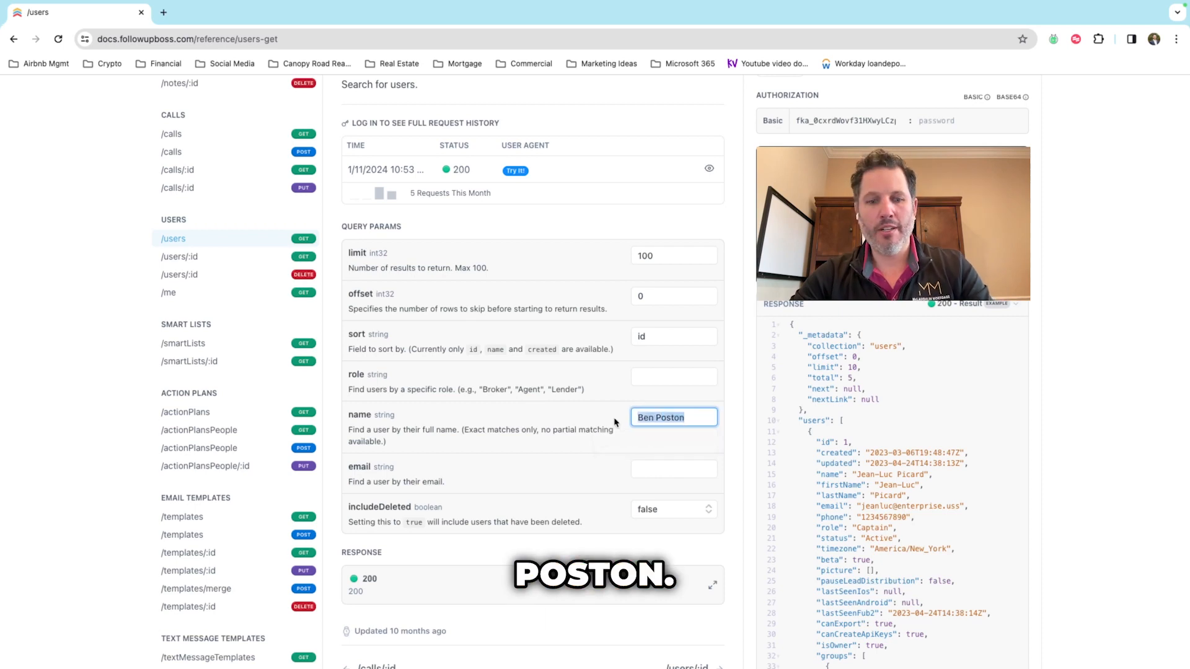
left_click(1010, 273)
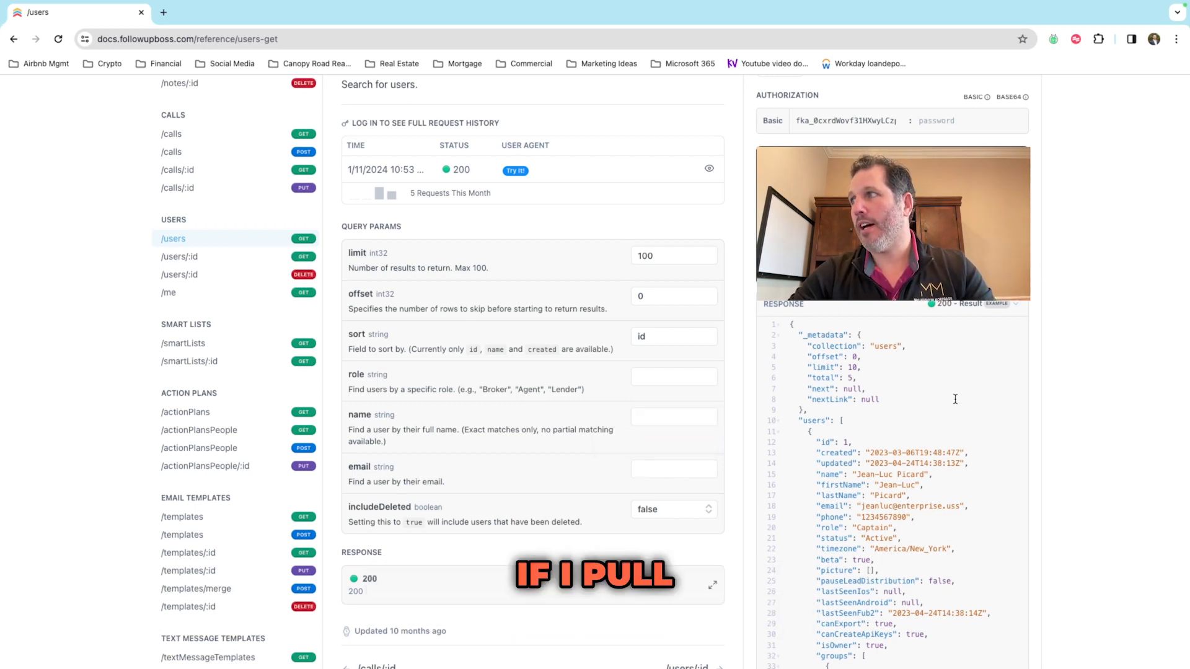
scroll(911, 412, "down", 4)
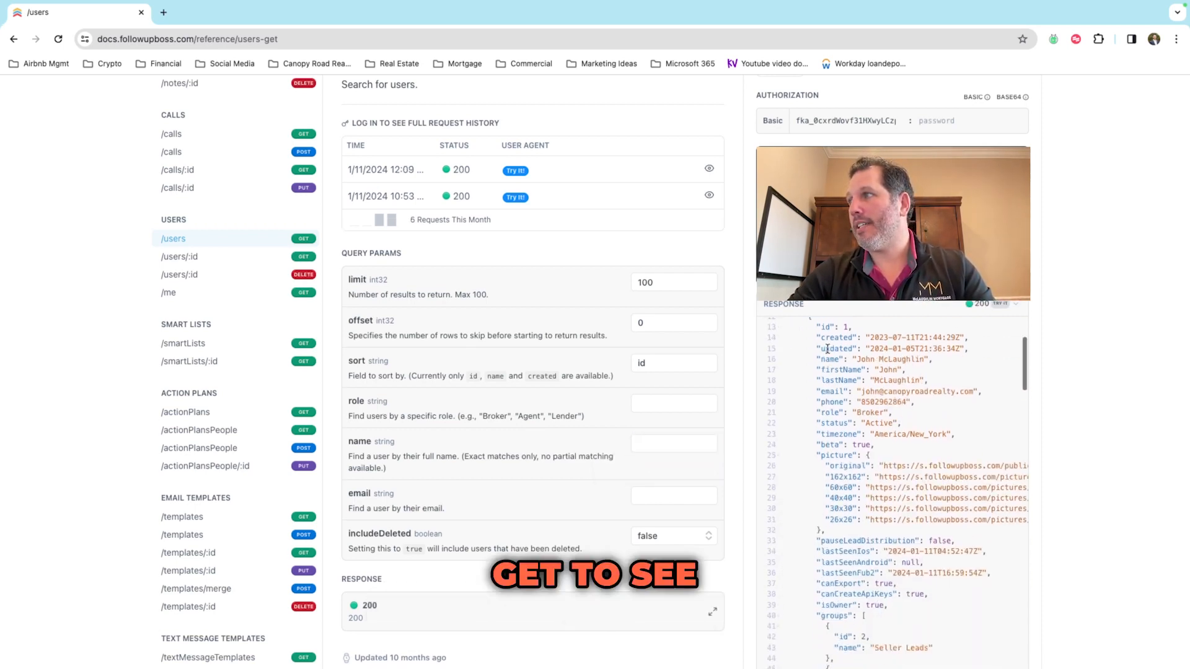
scroll(827, 349, "down", 6)
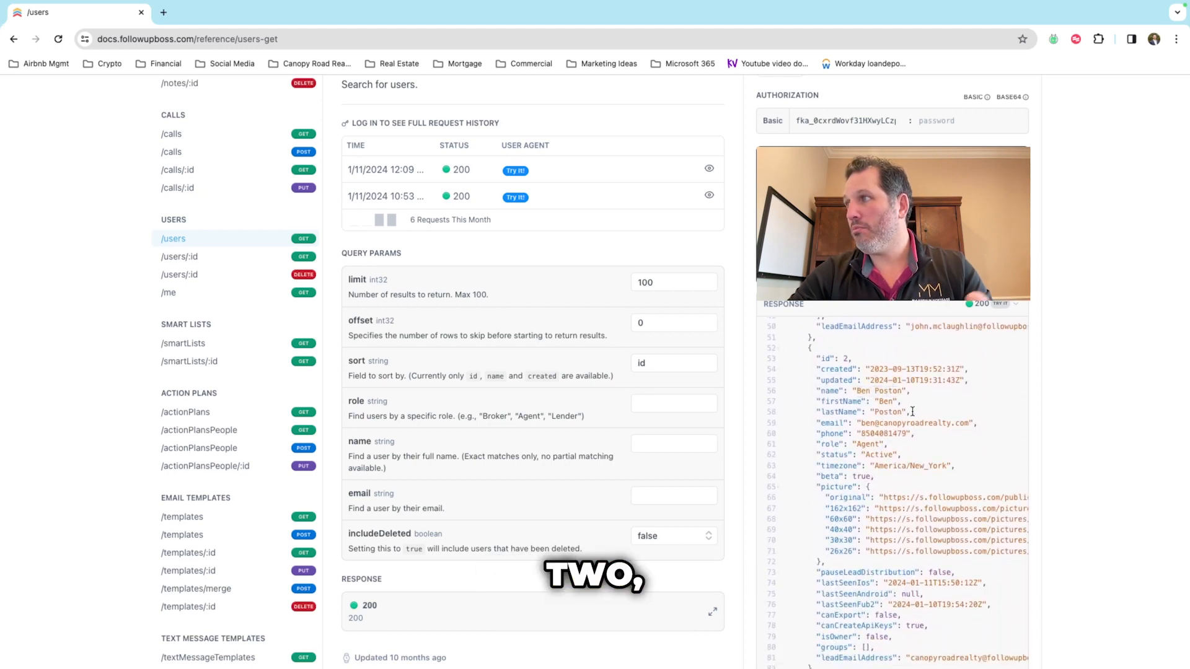
scroll(912, 411, "down", 9)
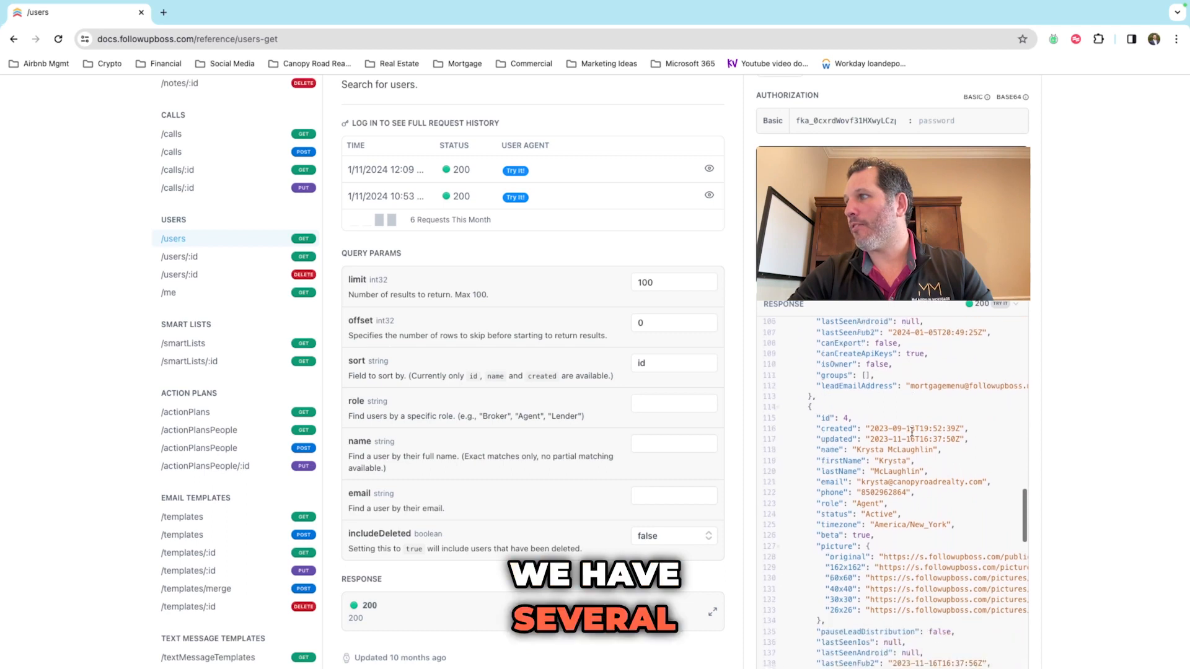
scroll(912, 432, "down", 3)
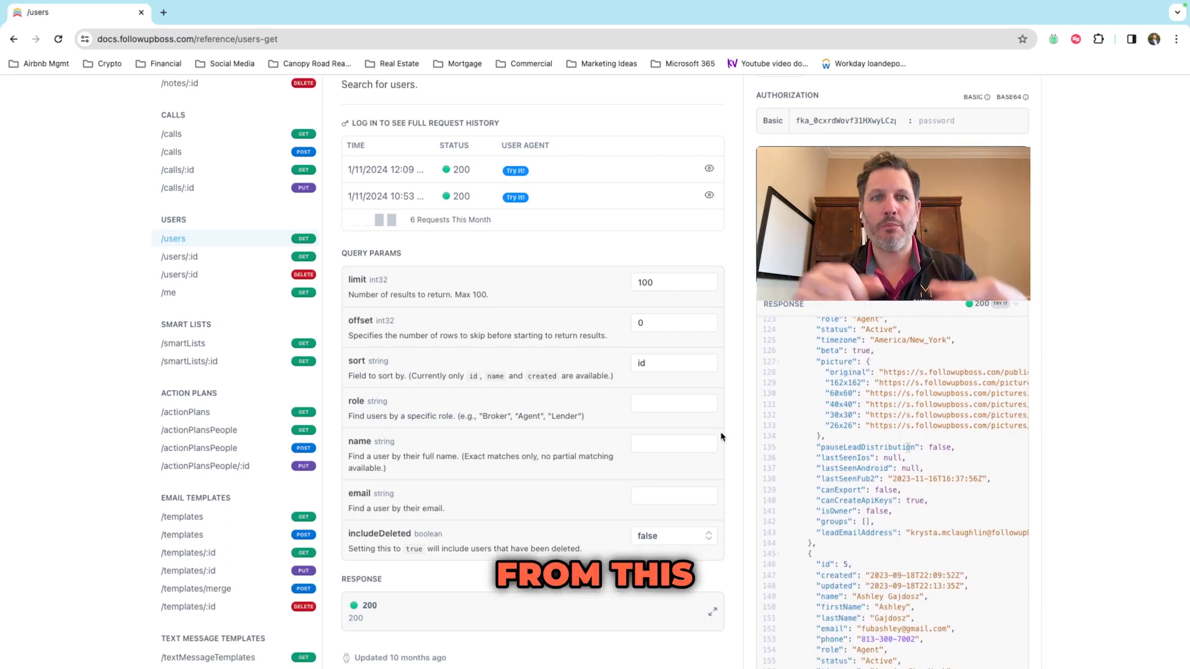
left_click(652, 446)
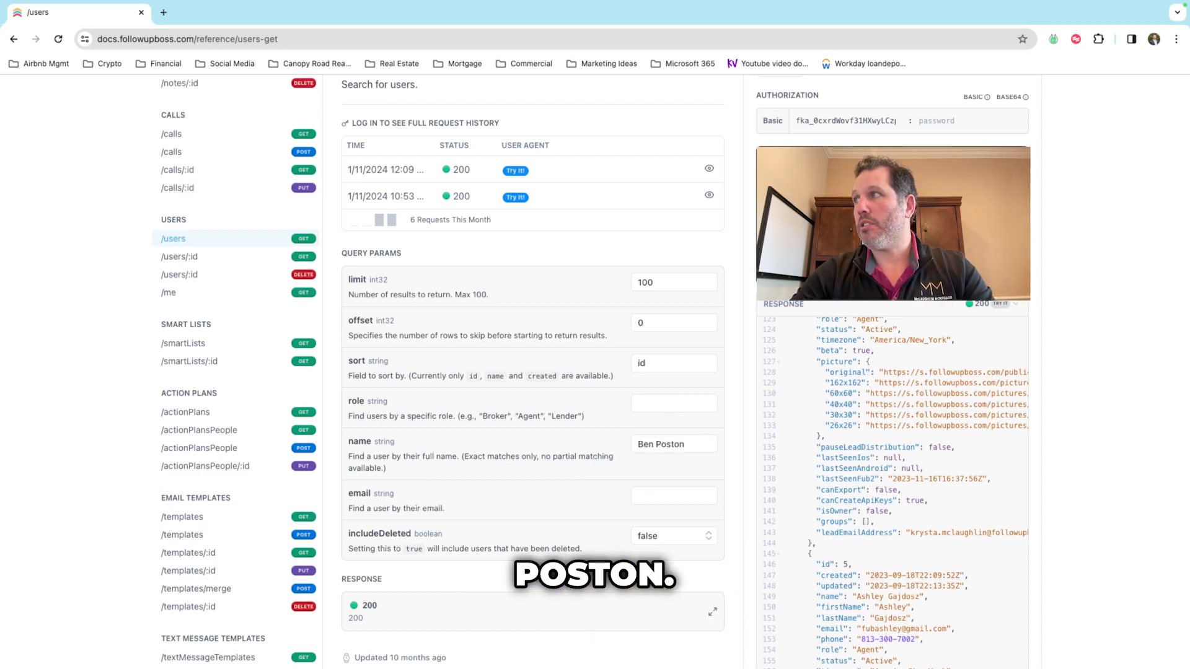
left_click_drag(855, 374, 877, 374)
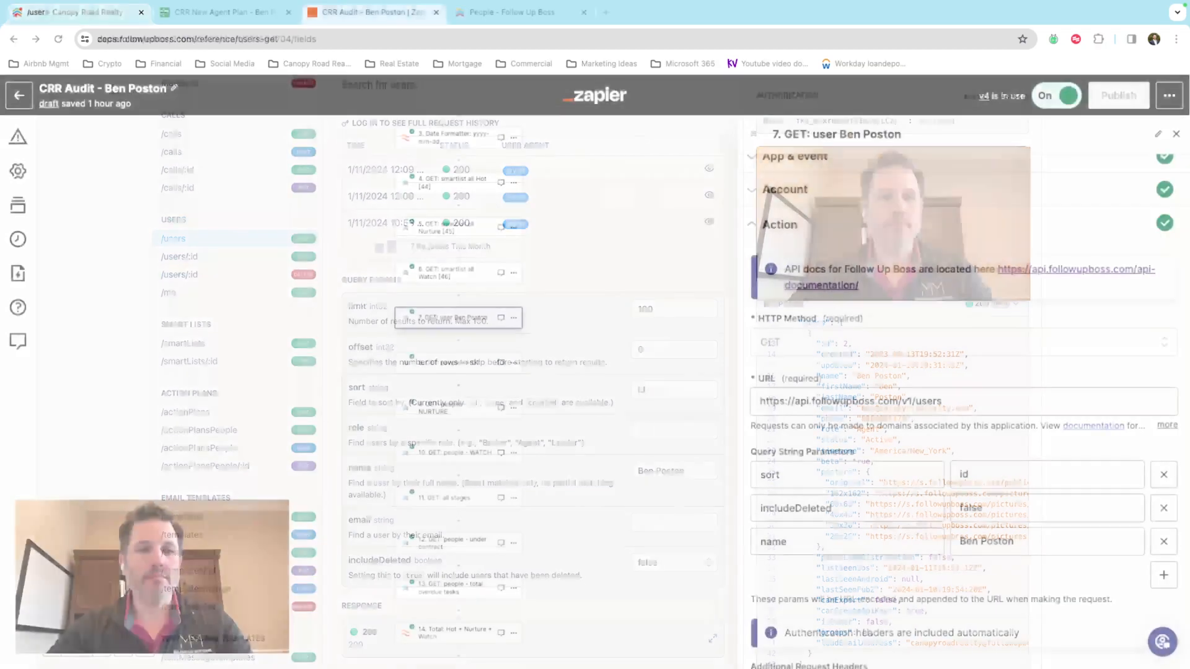
Step: Review step 7's URL, query parameters (sort id, includeDeleted false, agent name), headers and body
scroll(917, 425, "down", 1)
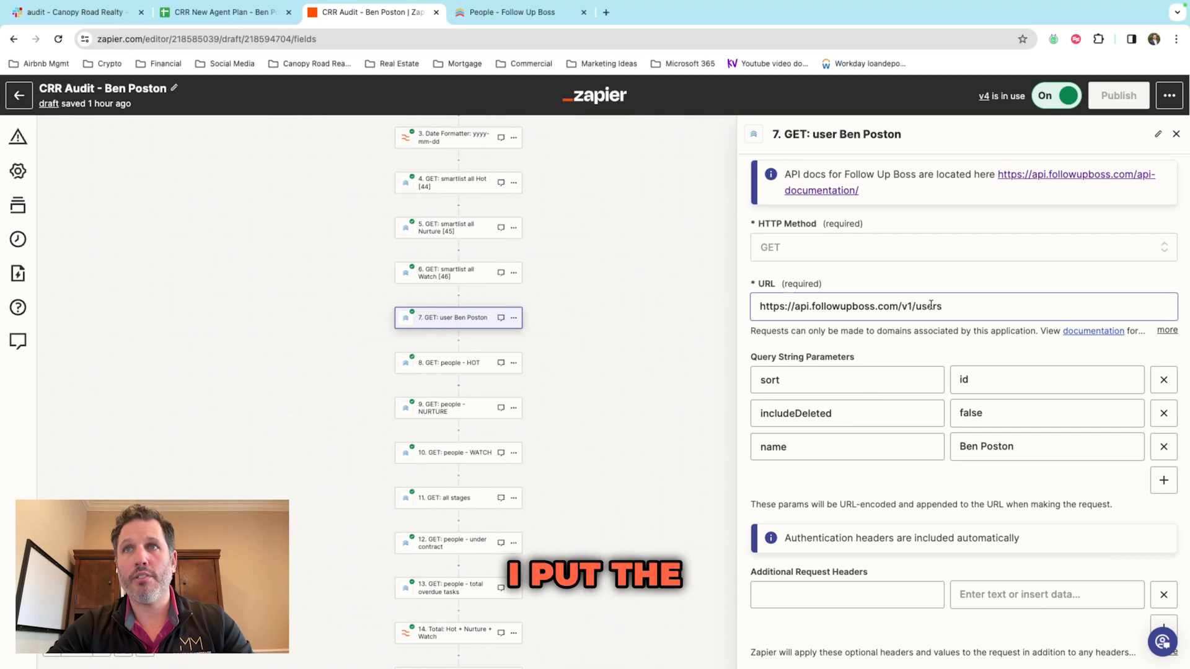
scroll(966, 336, "down", 1)
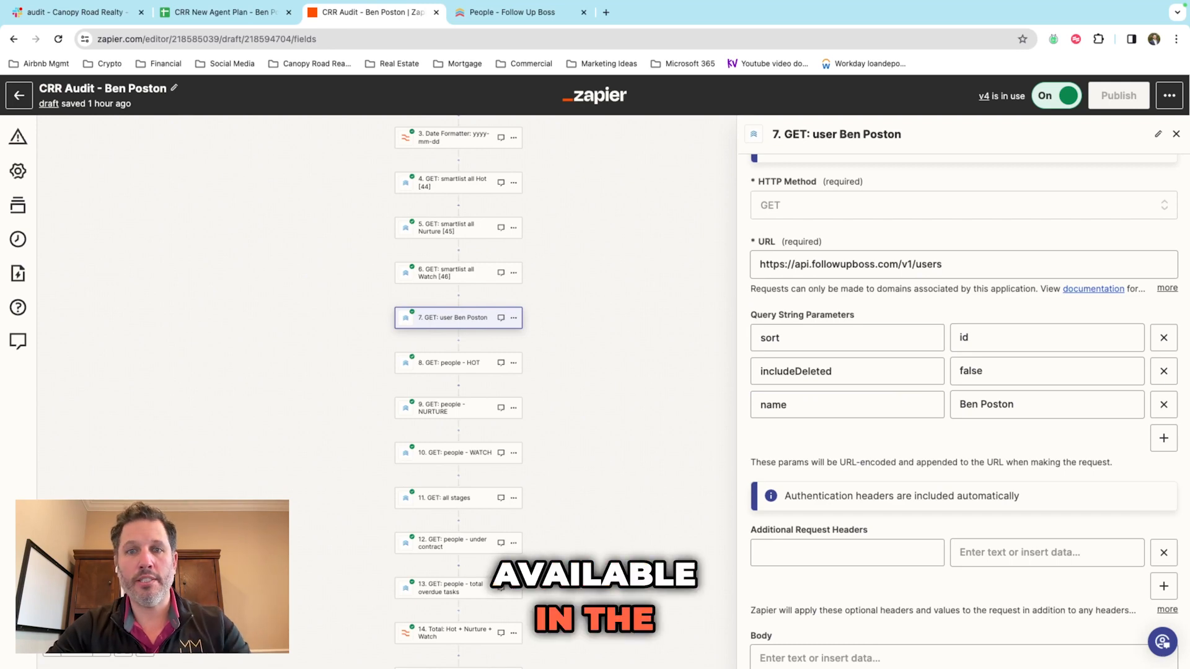
scroll(1073, 391, "down", 4)
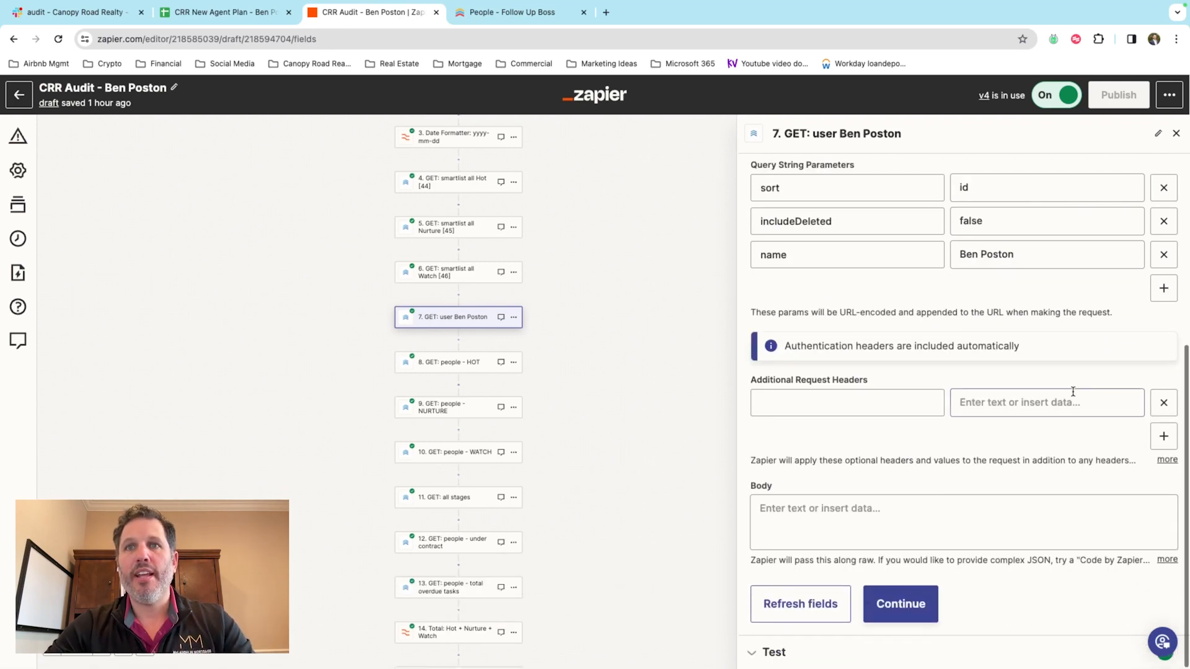
Step: Review step 7's test result returning user id 2, then open step 8 GET: people - HOT
left_click(775, 651)
scroll(860, 520, "down", 20)
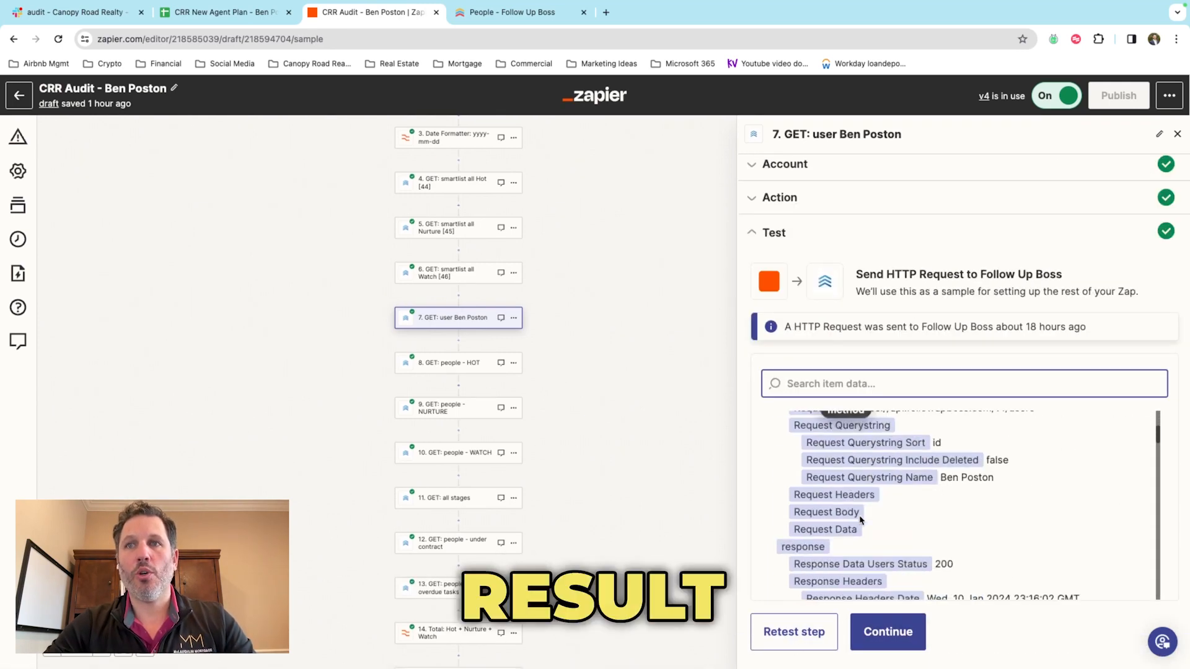
scroll(860, 517, "down", 10)
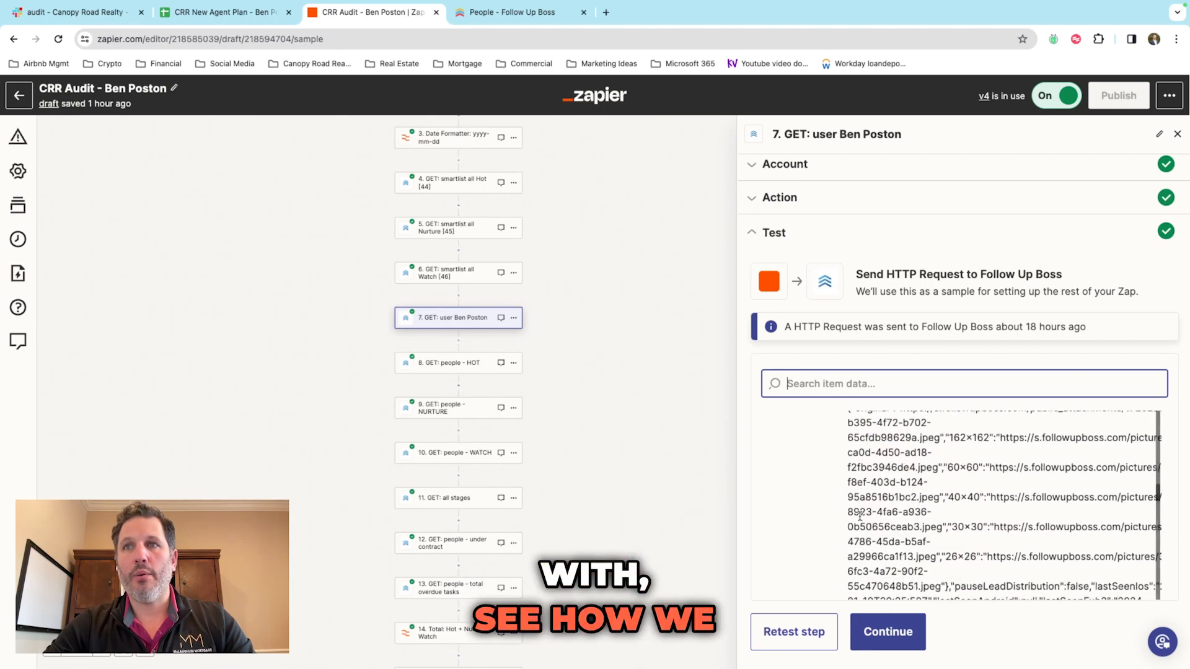
scroll(860, 516, "up", 2)
scroll(860, 516, "down", 1)
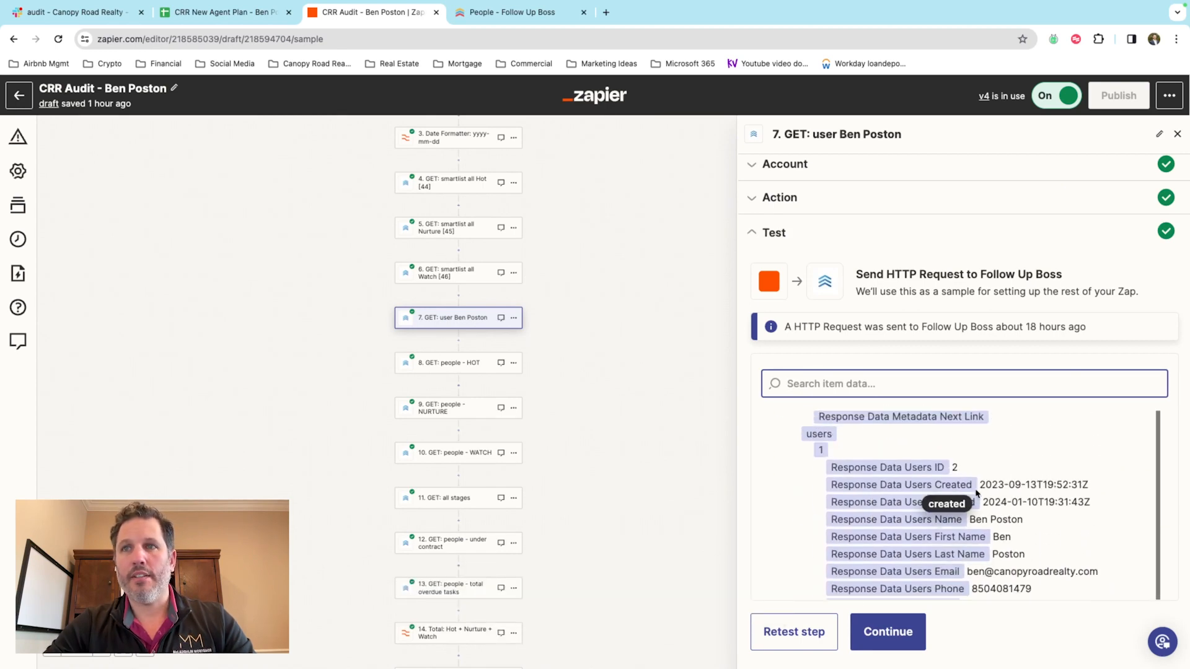
scroll(993, 478, "down", 2)
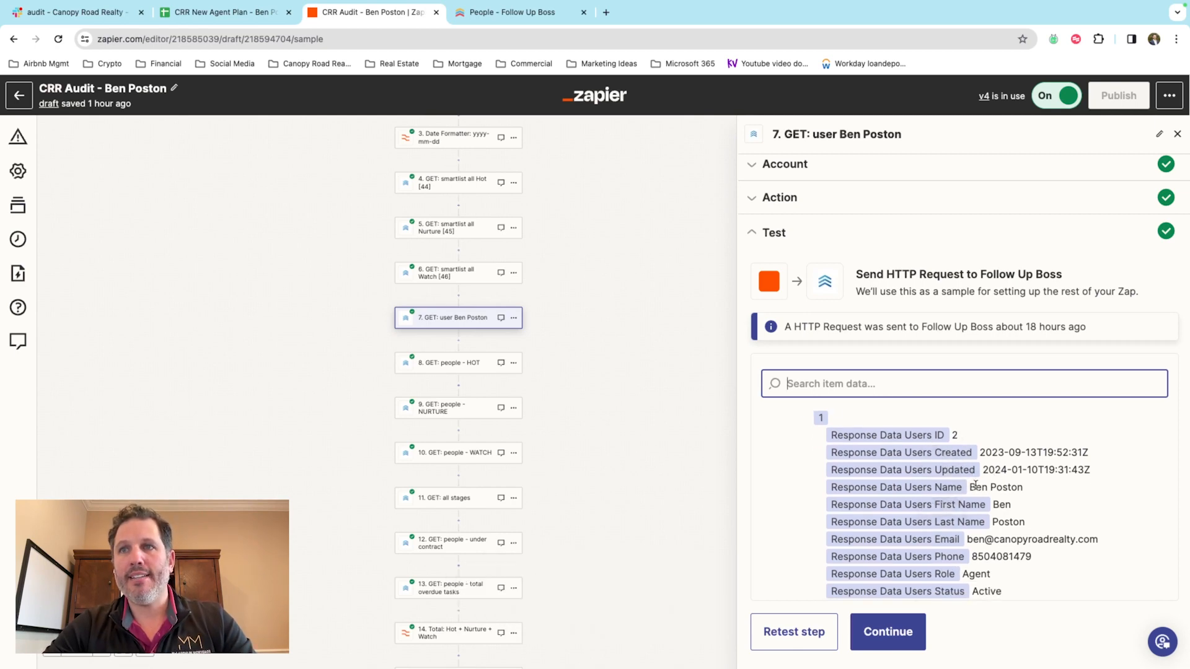
scroll(975, 486, "down", 4)
scroll(976, 486, "up", 3)
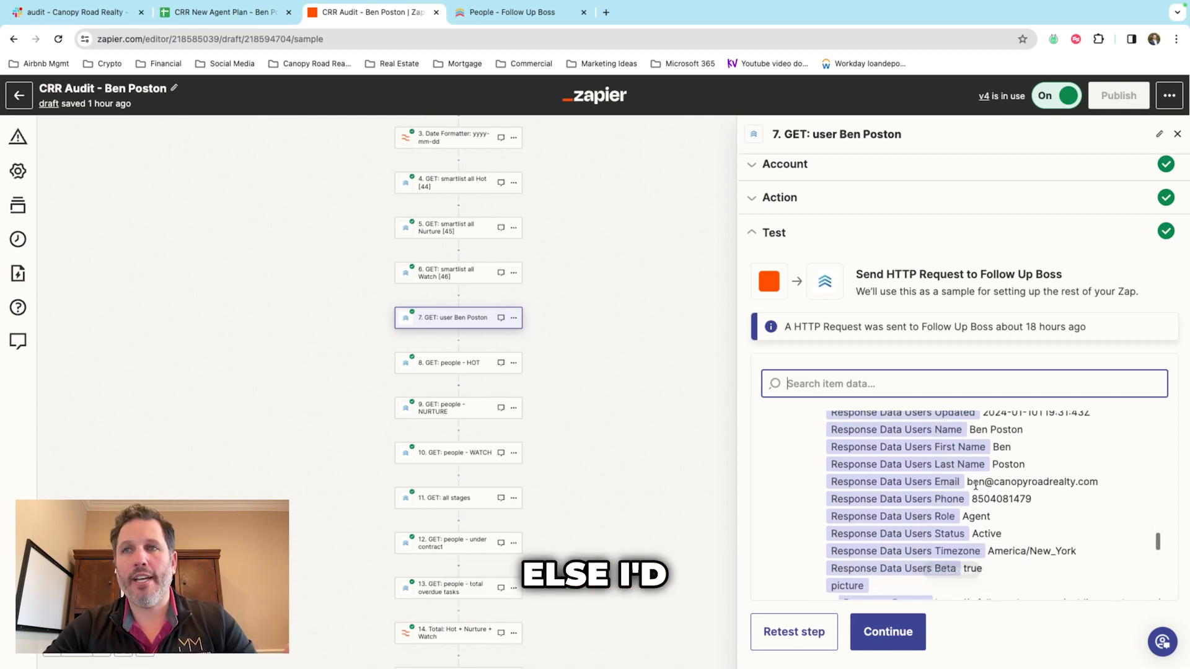
scroll(975, 486, "down", 5)
scroll(976, 489, "up", 6)
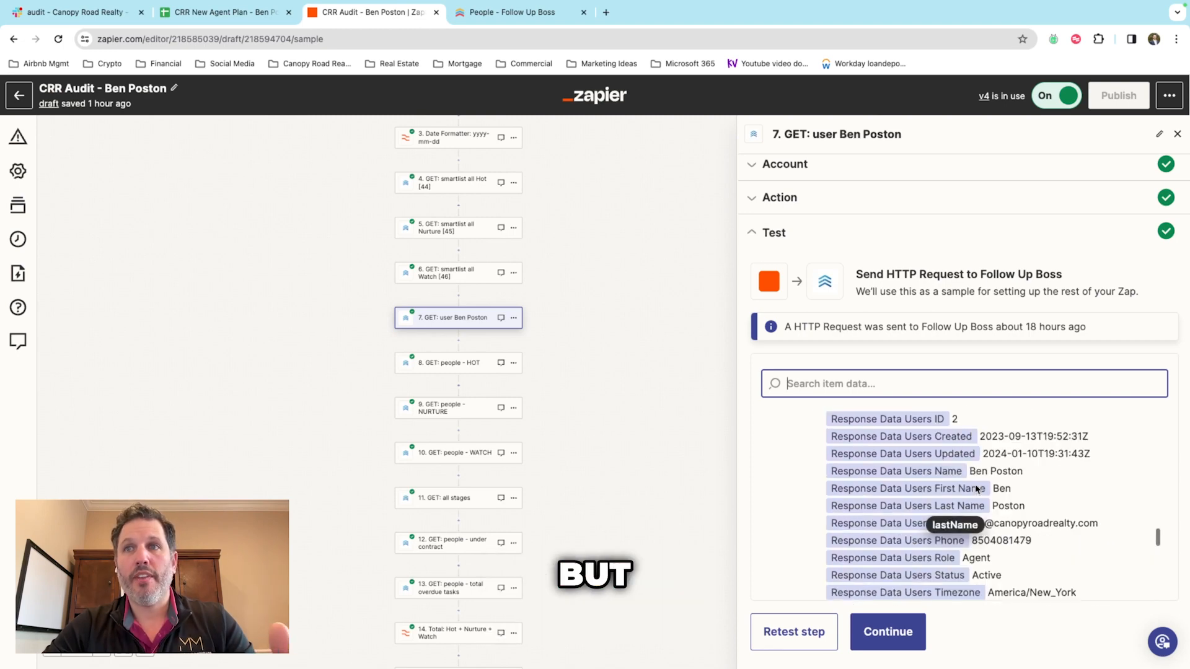
scroll(976, 489, "up", 2)
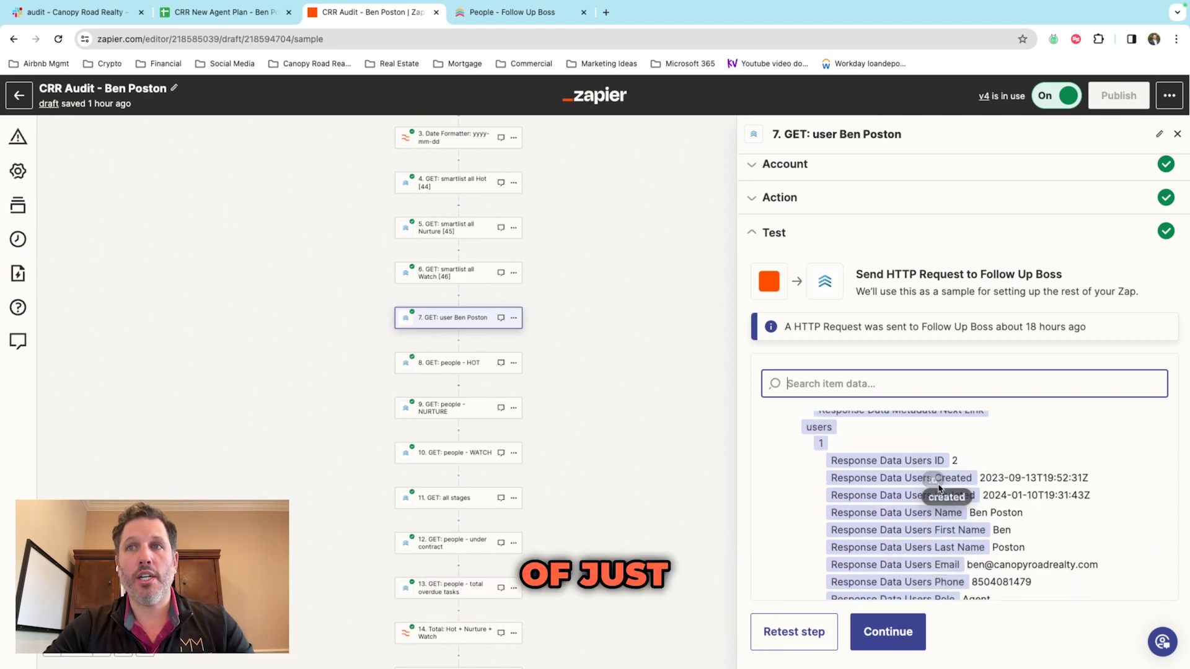
scroll(938, 488, "down", 1)
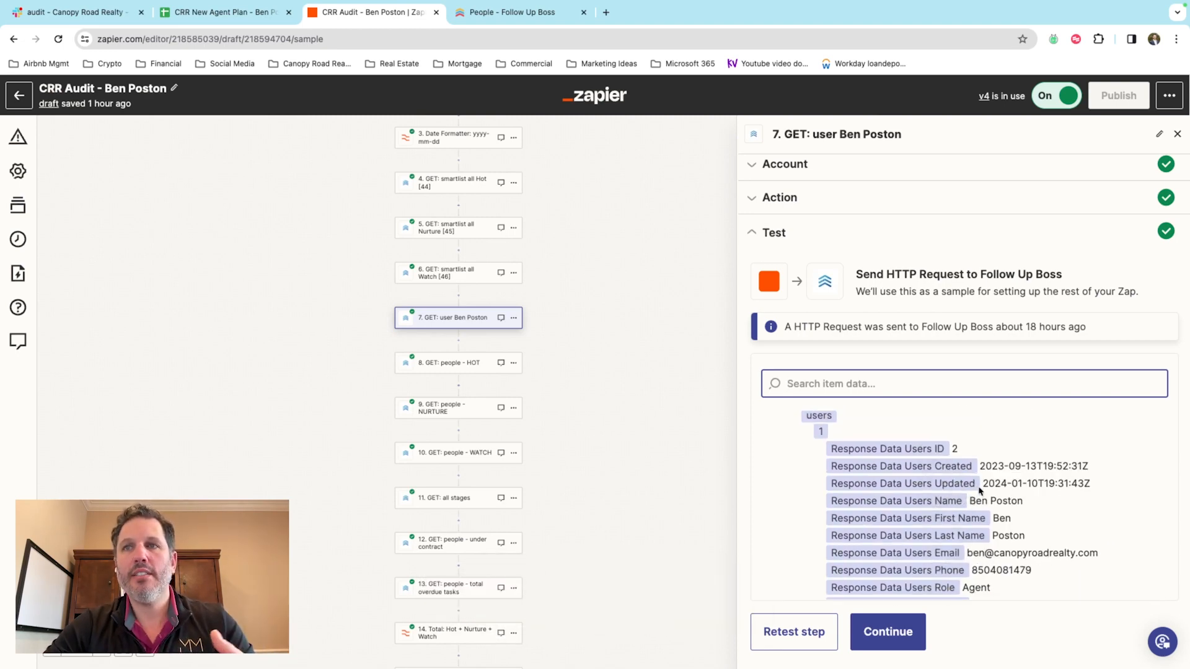
left_click(455, 368)
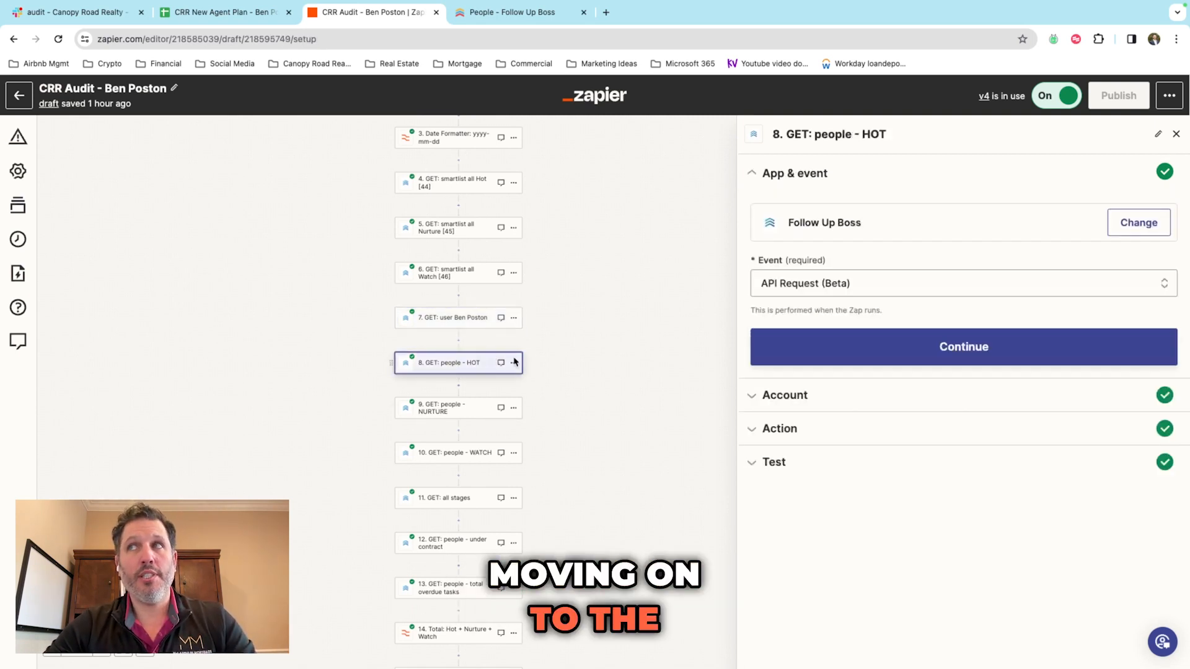
Step: Reveal step 8's account and /v1/people URL with assignedTo and smartListId 44 parameters
left_click(822, 400)
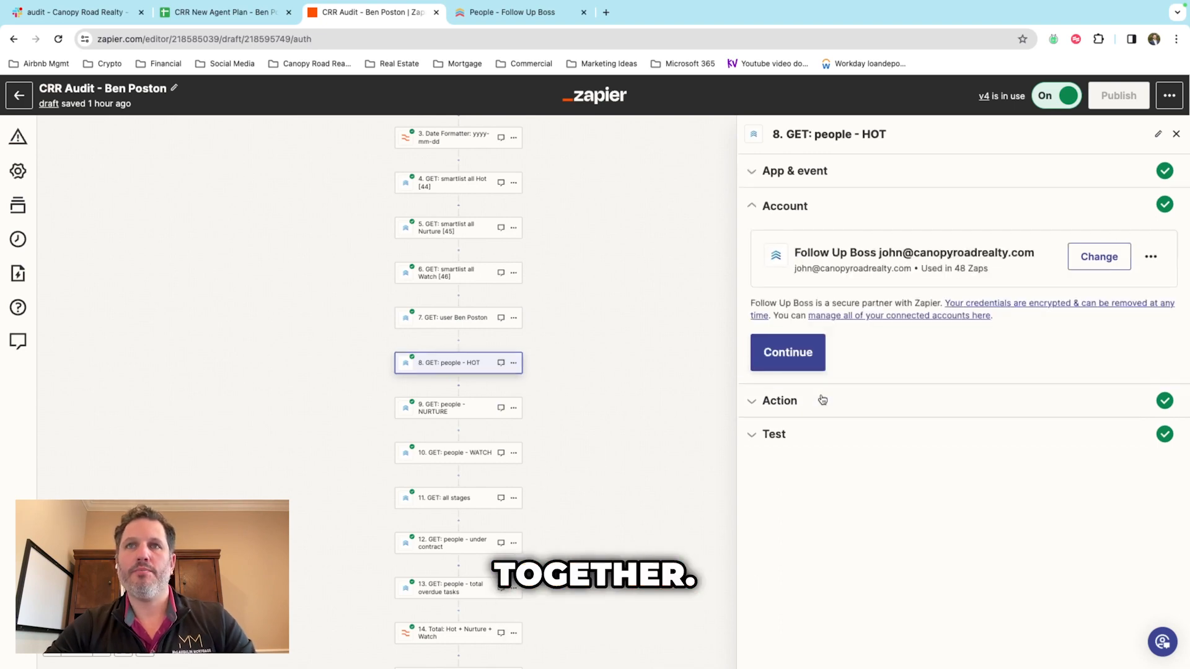
left_click(794, 404)
scroll(913, 417, "down", 2)
scroll(913, 418, "up", 1)
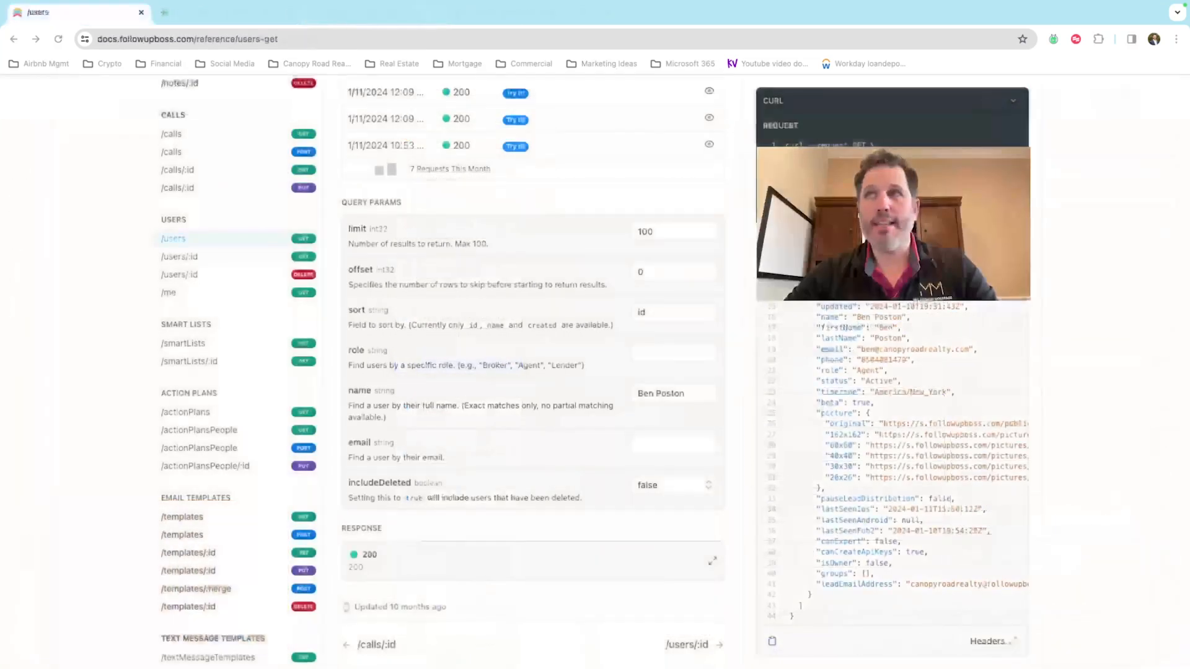
Step: Open the GET /people reference and set its sort query parameter to id
scroll(223, 432, "down", 9)
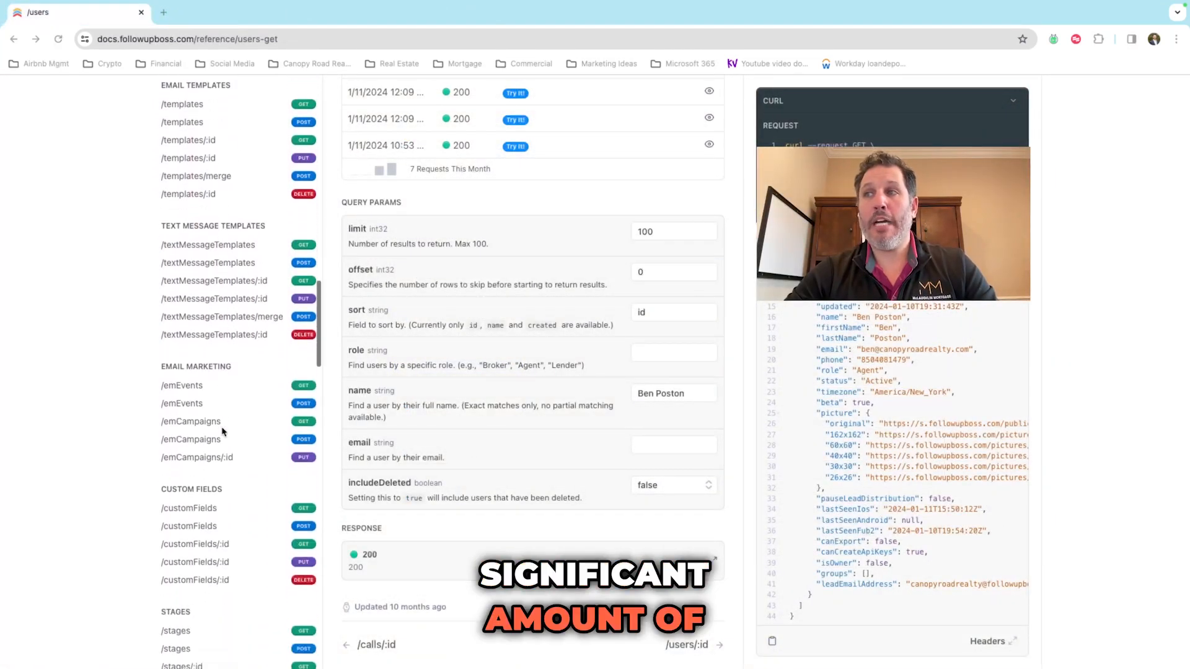
scroll(223, 432, "up", 20)
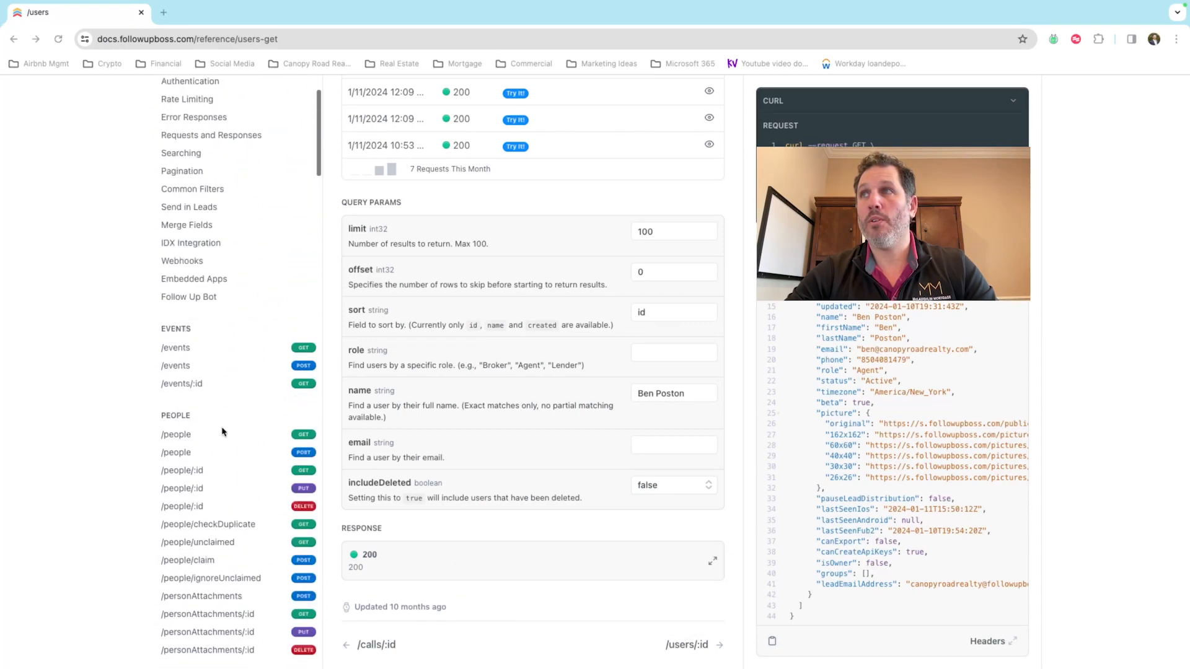
left_click(198, 438)
scroll(475, 392, "down", 10)
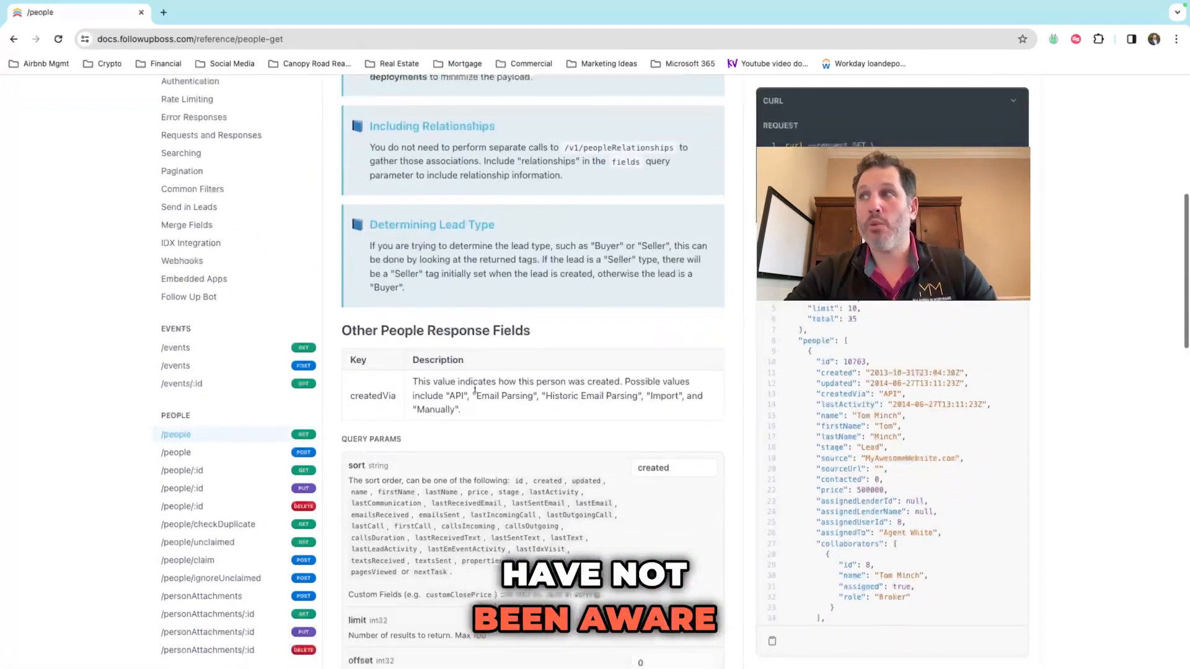
scroll(475, 391, "down", 2)
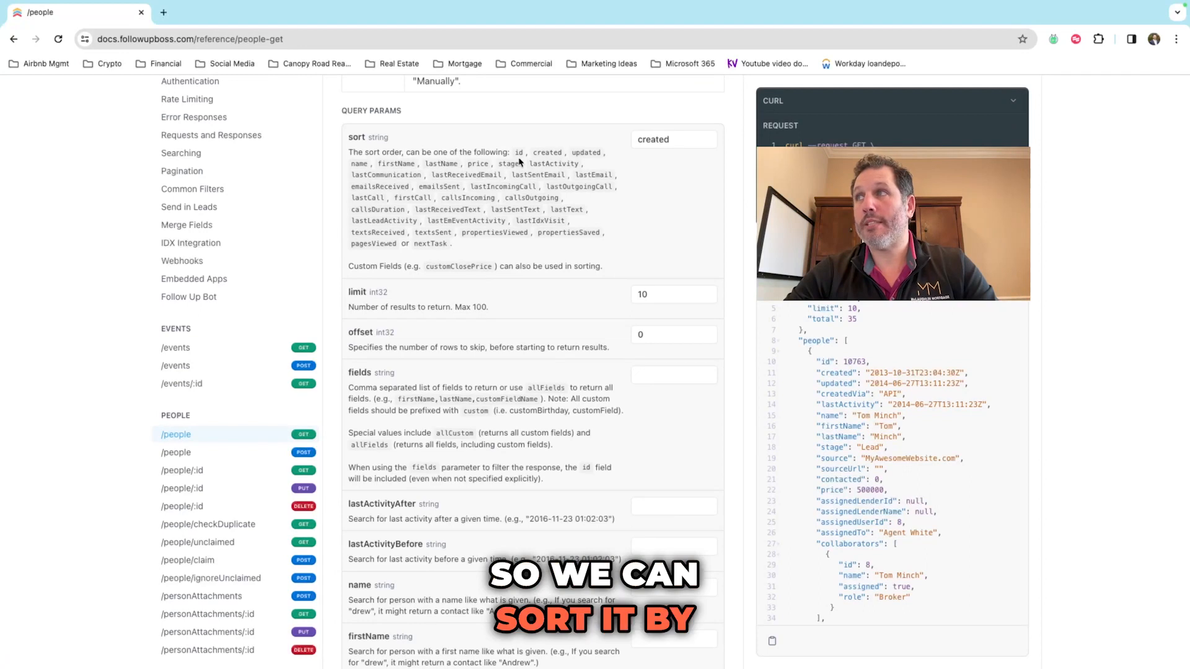
double_click(683, 140)
left_click_drag(603, 221, 599, 232)
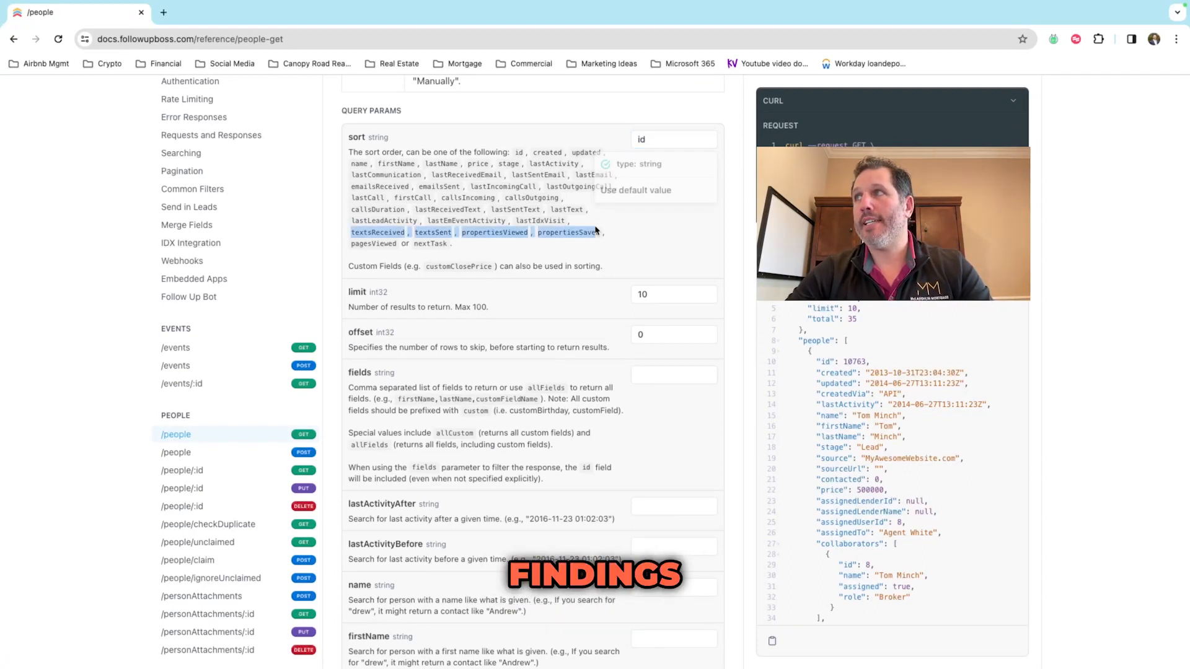
left_click(626, 233)
scroll(880, 400, "down", 1)
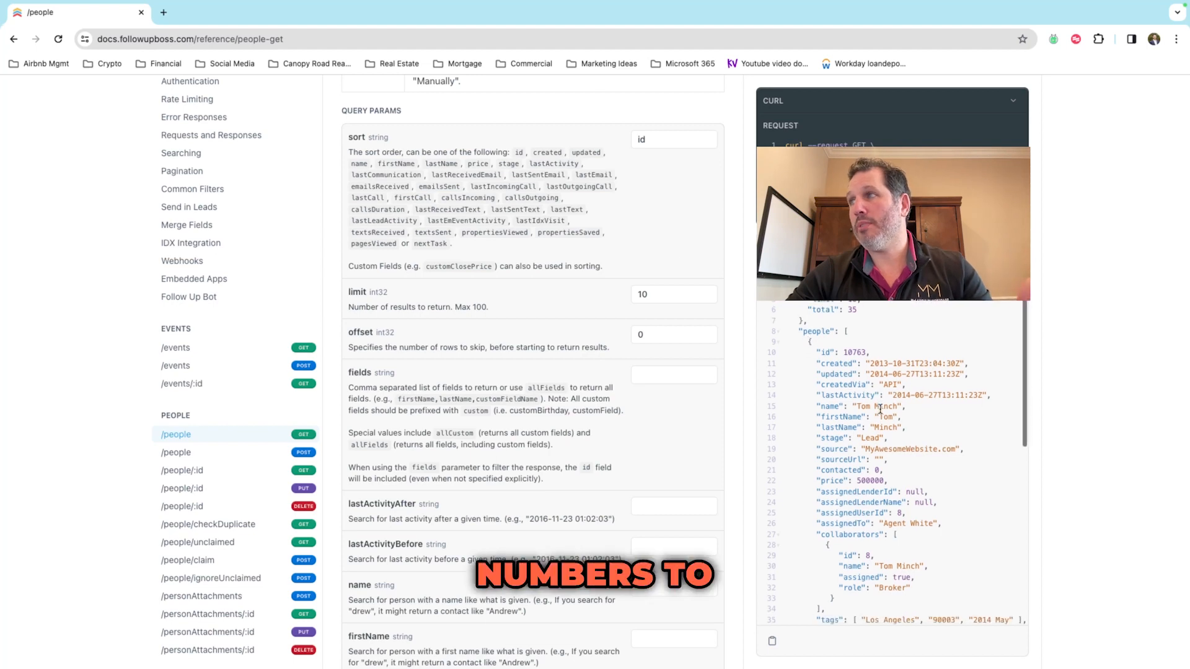
scroll(587, 400, "down", 1)
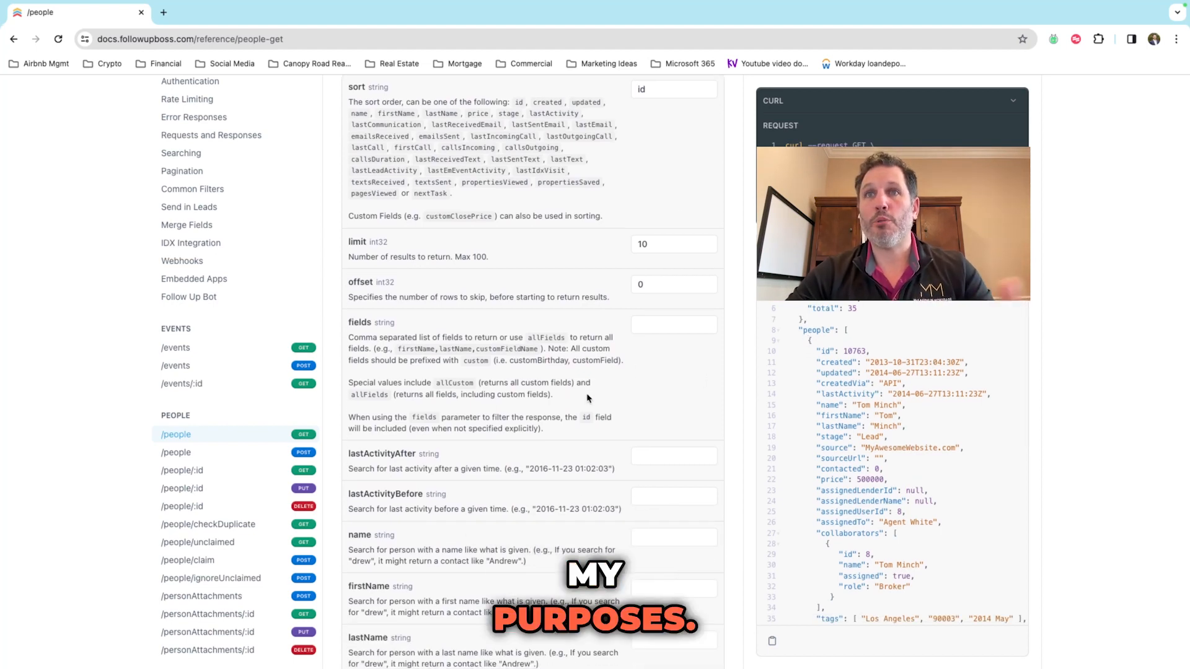
Step: Set the people request's limit to 100 and fields to allFields
left_click(676, 245)
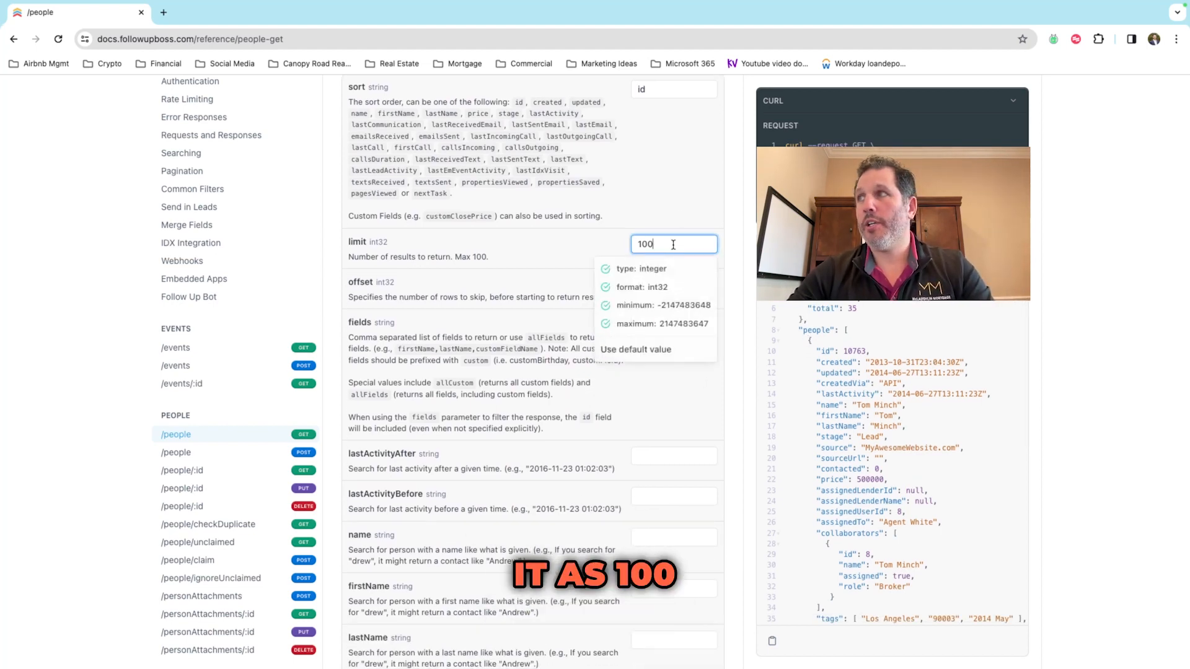
left_click(584, 195)
scroll(584, 196, "down", 1)
scroll(505, 229, "down", 1)
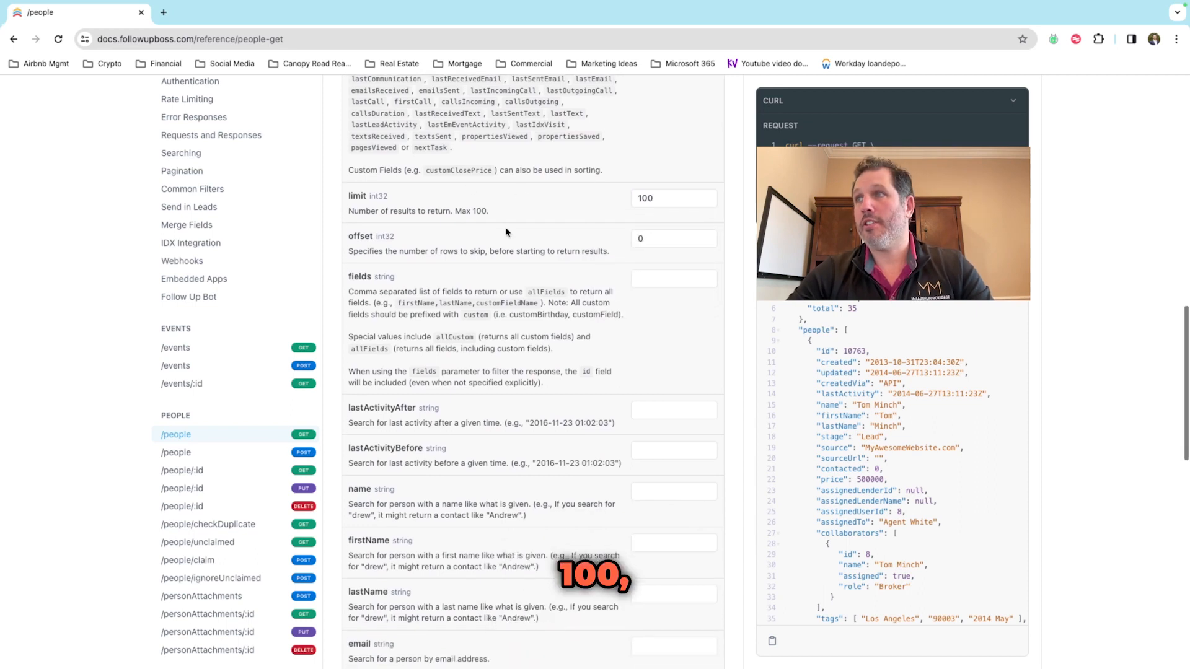
scroll(506, 232, "down", 1)
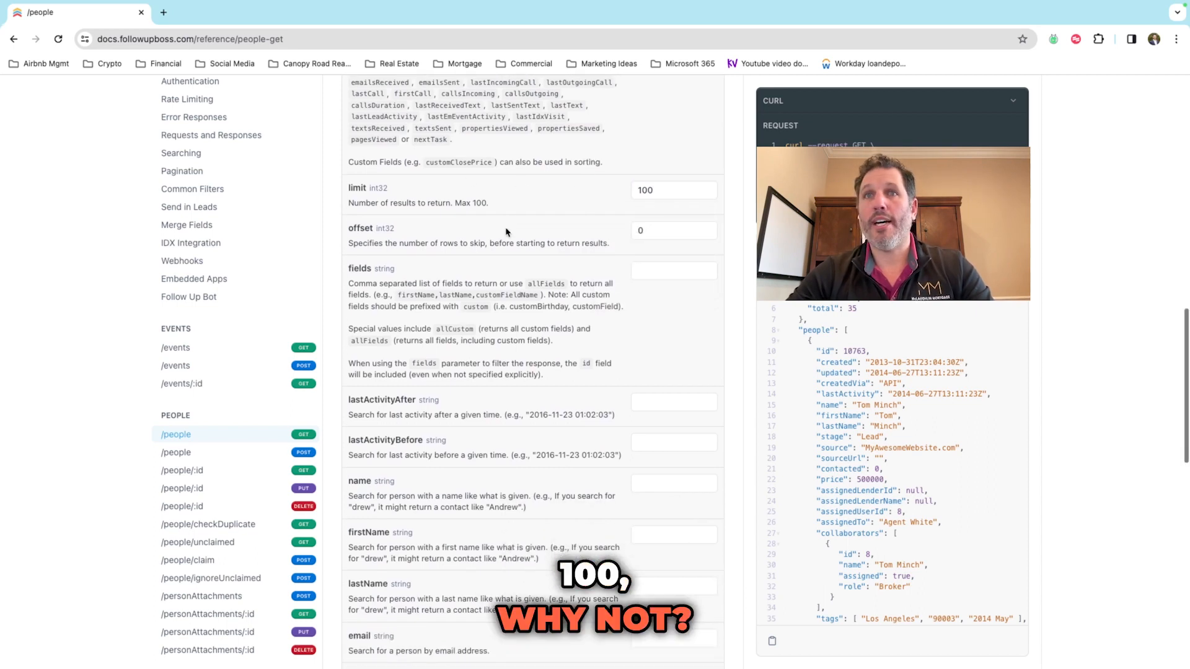
left_click(669, 270)
type("allFields")
left_click(546, 333)
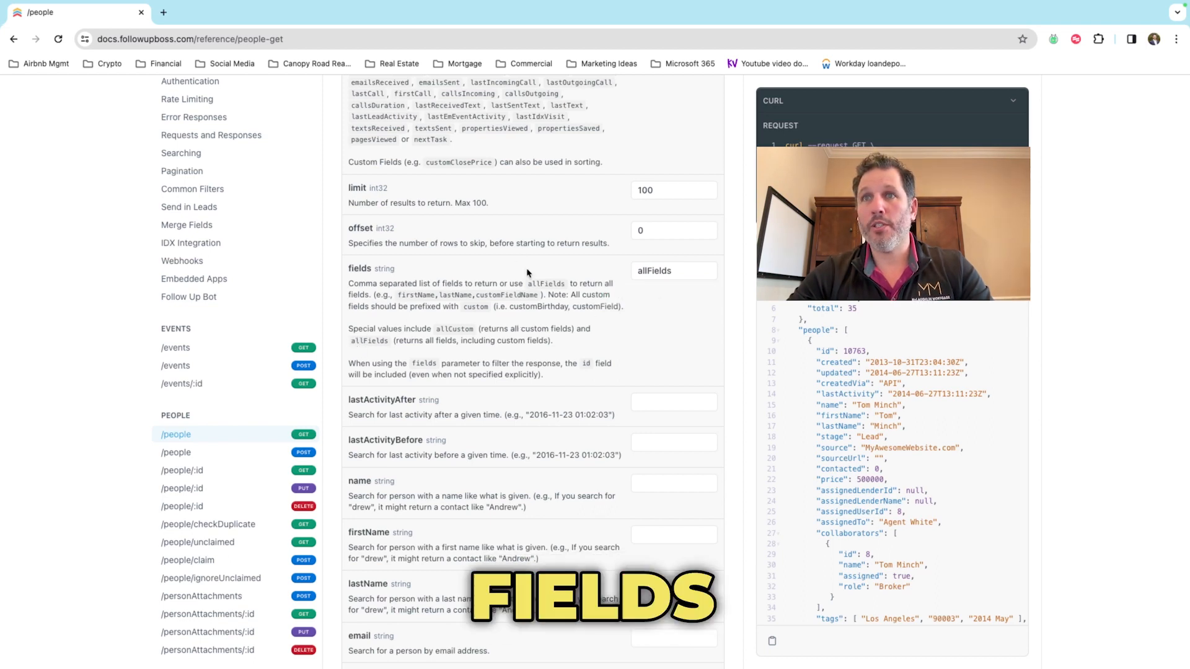
Step: Fill assignedTo with the agent's name and smartListId with 44
scroll(526, 273, "down", 2)
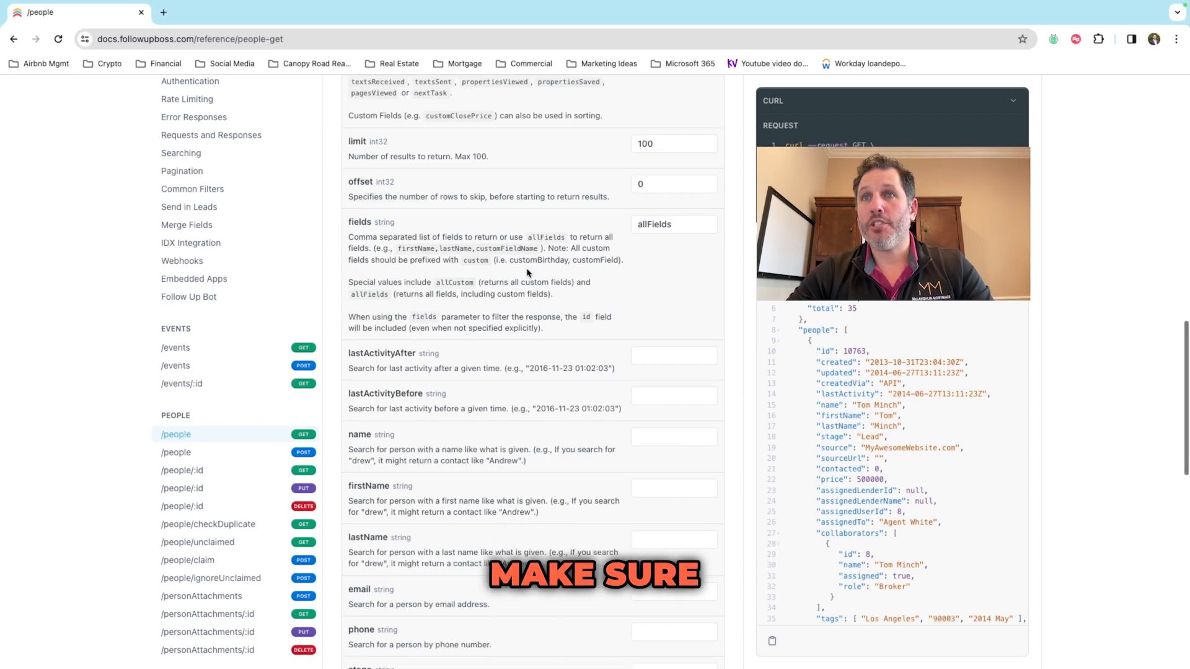
scroll(527, 273, "down", 10)
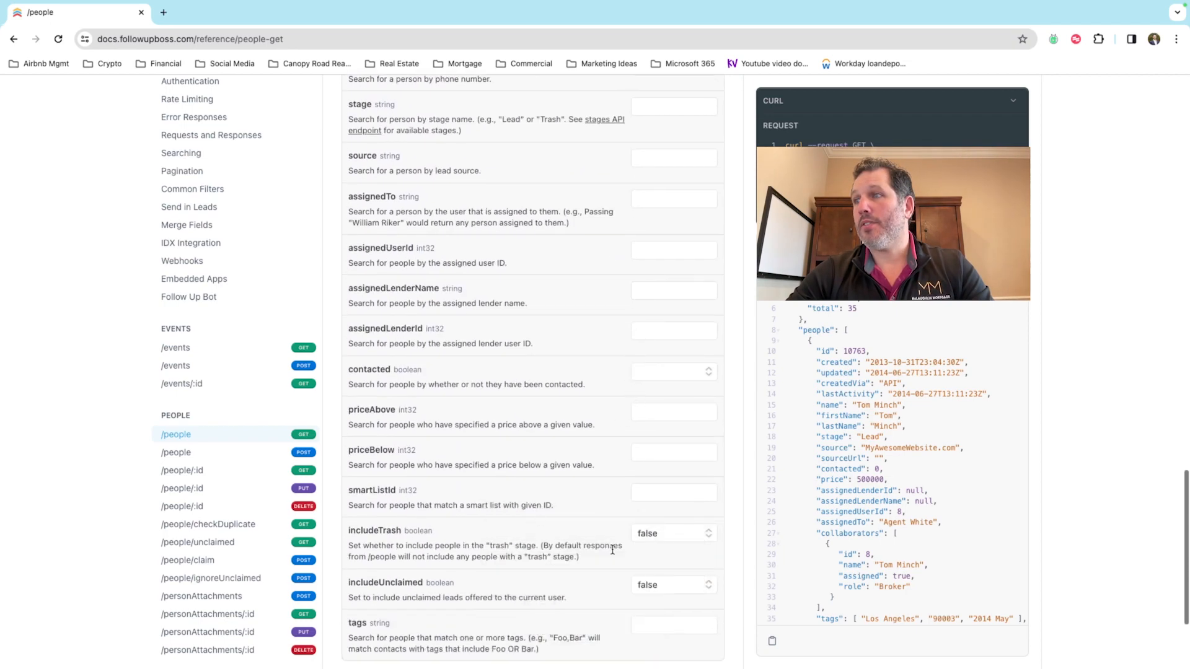
scroll(612, 550, "up", 10)
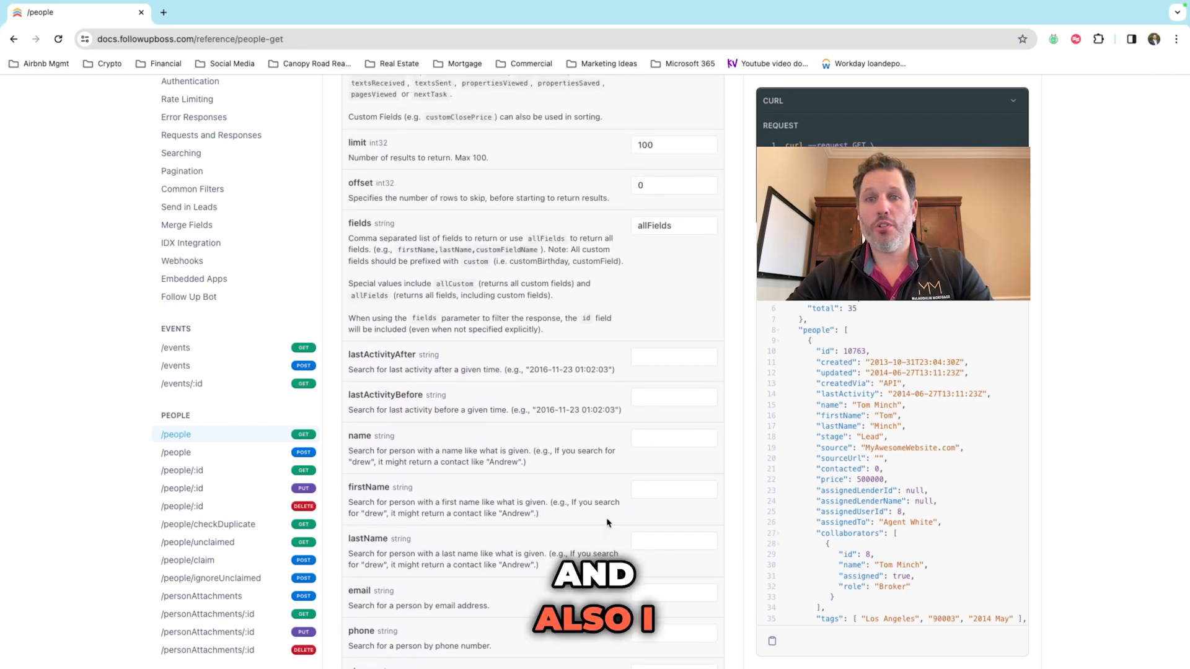
scroll(607, 522, "down", 7)
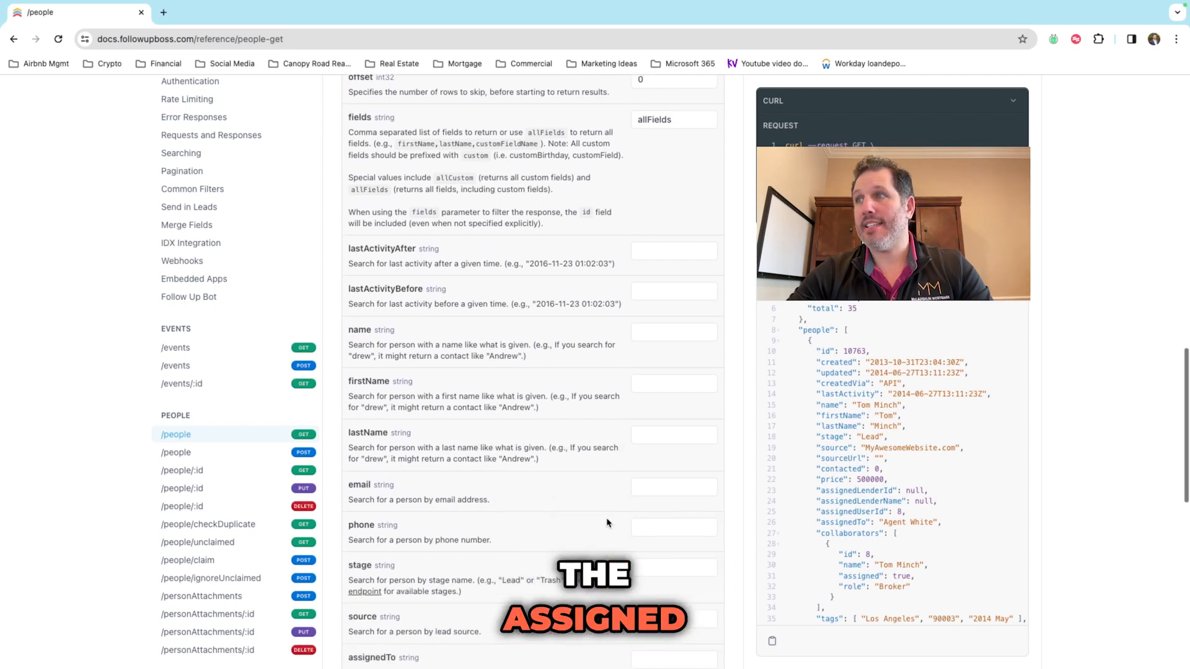
left_click(643, 351)
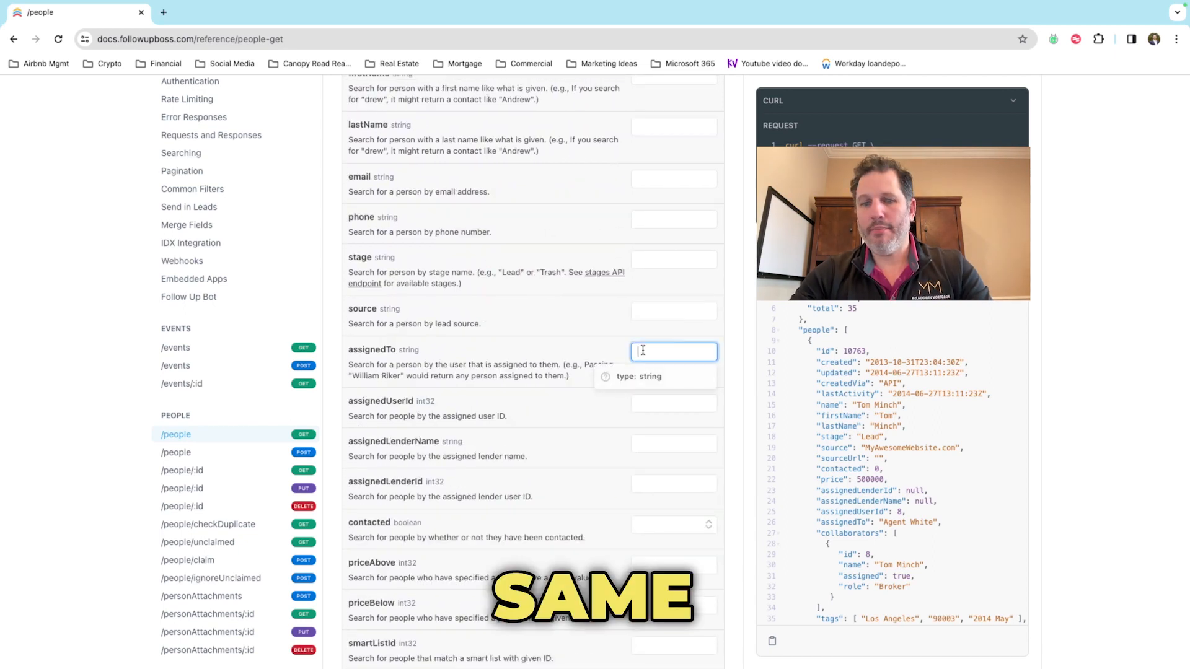
left_click(494, 352)
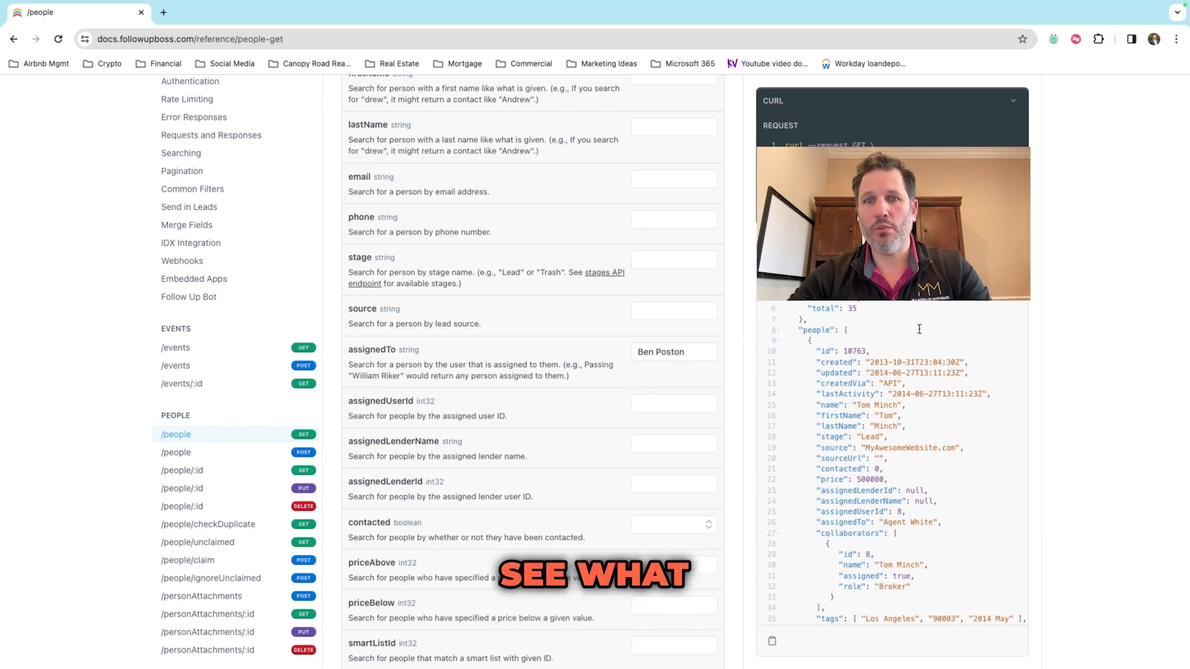
scroll(919, 329, "down", 1)
scroll(919, 329, "up", 1)
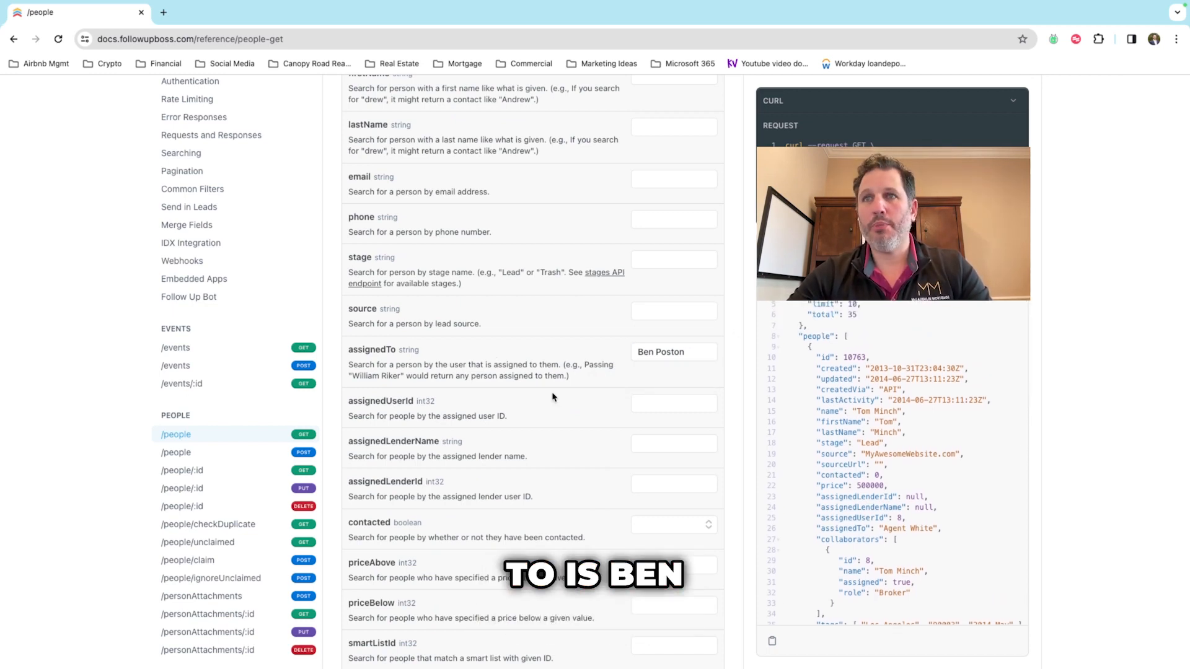
scroll(553, 397, "down", 1)
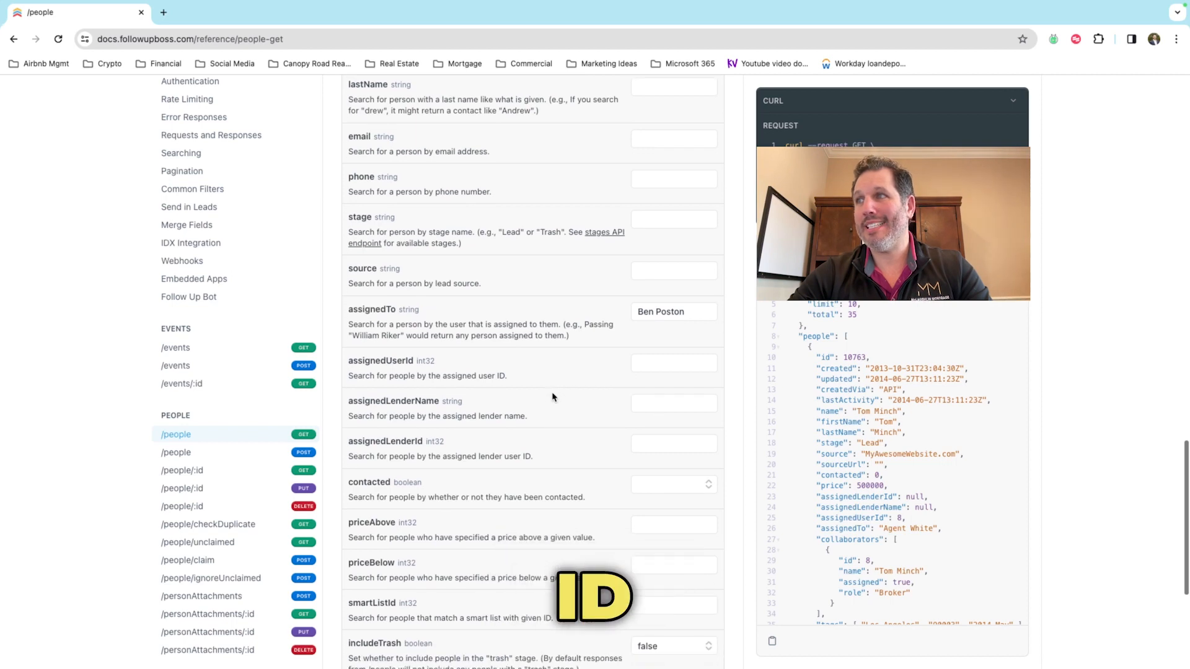
scroll(553, 397, "down", 3)
left_click(677, 429)
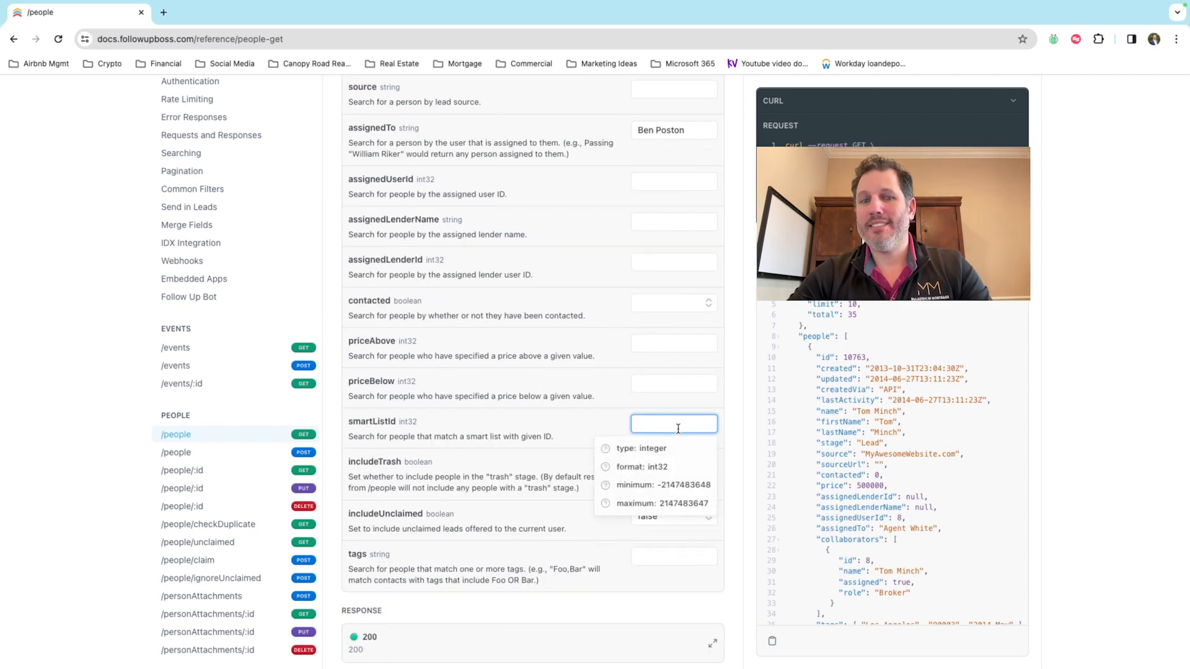
type("44")
left_click(531, 421)
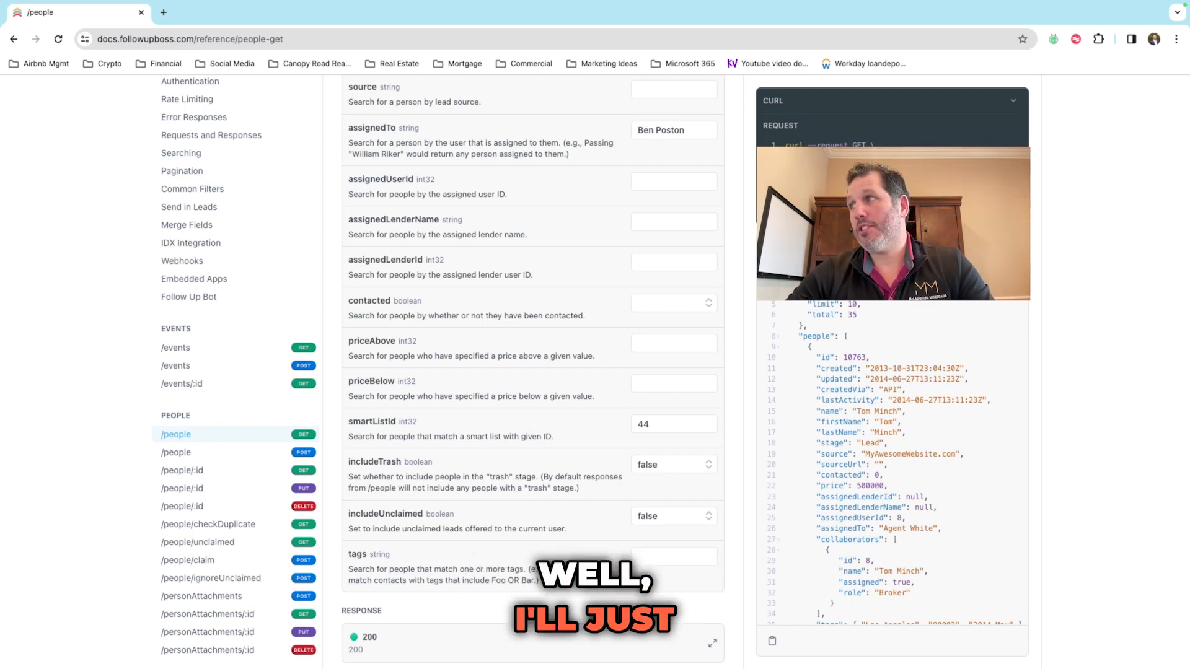
Step: Scroll the sample /people JSON response and select the "total": 5 count
scroll(874, 363, "down", 6)
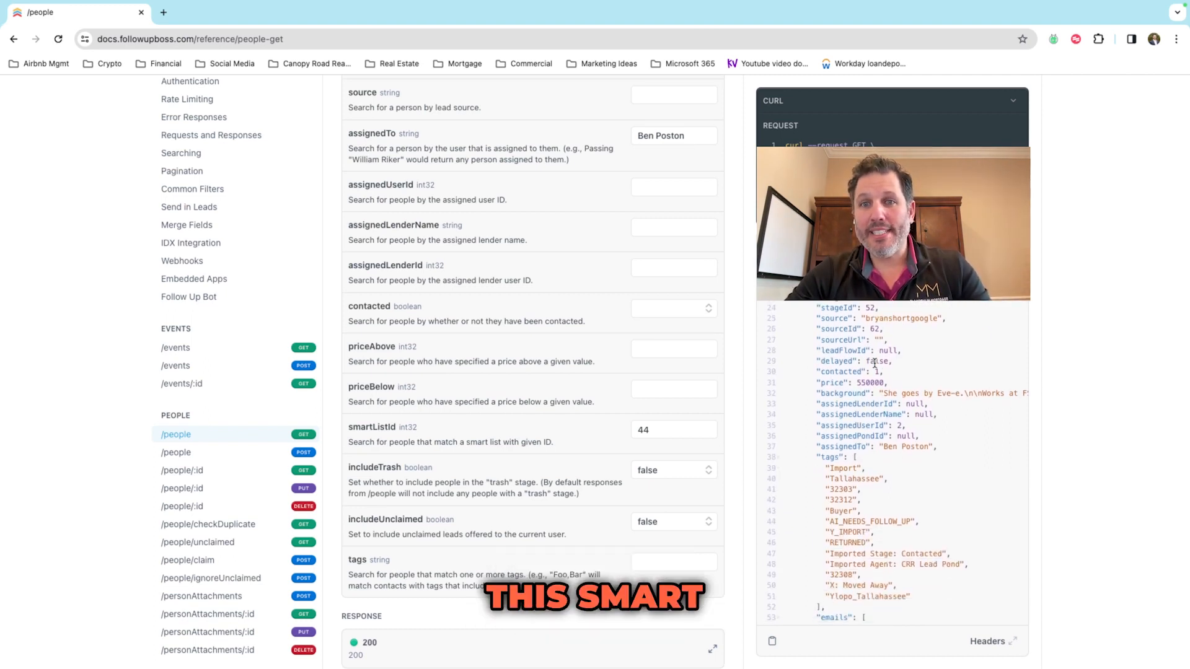
scroll(874, 363, "down", 6)
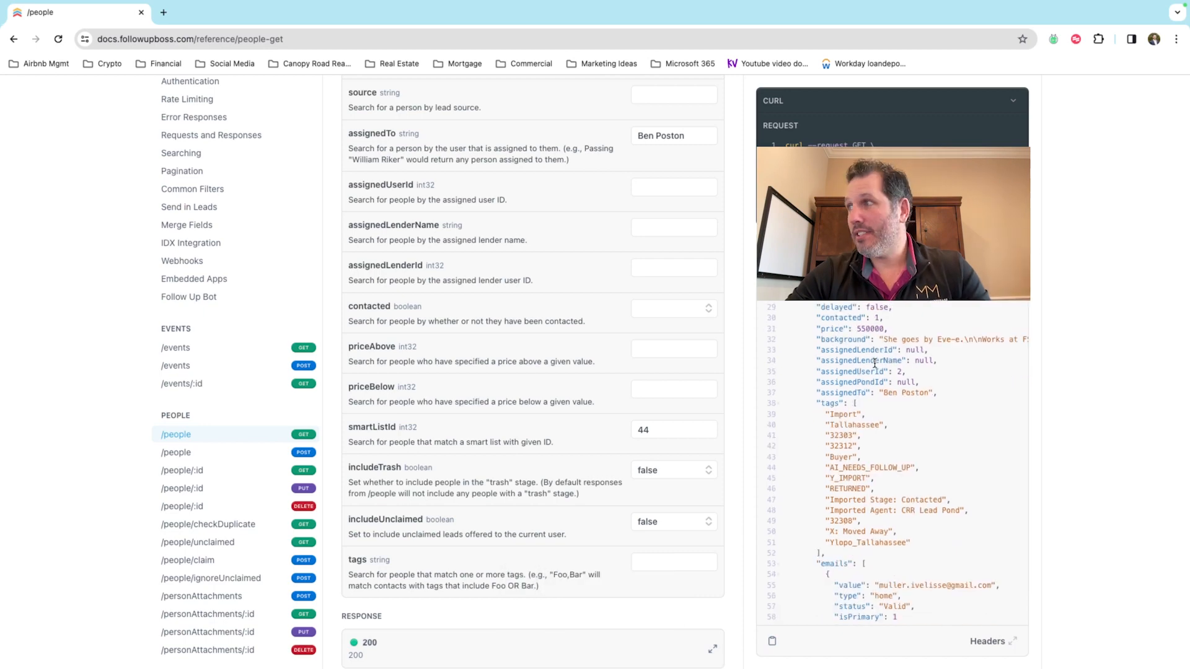
scroll(874, 363, "down", 10)
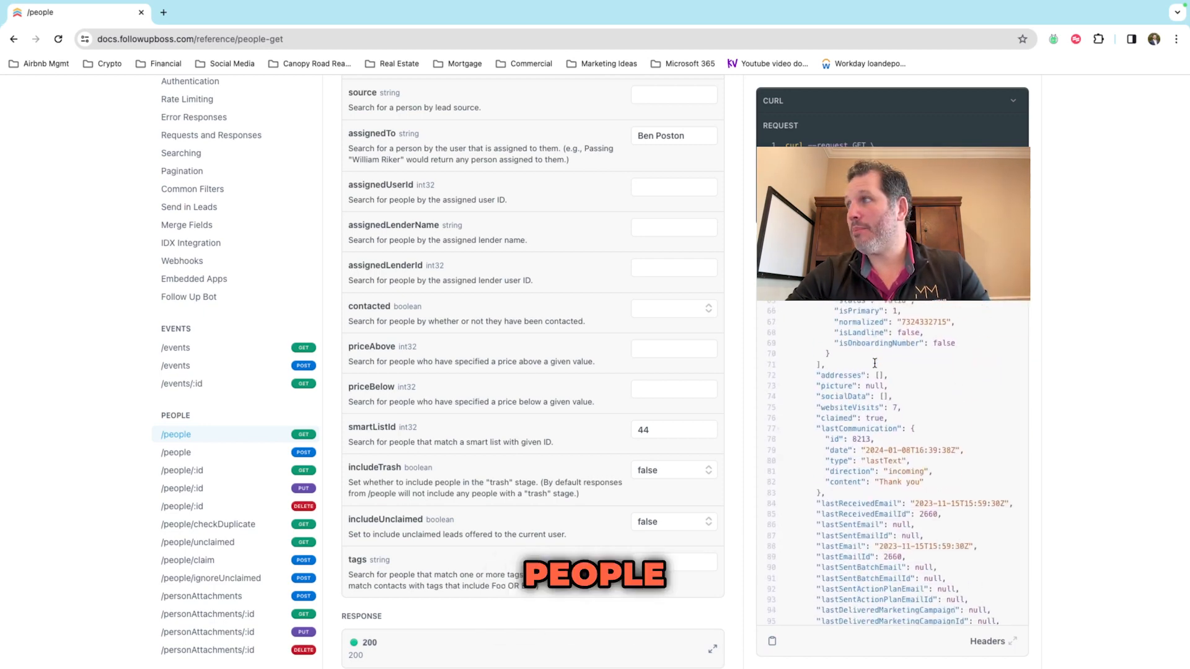
scroll(874, 363, "down", 3)
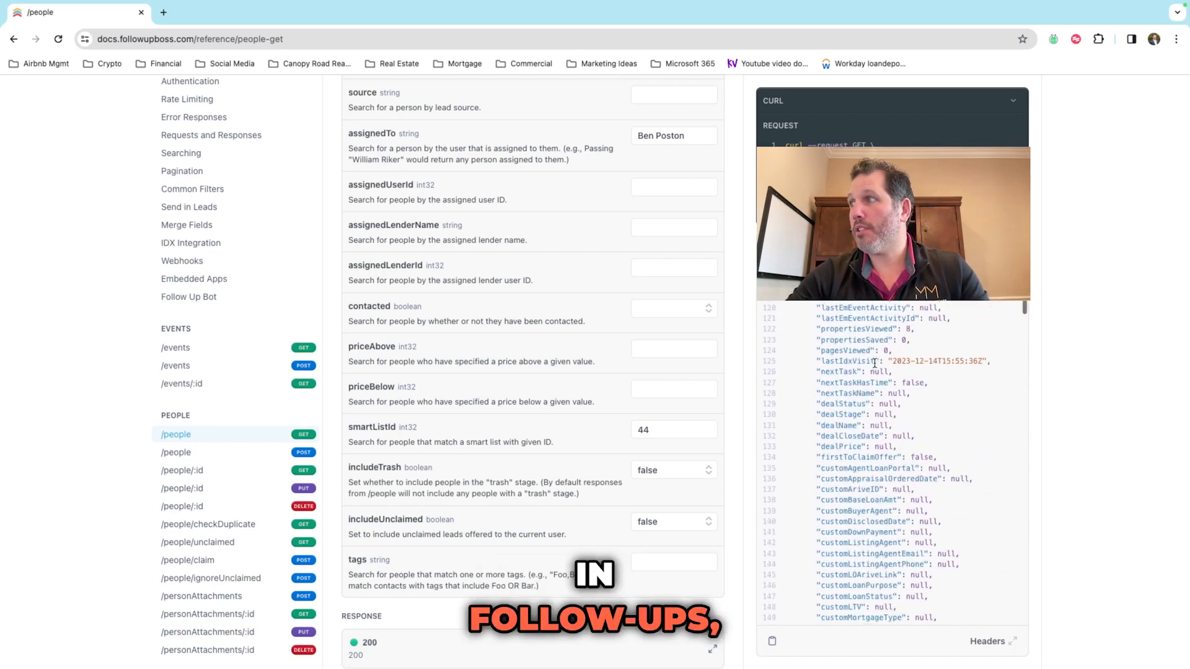
scroll(874, 364, "up", 17)
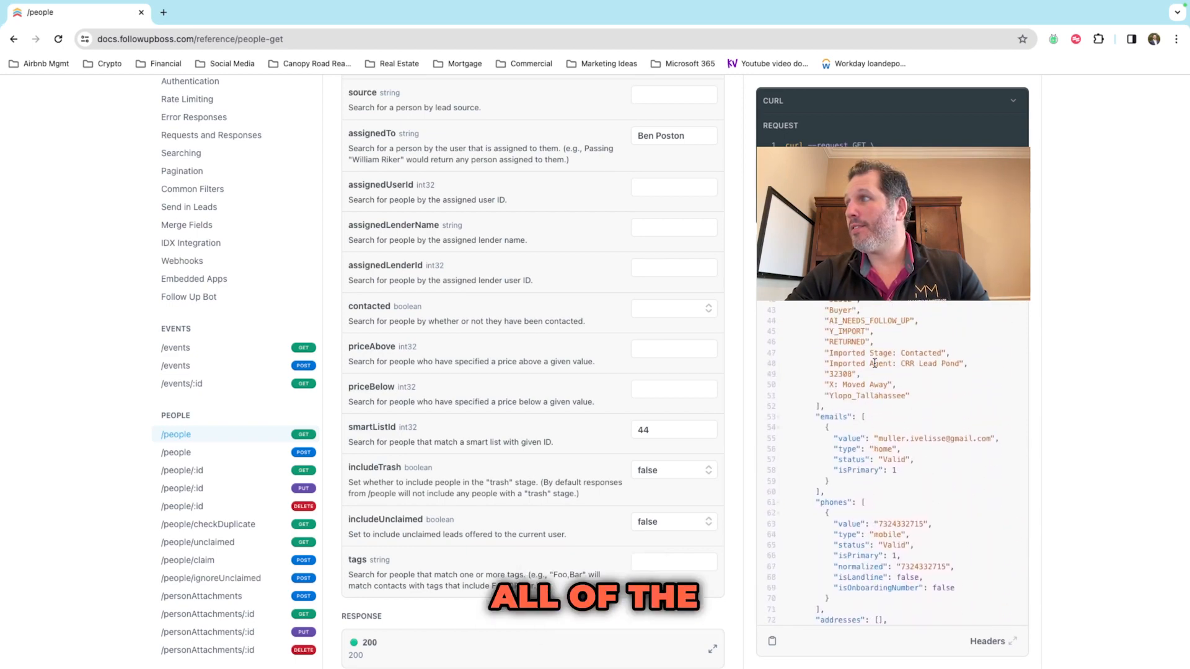
scroll(874, 363, "up", 10)
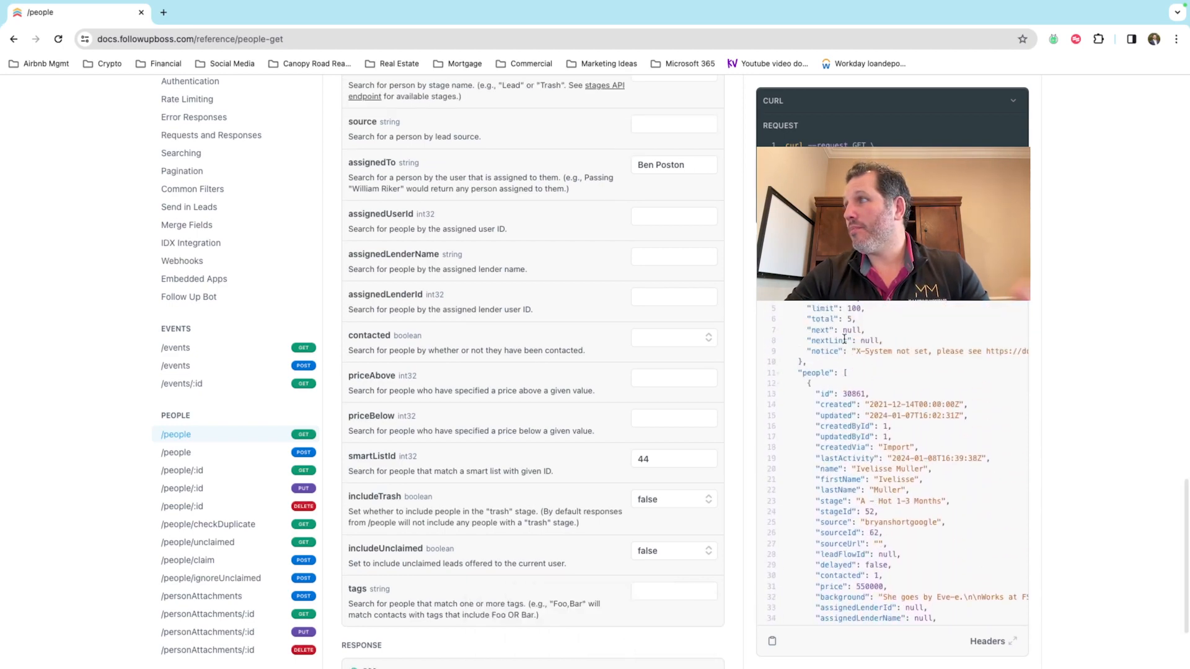
double_click(821, 322)
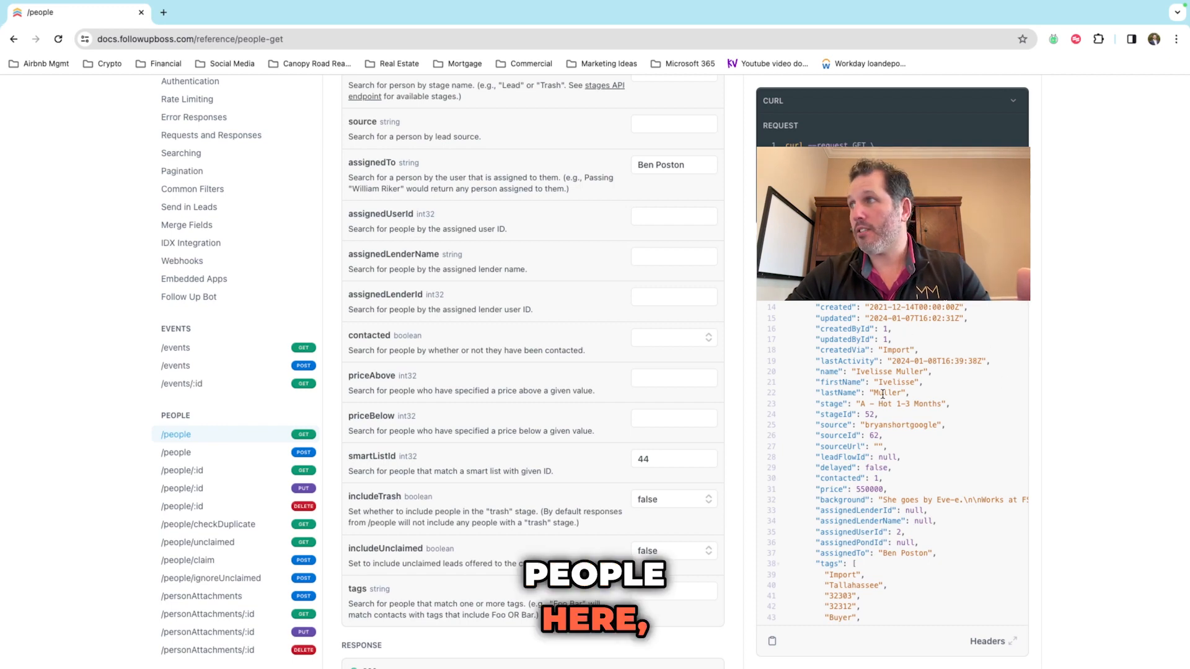
Step: Inspect a person id in the response, then mark the "total": 5 line as the needed count
scroll(882, 384, "up", 3)
double_click(859, 376)
scroll(860, 375, "down", 3)
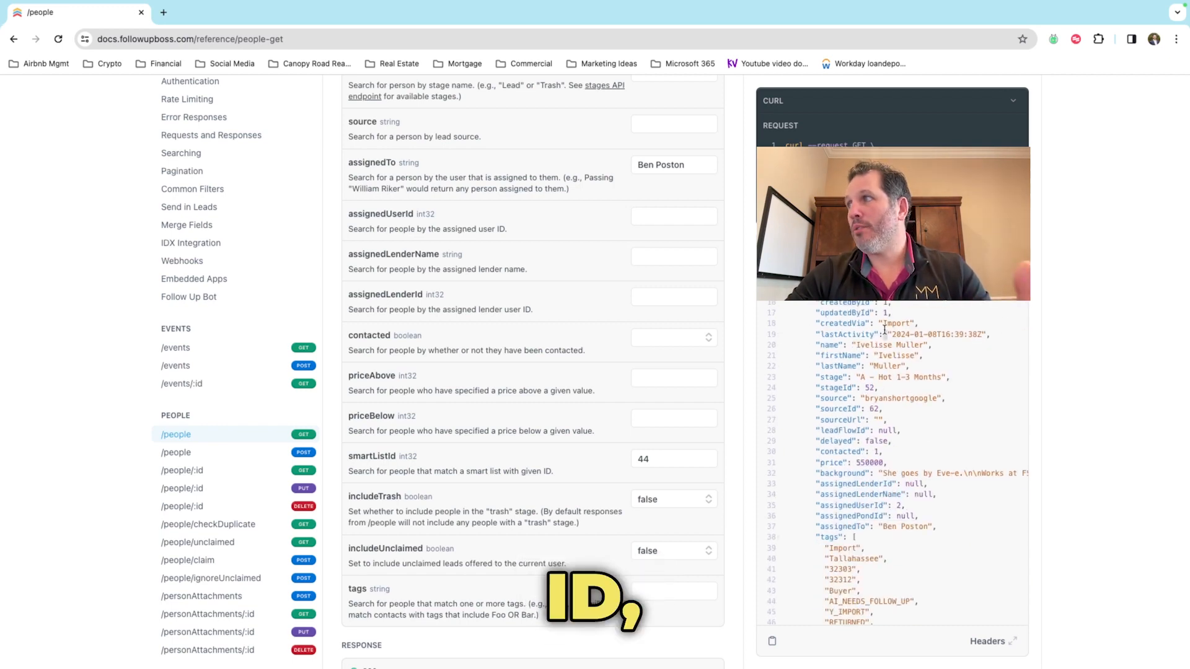
scroll(884, 328, "down", 6)
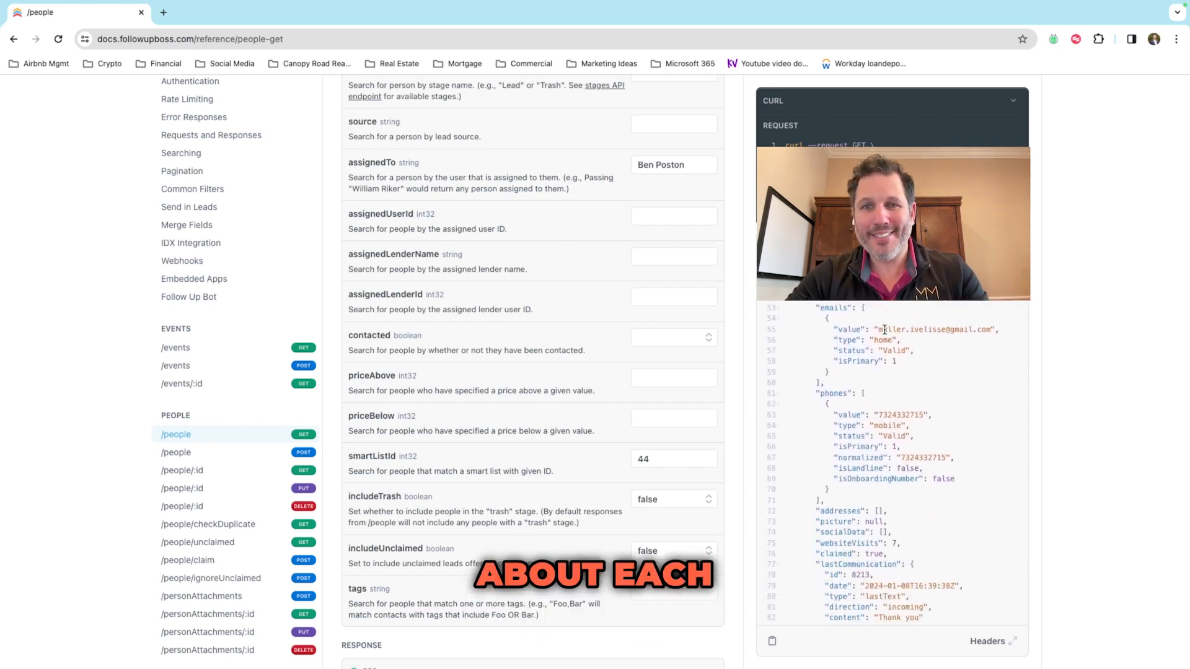
scroll(884, 329, "down", 1)
scroll(884, 330, "down", 6)
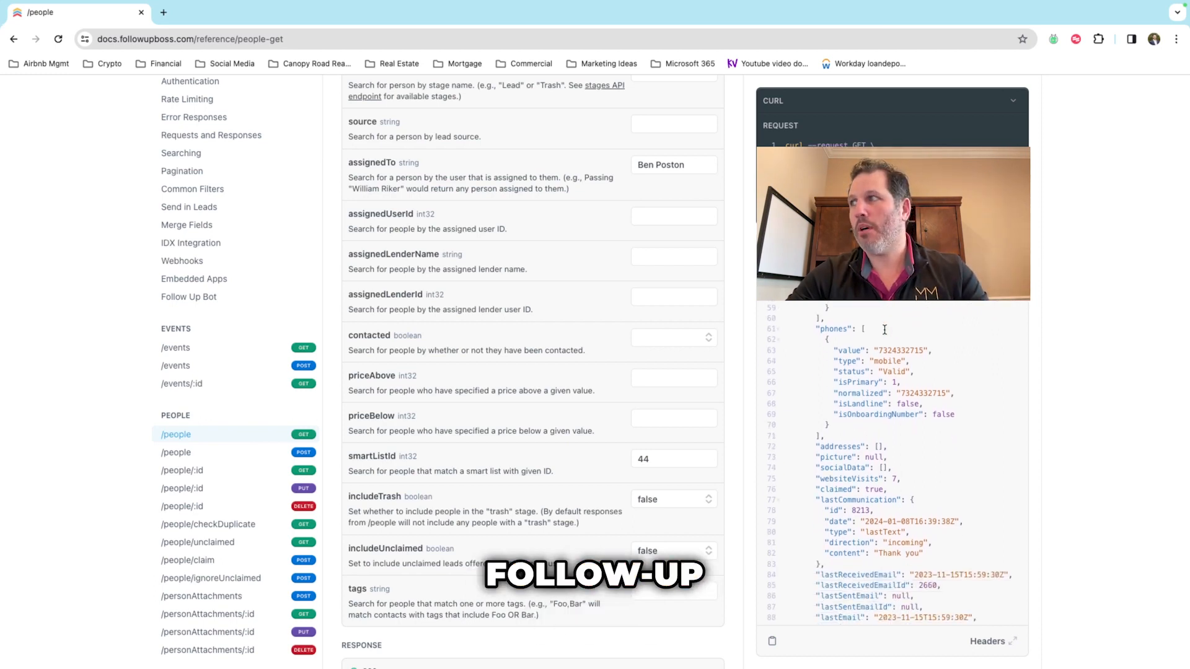
scroll(884, 328, "down", 8)
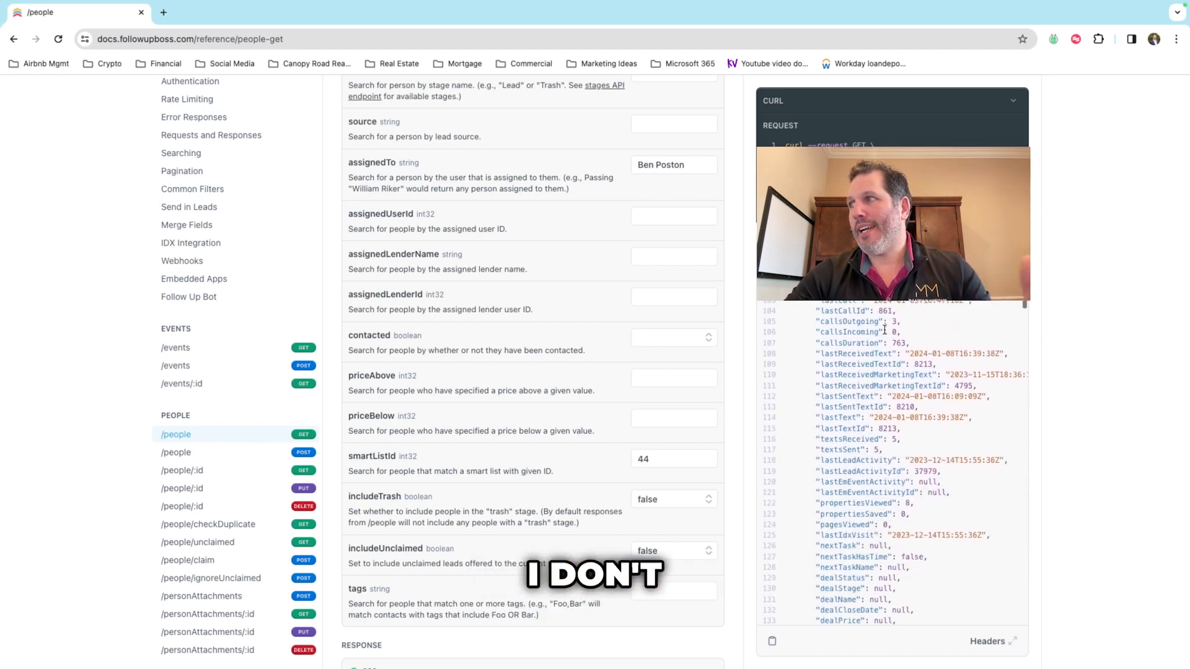
scroll(885, 330, "down", 2)
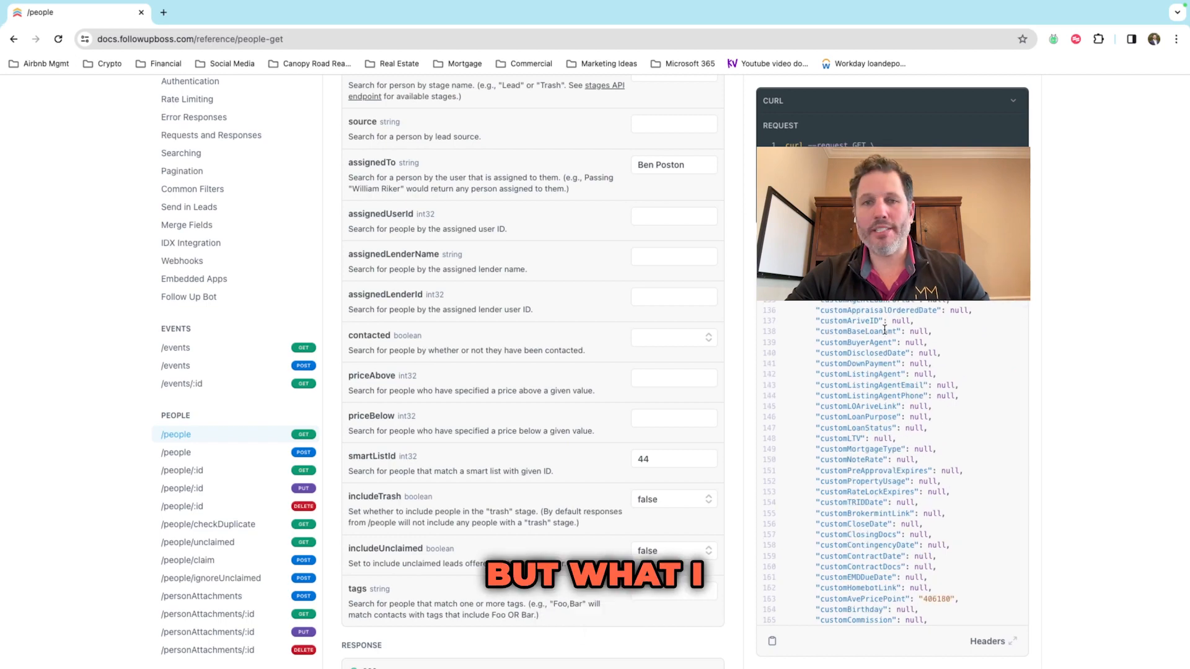
scroll(884, 330, "up", 20)
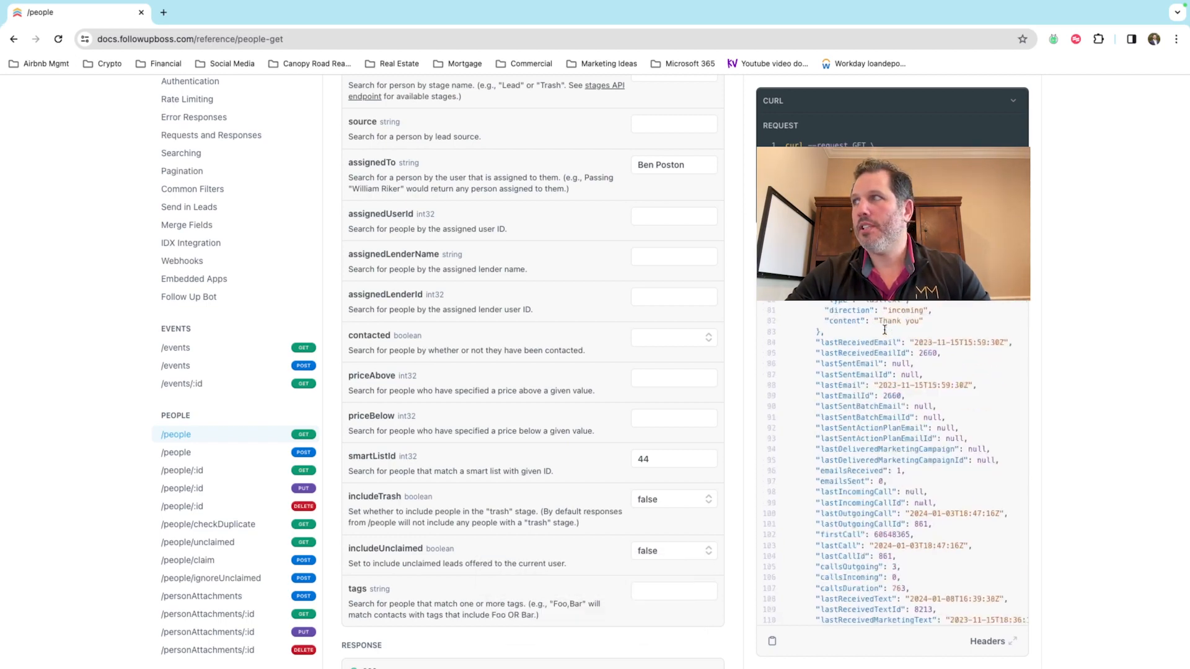
scroll(885, 329, "up", 1)
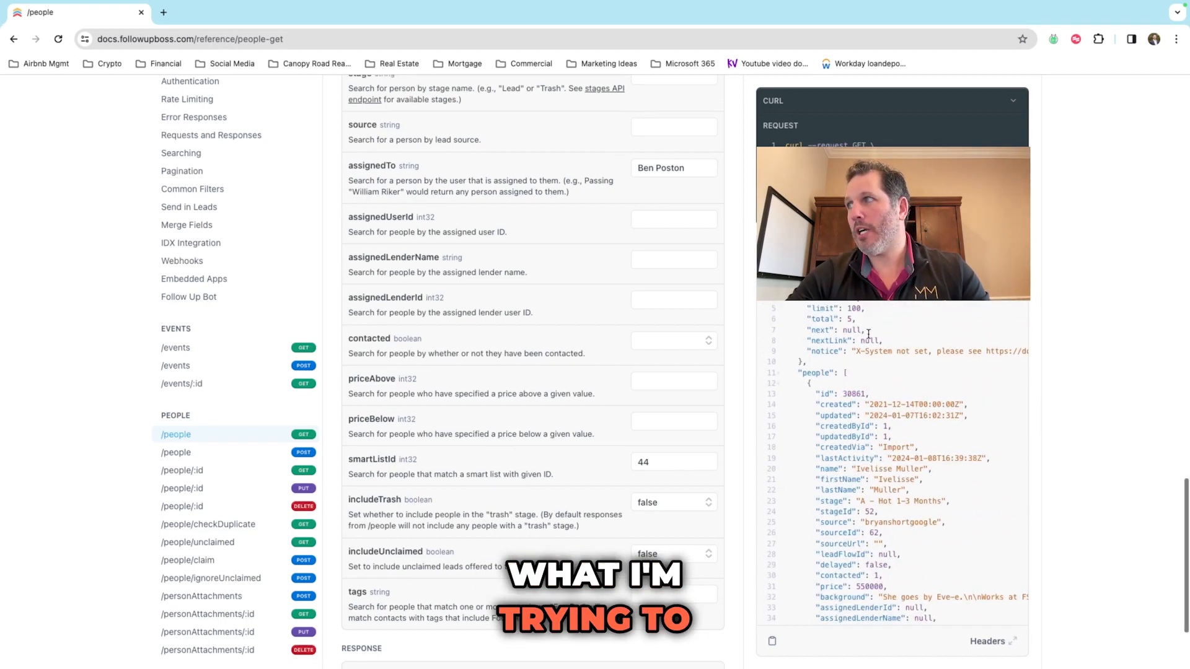
scroll(821, 320, "down", 1)
scroll(821, 320, "up", 1)
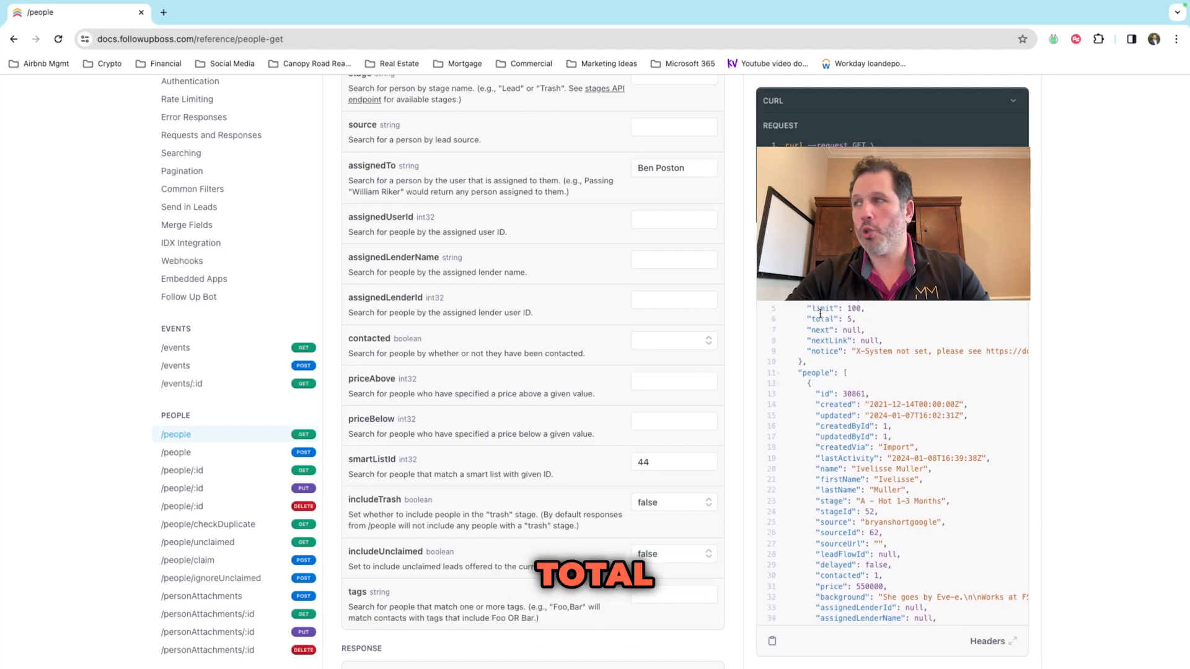
left_click(818, 318)
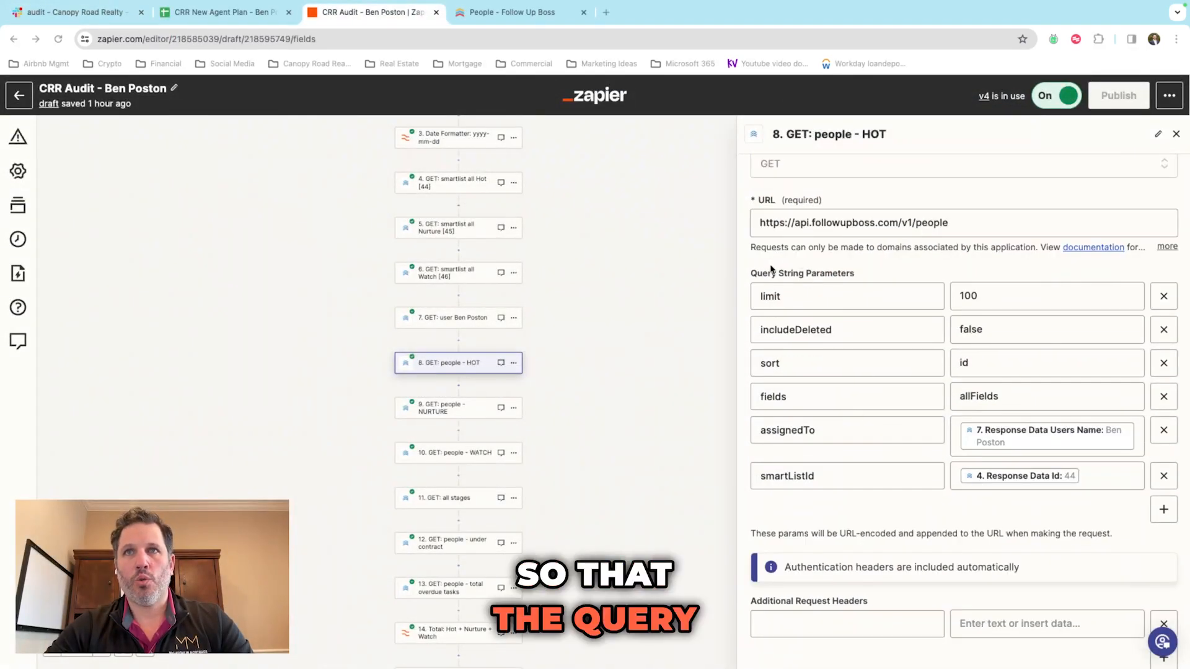
Step: Show step 8's test data echoing limit 100, sort id, allFields, smartListId 44 and status 200
scroll(903, 265, "down", 1)
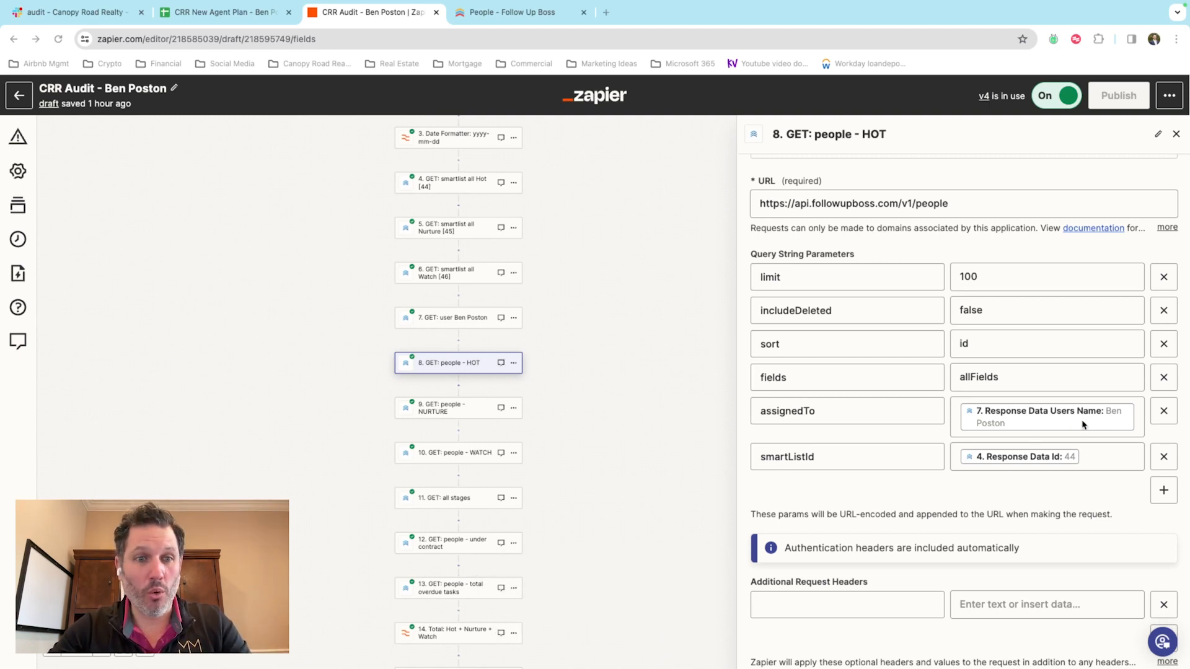
scroll(1083, 425, "down", 3)
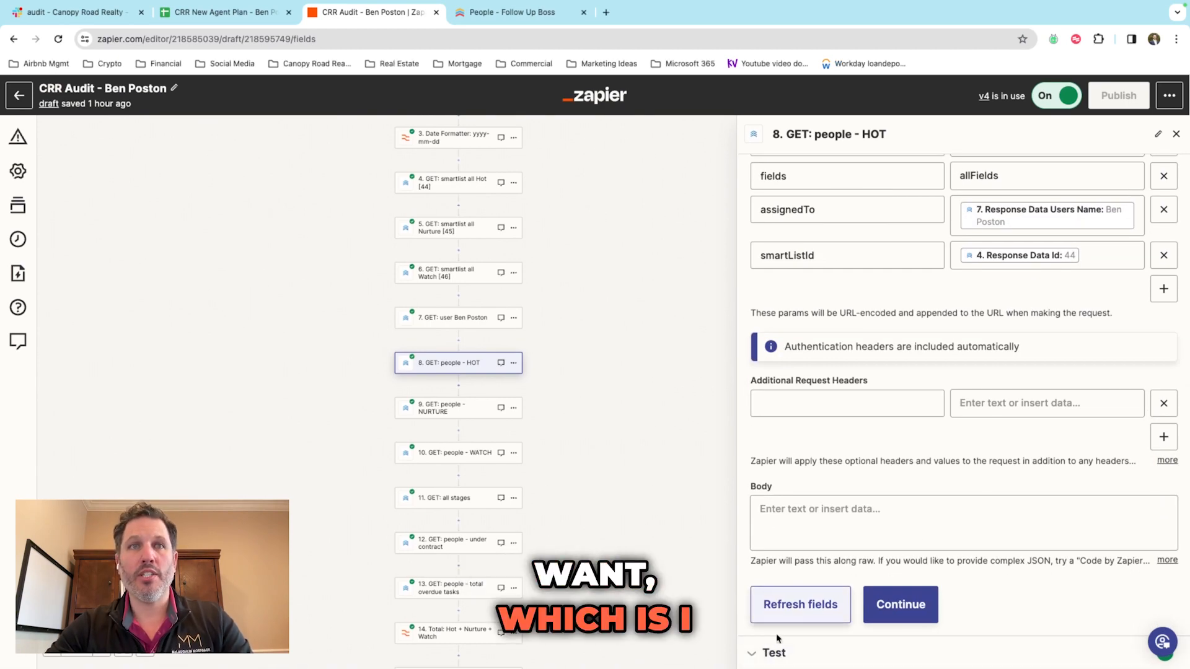
left_click(774, 654)
scroll(919, 459, "down", 5)
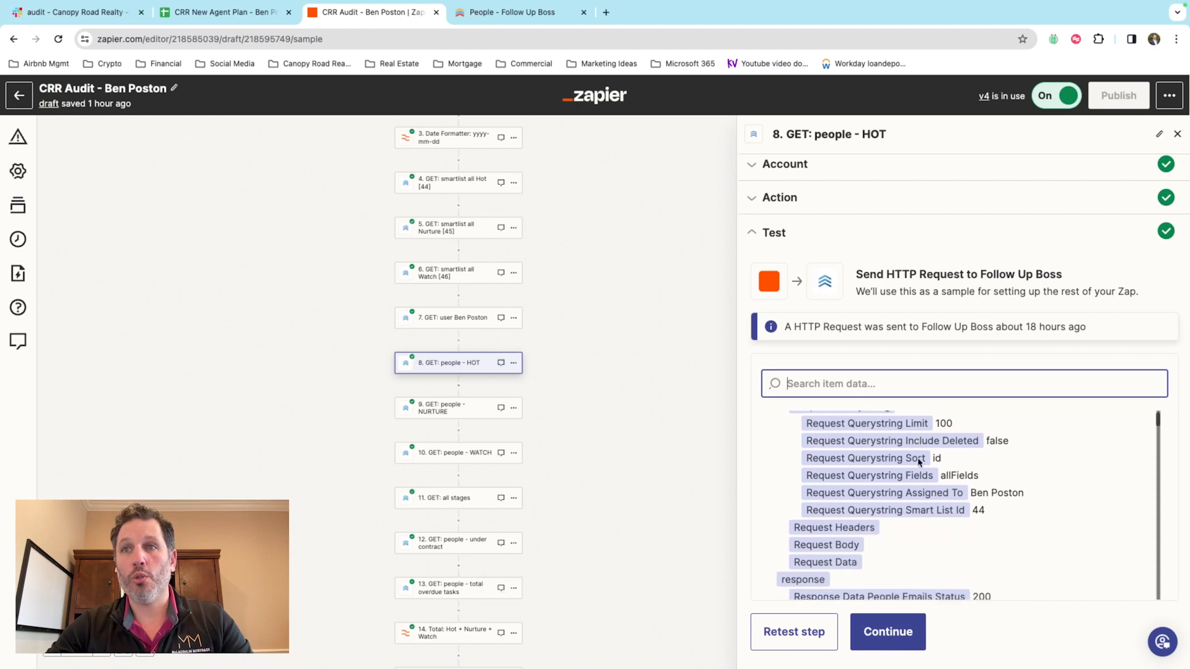
scroll(918, 461, "down", 3)
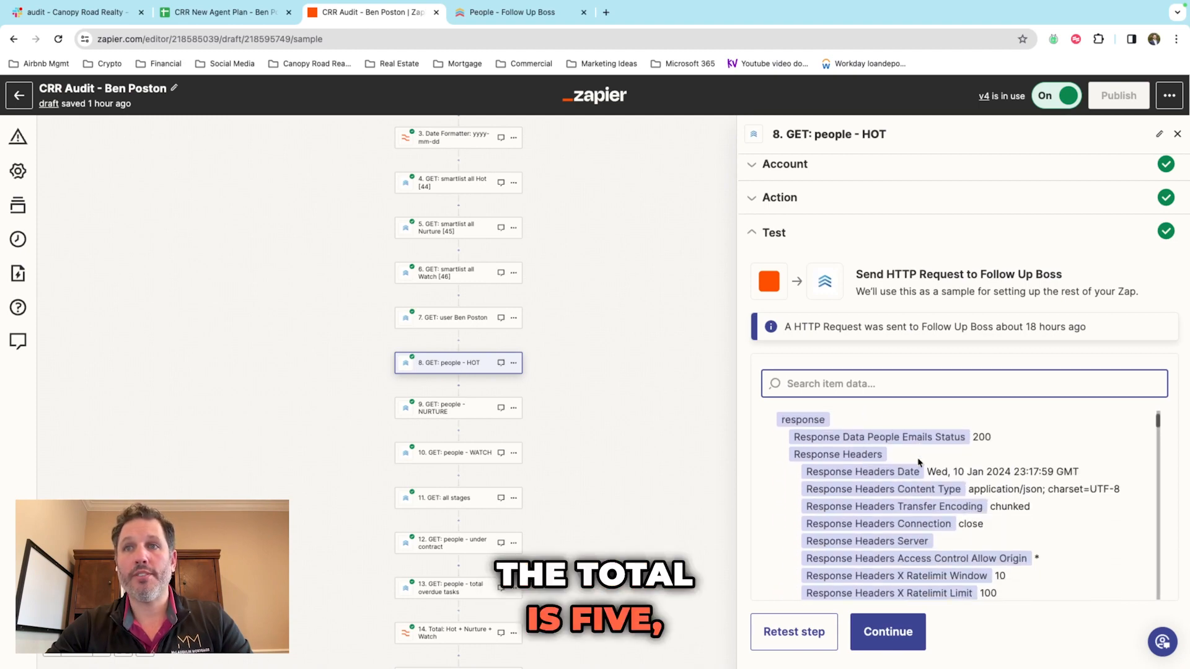
left_click(443, 406)
Step: Show step 9 GET: people - NURTURE's query parameters, with smartListId mapped from step 5's id 45
left_click(778, 427)
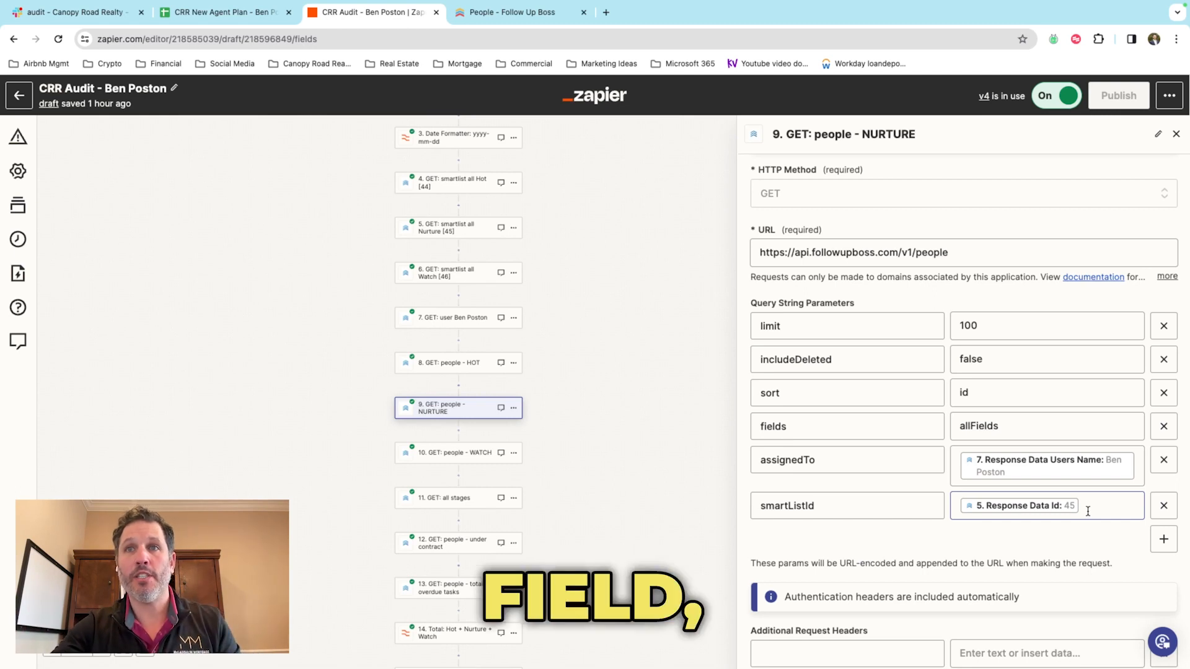
scroll(502, 235, "up", 2)
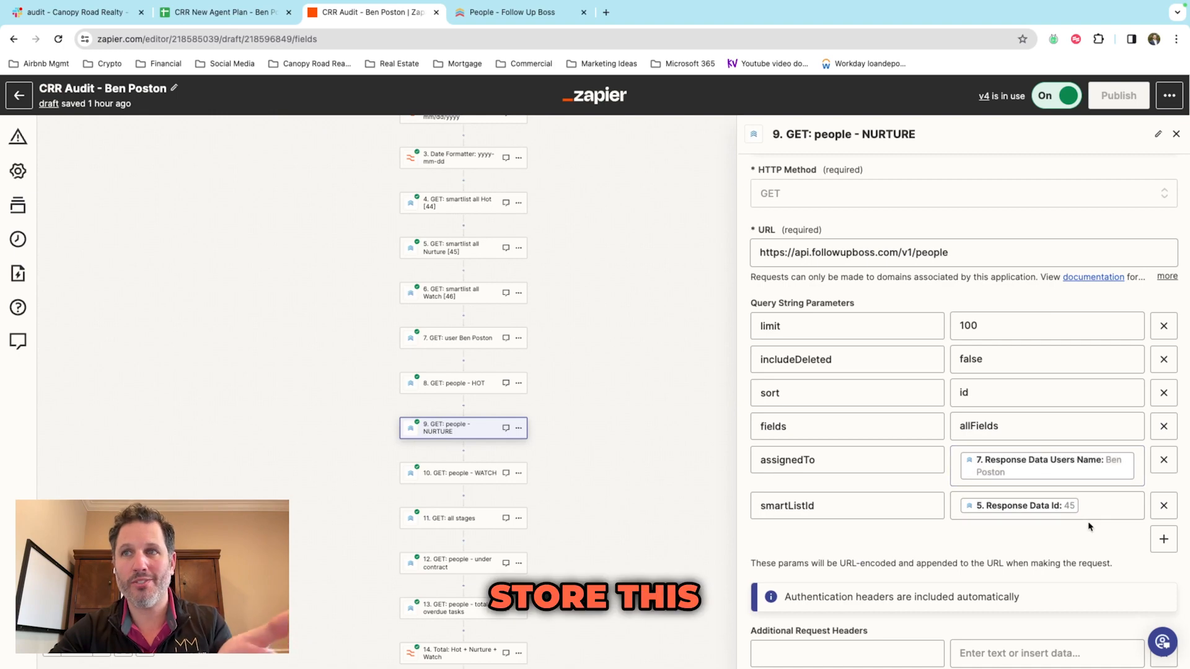
scroll(1090, 527, "down", 5)
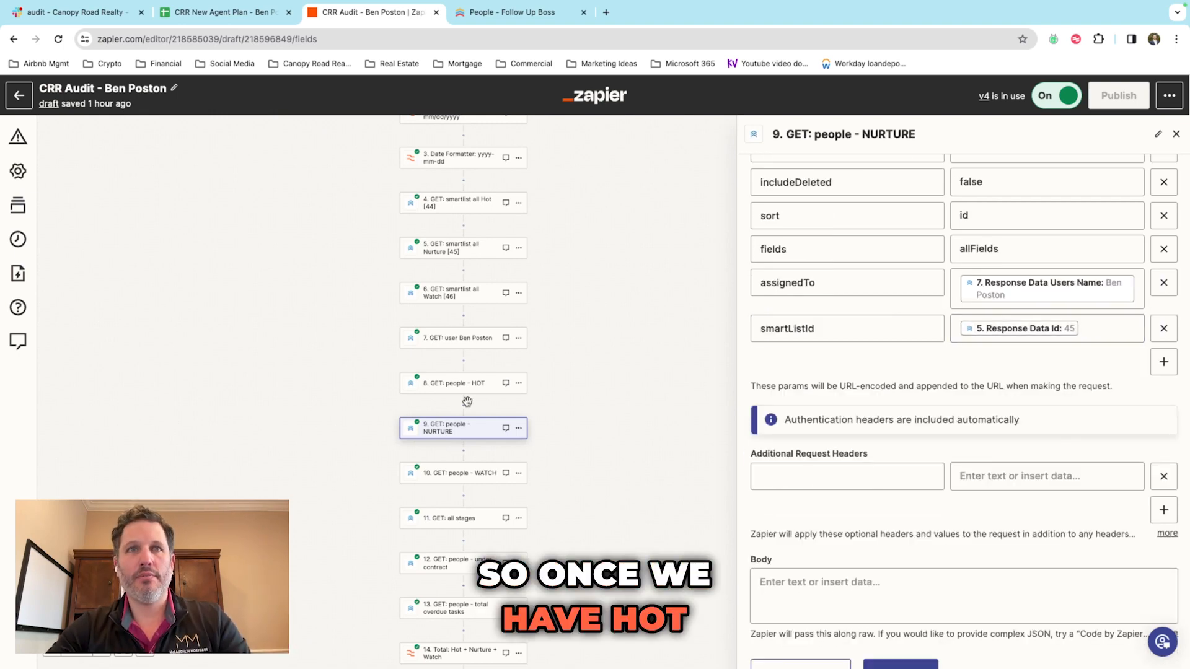
Step: Open step 11 GET: all stages, showing its Follow Up Boss account and /v1/stages request settings
left_click(473, 477)
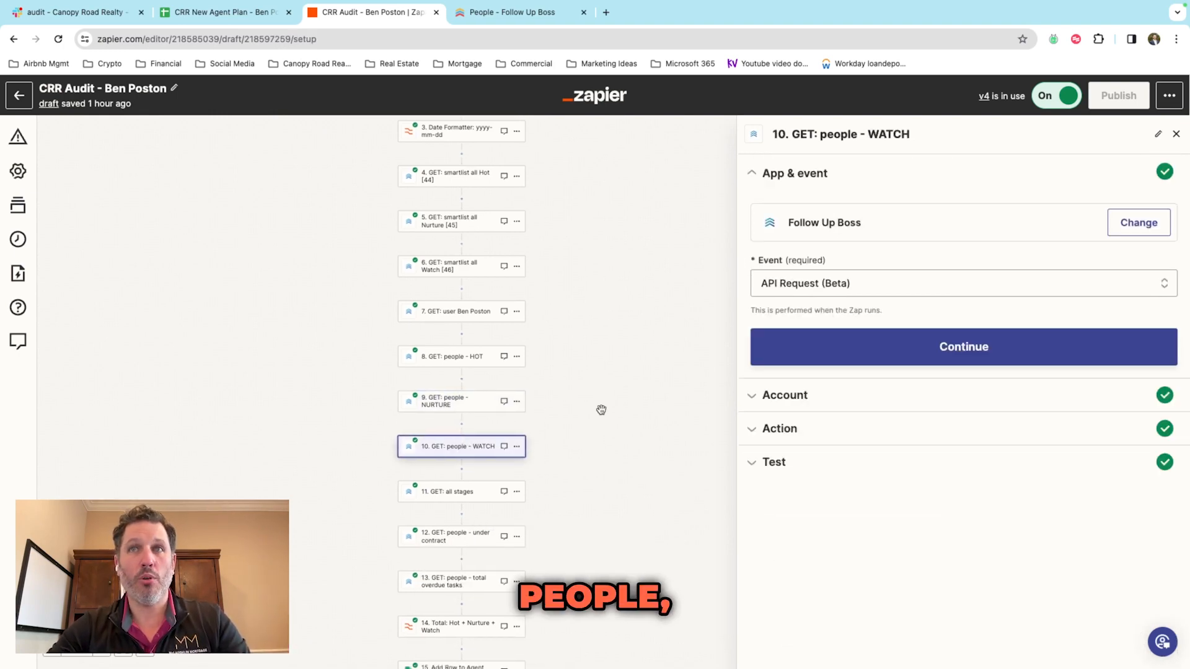
left_click(841, 357)
left_click(461, 497)
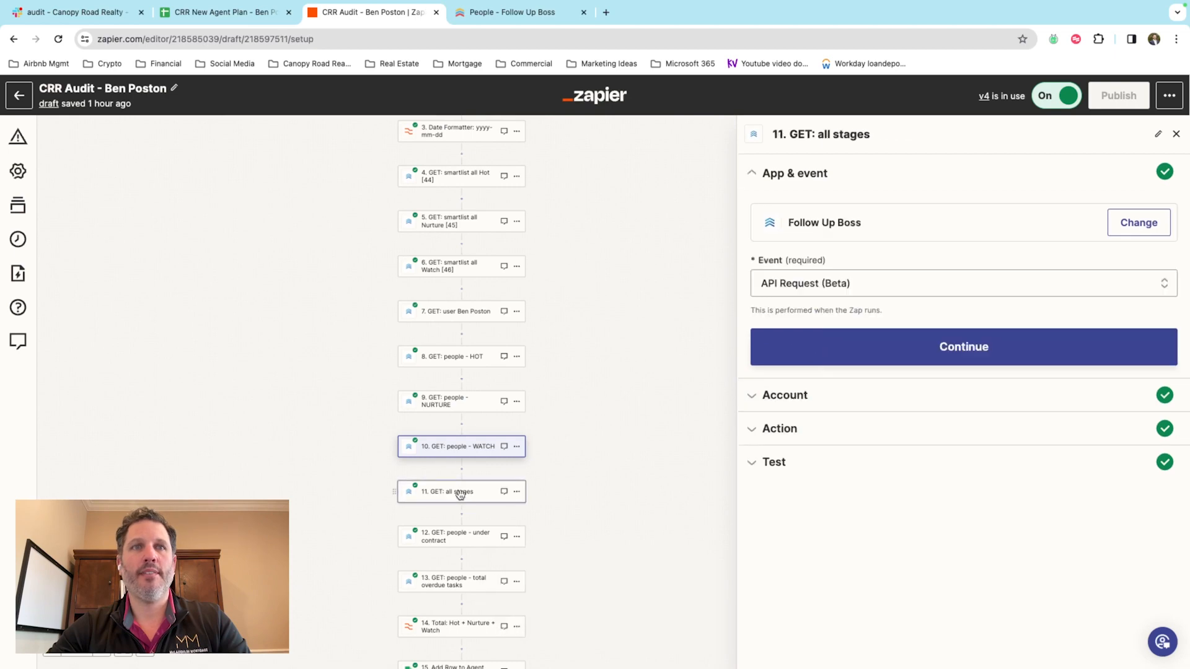
left_click(804, 404)
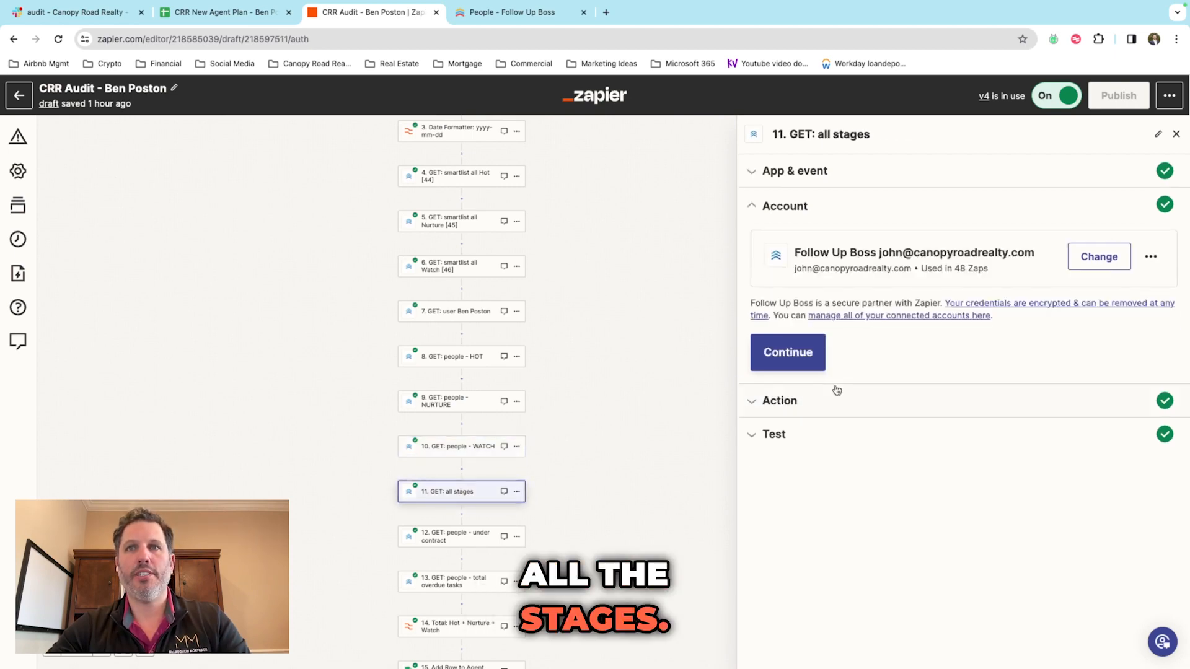
left_click(836, 390)
scroll(938, 385, "down", 5)
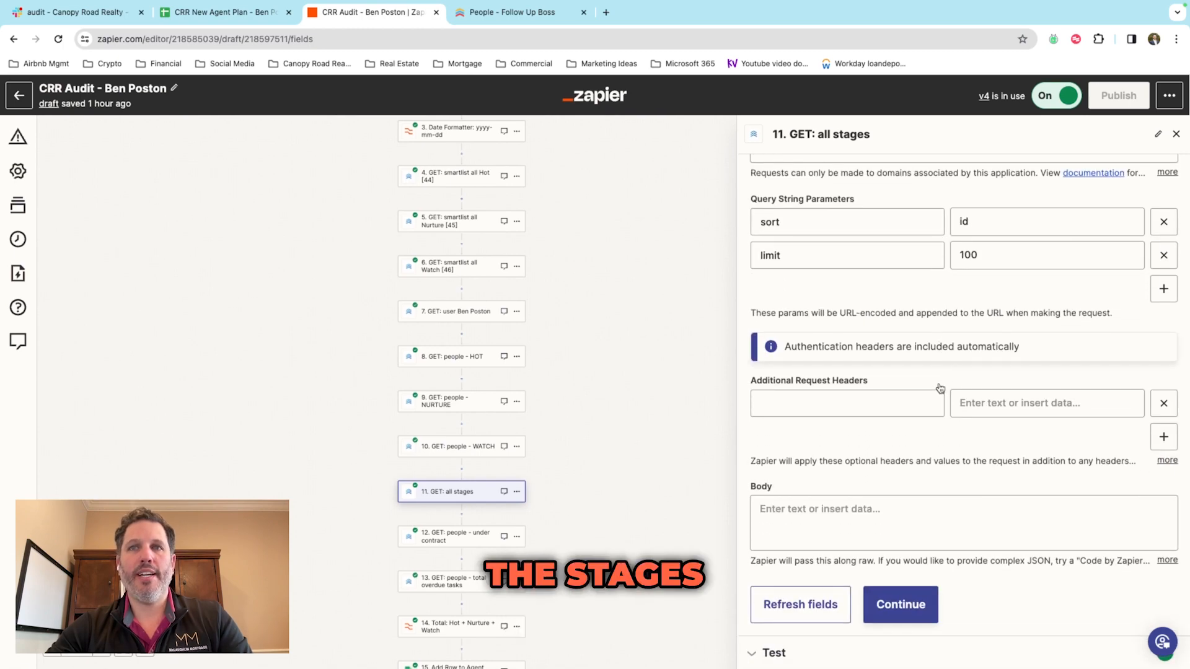
Step: Scroll step 11's test data through the 15 stages' ids, names and people counts
left_click(773, 652)
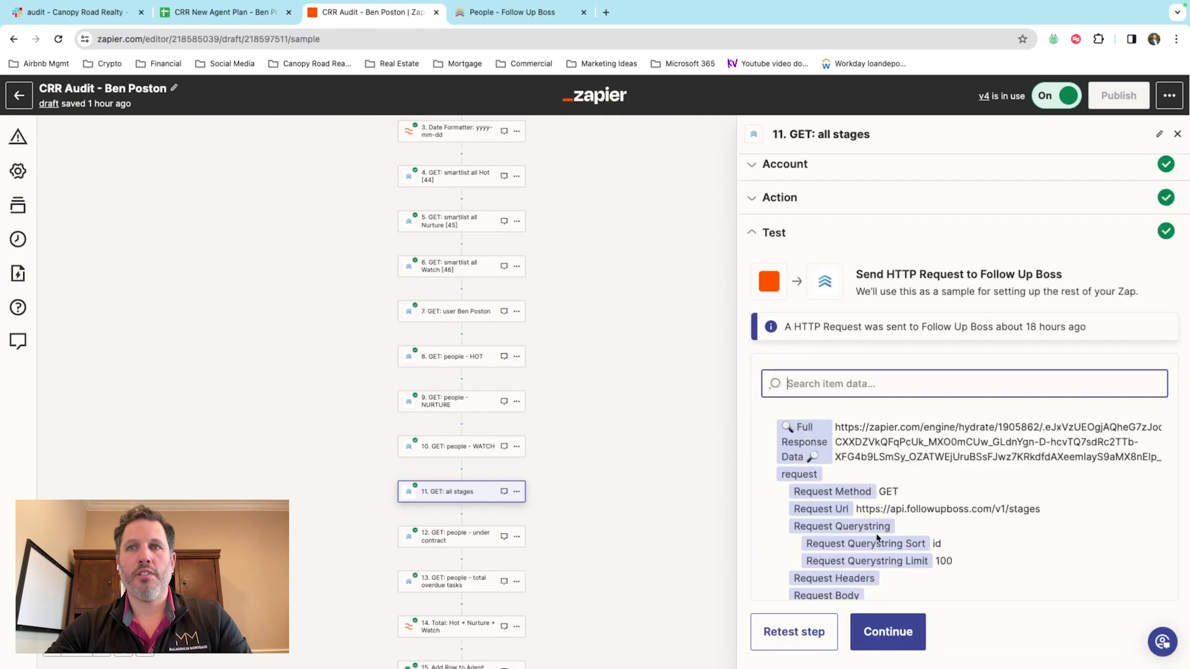
scroll(878, 538, "down", 8)
scroll(877, 536, "down", 8)
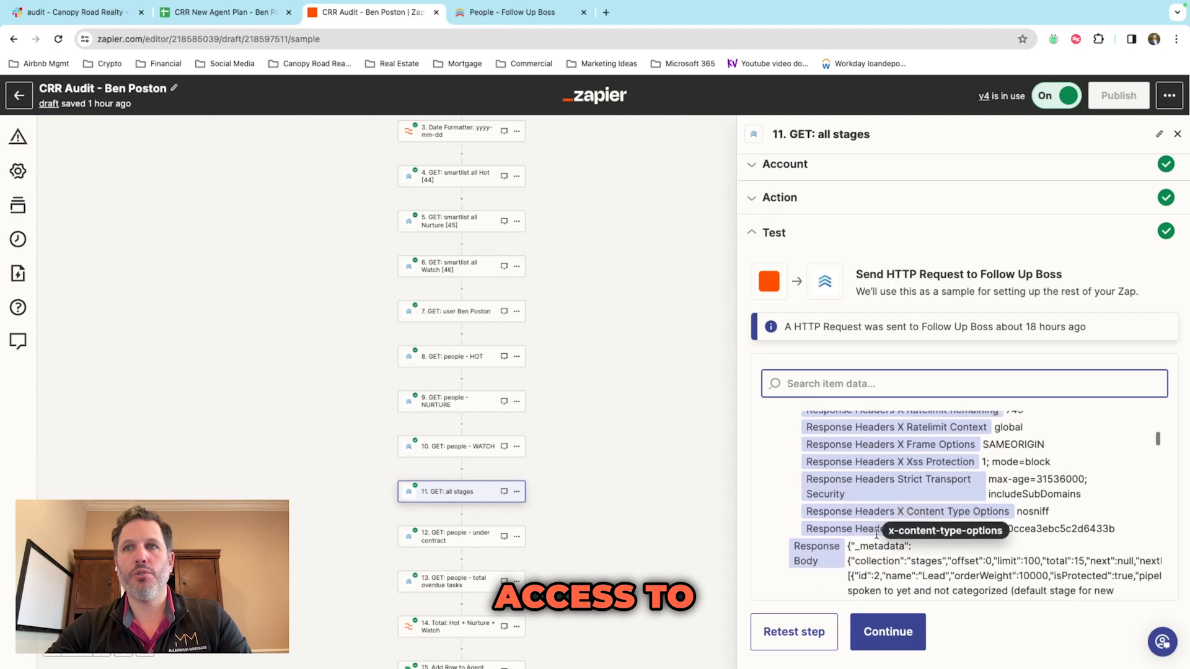
scroll(876, 538, "down", 2)
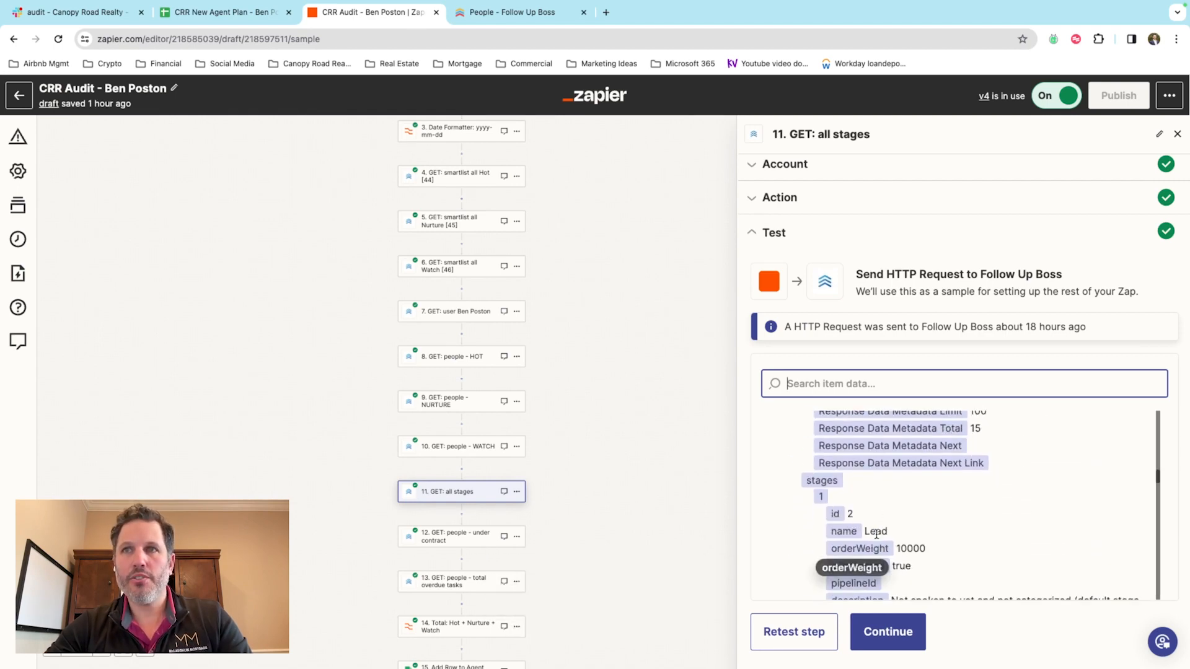
scroll(876, 508, "up", 4)
scroll(955, 554, "down", 8)
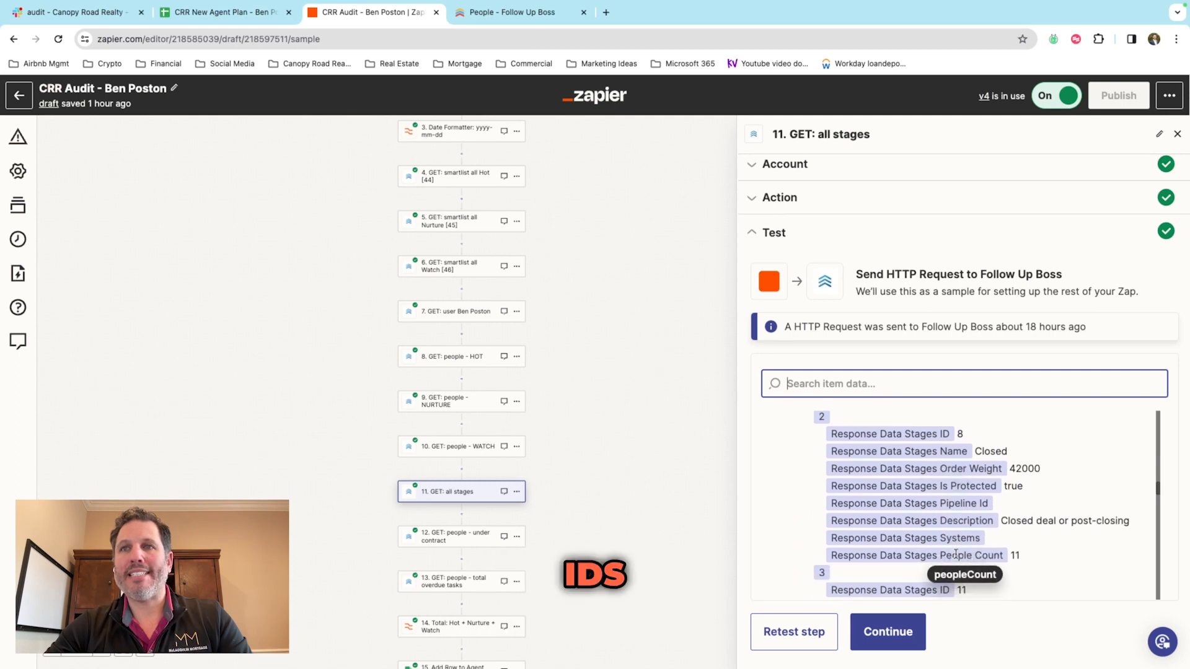
scroll(957, 493, "up", 1)
scroll(936, 456, "down", 4)
scroll(912, 446, "down", 2)
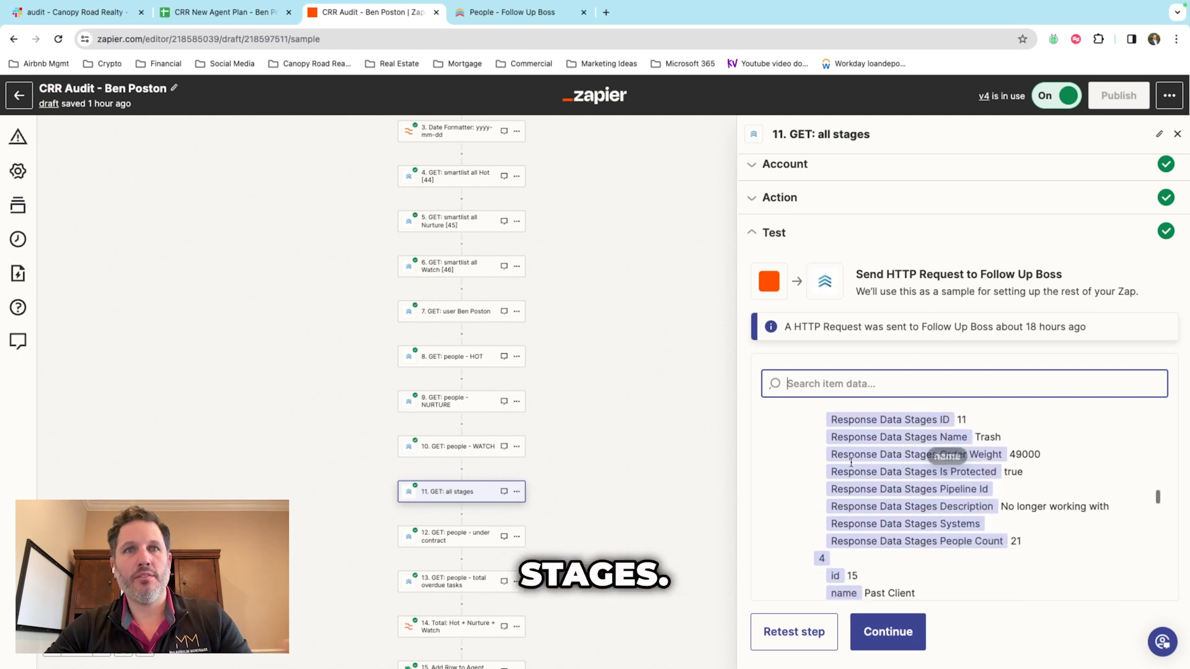
left_click(453, 539)
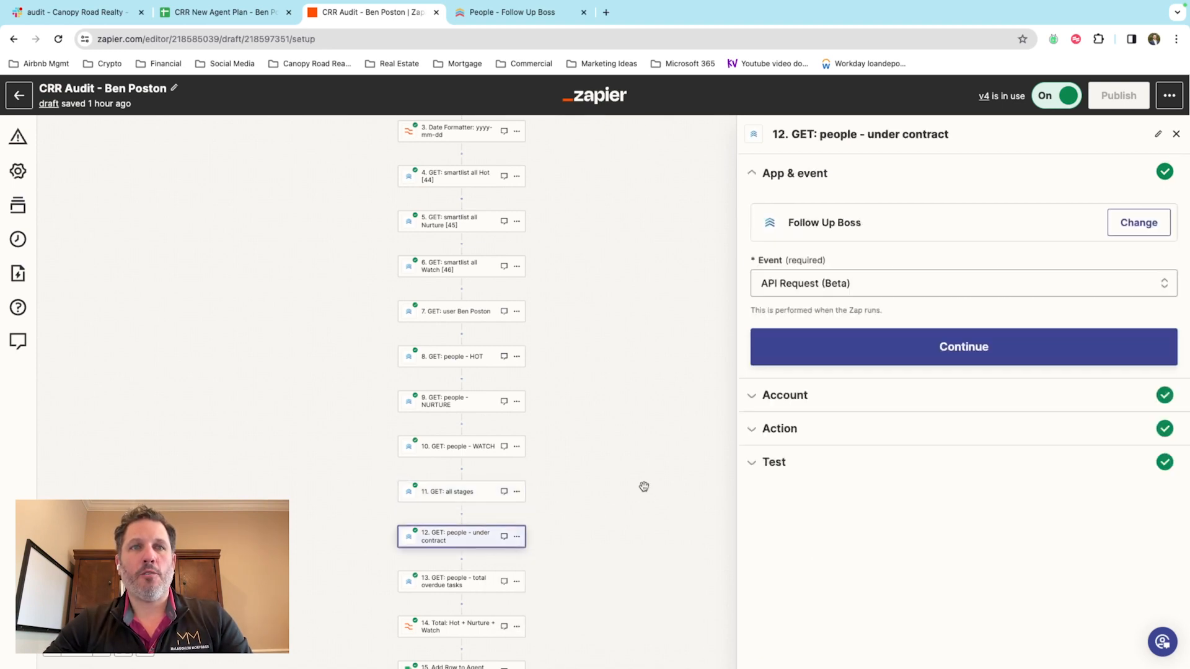
left_click(787, 400)
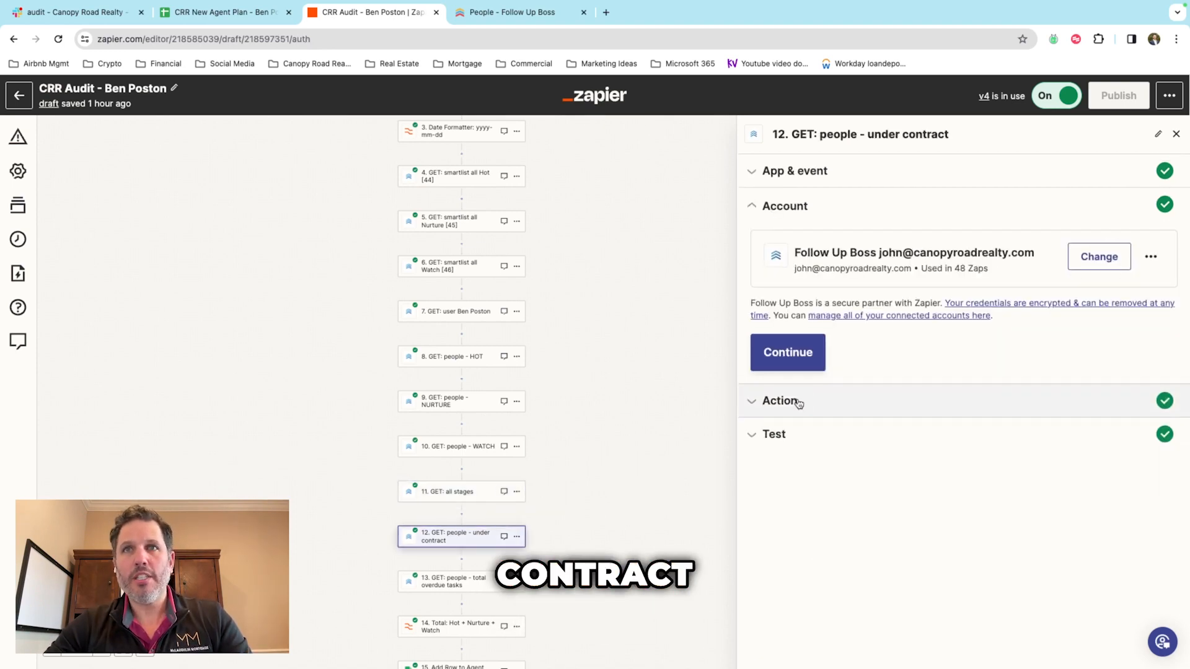
left_click(798, 403)
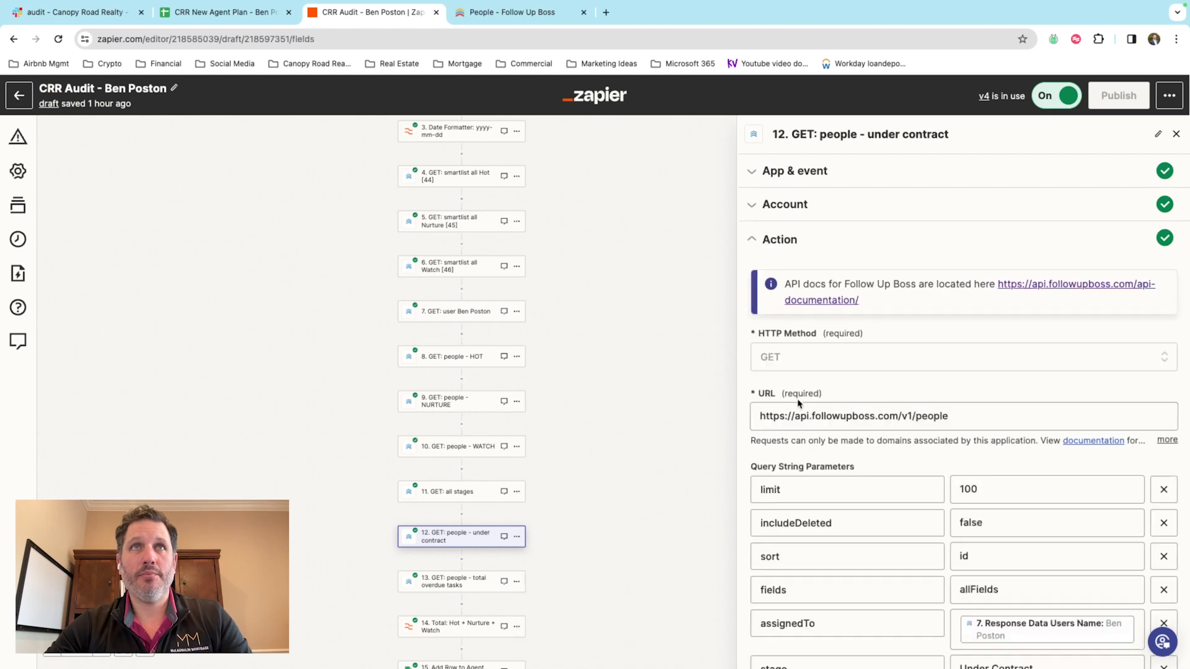
scroll(827, 404, "down", 3)
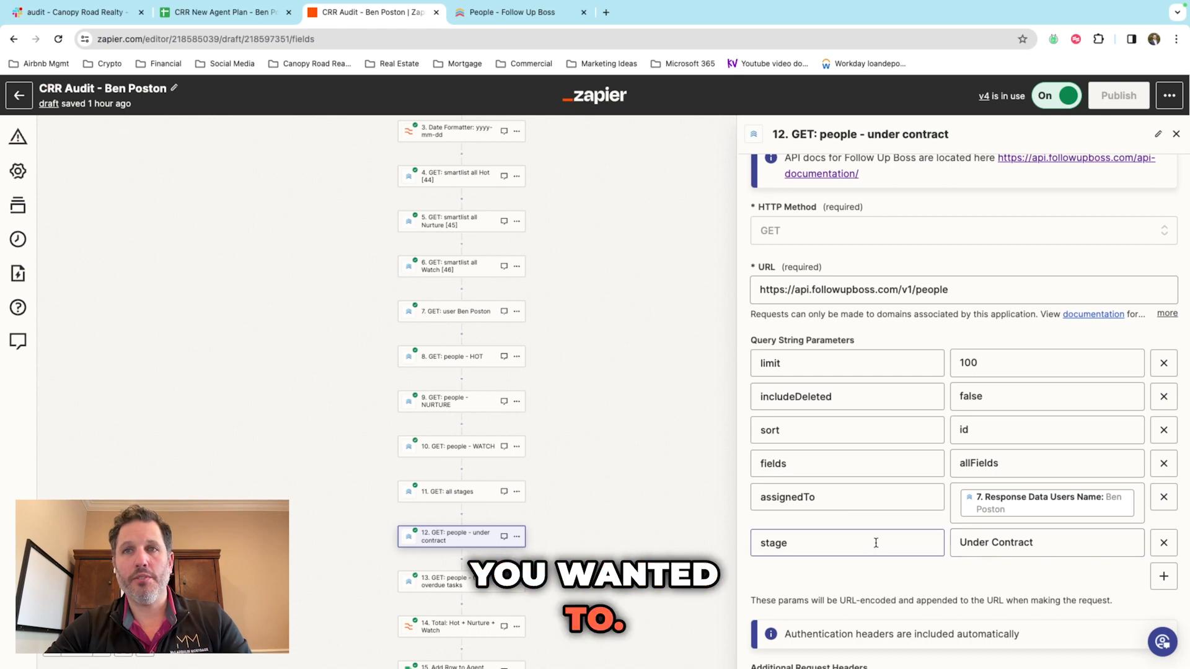
scroll(852, 516, "up", 1)
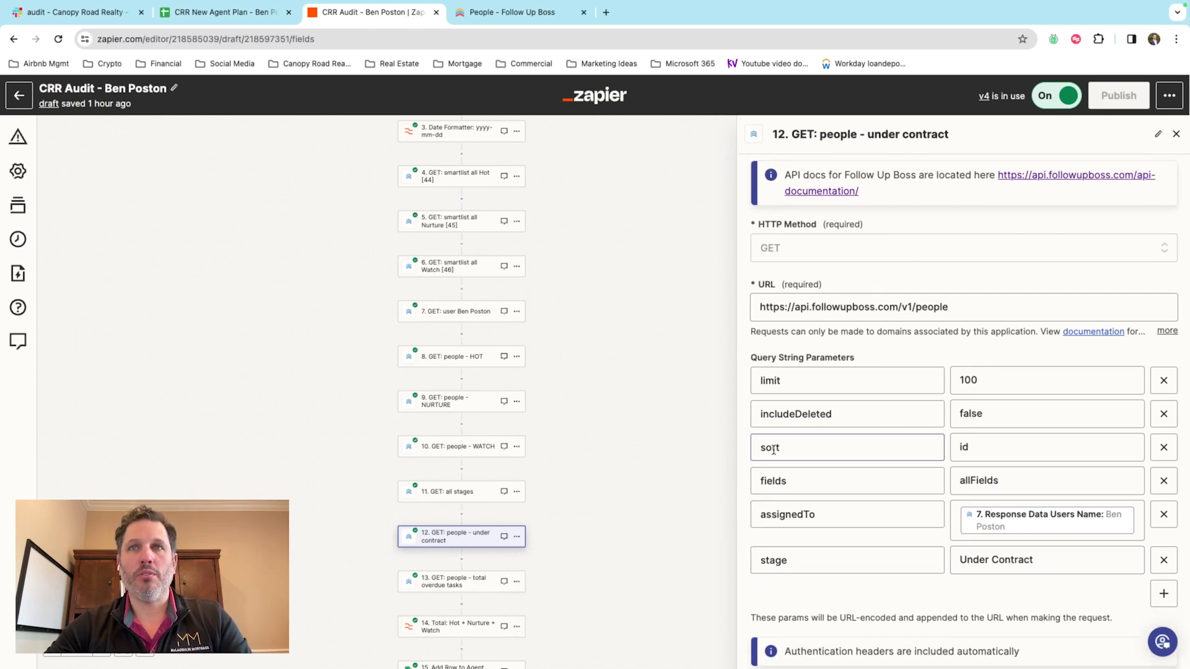
scroll(861, 453, "down", 2)
scroll(880, 436, "down", 2)
scroll(881, 438, "down", 2)
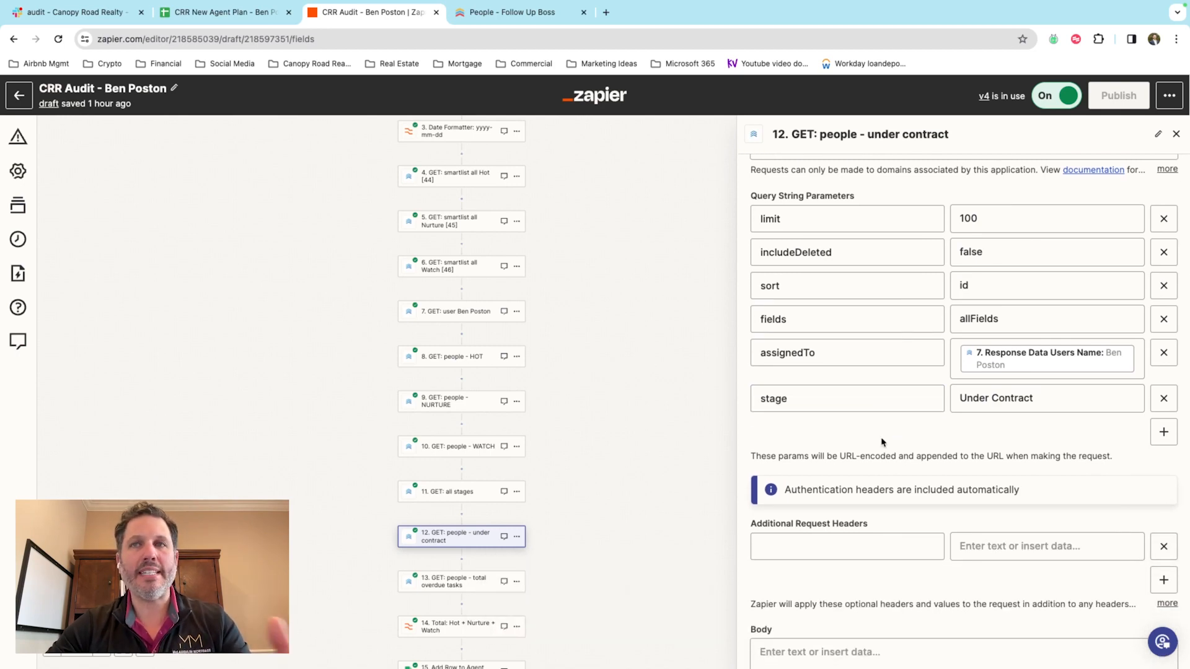
scroll(883, 441, "down", 1)
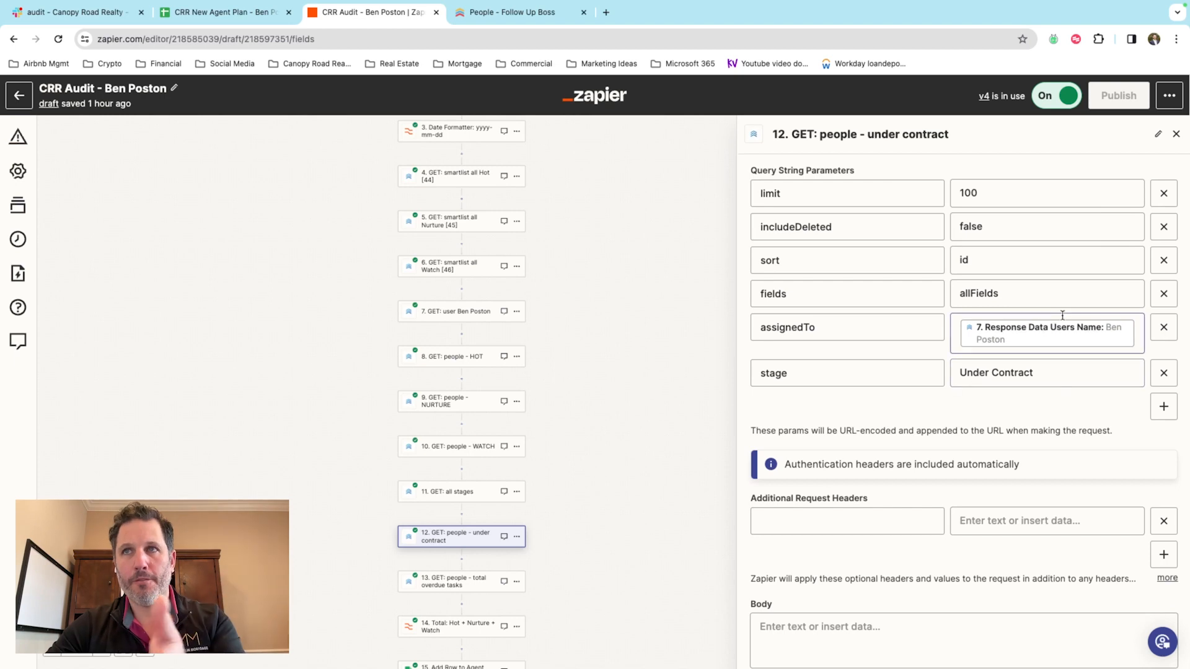
scroll(1065, 339, "up", 2)
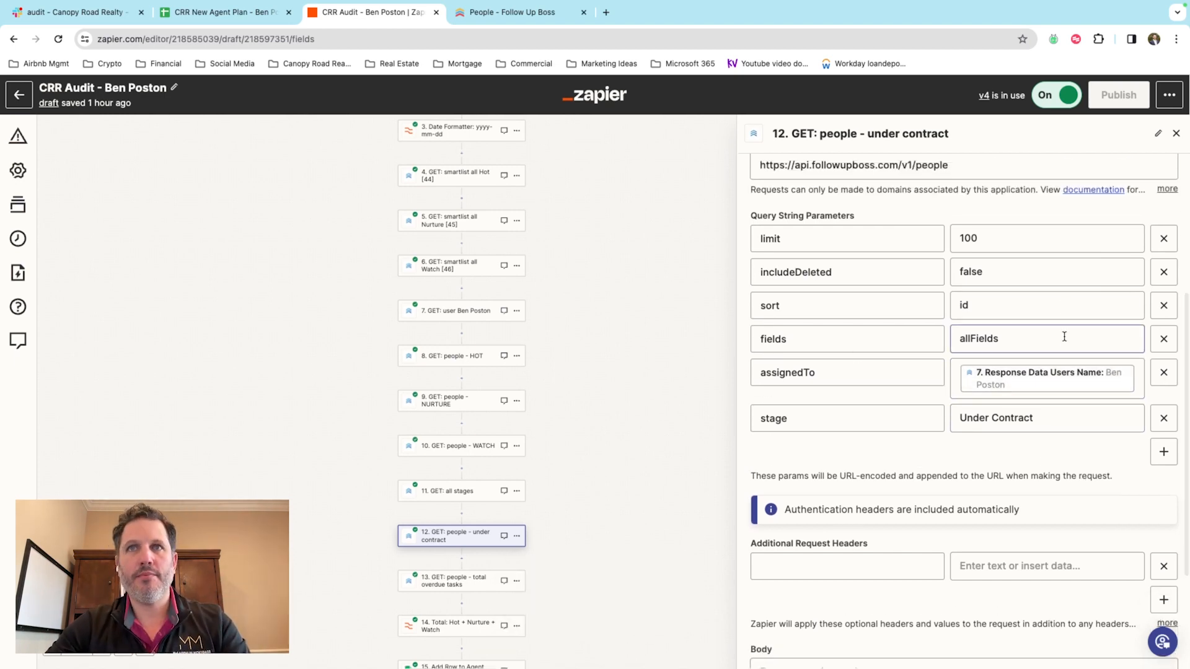
scroll(1065, 337, "down", 1)
scroll(949, 431, "down", 5)
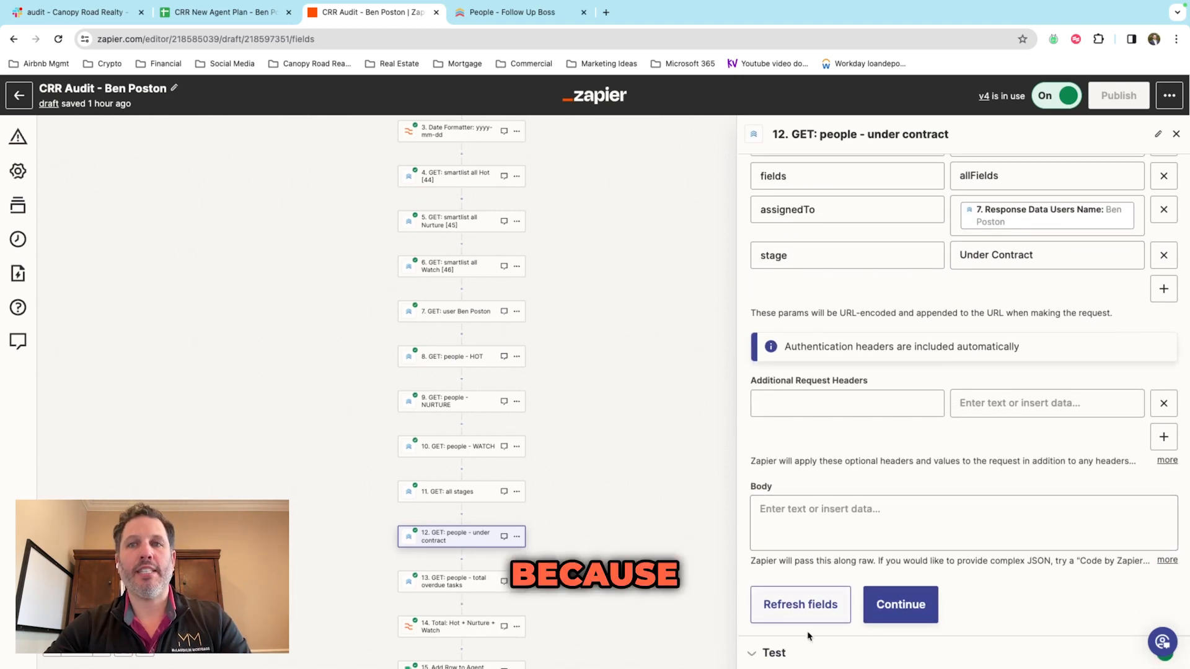
Step: Check step 12's test response metadata total of 0, then select step 13 GET: people - total overdue tasks
left_click(775, 654)
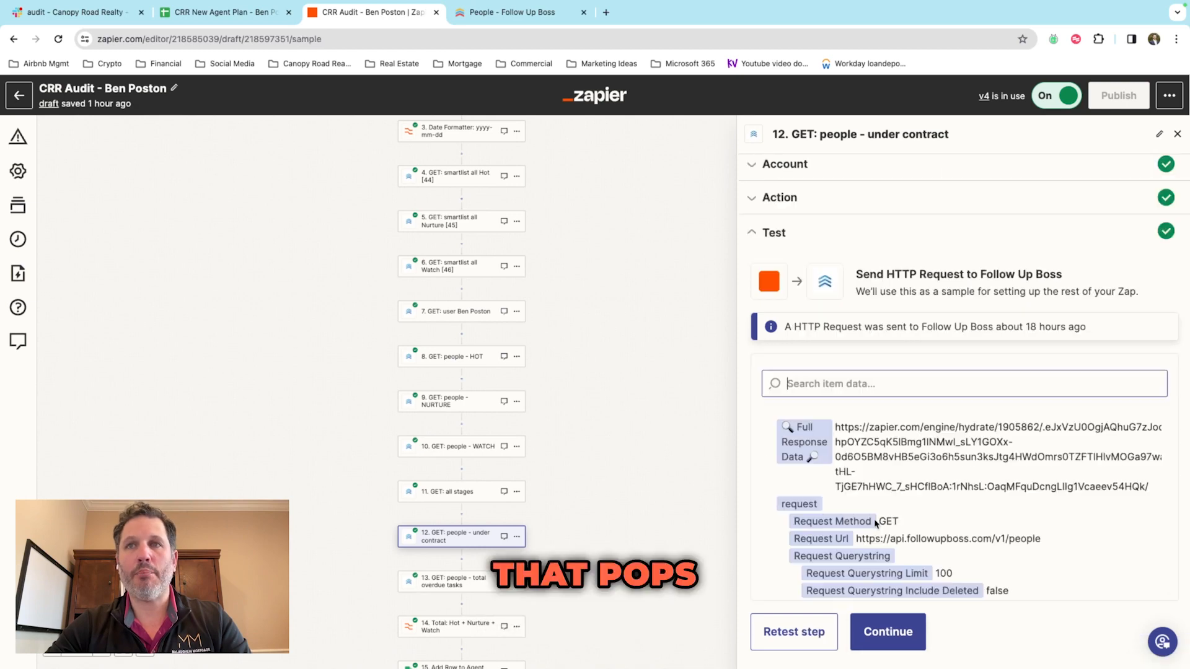
scroll(901, 495, "down", 8)
scroll(902, 495, "down", 10)
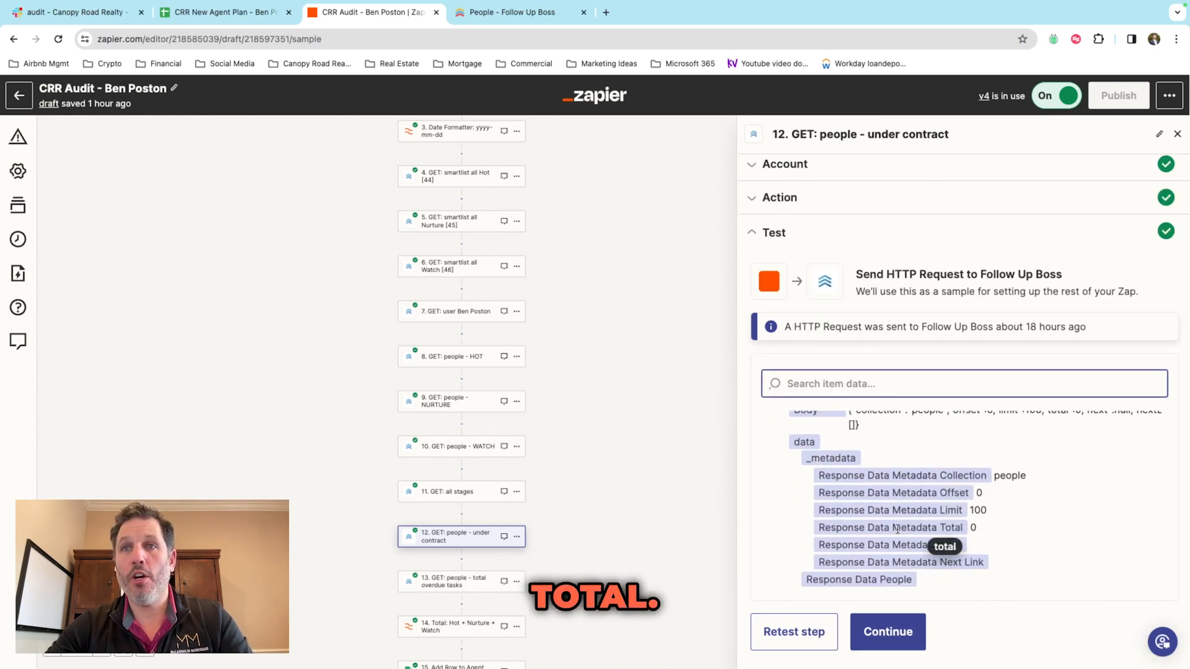
left_click_drag(978, 529, 958, 529)
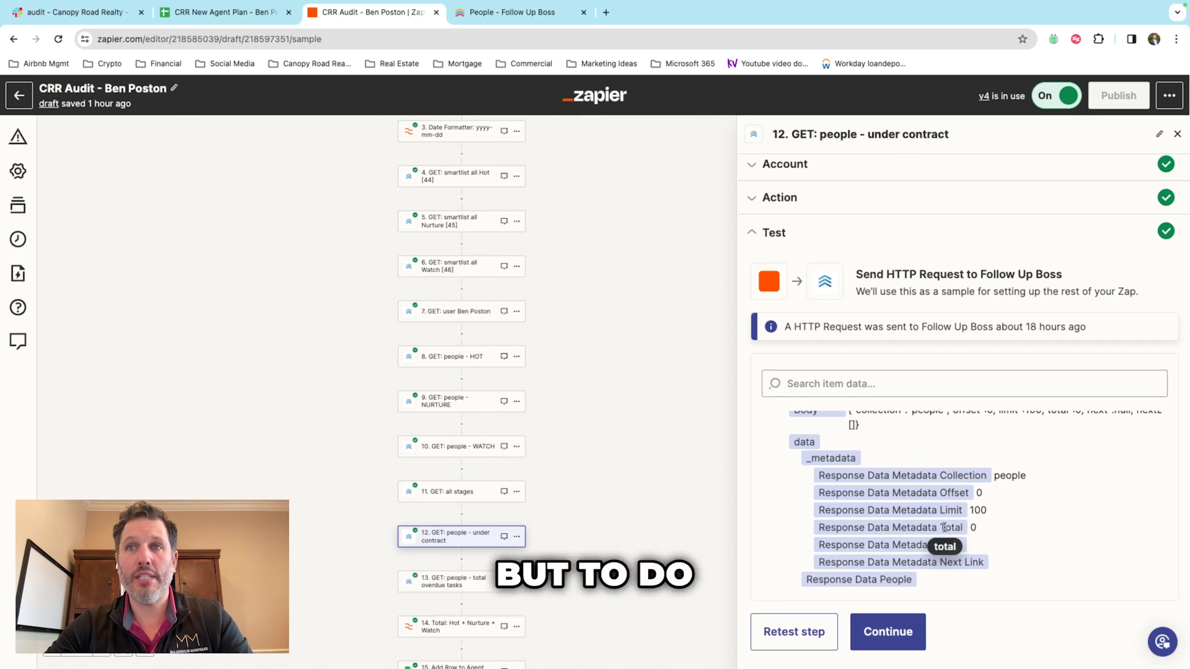
scroll(947, 528, "up", 1)
scroll(640, 403, "down", 1)
scroll(640, 403, "down", 2)
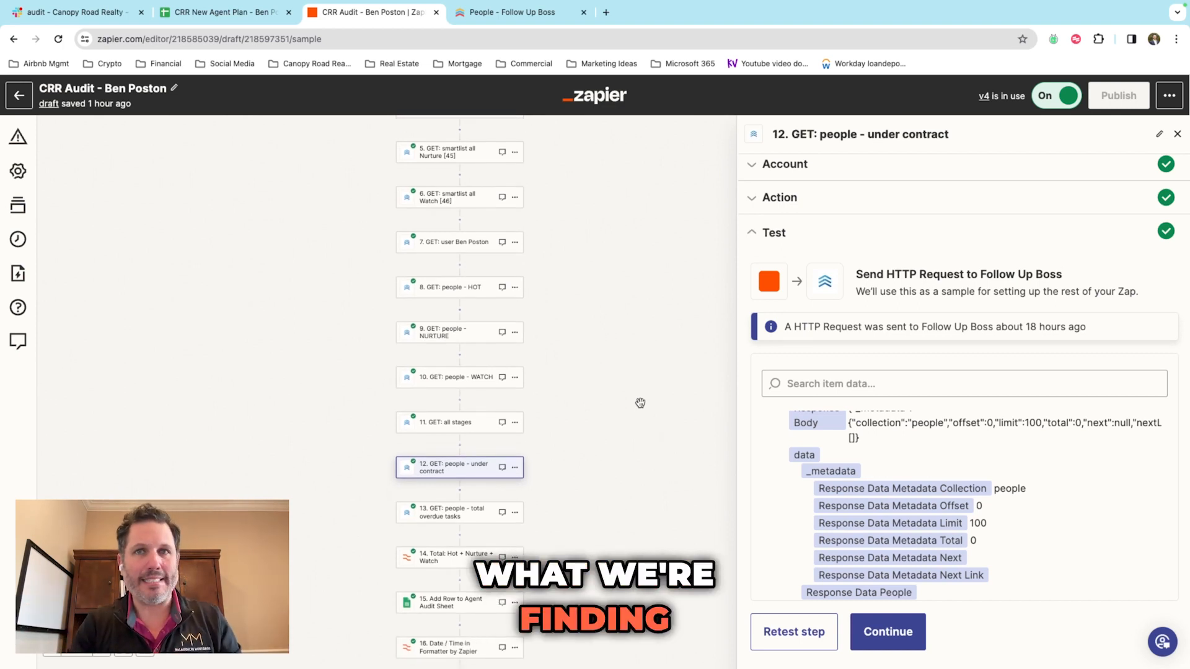
scroll(557, 421, "down", 3)
scroll(789, 466, "down", 1)
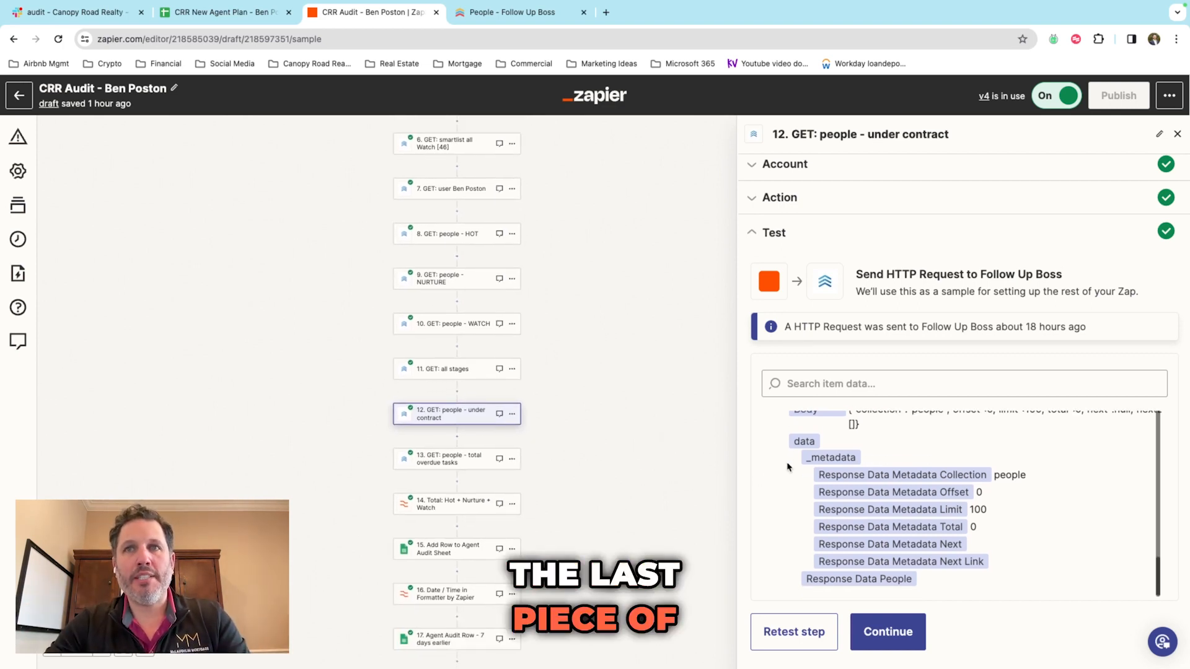
left_click(443, 458)
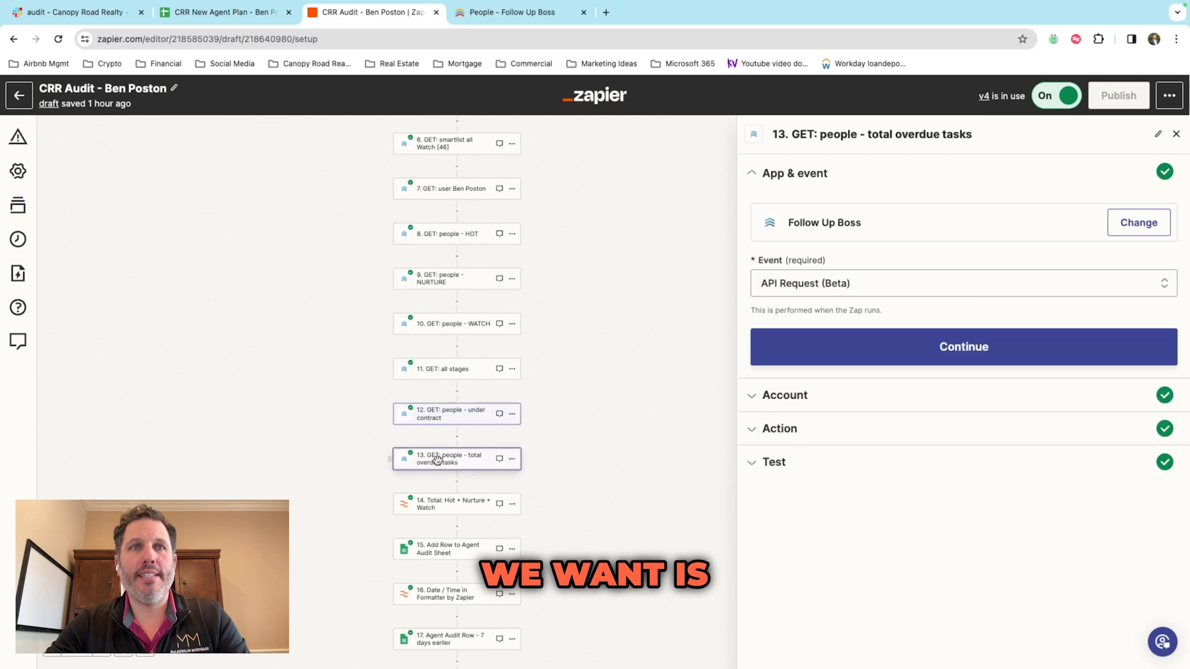
Step: Expand step 13's /v1/tasks request with isCompleted false, due overdue and dueEnd from step 3
left_click(790, 430)
scroll(972, 411, "down", 3)
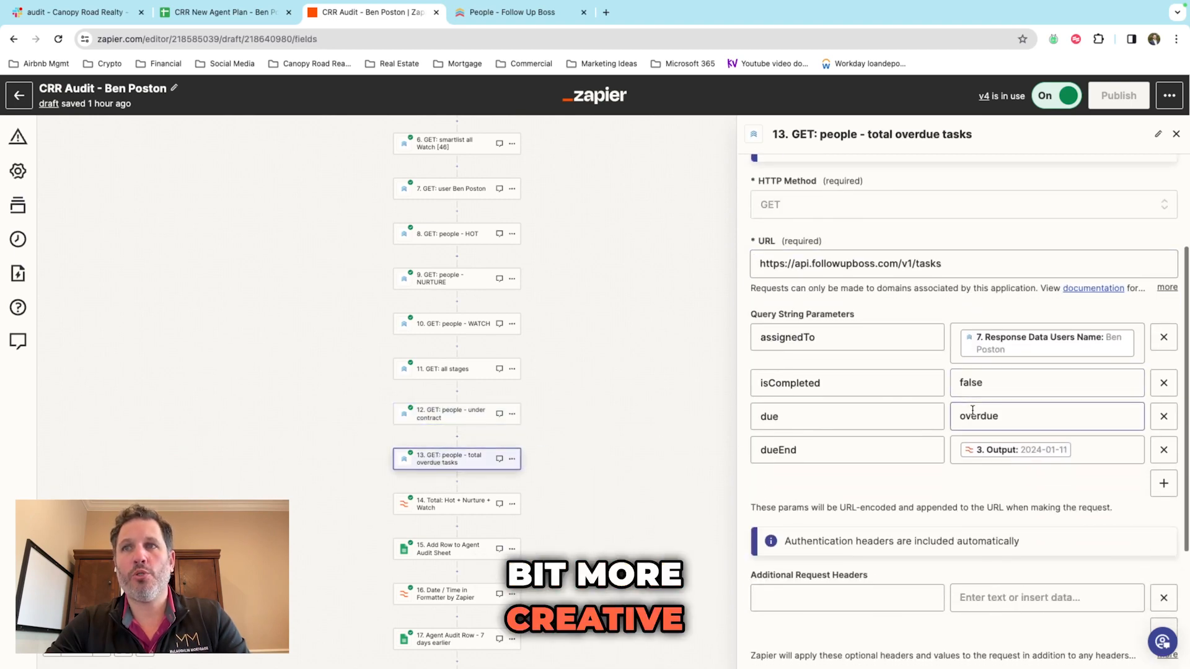
scroll(972, 410, "up", 1)
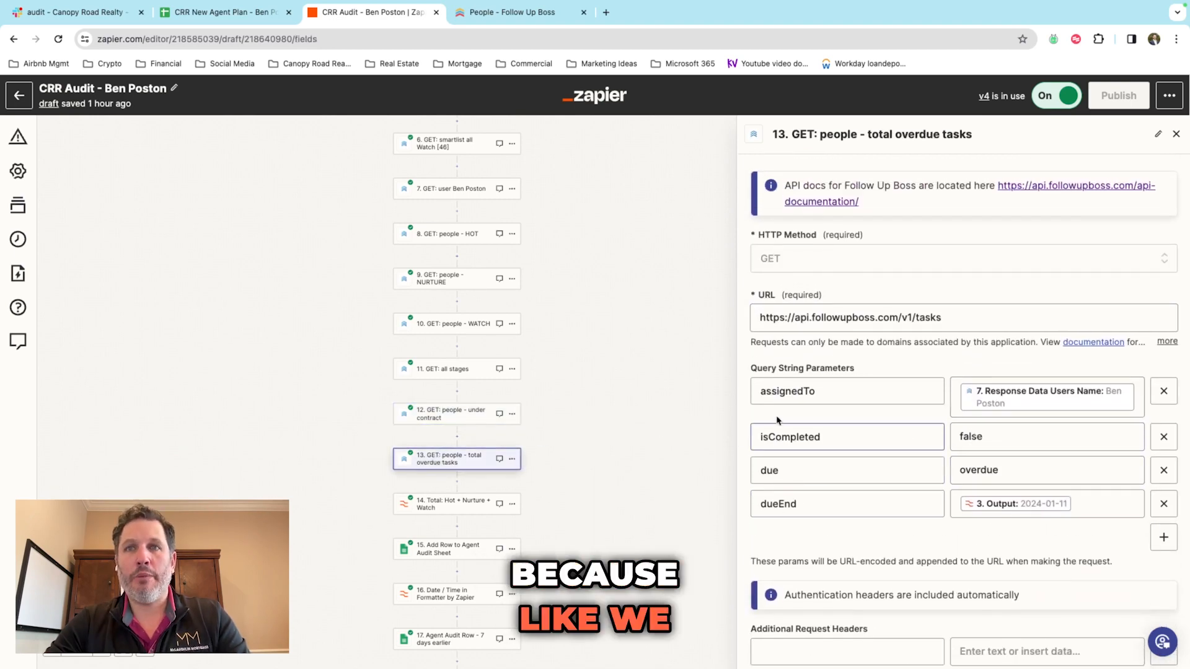
scroll(556, 480, "up", 6)
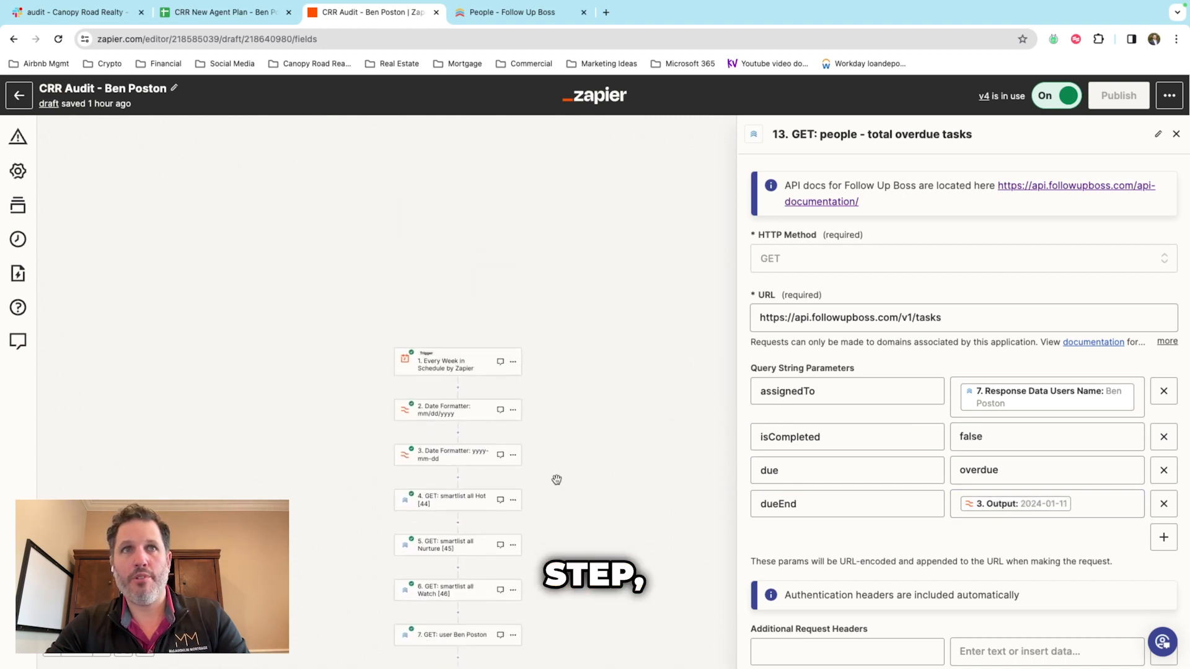
scroll(557, 479, "down", 5)
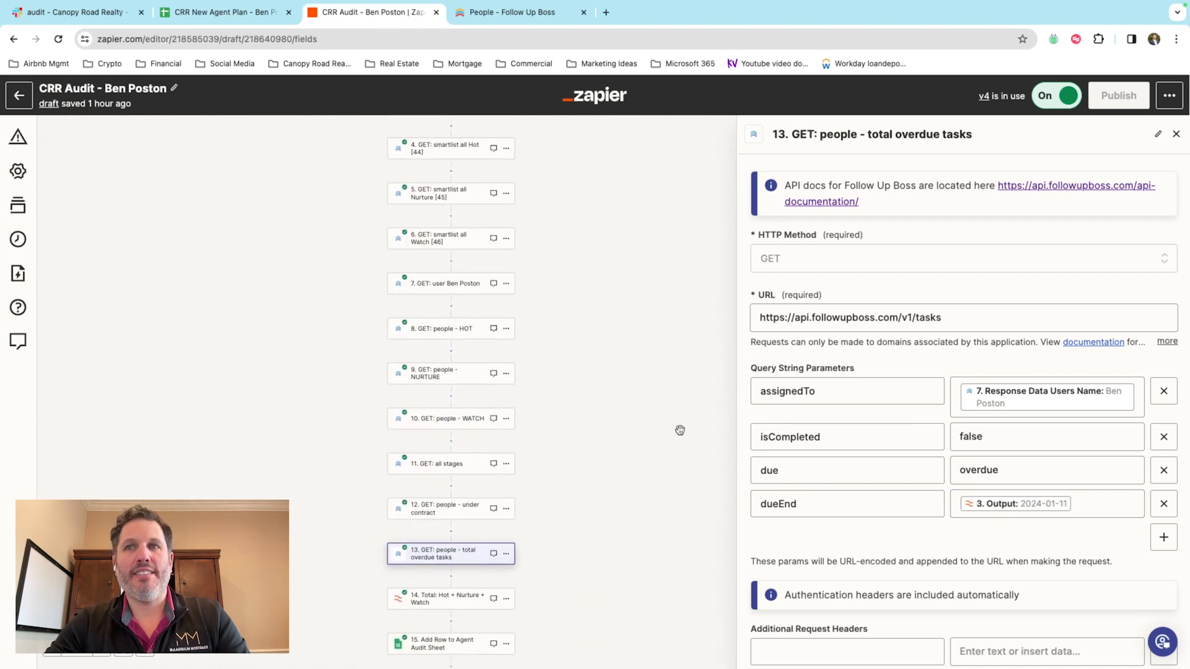
scroll(680, 430, "down", 1)
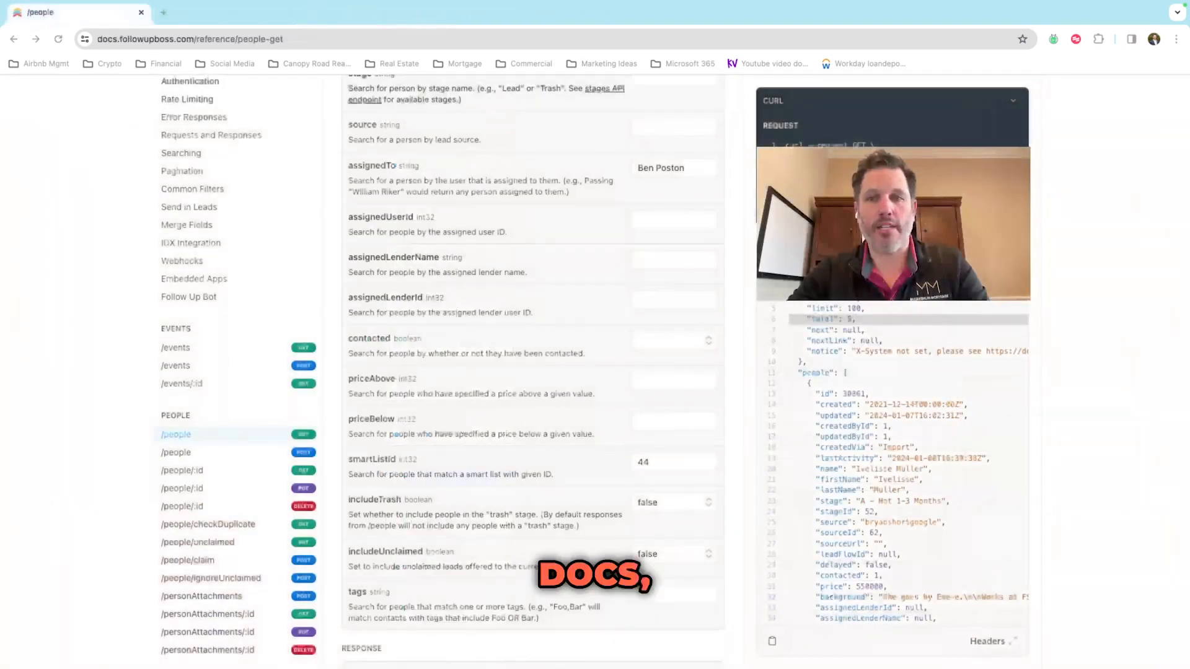
Step: Search the Follow Up Boss /people docs for 'iscomple' and find no isCompleted parameter
scroll(654, 367, "up", 2)
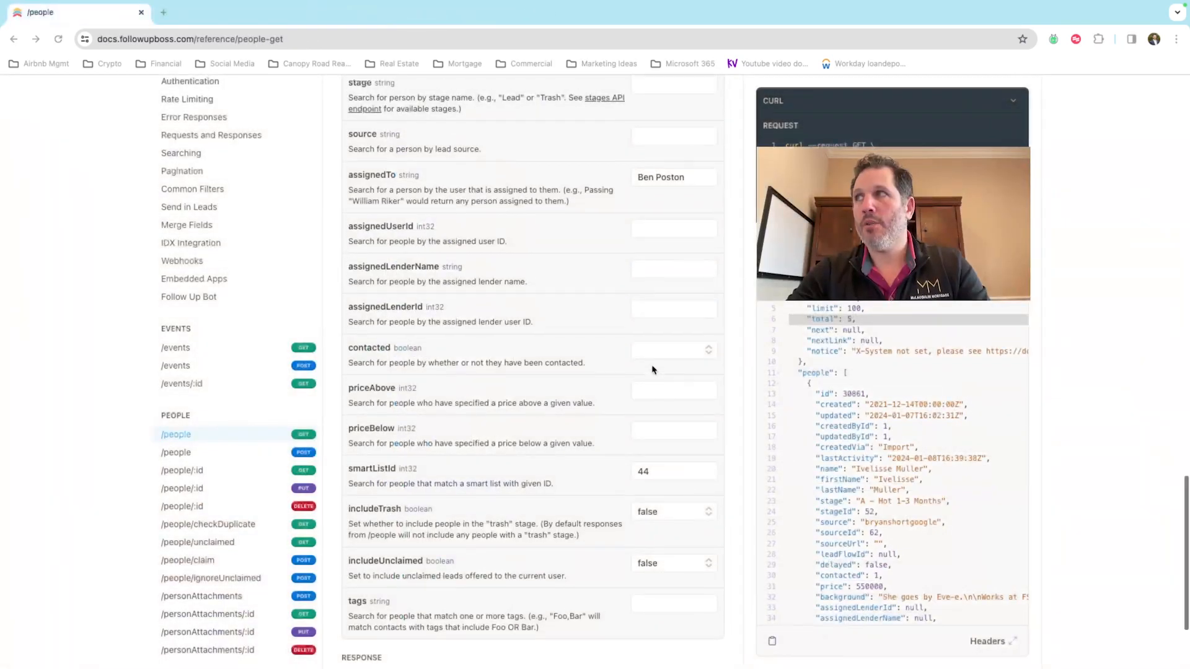
scroll(650, 370, "up", 2)
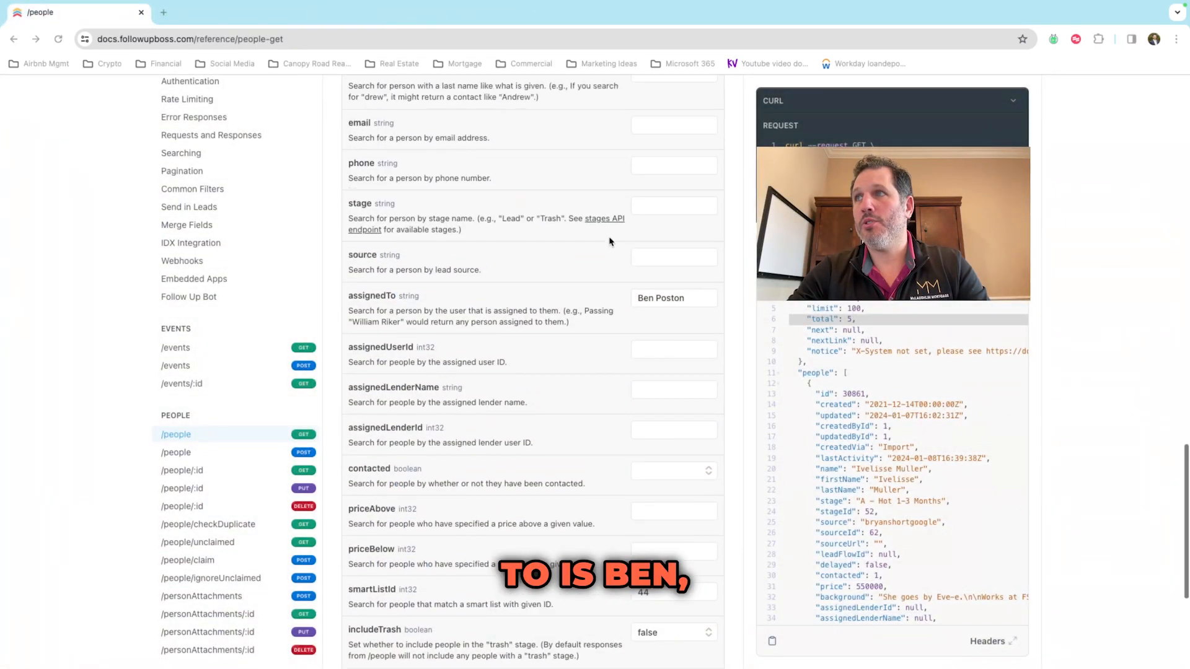
scroll(610, 242, "down", 2)
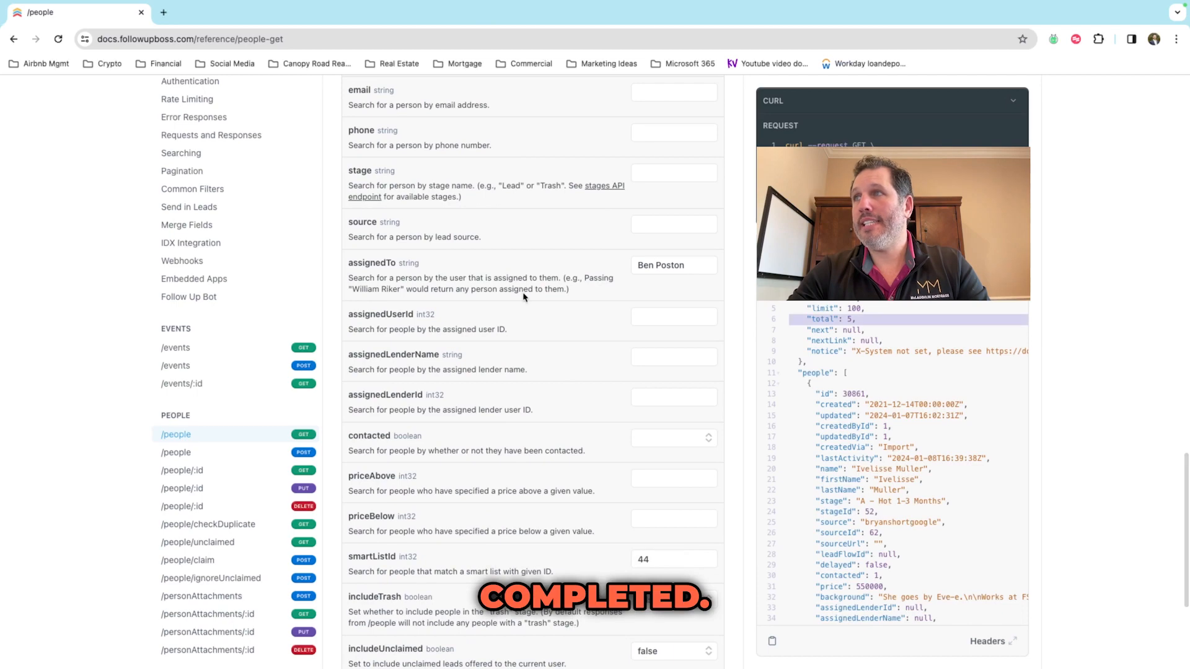
scroll(609, 368, "down", 2)
key("ctrl+f")
type("iscomple")
scroll(610, 368, "down", 2)
scroll(610, 368, "up", 6)
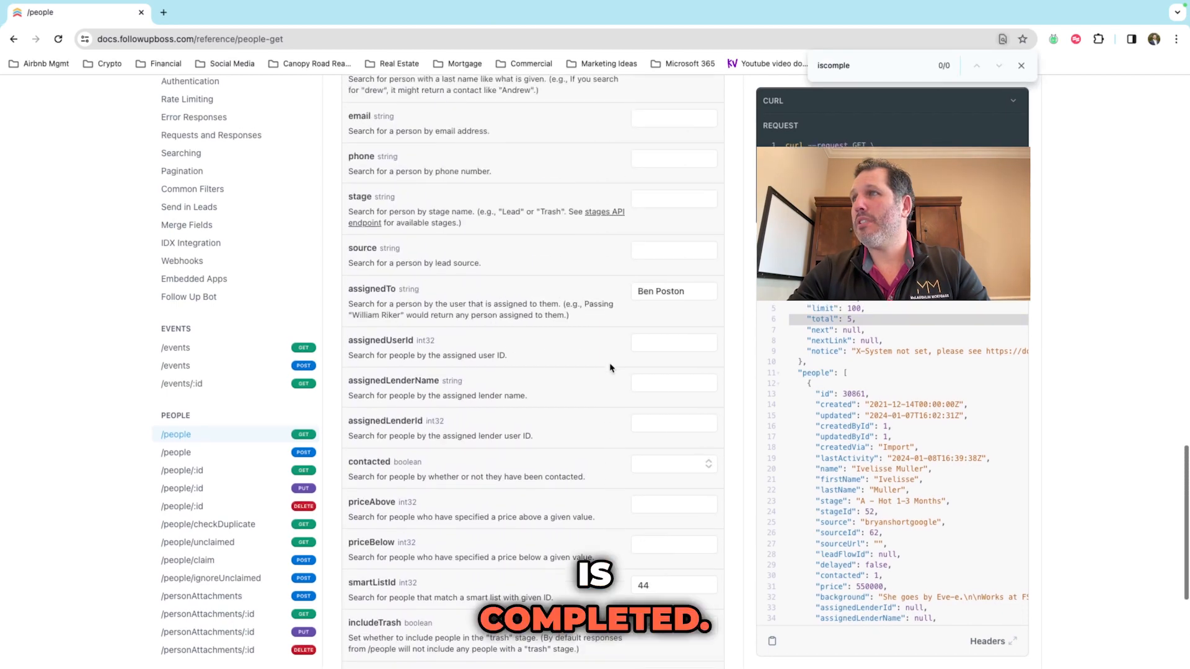
scroll(609, 368, "up", 8)
scroll(607, 370, "down", 12)
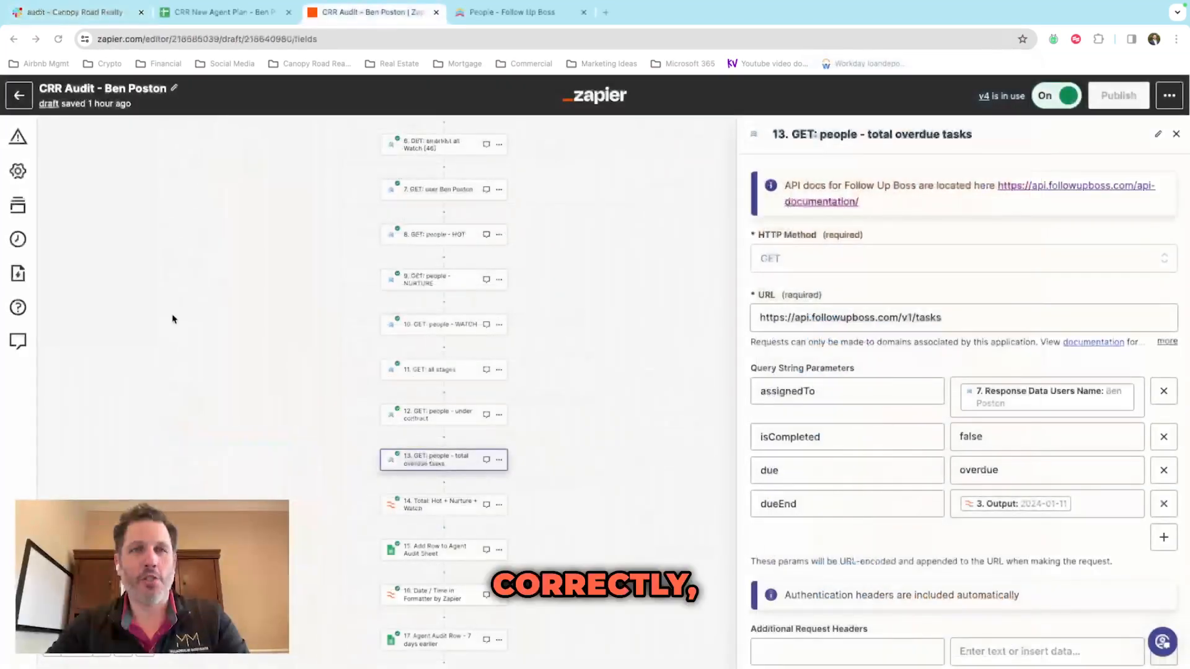
Step: Rename step 13 to 'GET: tasks - total overdue tasks'
scroll(584, 433, "down", 2)
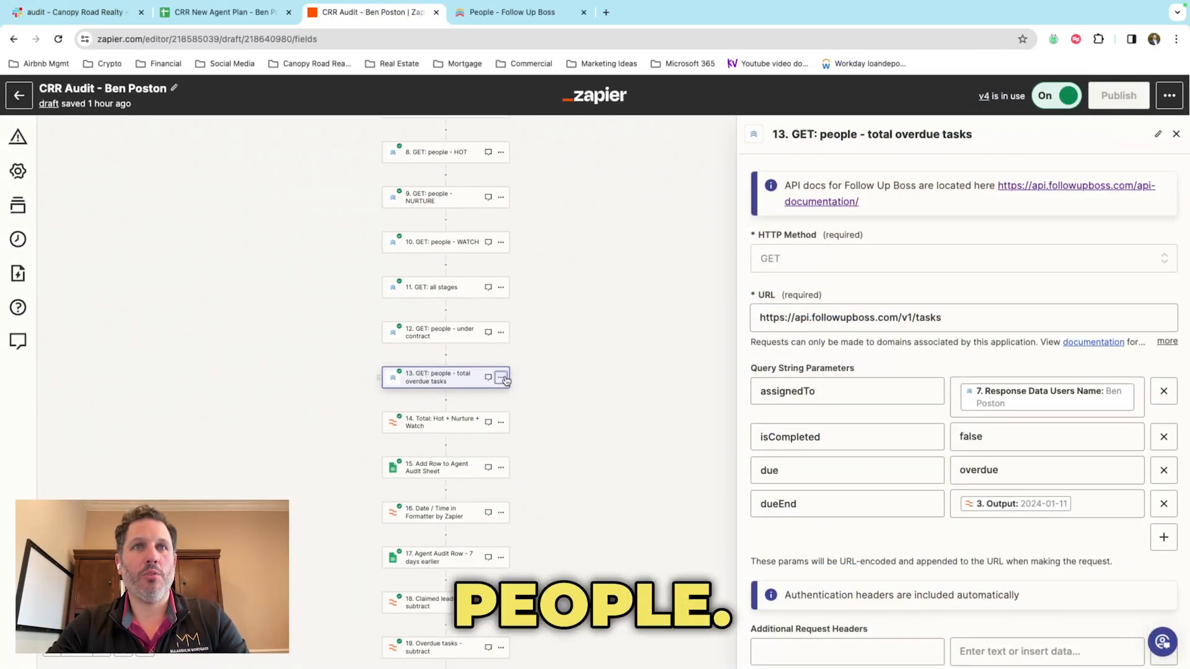
left_click(501, 377)
left_click(545, 385)
double_click(314, 342)
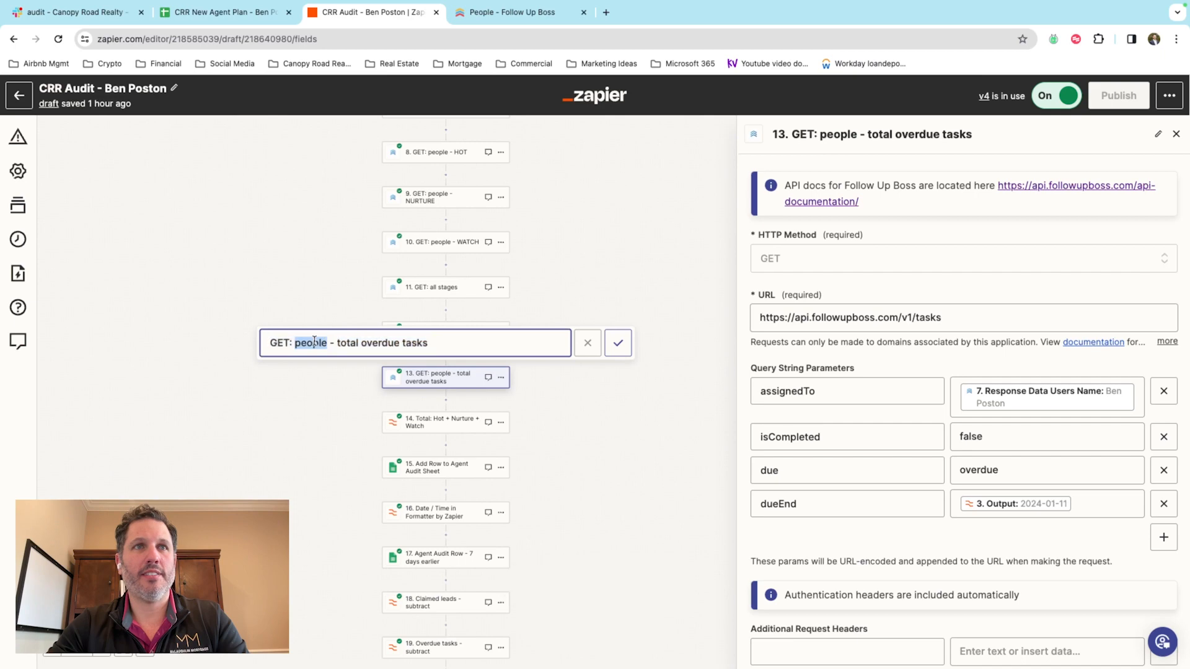
type("tasks")
key("Return")
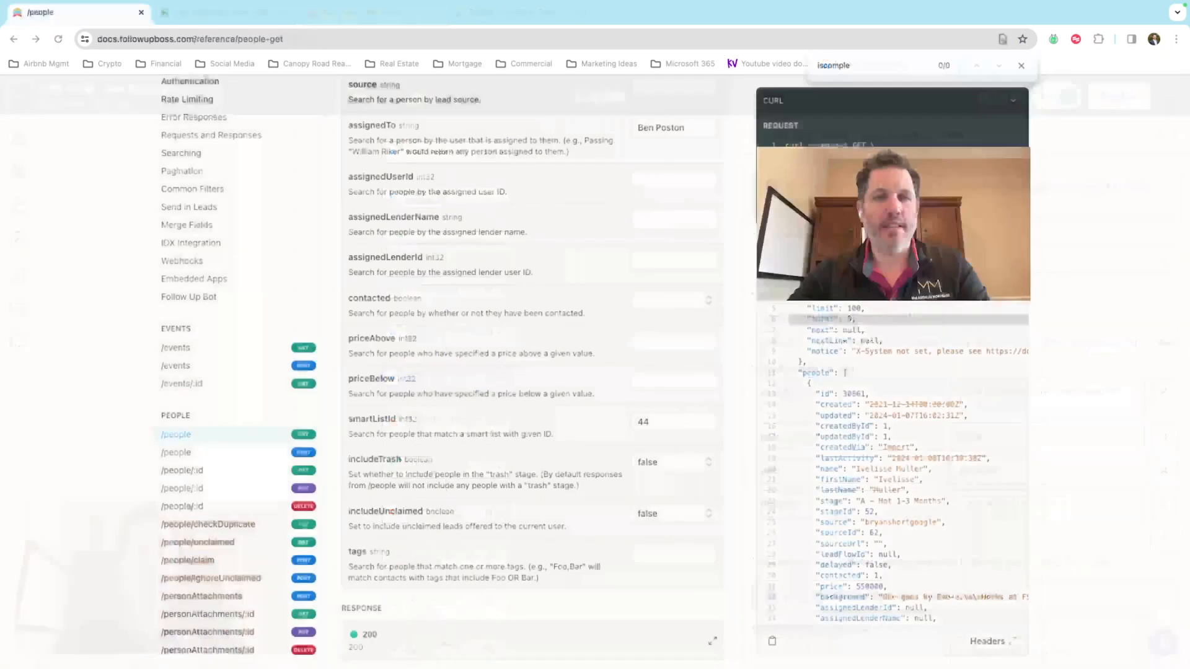
Step: Open the /tasks API reference and enter the agent's name as the assignedTo value
scroll(228, 412, "down", 5)
scroll(228, 412, "down", 15)
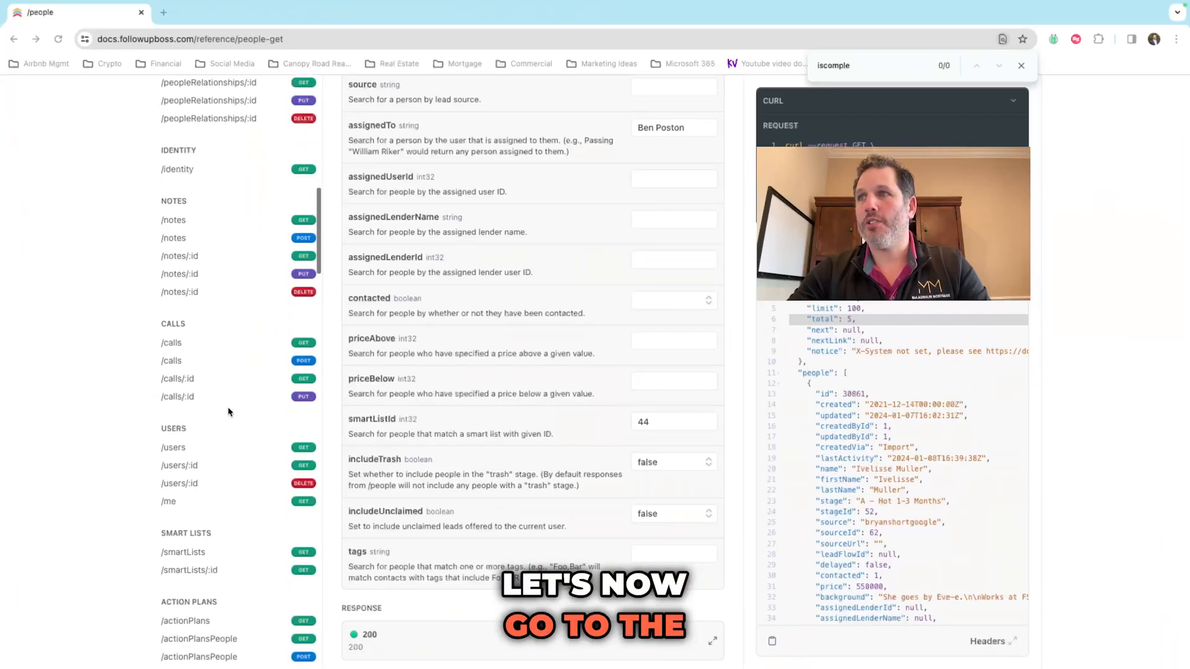
left_click(213, 451)
scroll(476, 416, "down", 3)
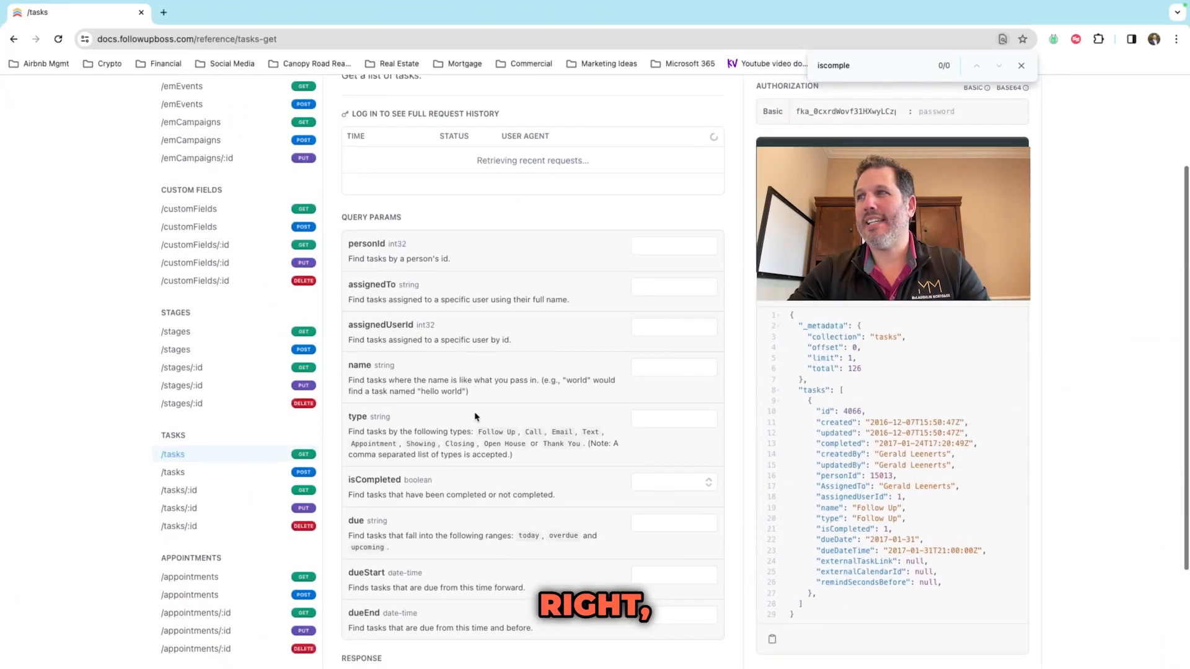
left_click(673, 251)
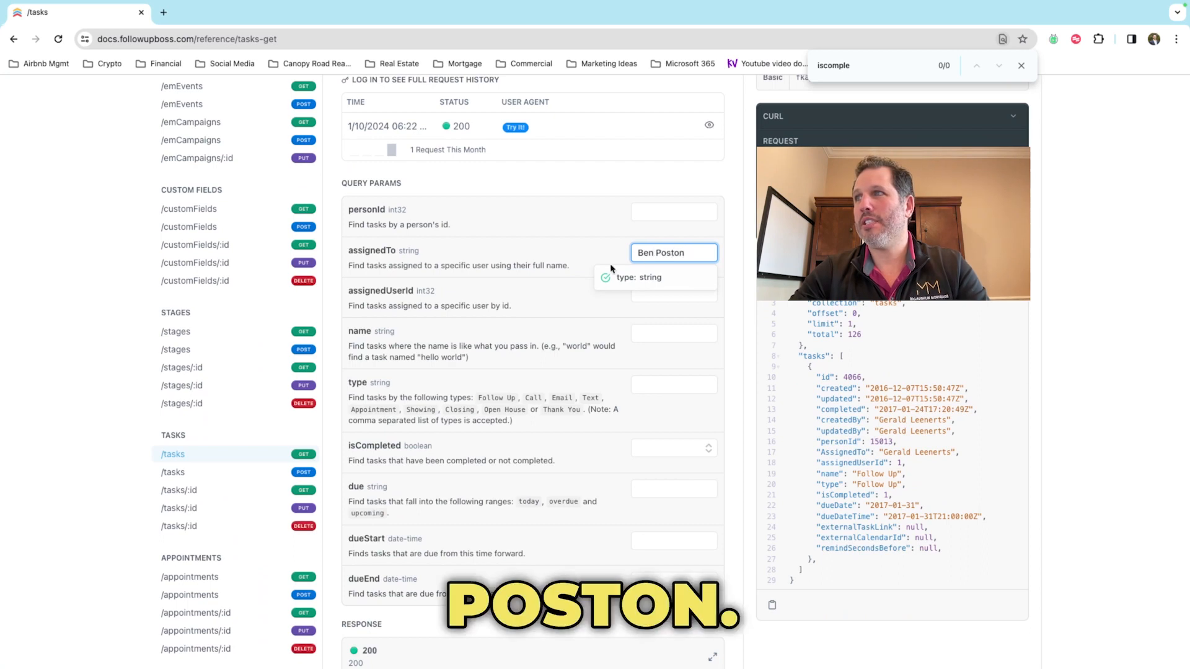
left_click(510, 323)
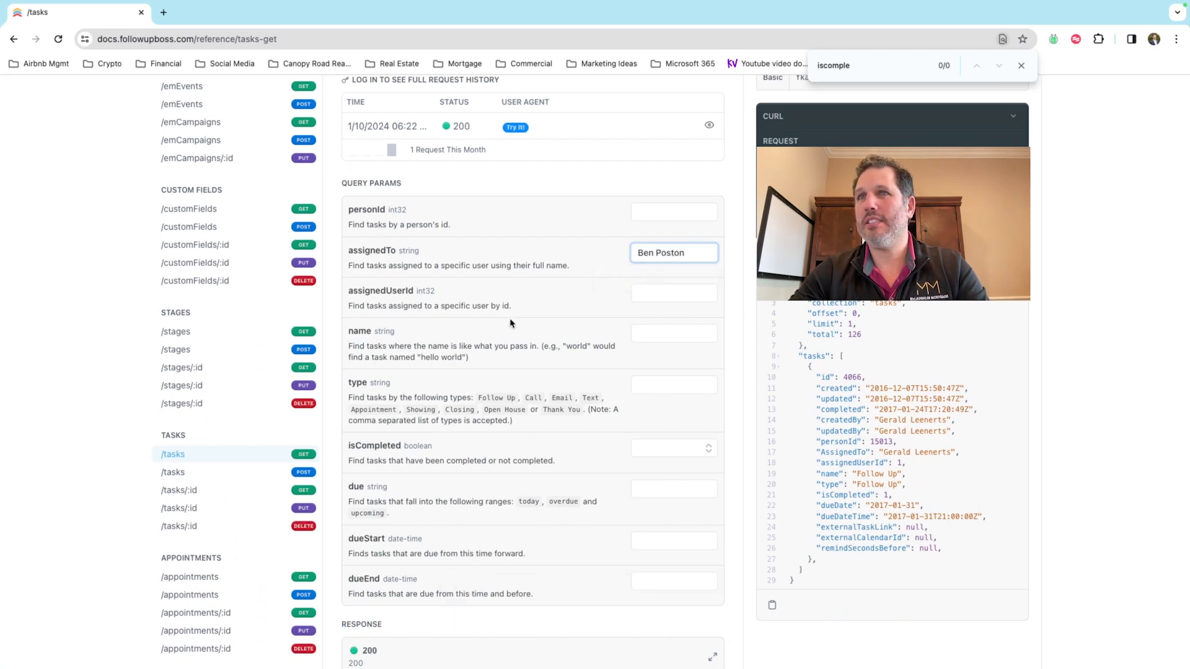
Step: Set isCompleted to false, due to overdue, and dueEnd to 2024-01-11
scroll(543, 310, "down", 2)
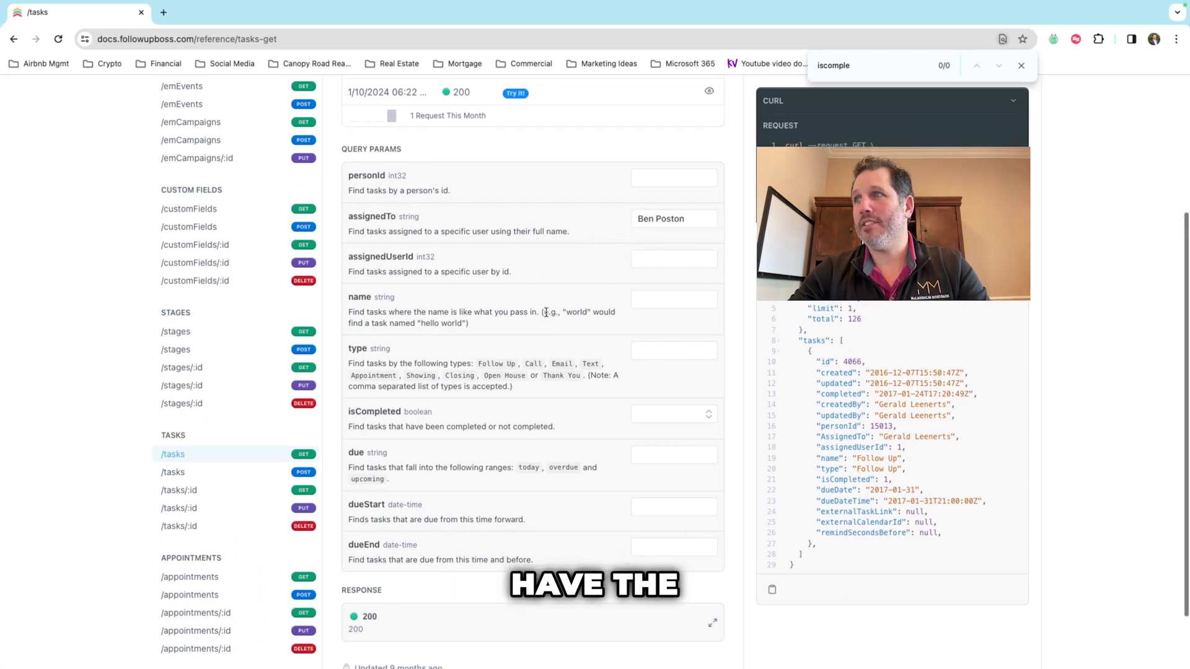
left_click(645, 368)
left_click(654, 402)
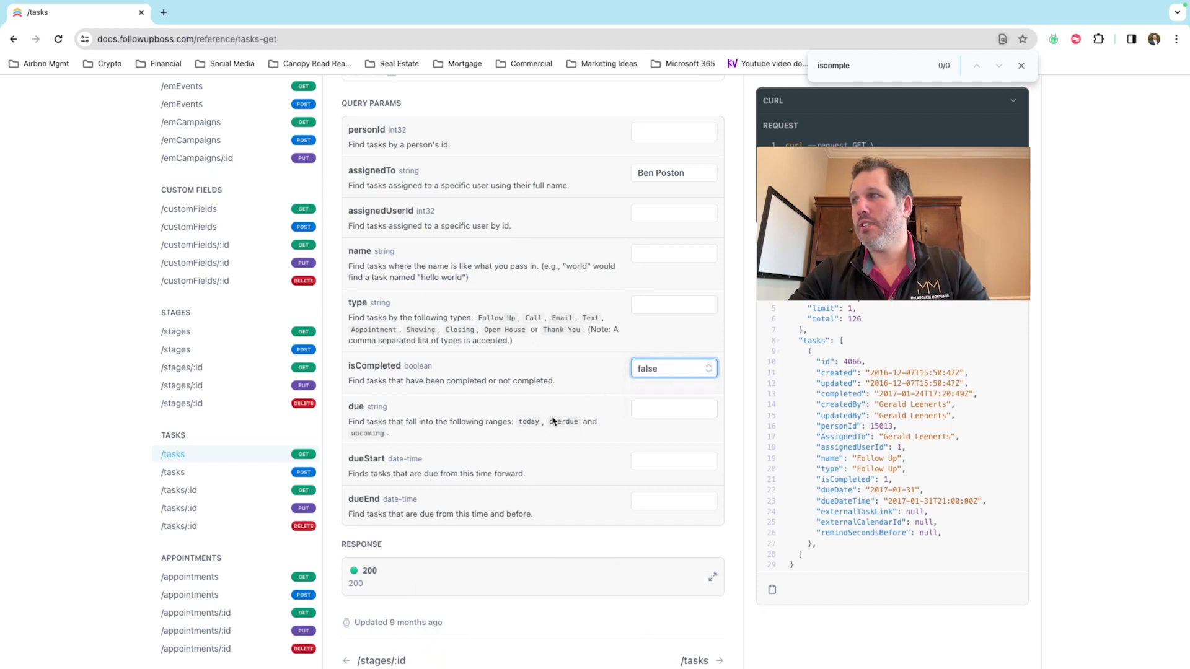
left_click(666, 411)
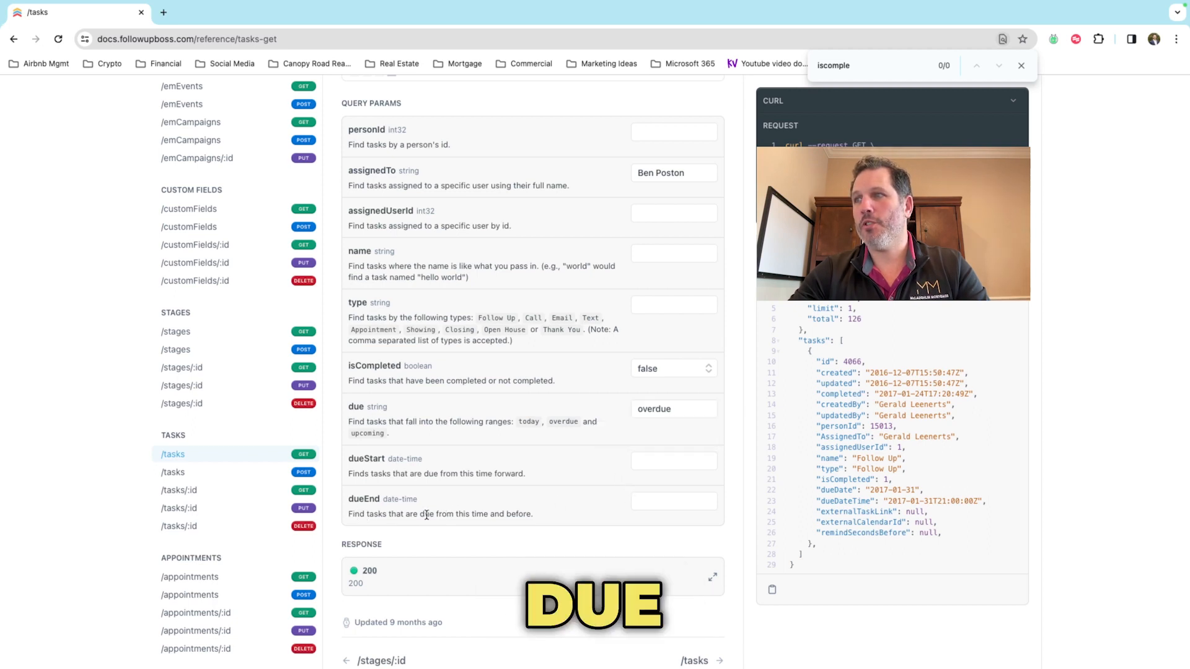
left_click(673, 503)
left_click(677, 504)
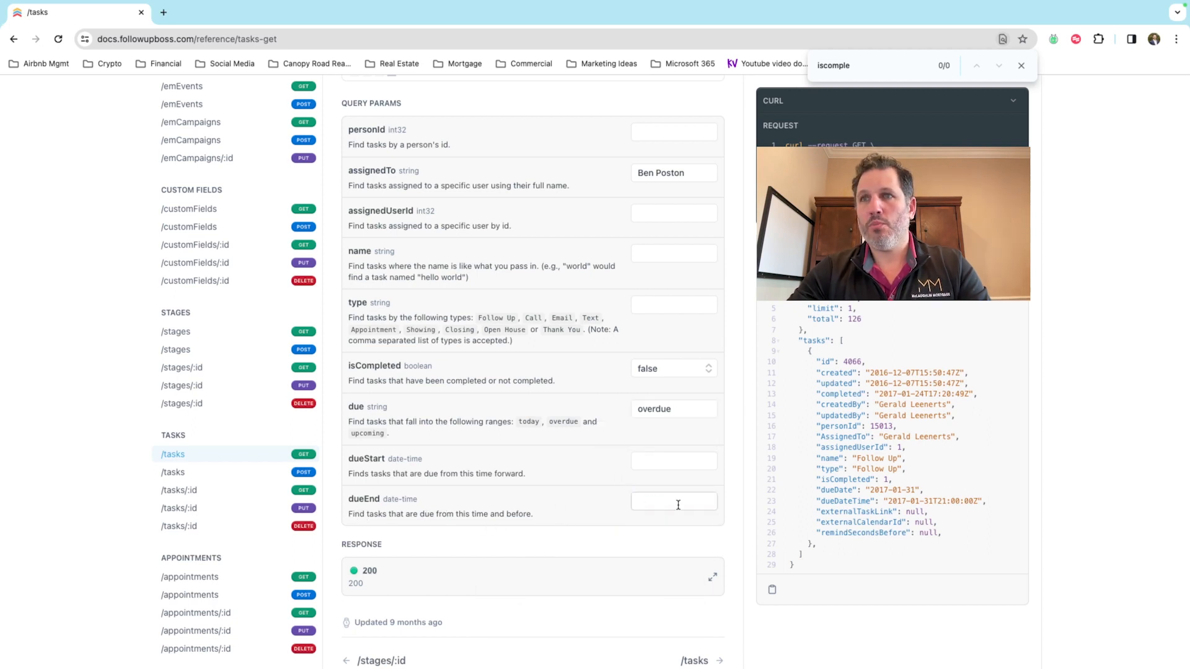
left_click(681, 504)
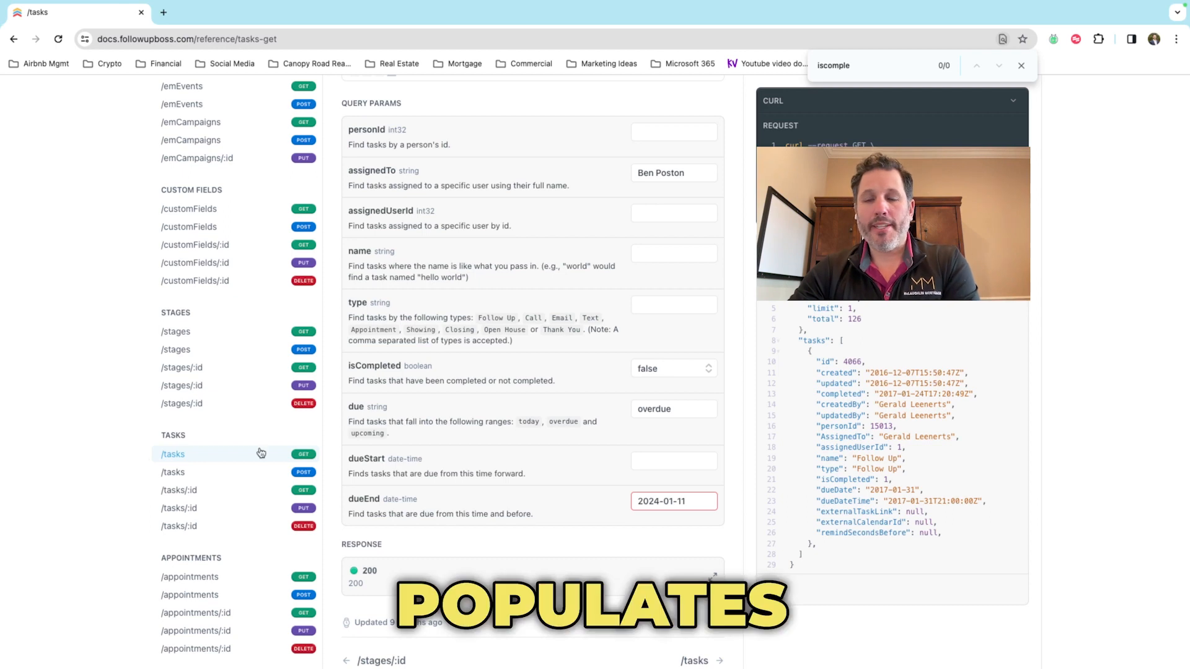
Step: Send the /tasks request and search the live response for its "total": 57
left_click(1001, 207)
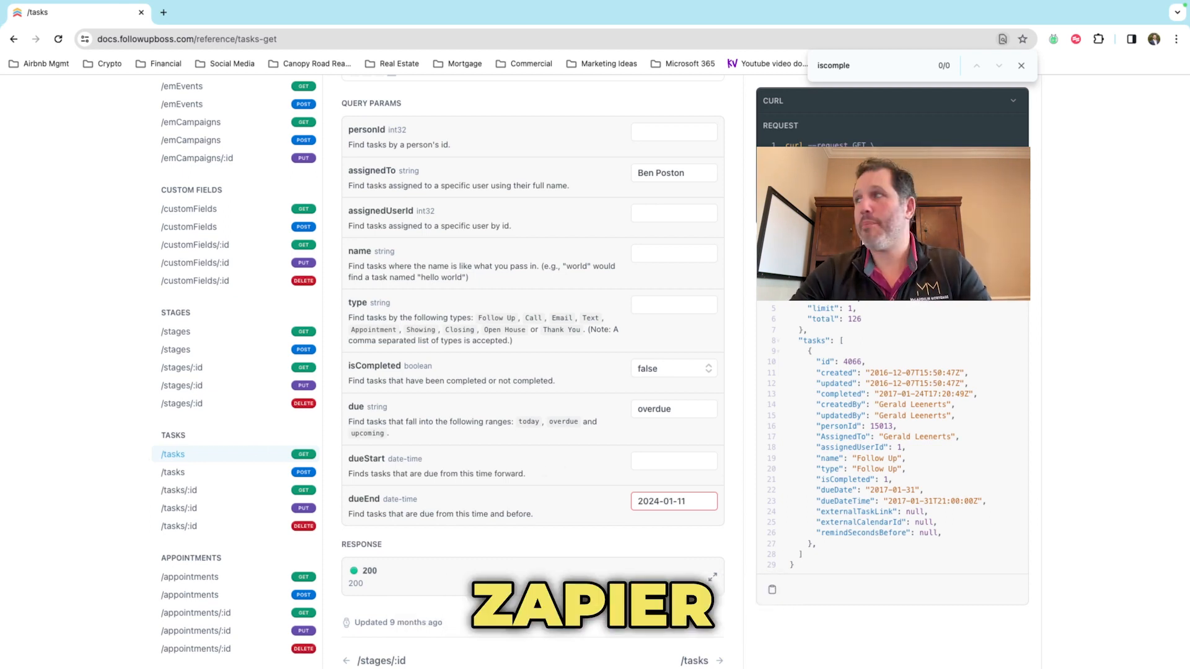
scroll(977, 311, "down", 1)
scroll(951, 324, "down", 3)
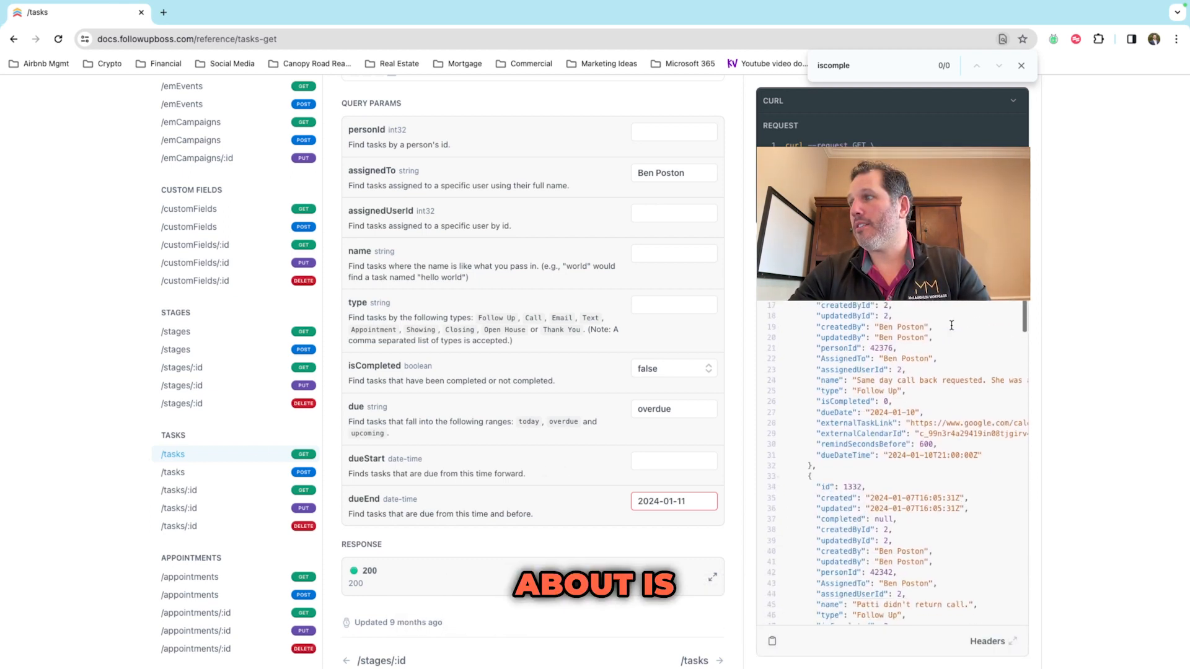
scroll(951, 326, "down", 5)
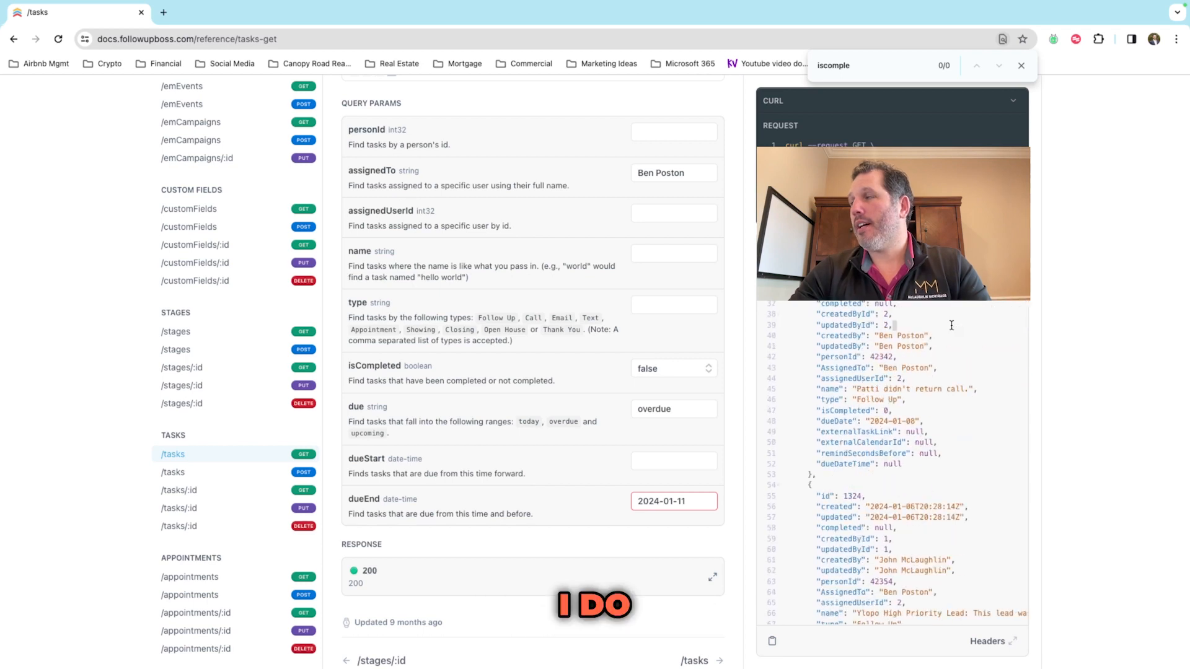
key("ctrl+f")
type("response")
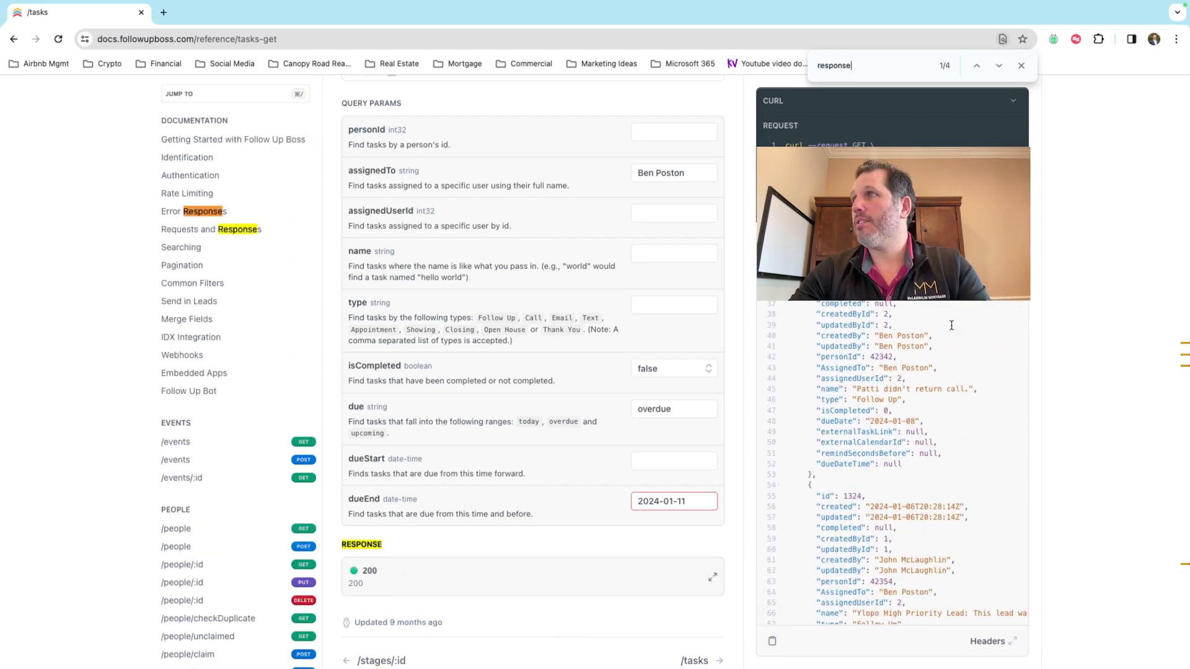
key("ctrl+a")
type("total")
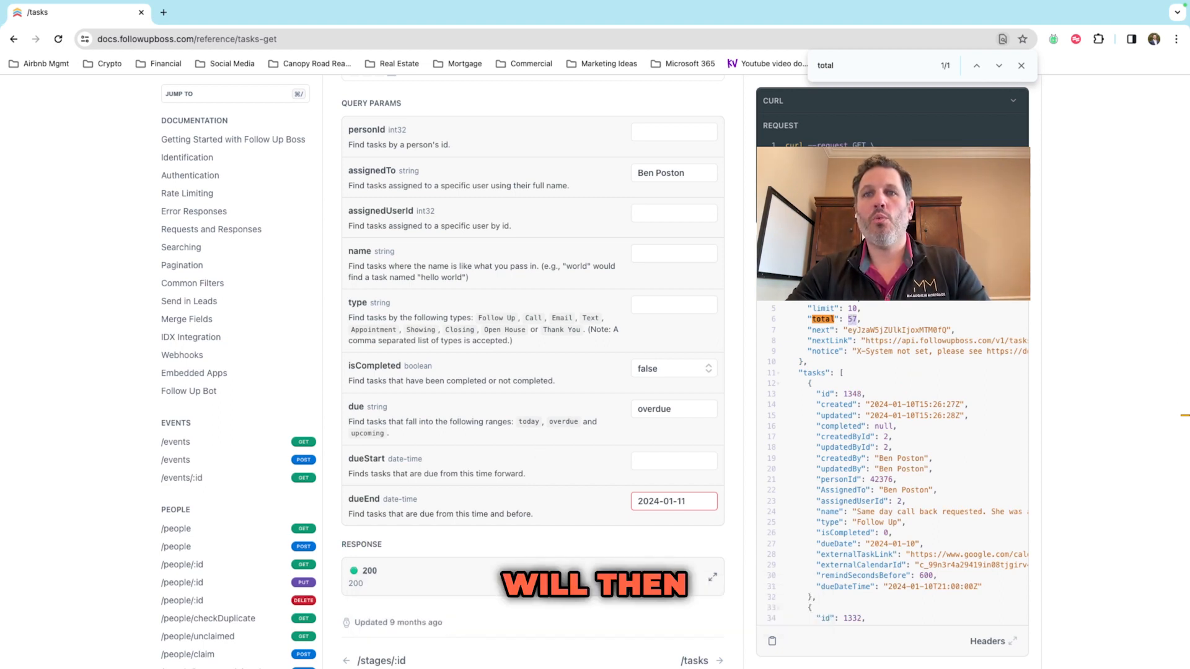
key("super+Tab")
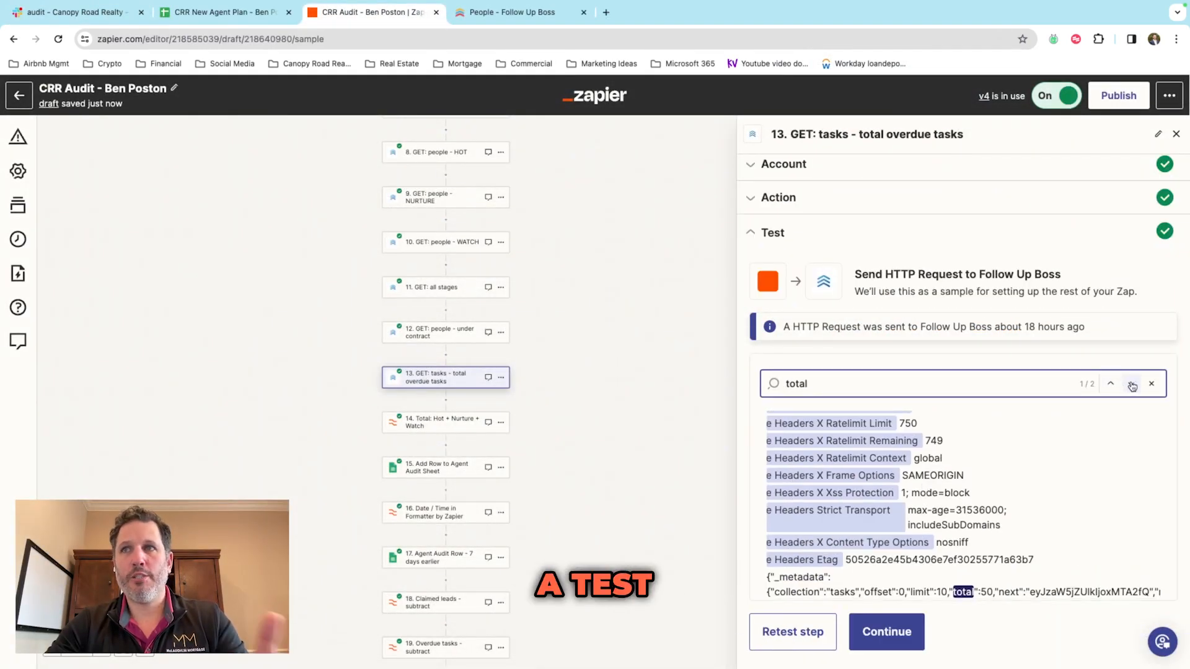
Step: Find the next Total match in step 13's test data
left_click(1132, 384)
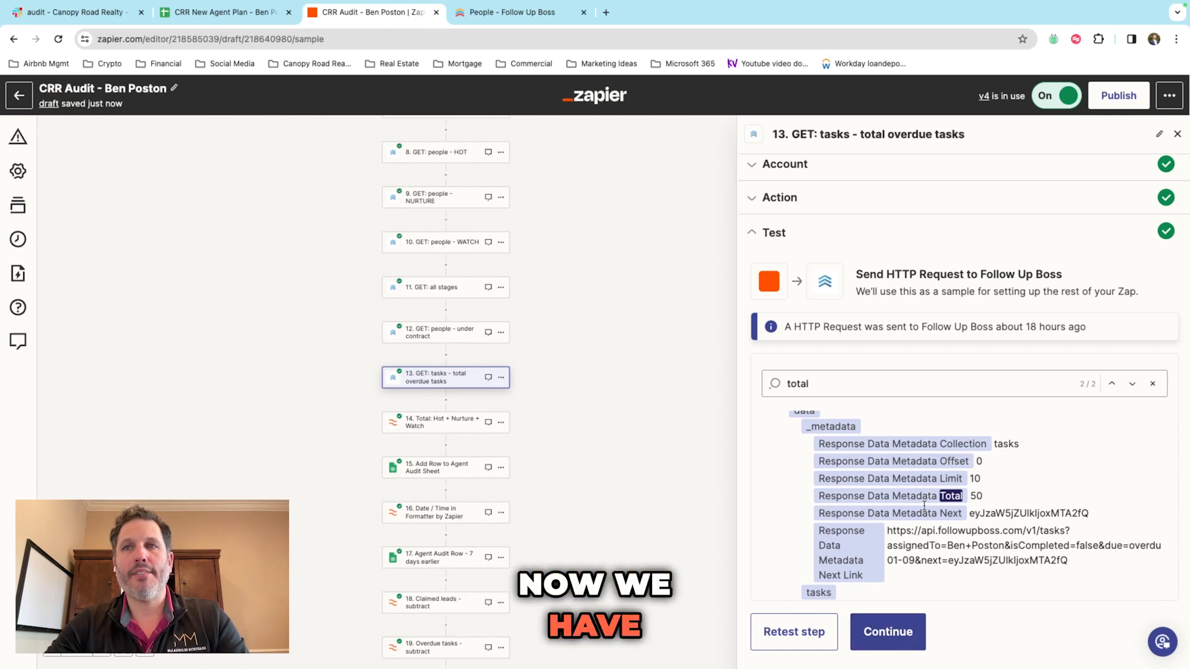
scroll(942, 496, "down", 1)
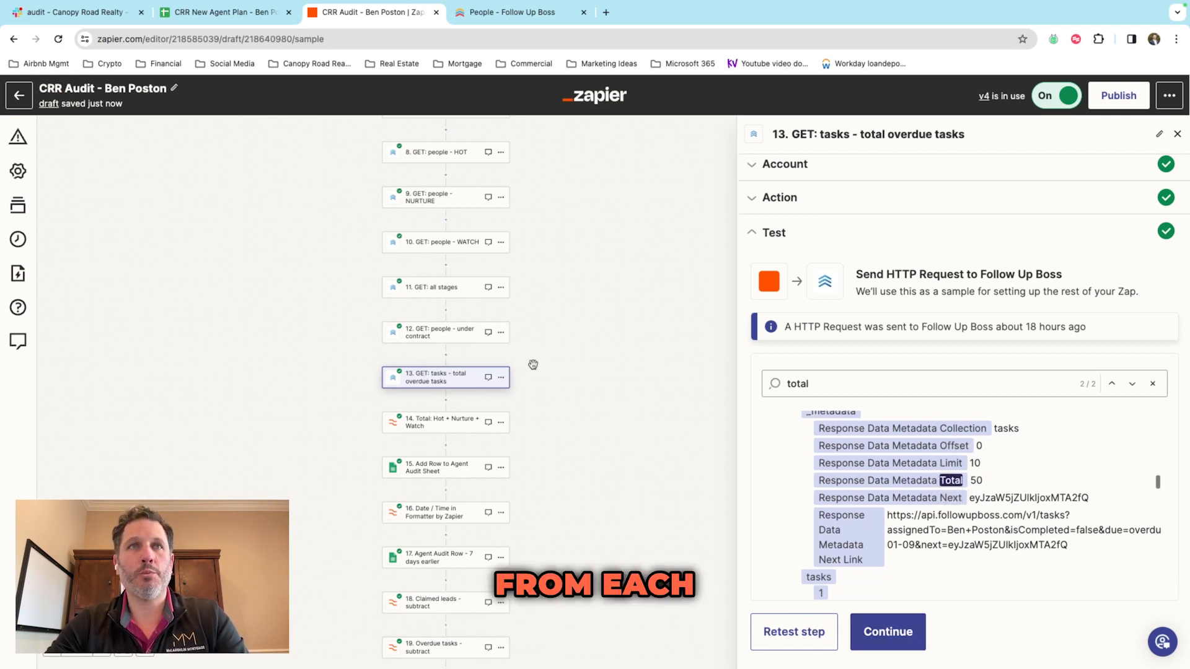
scroll(532, 365, "up", 3)
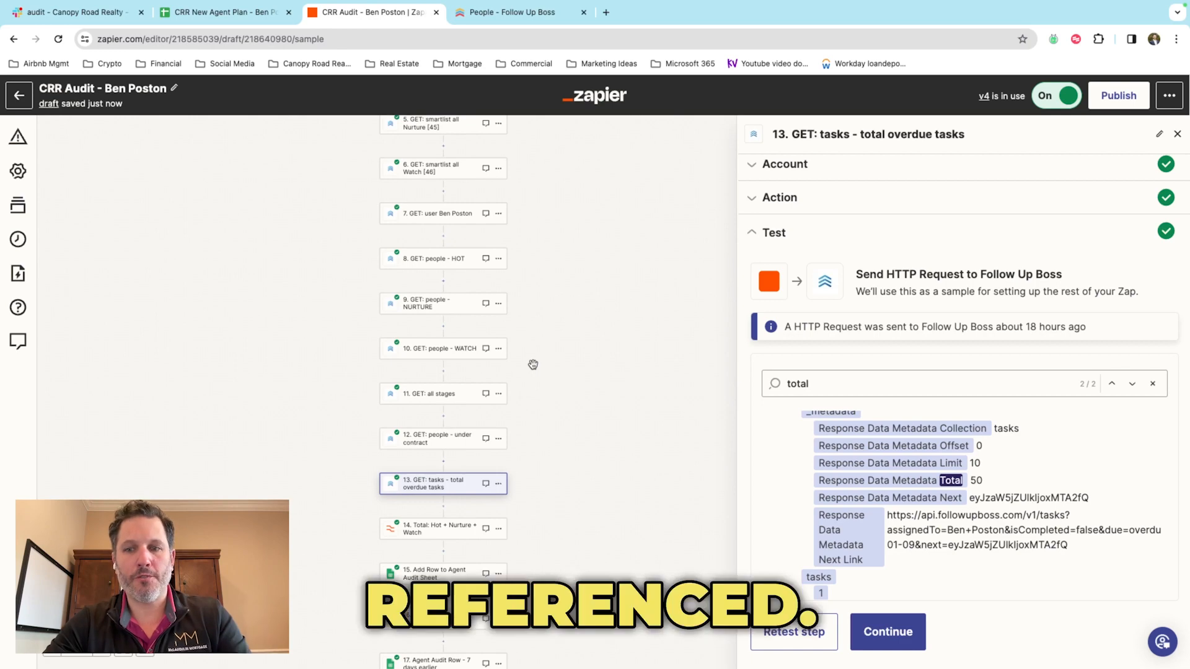
scroll(533, 365, "down", 3)
Step: Select step 14, then check the Claimed Leads: 62 figure in the Slack audit channel
left_click(432, 446)
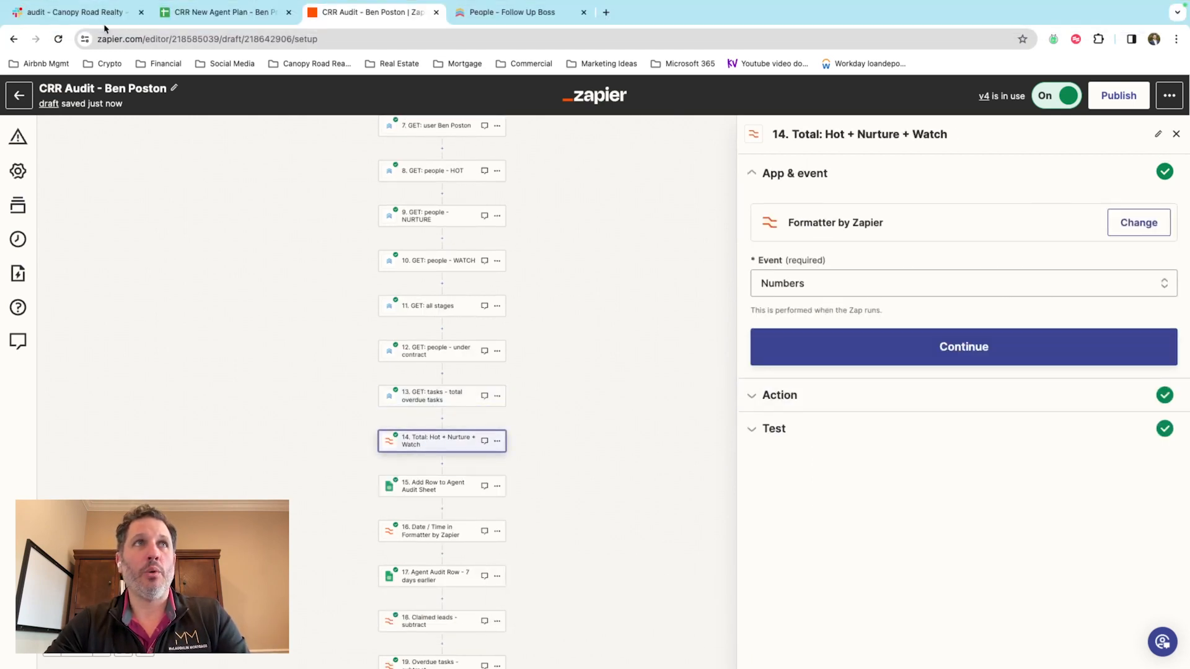
left_click(74, 12)
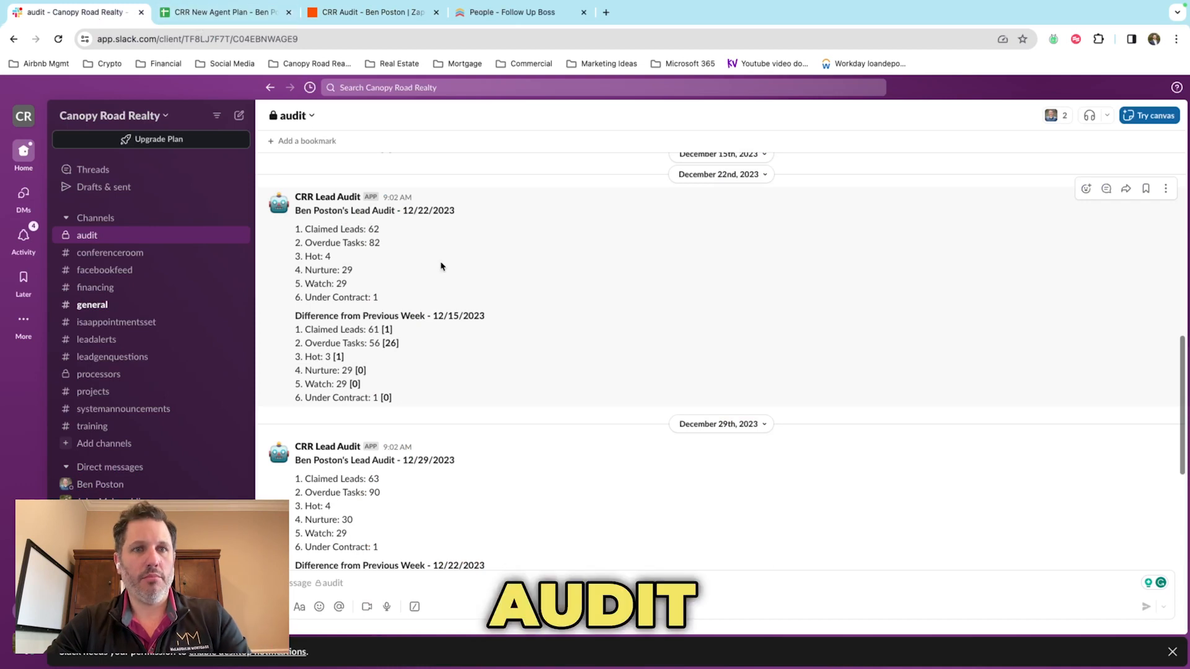
scroll(439, 265, "down", 1)
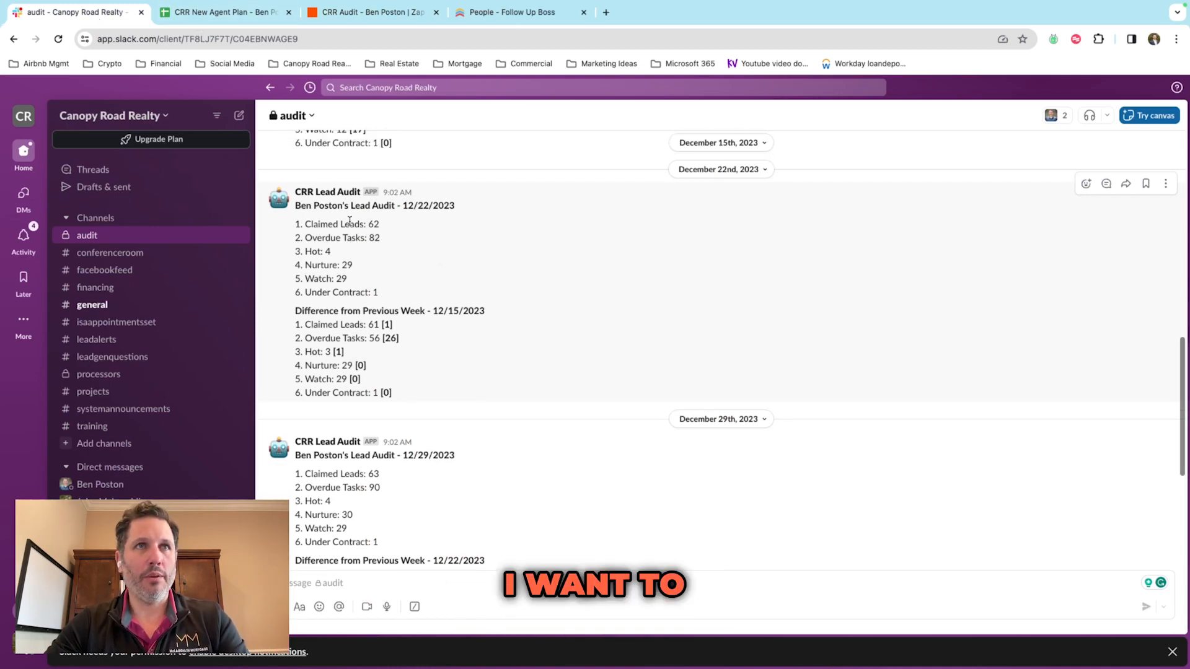
left_click_drag(305, 225, 389, 232)
left_click(365, 268)
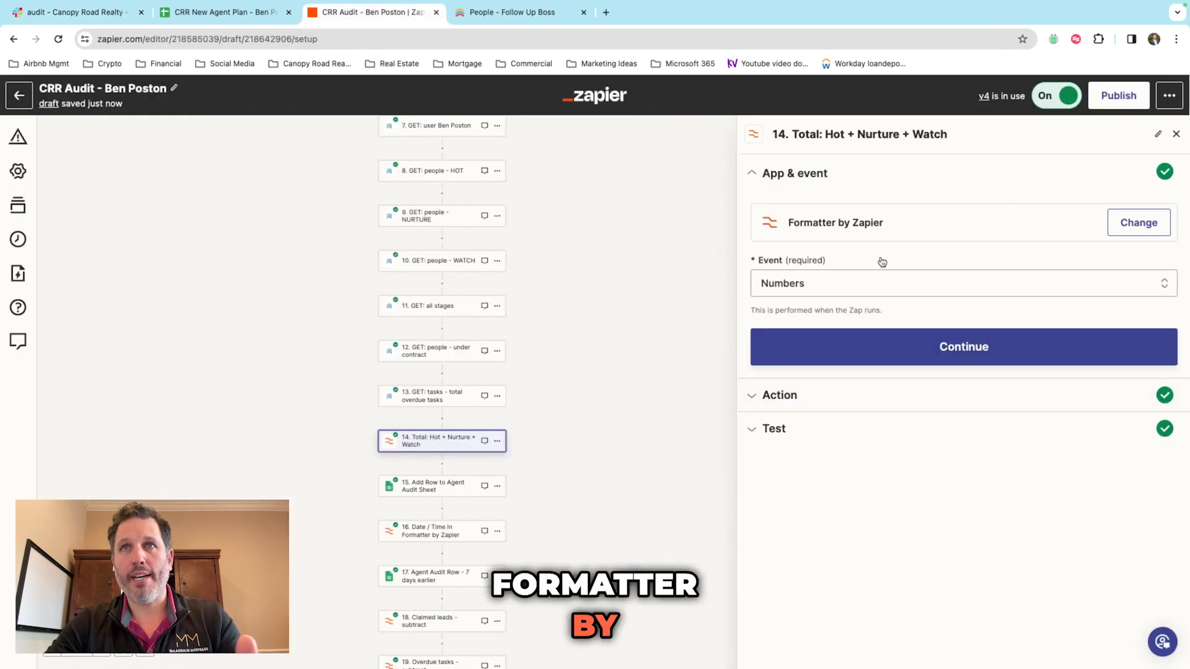
Step: Check step 14's Hot + Nurture + Watch sum settings and its test output of 66
left_click(826, 395)
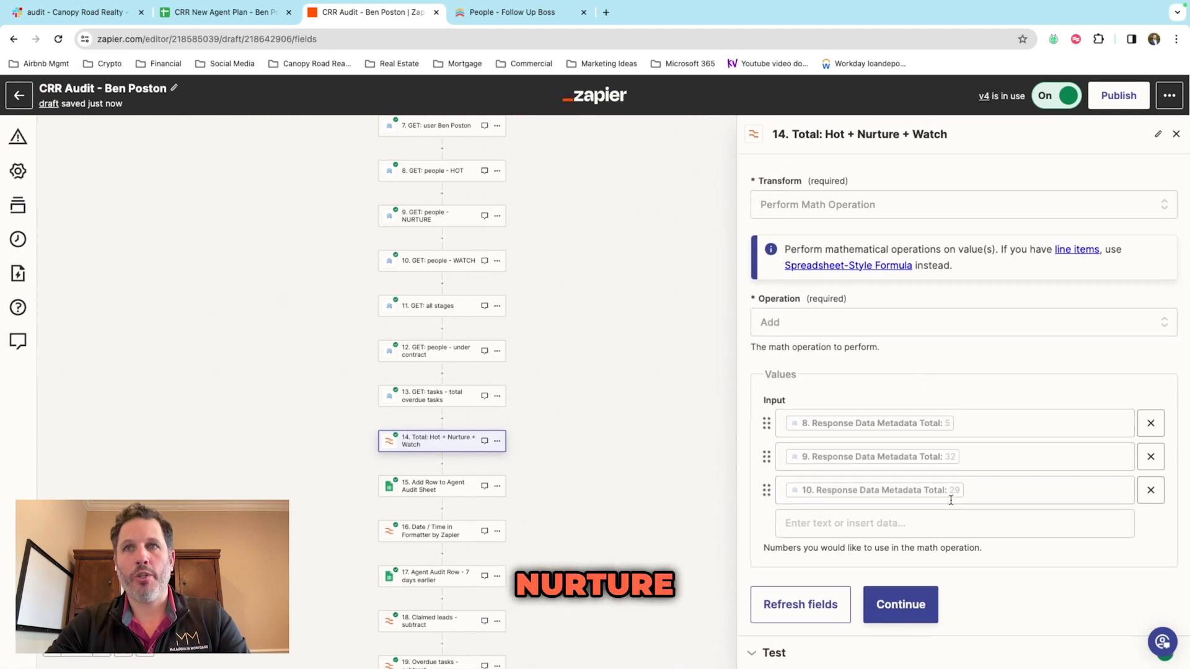
scroll(543, 337, "up", 2)
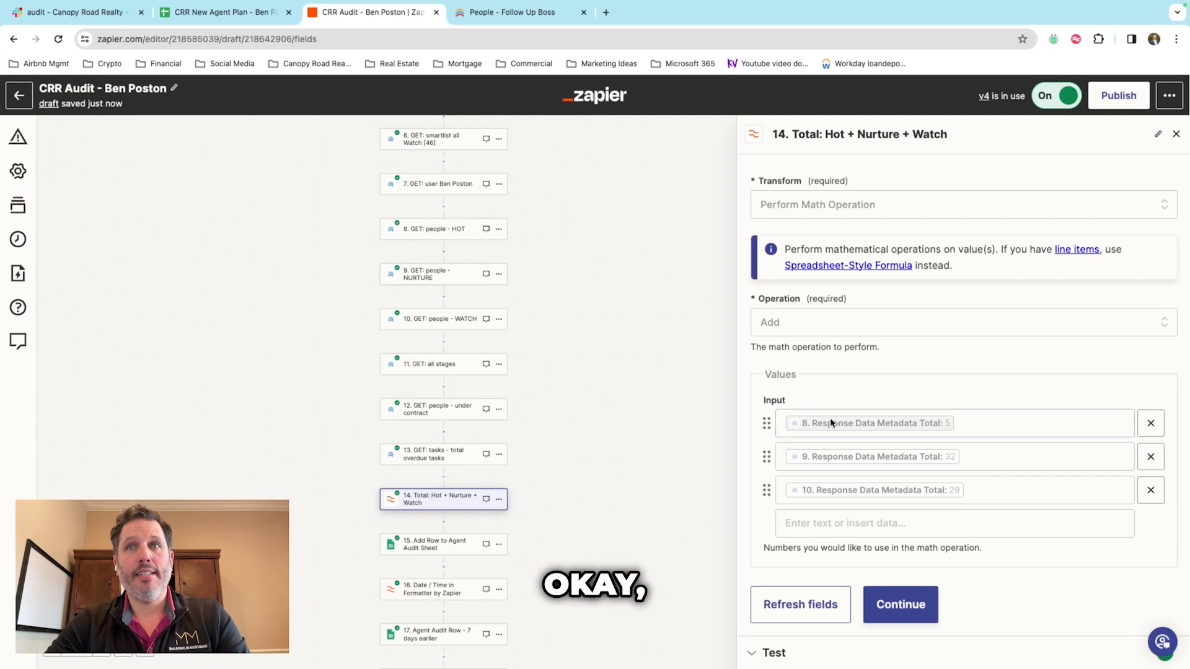
left_click(775, 653)
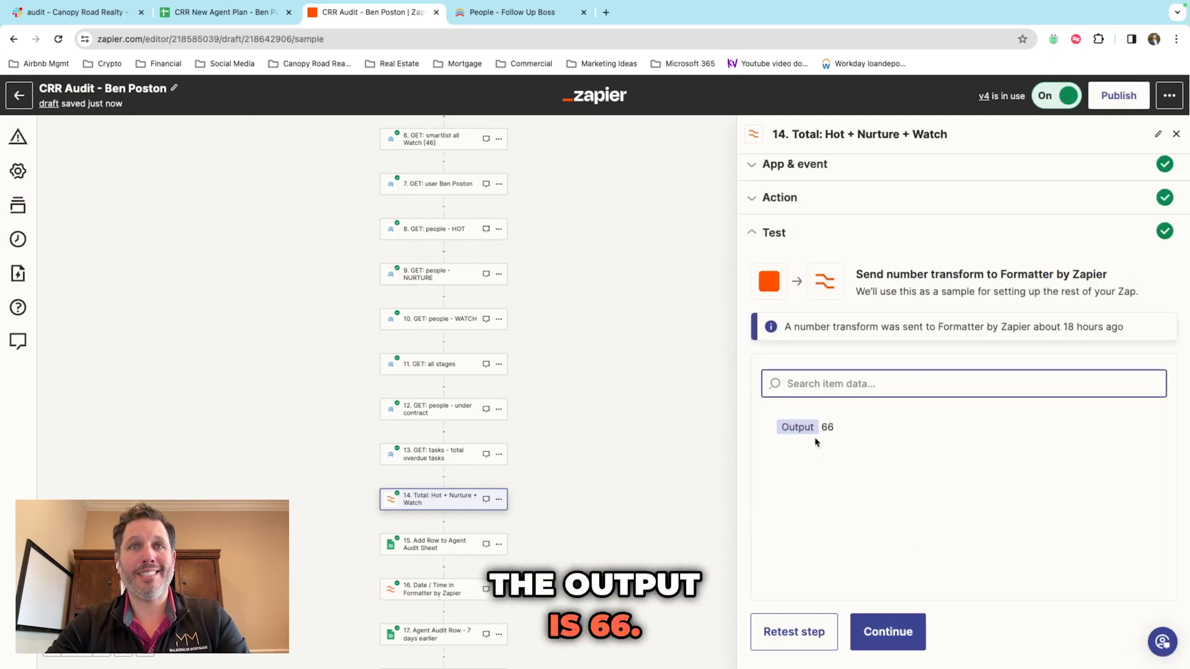
scroll(616, 496, "down", 2)
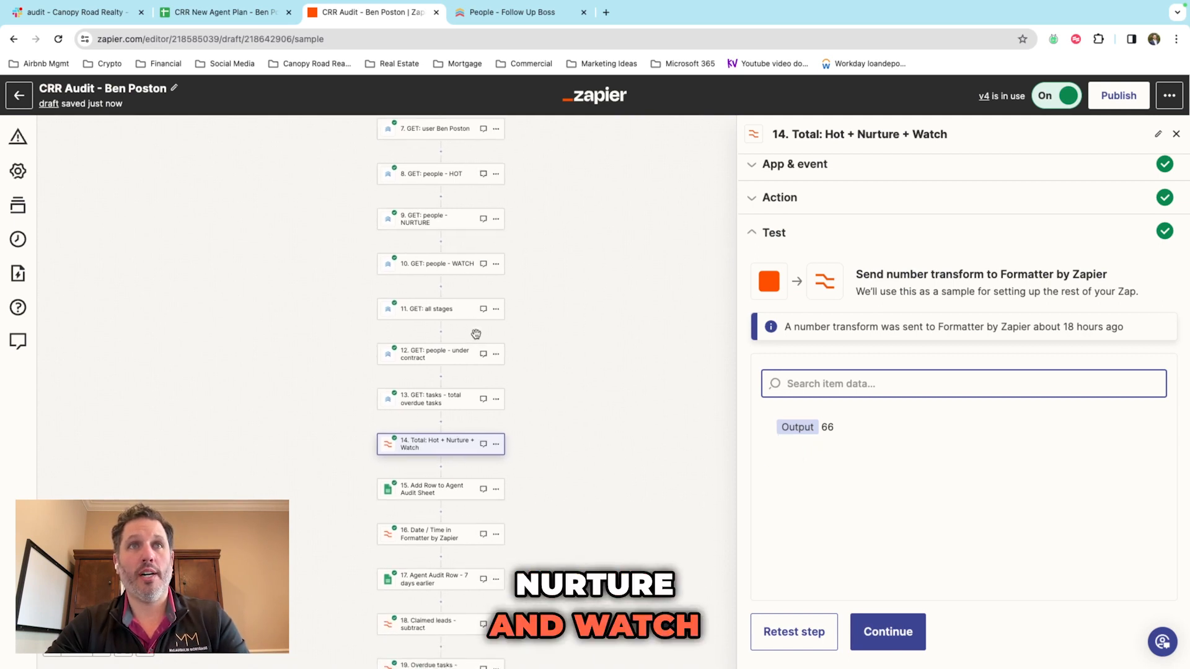
scroll(555, 361, "down", 2)
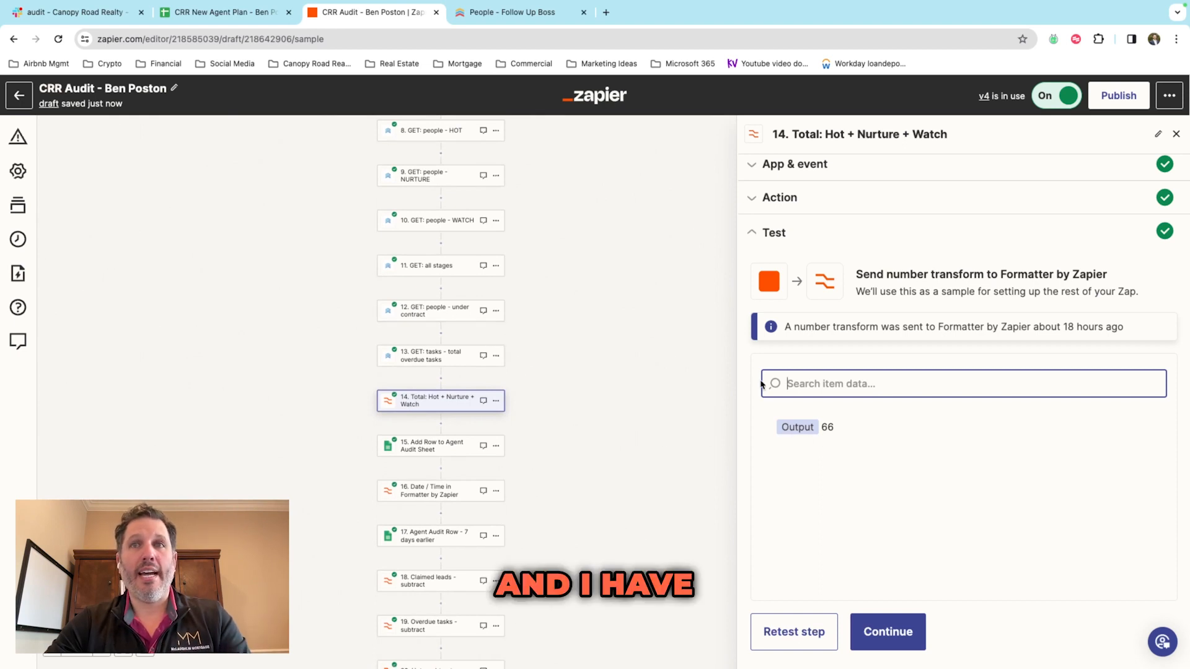
left_click(490, 449)
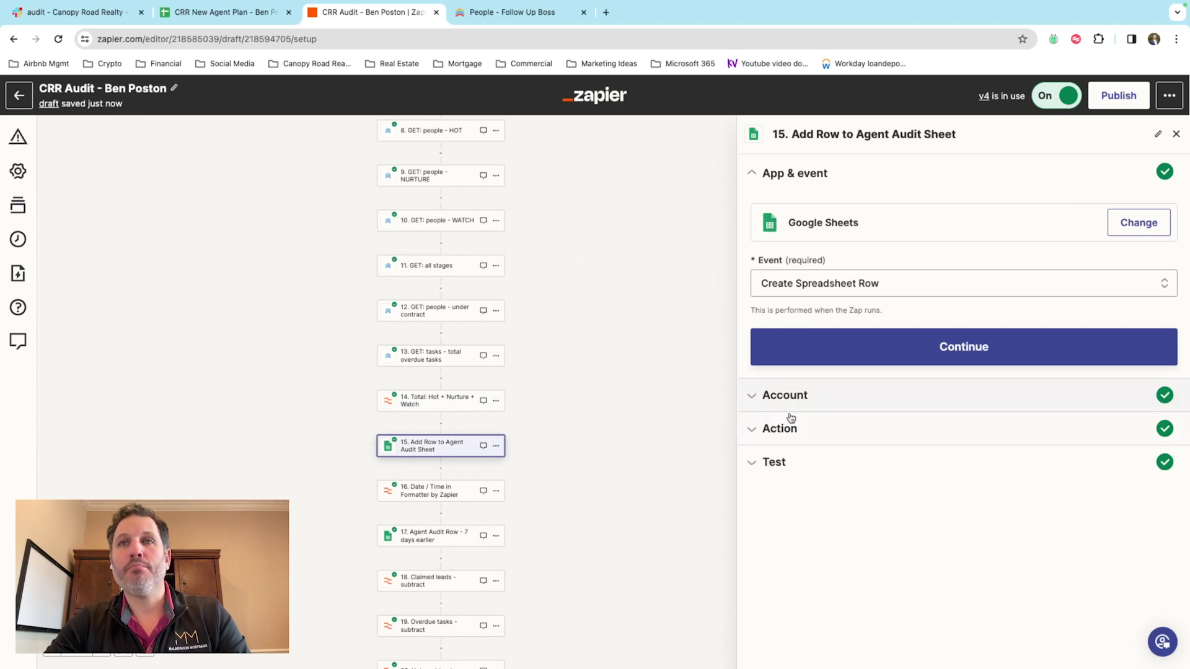
Step: Review step 15 Add Row to Agent Audit Sheet's spreadsheet row field mappings
left_click(793, 428)
scroll(945, 412, "down", 2)
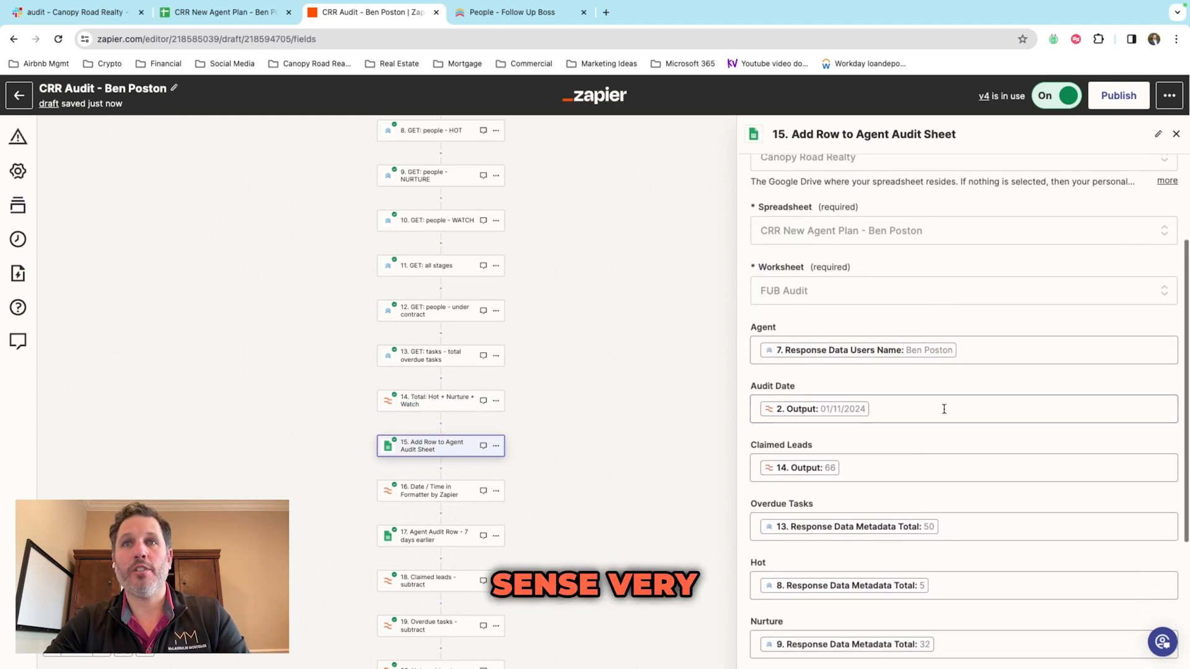
scroll(944, 413, "up", 2)
scroll(944, 414, "down", 2)
scroll(945, 414, "up", 1)
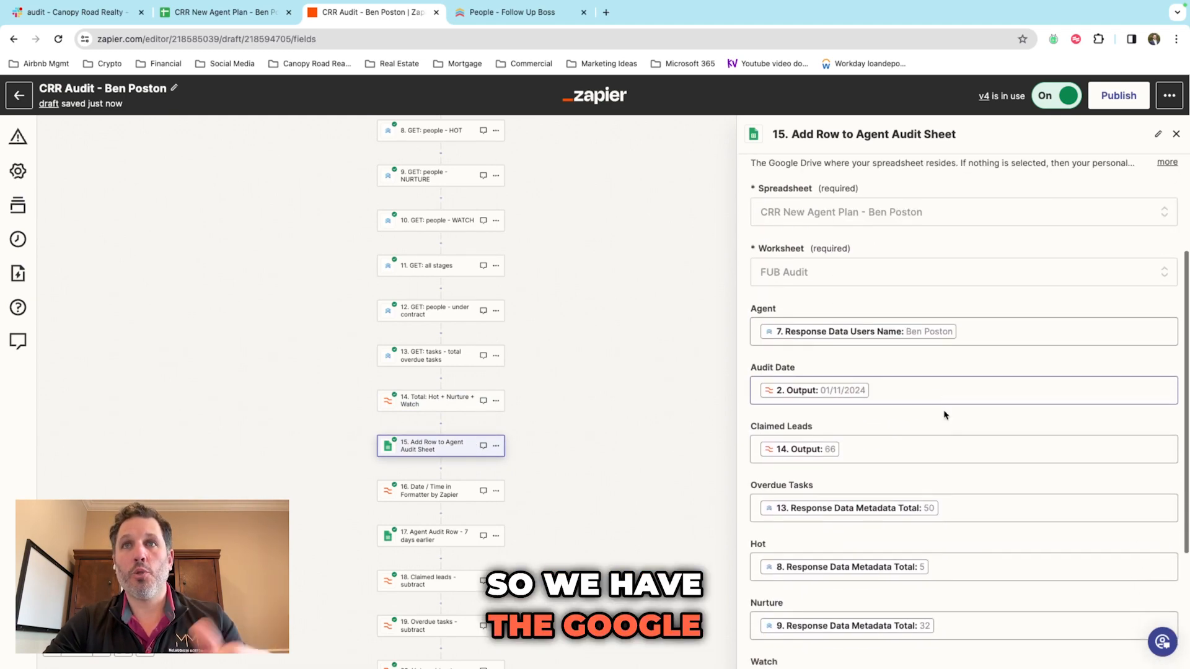
scroll(942, 421, "down", 3)
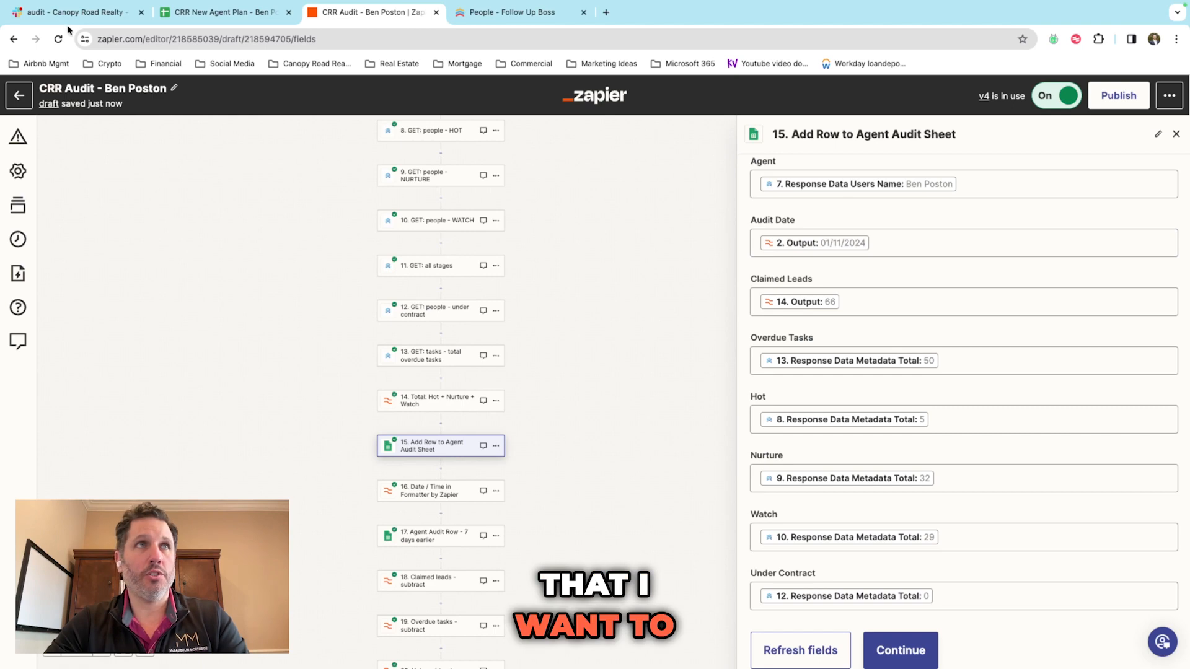
scroll(691, 279, "down", 1)
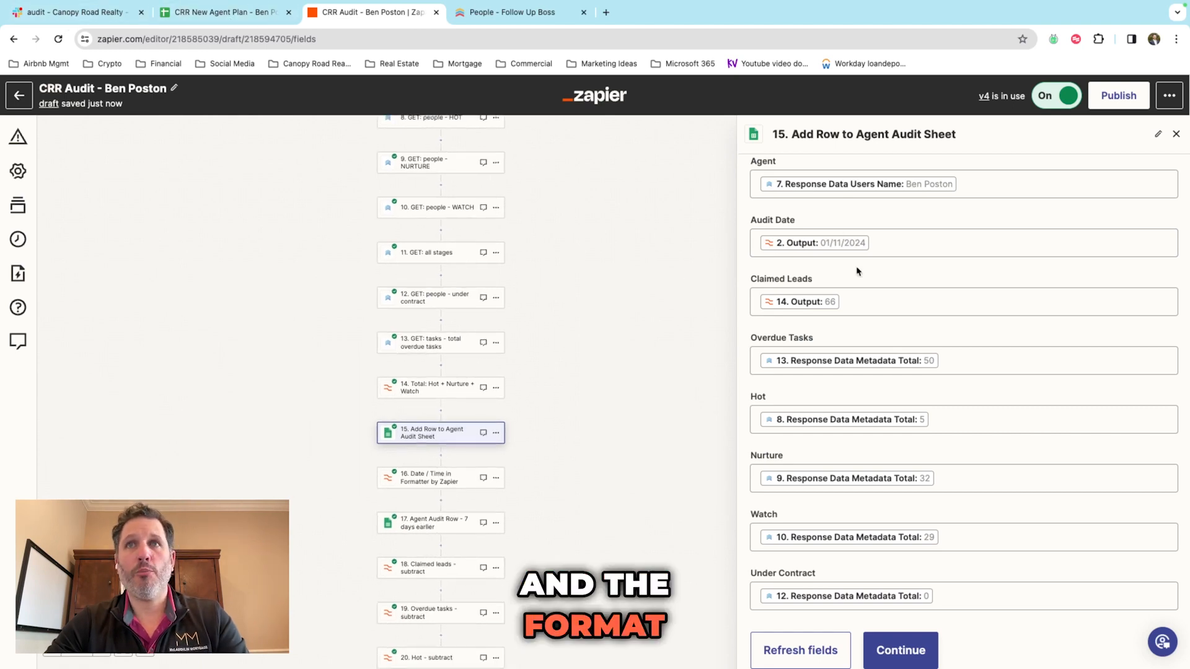
scroll(858, 271, "down", 1)
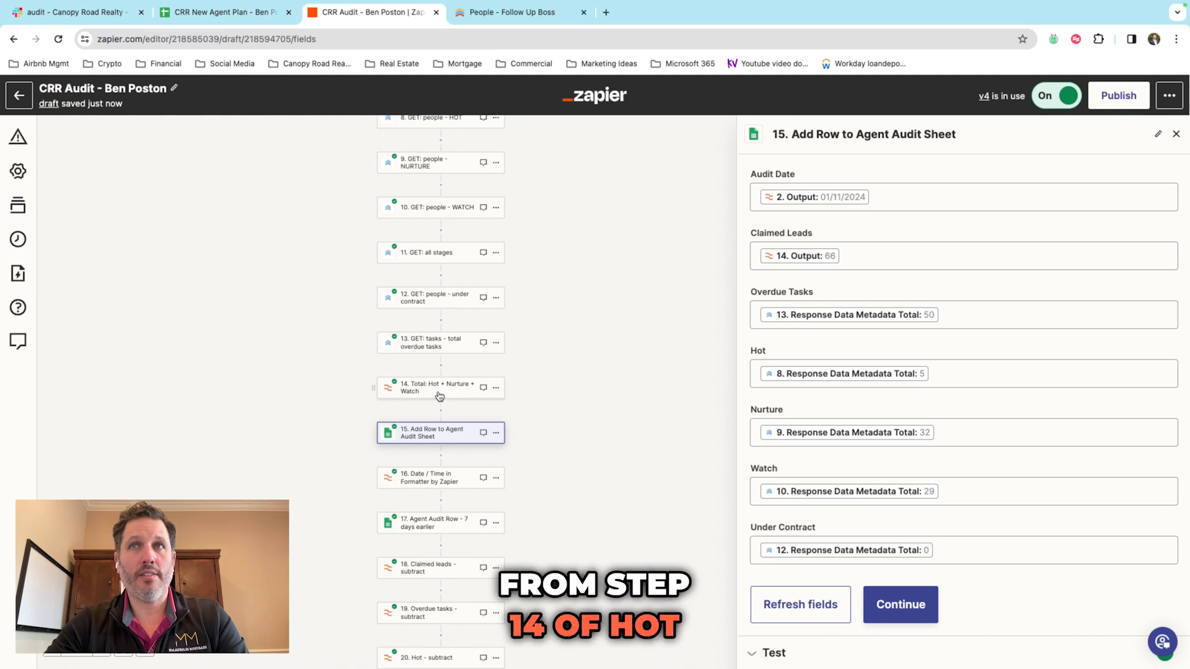
scroll(655, 366, "down", 1)
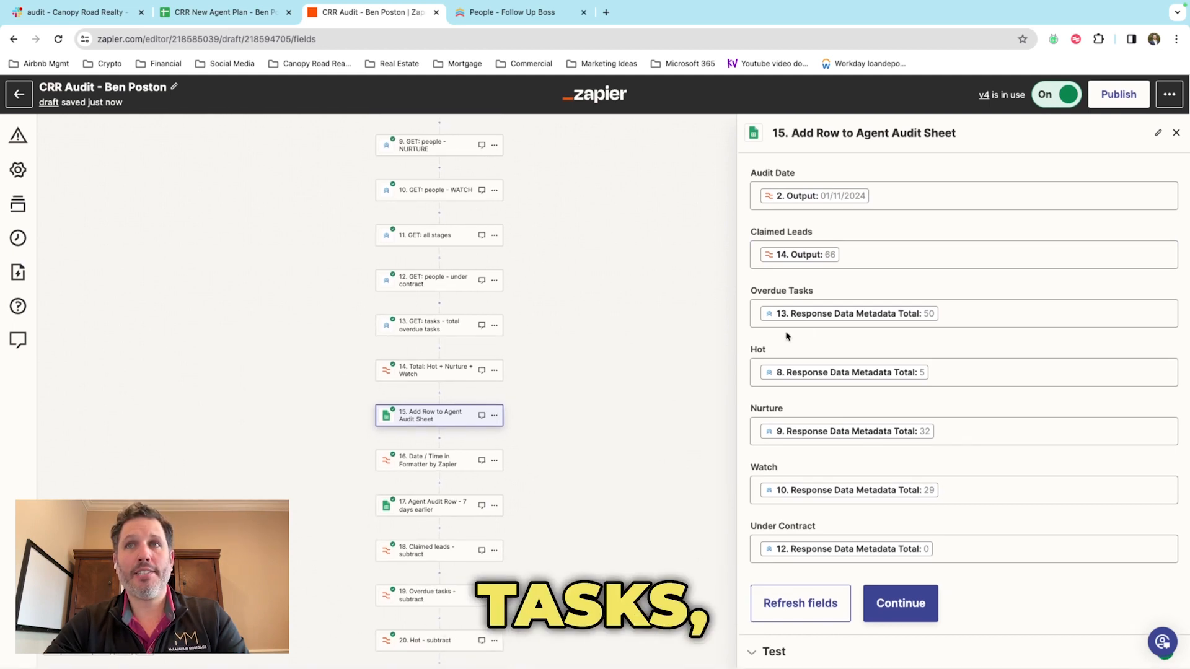
scroll(550, 351, "up", 2)
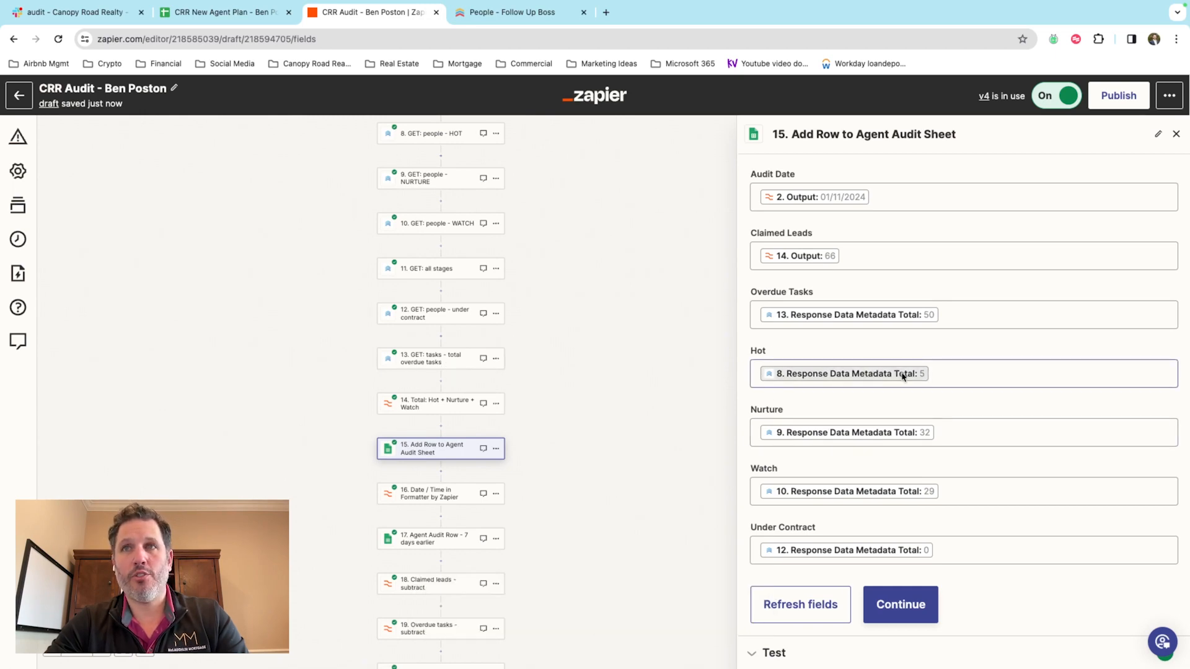
scroll(515, 360, "up", 1)
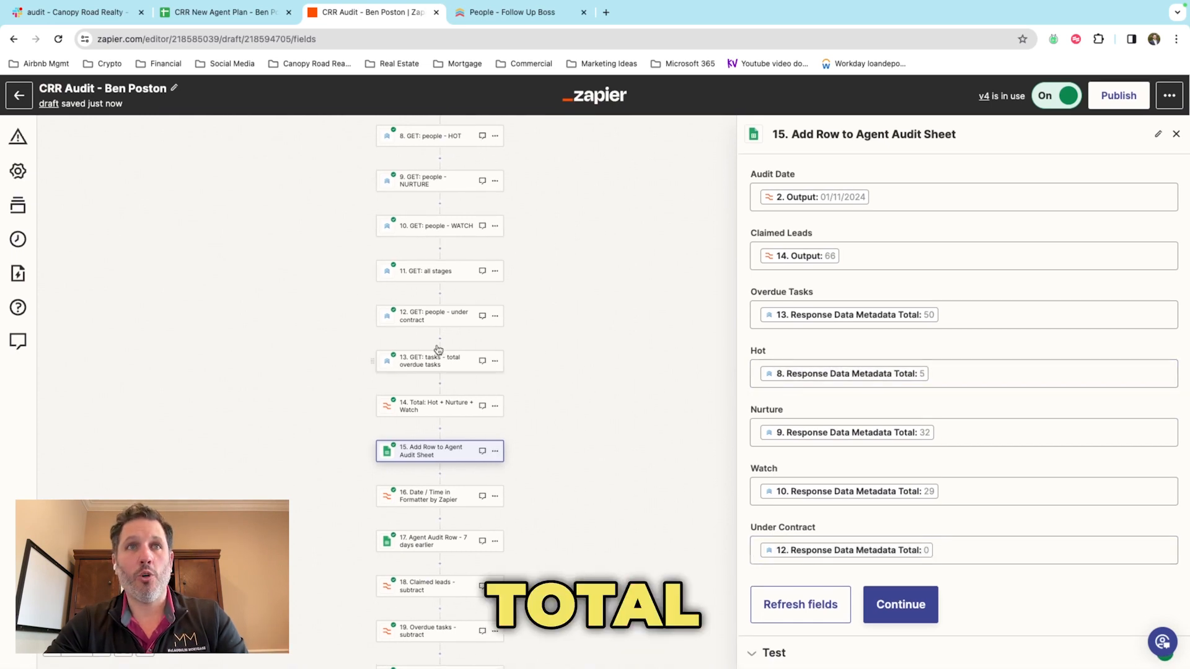
Step: View step 15's sample Sheets row, check the CRR New Agent Plan sheet, then show Slack's audit channel
left_click(900, 604)
scroll(900, 520, "down", 1)
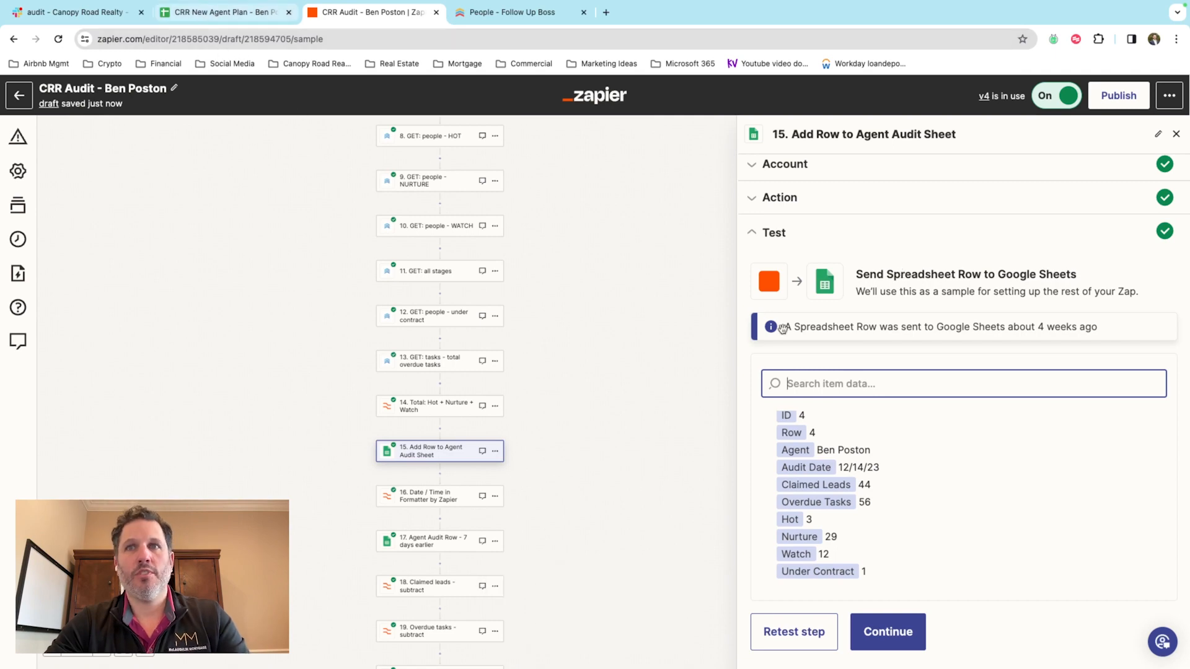
left_click(213, 14)
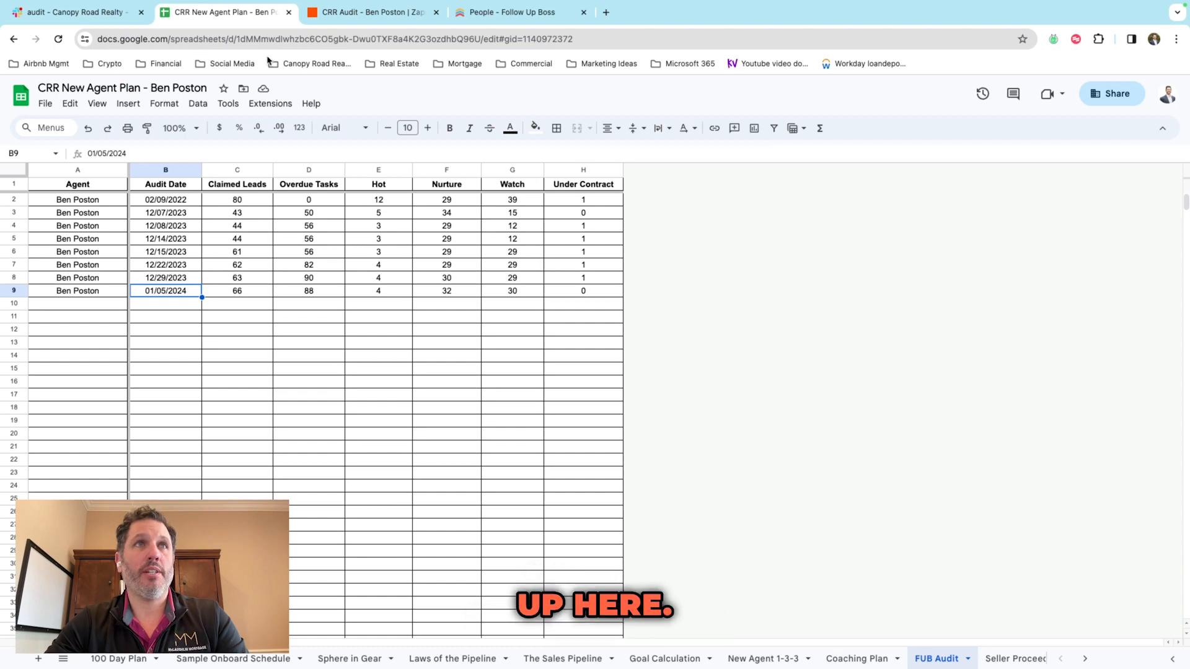
left_click(324, 14)
left_click(70, 12)
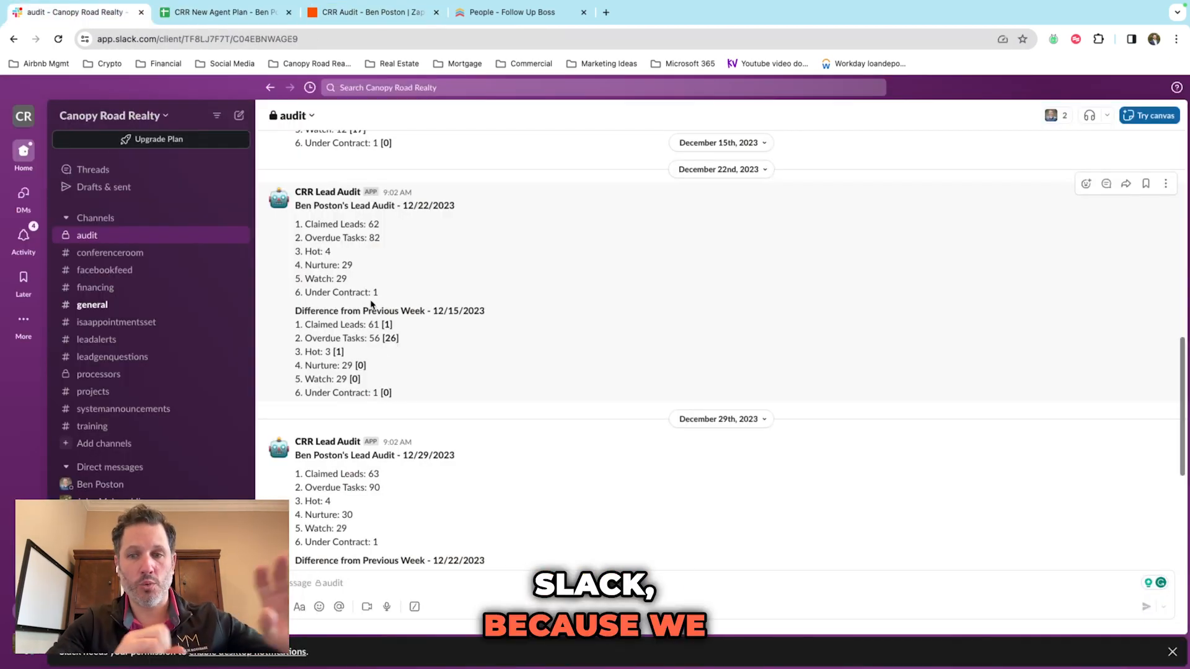
Step: Scroll the Slack audit messages, then go back to the CRR Audit zap editor
scroll(416, 323, "down", 1)
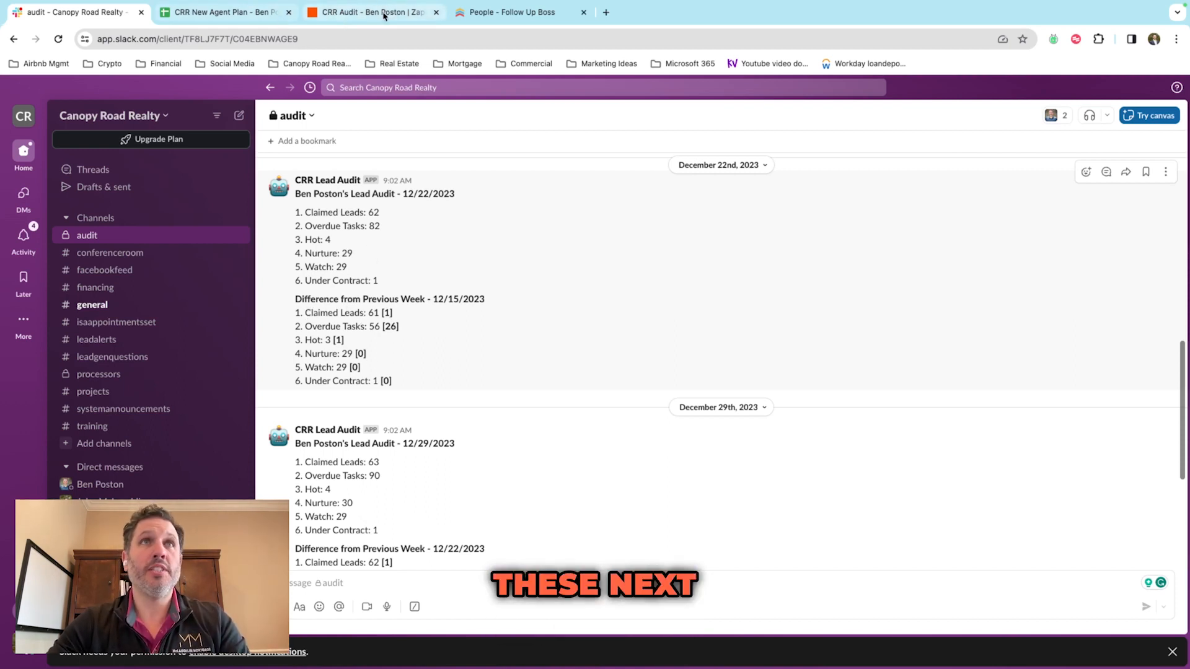
left_click(338, 12)
Step: Check that the Date / Time formatter step subtracts 7 days, then bring up step 17
left_click(438, 494)
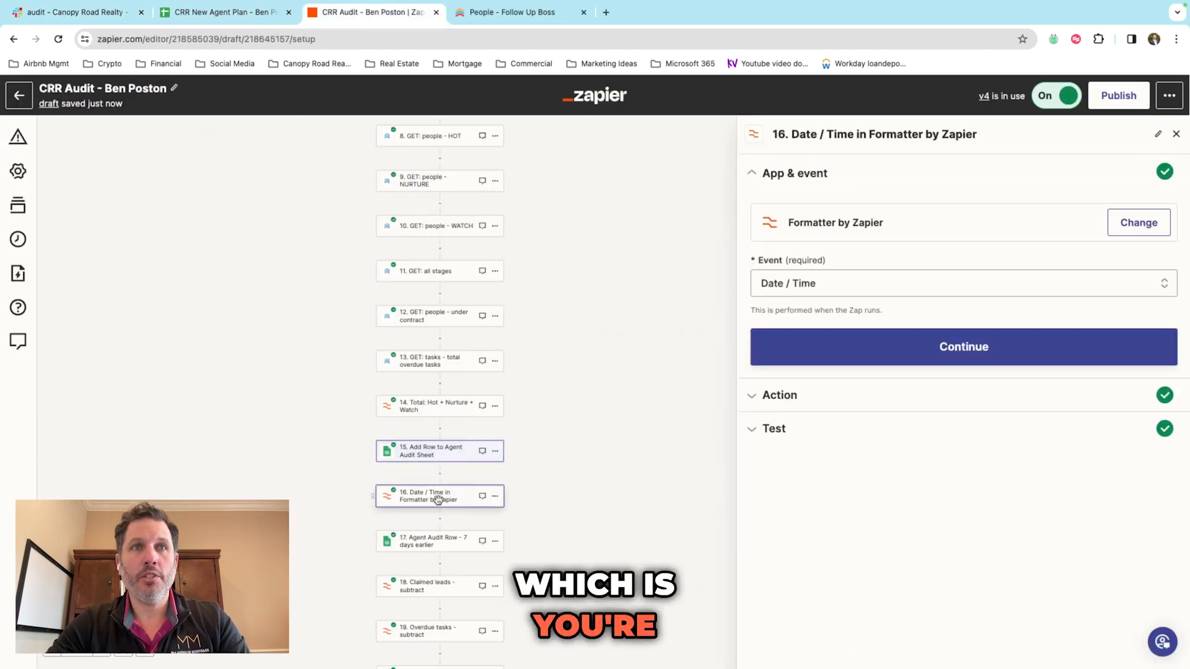
left_click(828, 347)
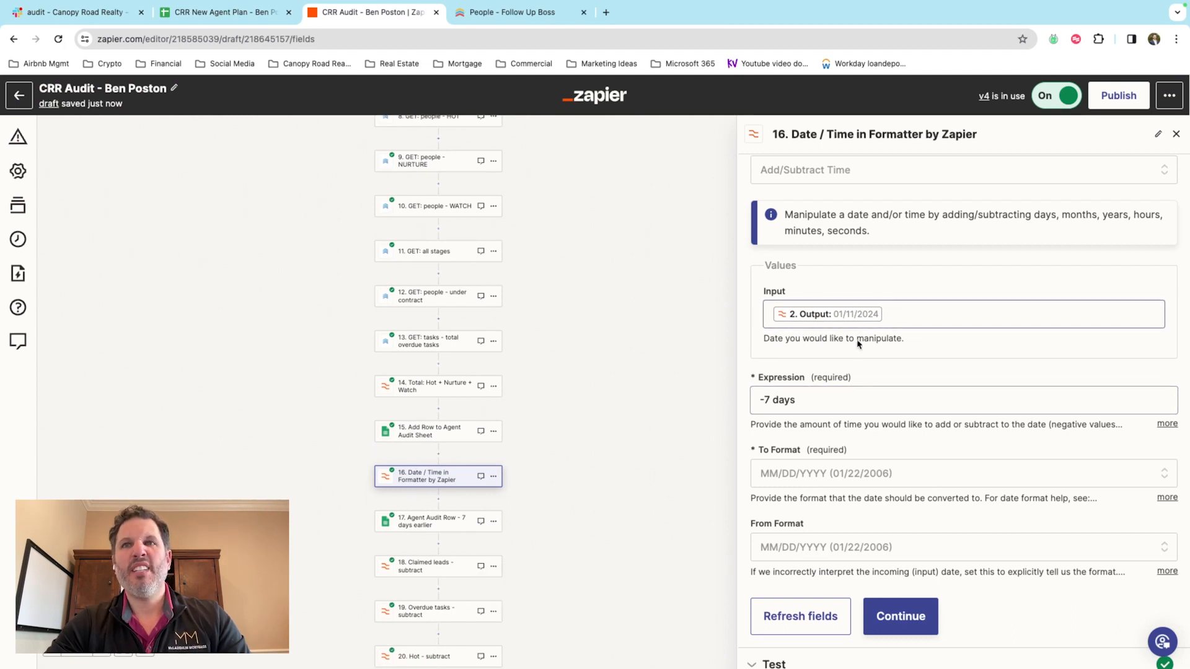
scroll(816, 402, "down", 1)
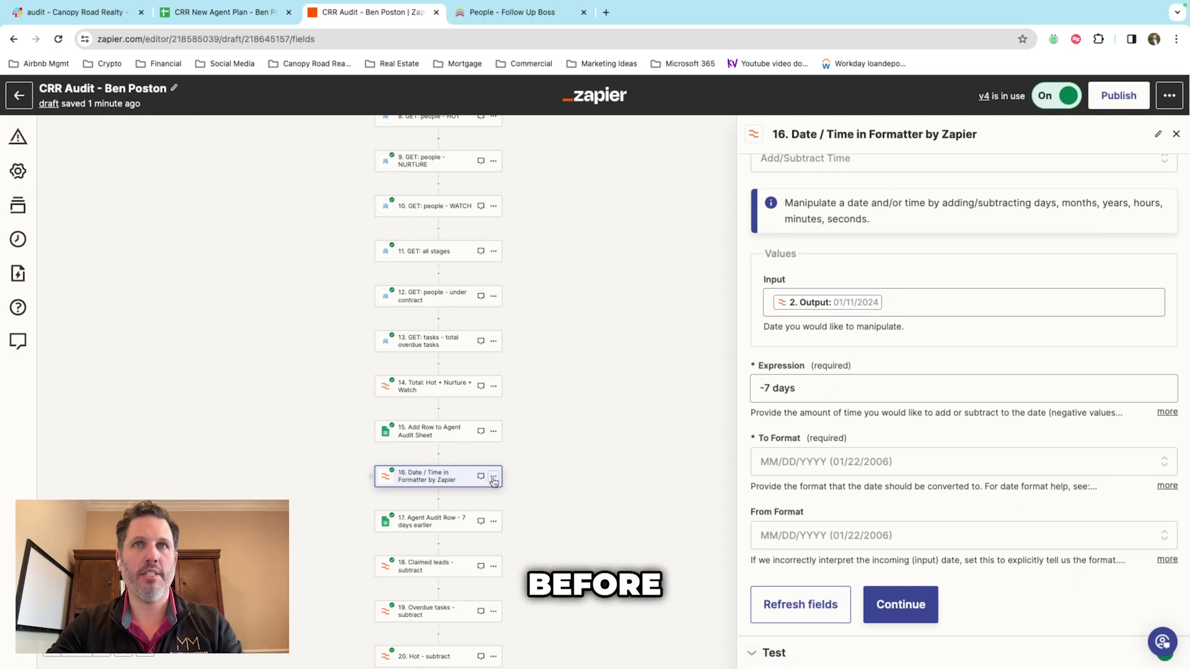
left_click(441, 522)
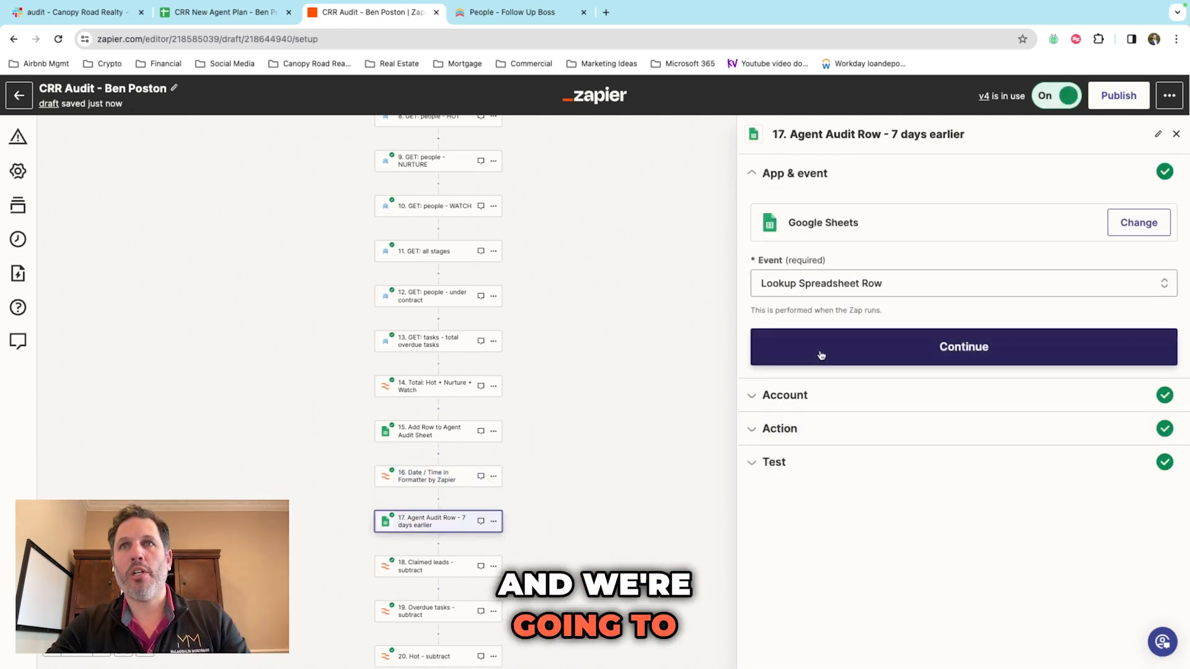
Step: Inspect step 17's Google Sheets account and lookup settings against step 15 and the FUB Audit sheet
left_click(804, 395)
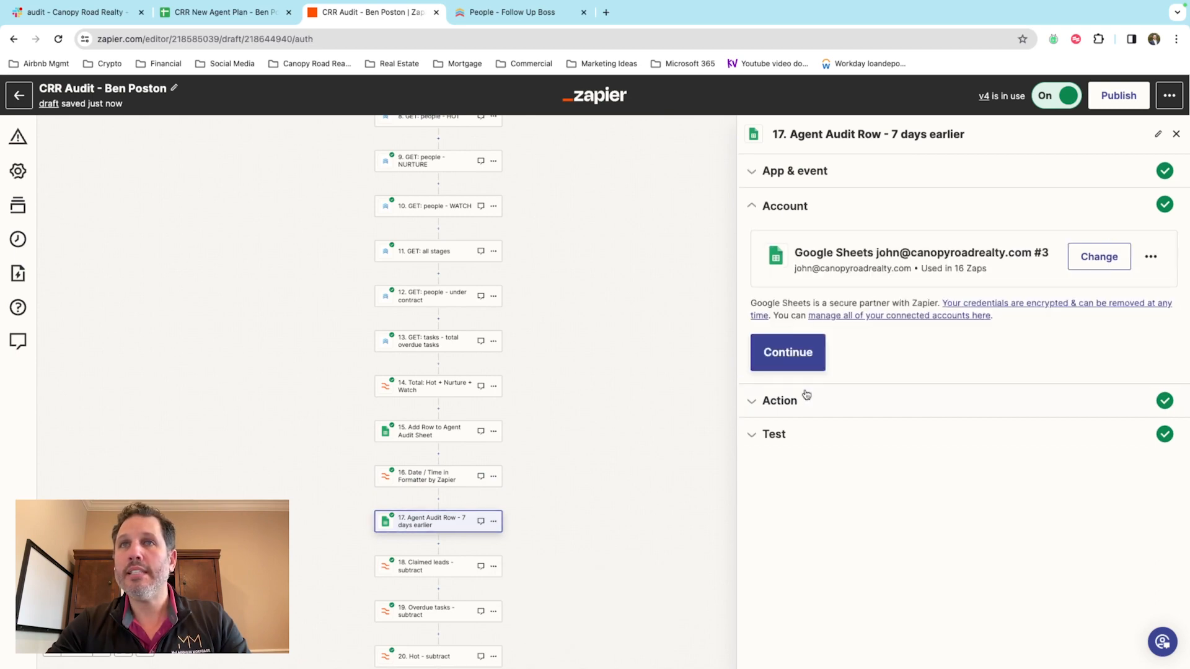
left_click(817, 402)
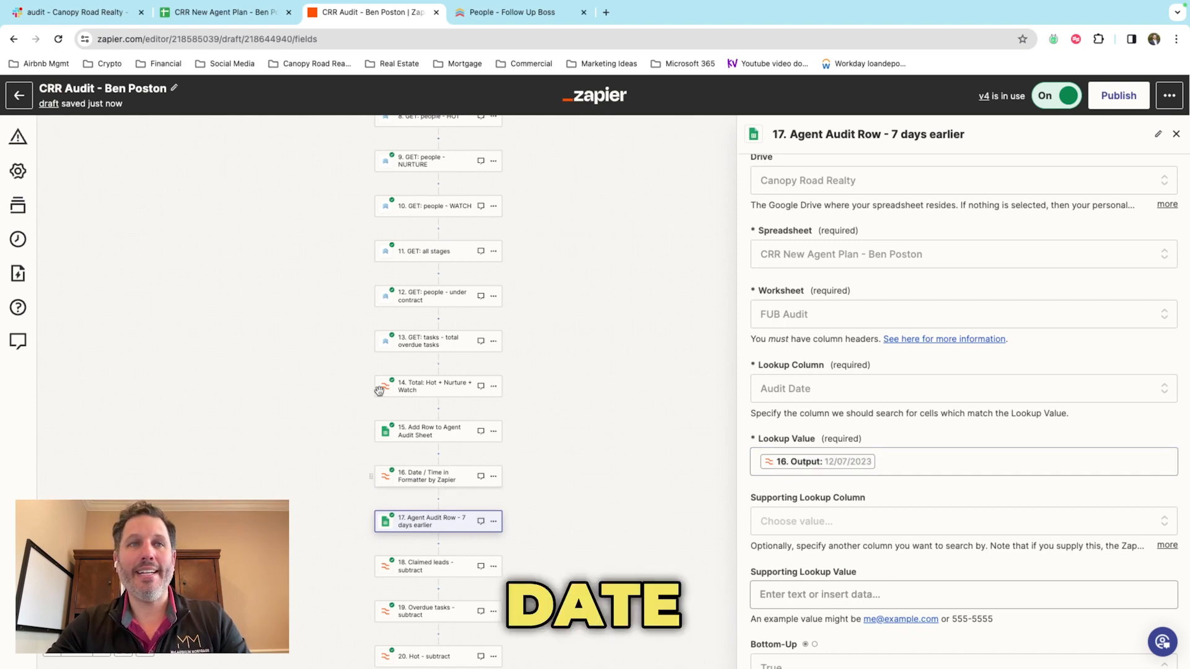
left_click(211, 8)
left_click(695, 318)
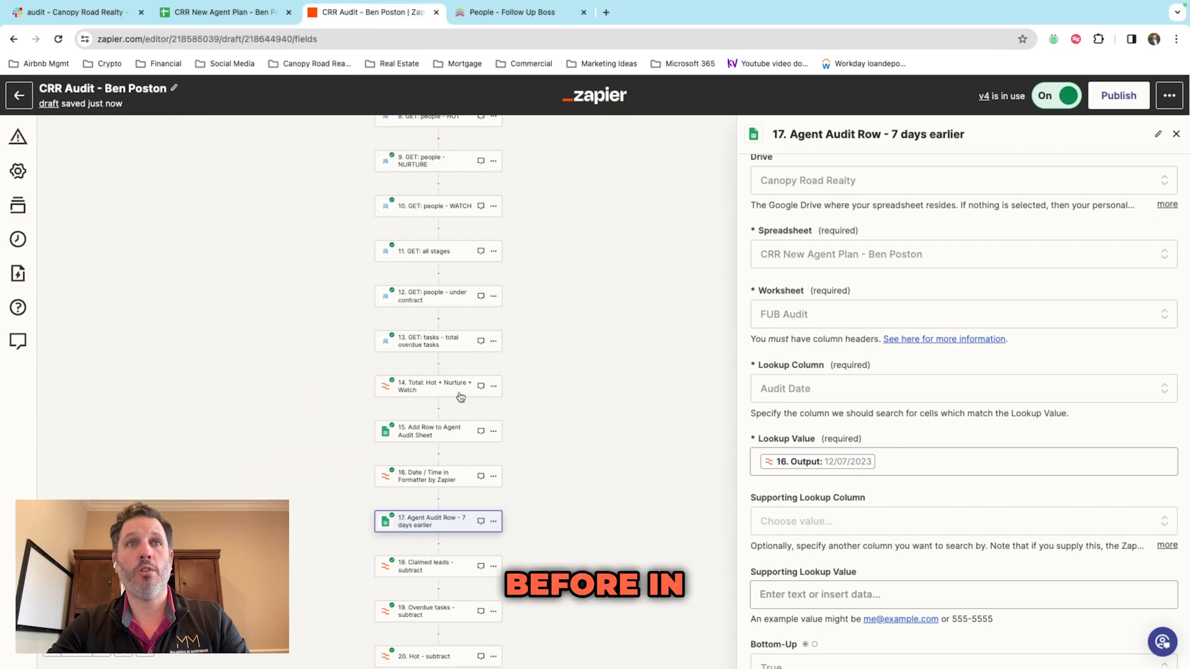
left_click(417, 433)
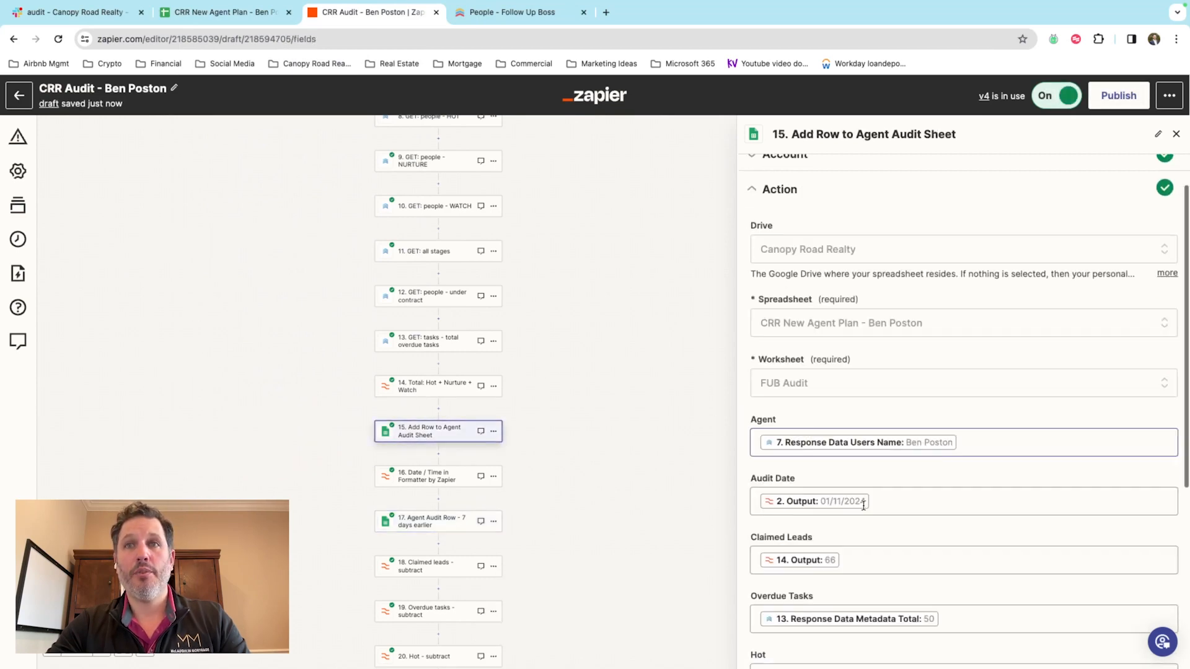
scroll(855, 505, "down", 2)
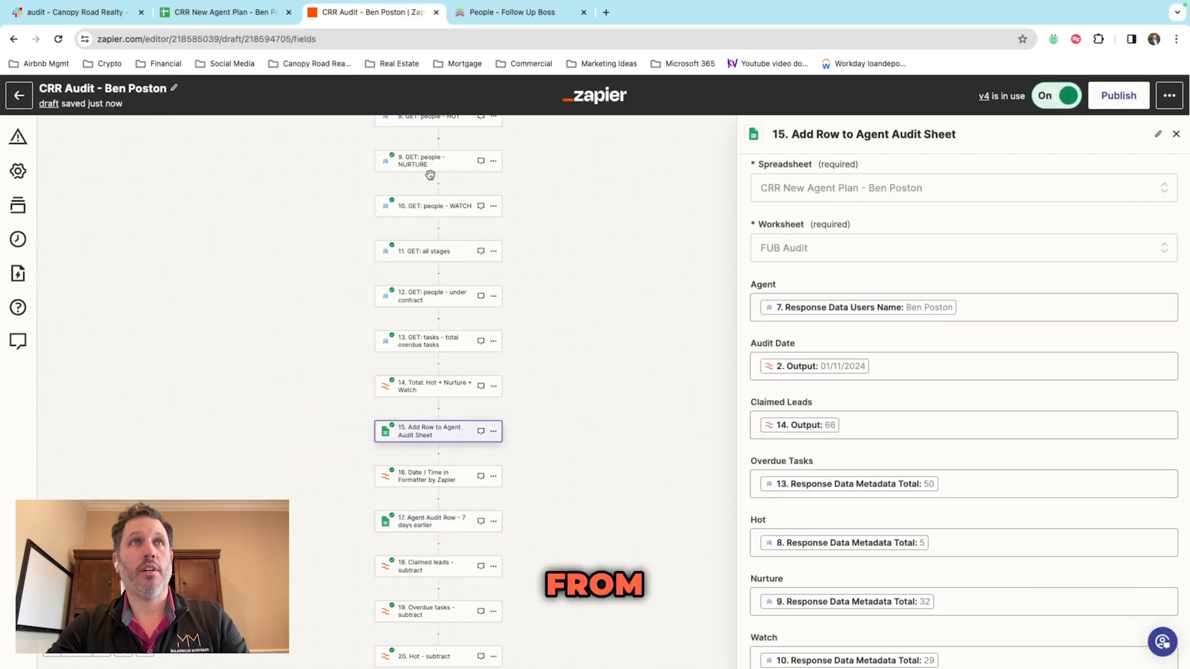
left_click(236, 12)
left_click(366, 12)
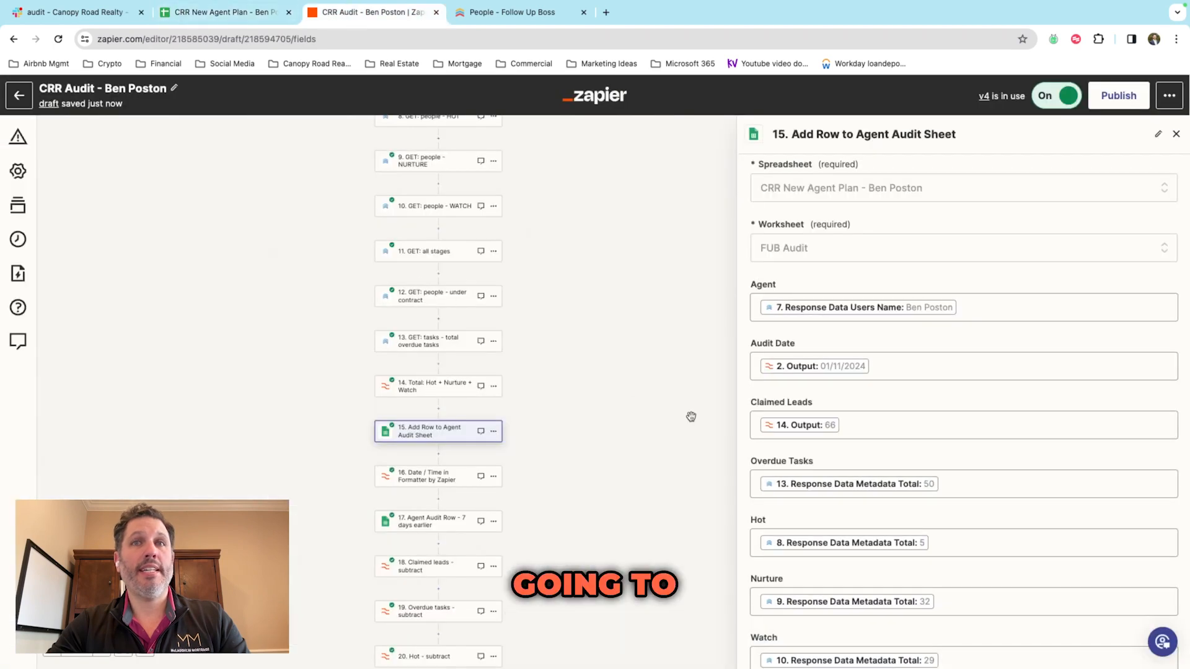
scroll(690, 417, "down", 2)
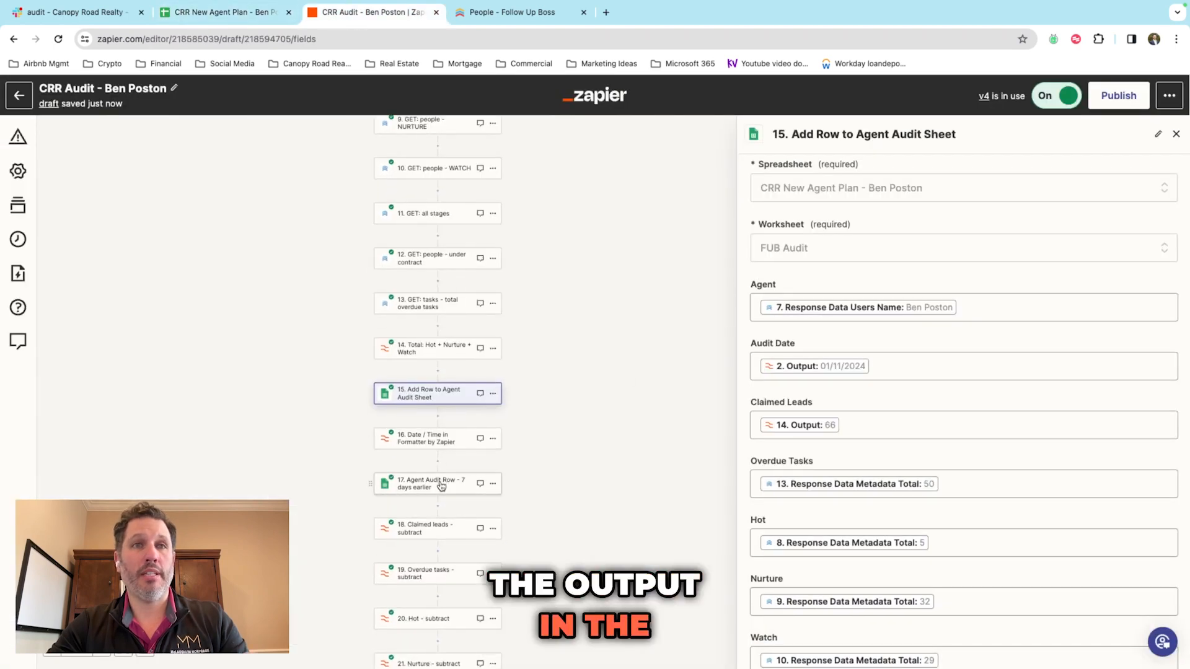
Step: Confirm the 7-days-earlier lookup's test data returns the 12/07/2023 audit row
left_click(442, 484)
left_click(786, 438)
scroll(837, 437, "down", 2)
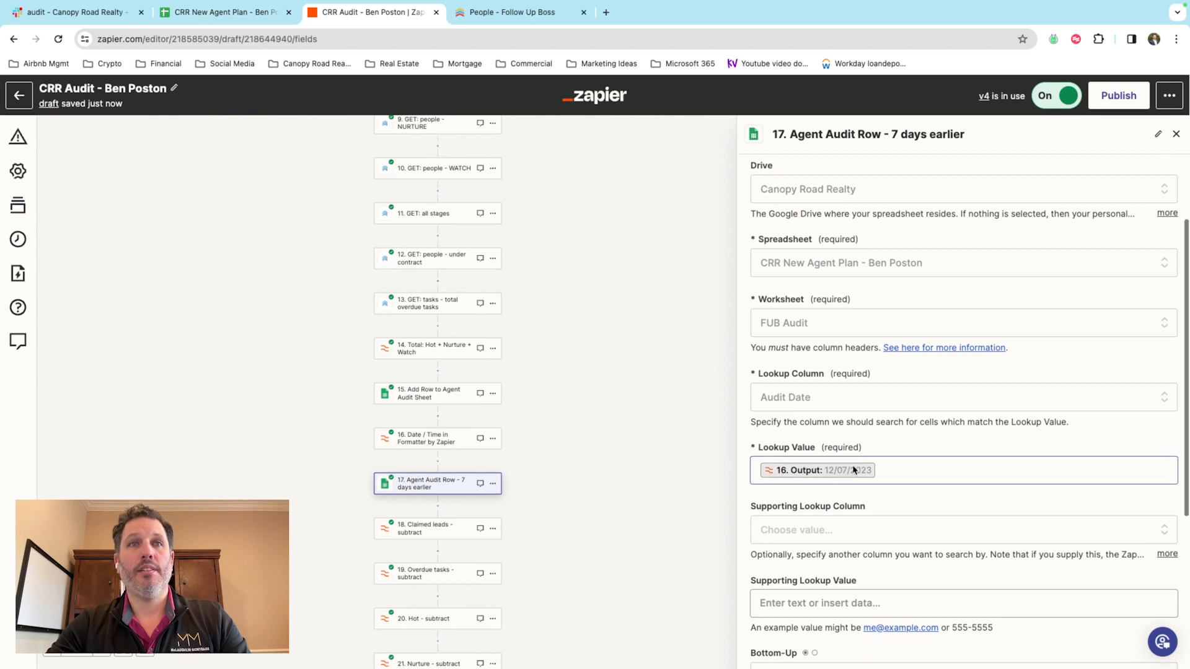
scroll(839, 476, "up", 1)
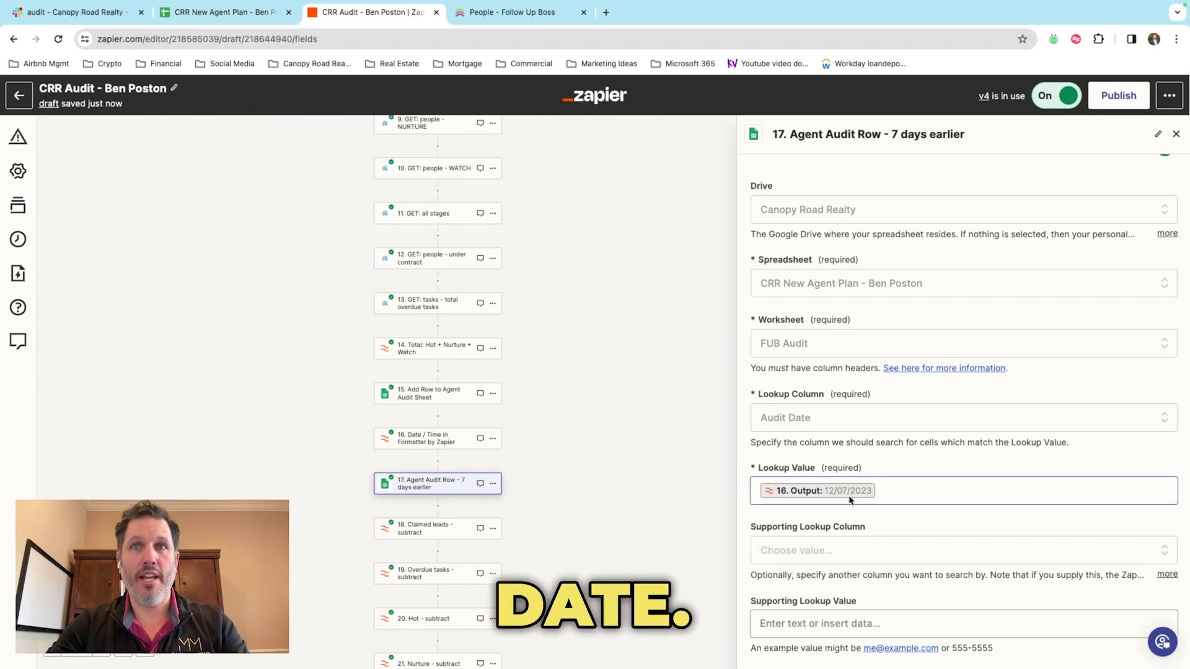
scroll(850, 499, "down", 5)
scroll(830, 378, "up", 1)
scroll(830, 371, "down", 1)
scroll(829, 372, "up", 4)
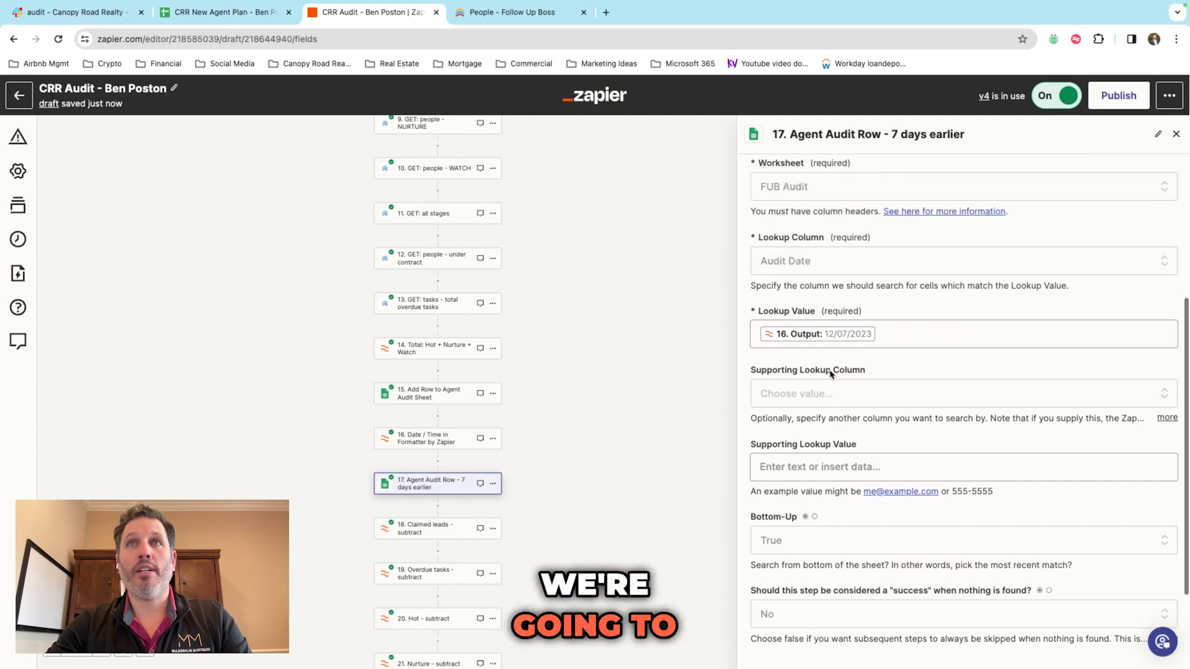
scroll(831, 373, "down", 3)
scroll(831, 375, "down", 2)
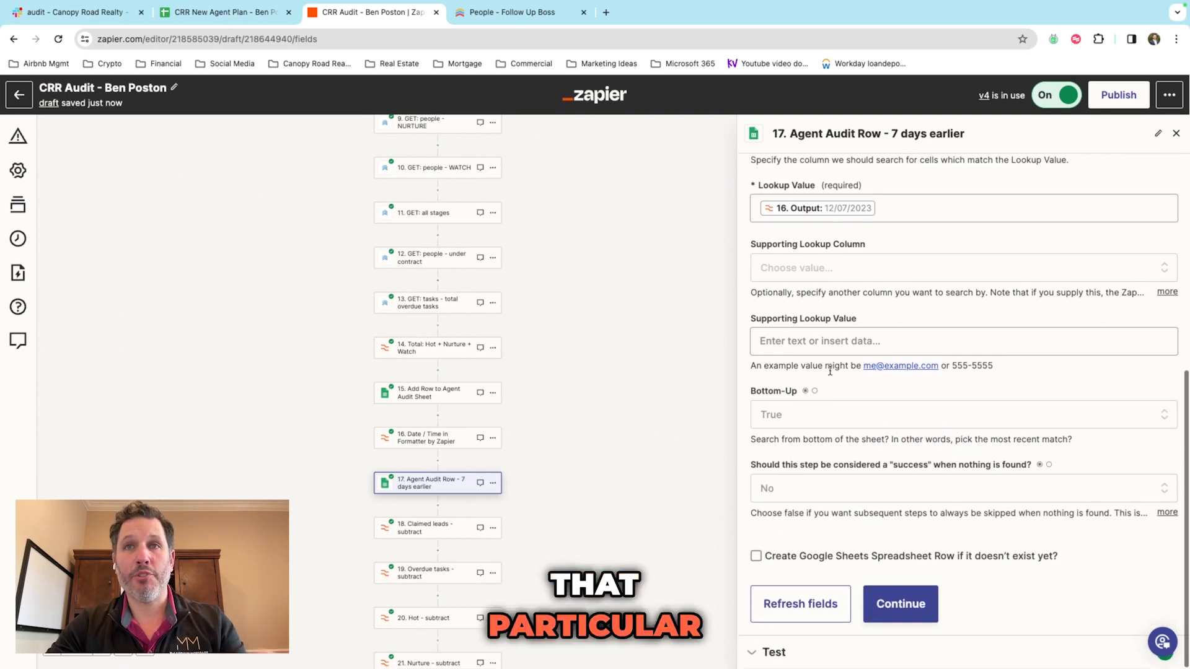
left_click(899, 604)
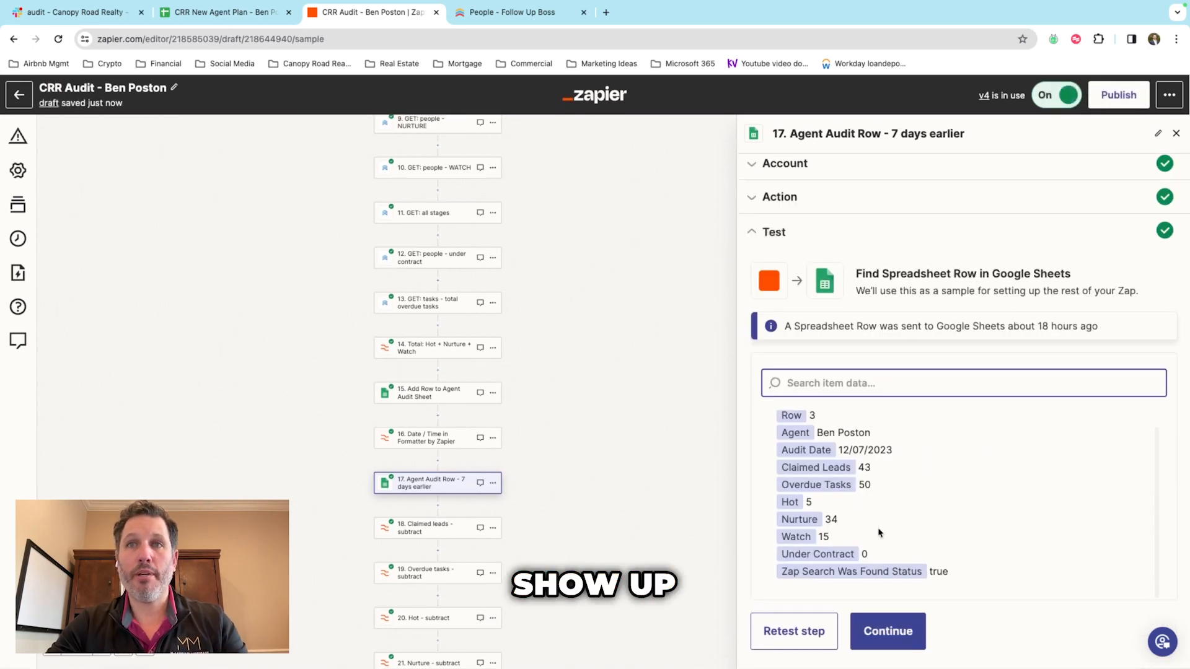
scroll(816, 461, "up", 1)
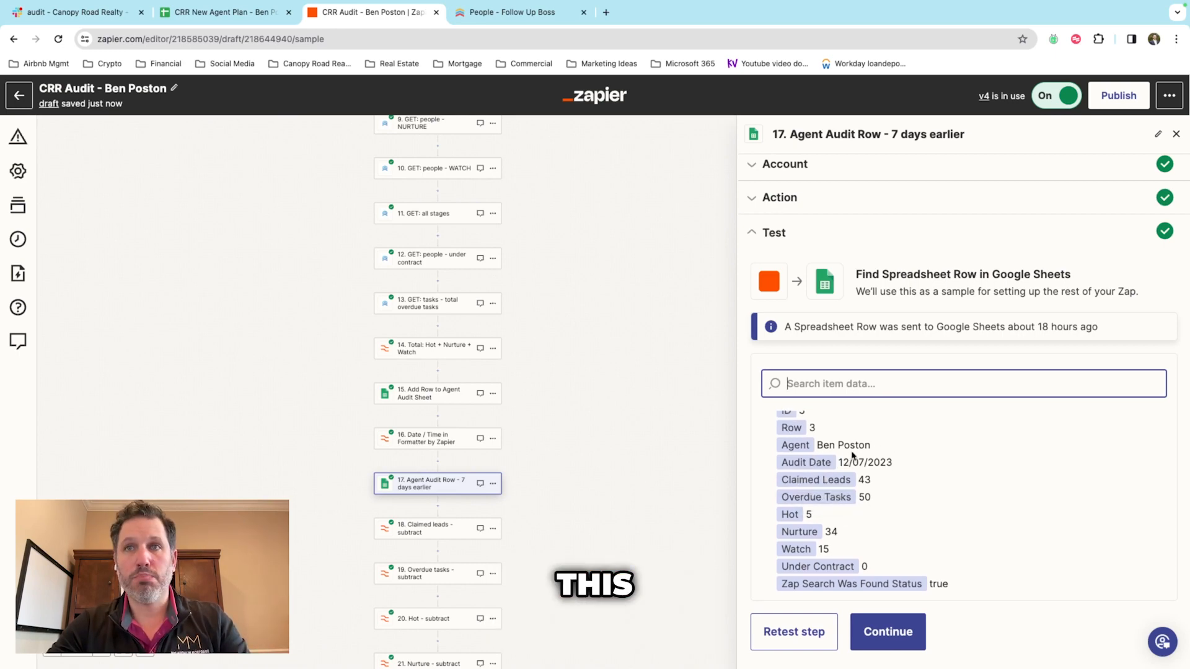
scroll(831, 438, "up", 1)
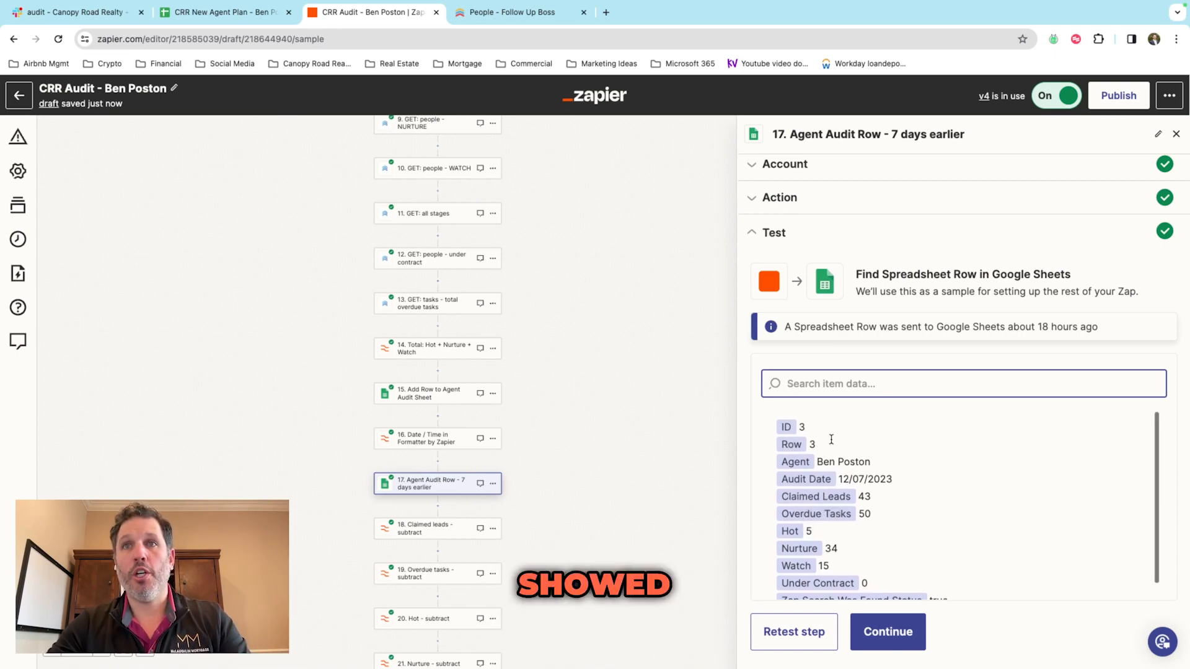
scroll(856, 484, "down", 1)
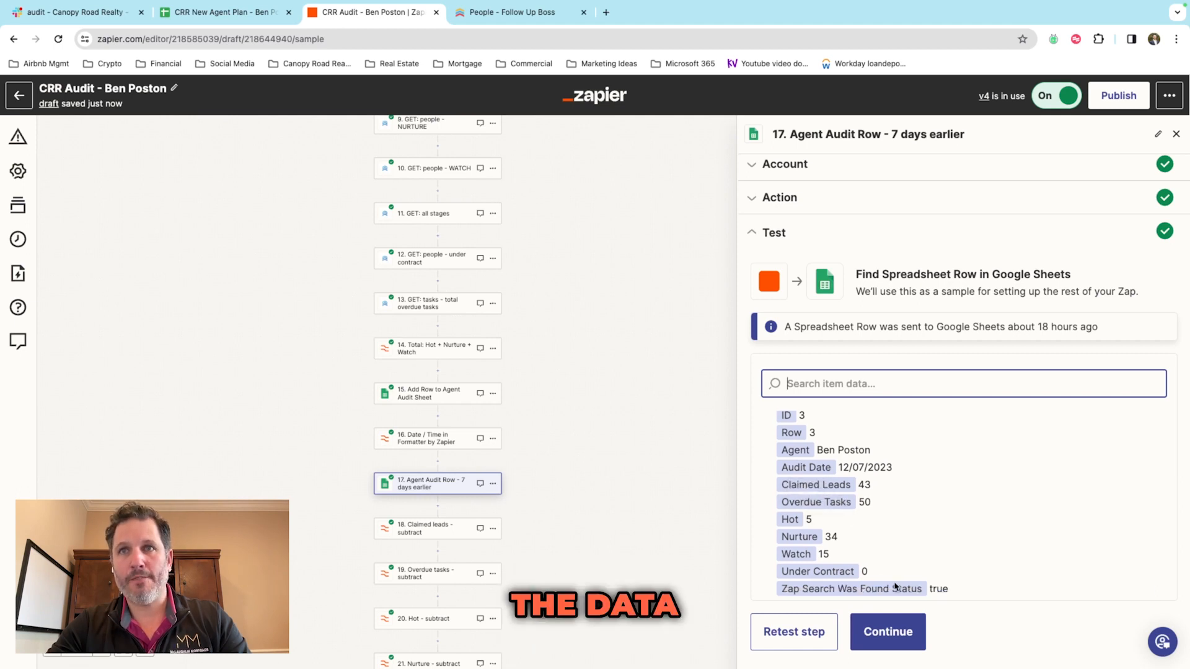
left_click(461, 529)
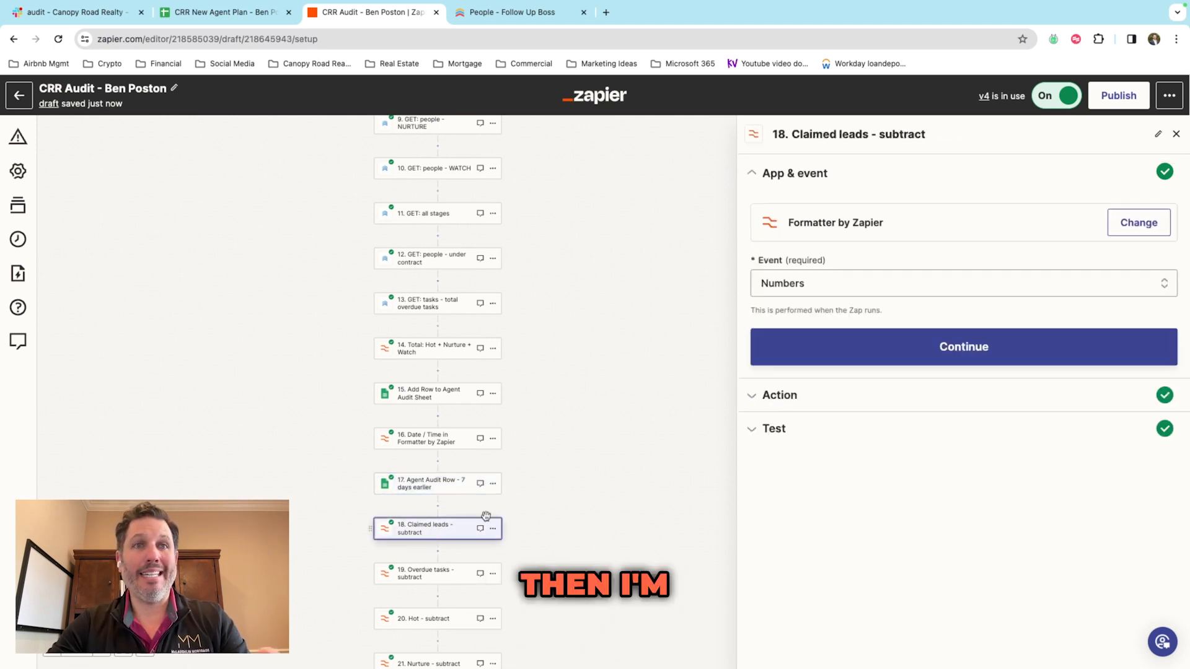
Step: Verify step 18 subtracts the Claimed Leads values 43 and 44 for a test output of 1
left_click(798, 406)
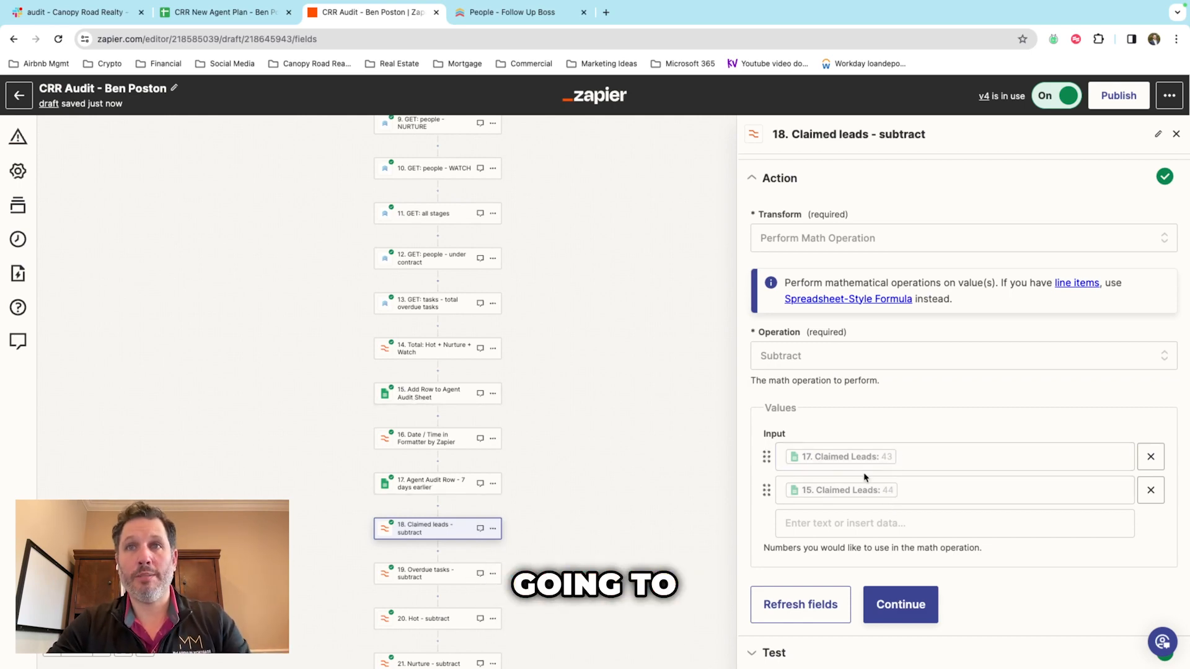
scroll(805, 191, "up", 1)
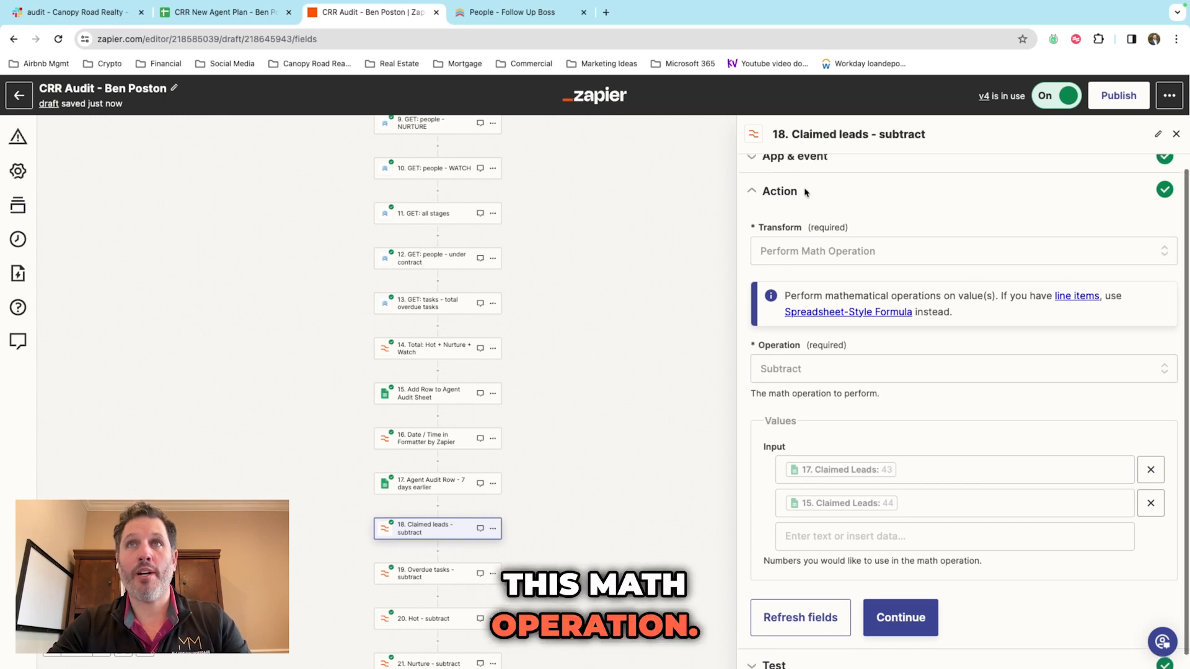
scroll(806, 192, "down", 1)
left_click(812, 645)
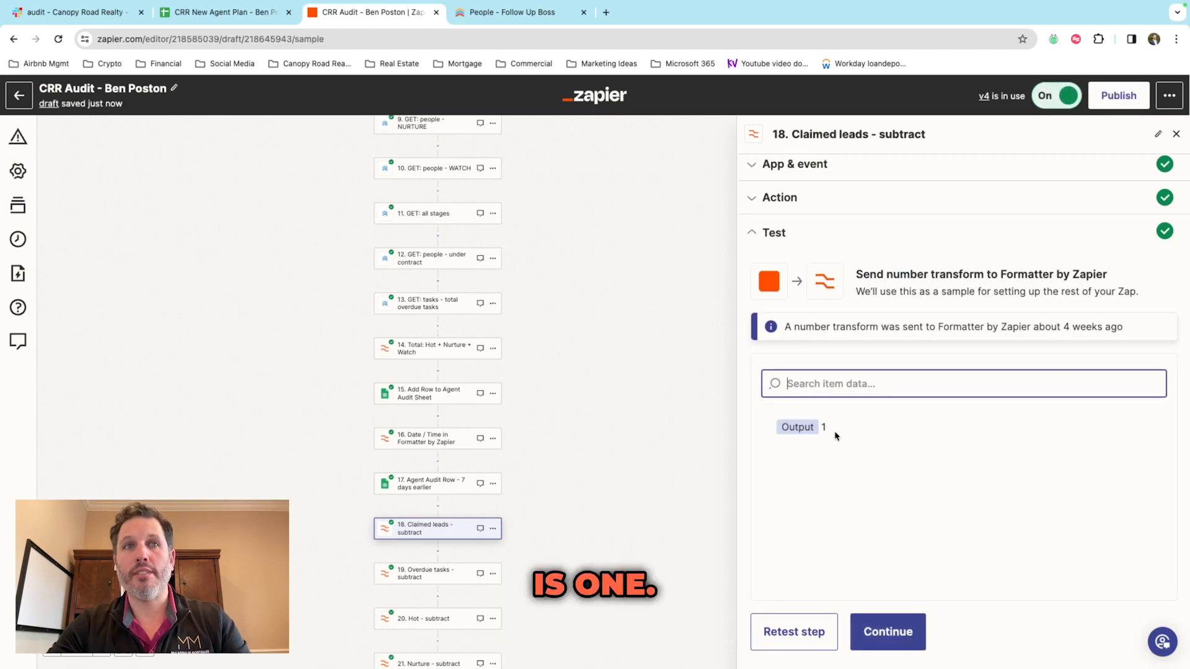
double_click(792, 427)
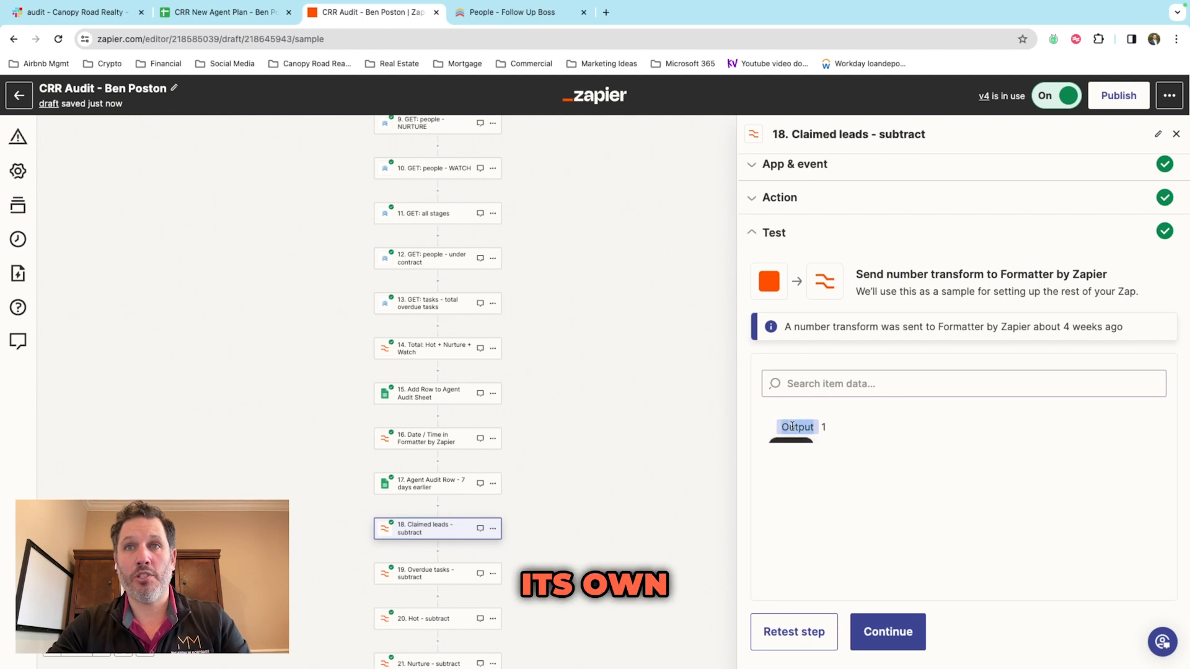
scroll(686, 455, "down", 4)
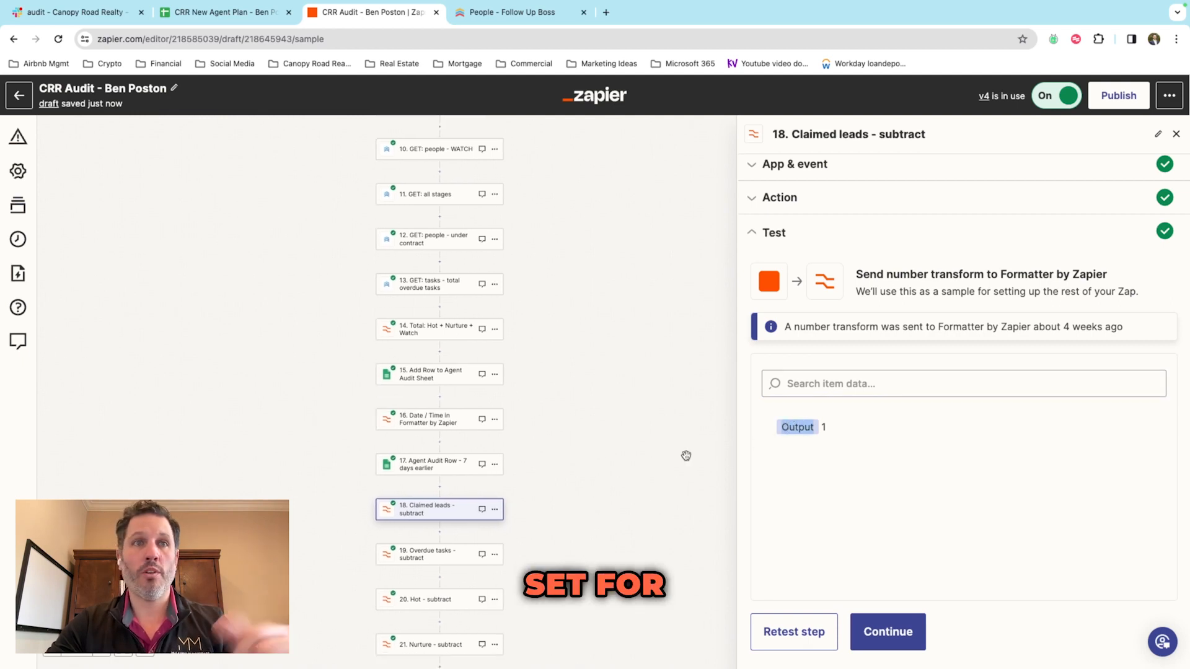
scroll(686, 455, "down", 2)
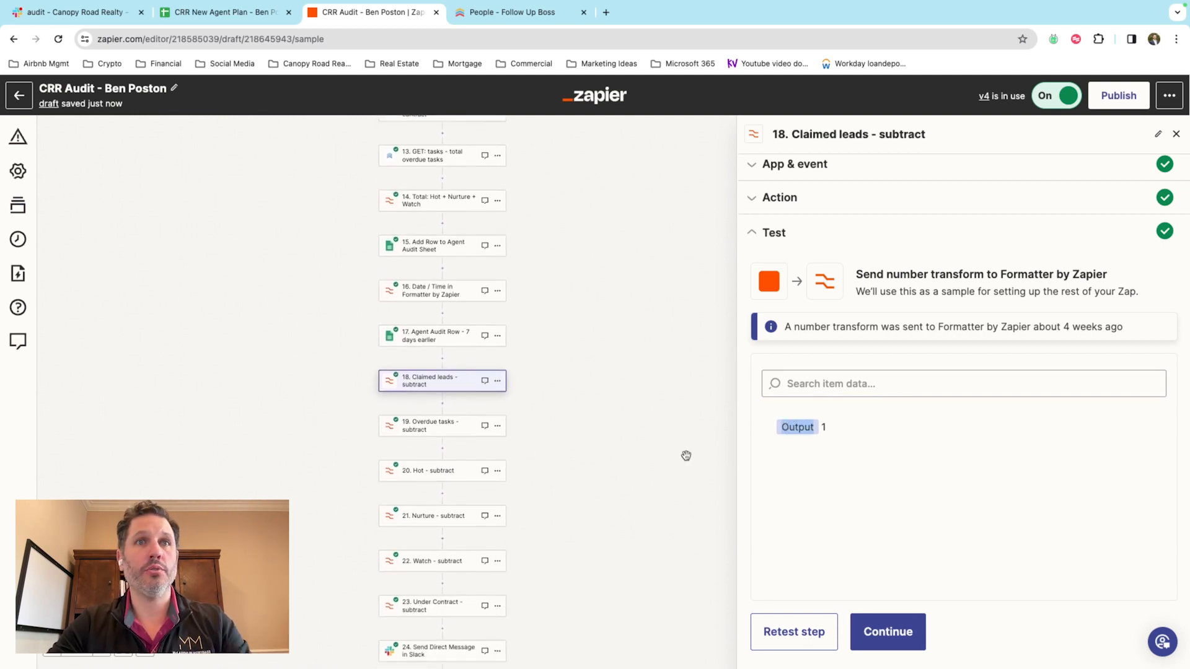
left_click(449, 414)
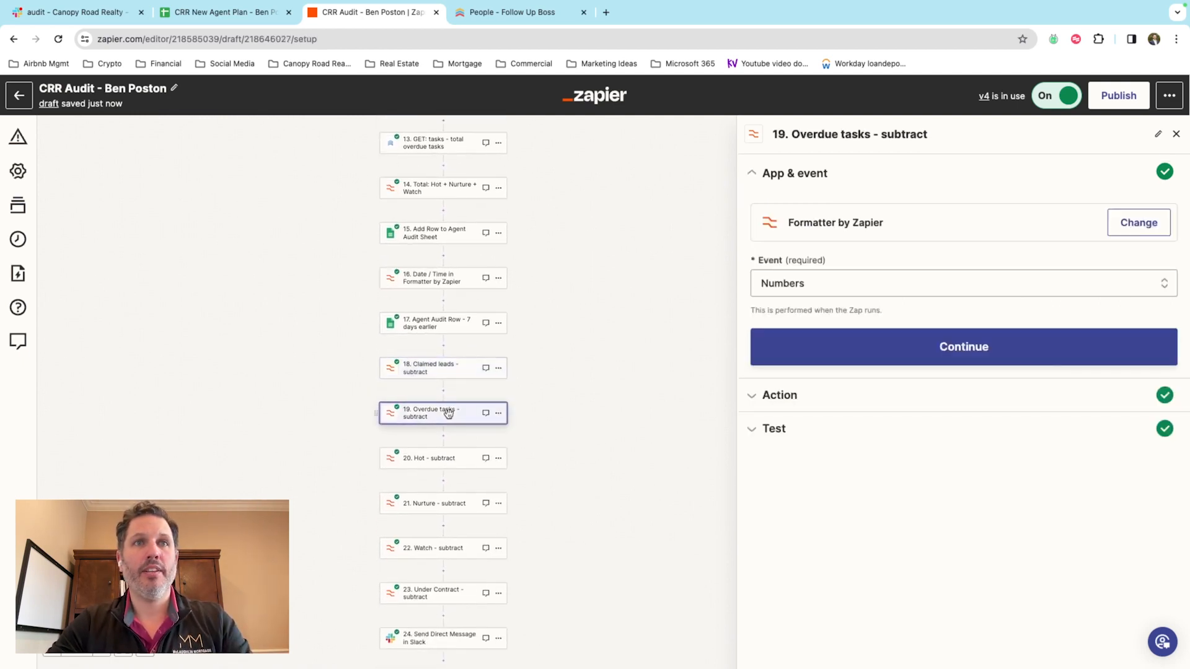
Step: Check the test outputs of the Overdue tasks, Hot, Nurture and Under Contract subtraction steps
left_click(797, 397)
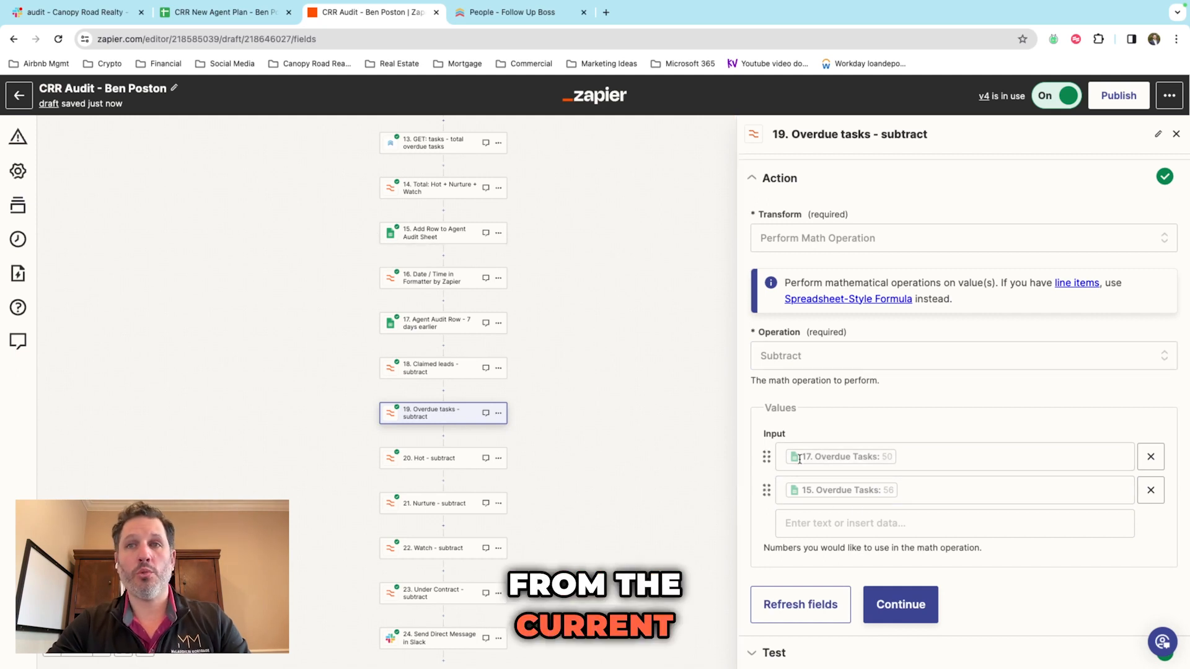
left_click(775, 653)
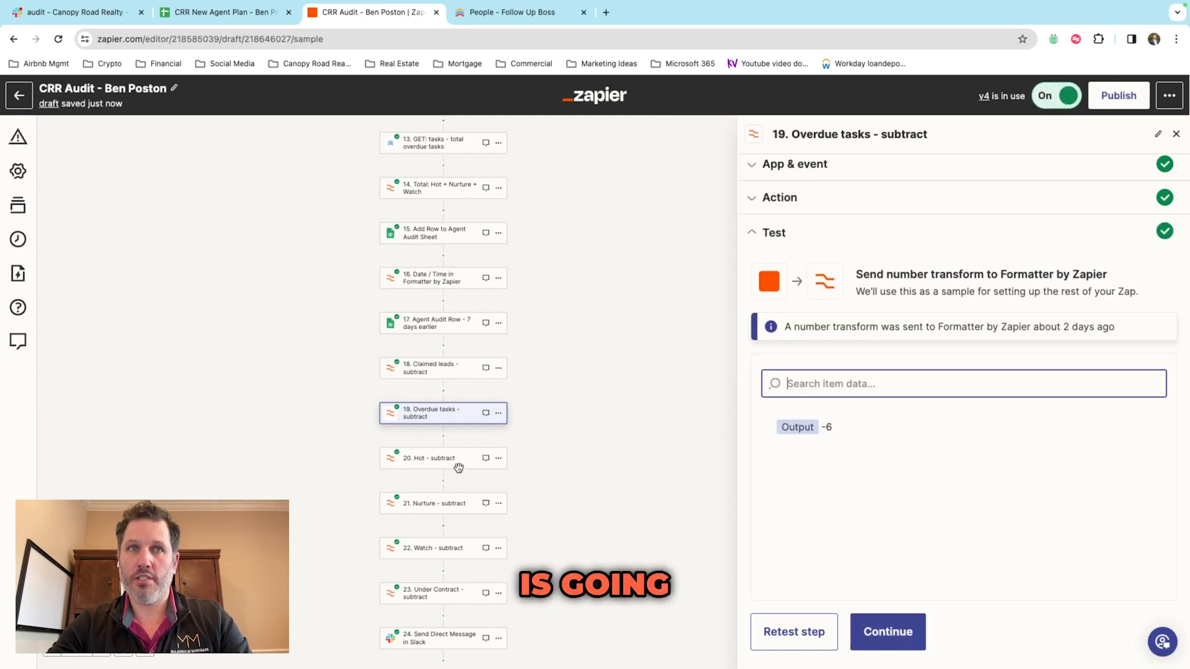
scroll(497, 423, "down", 2)
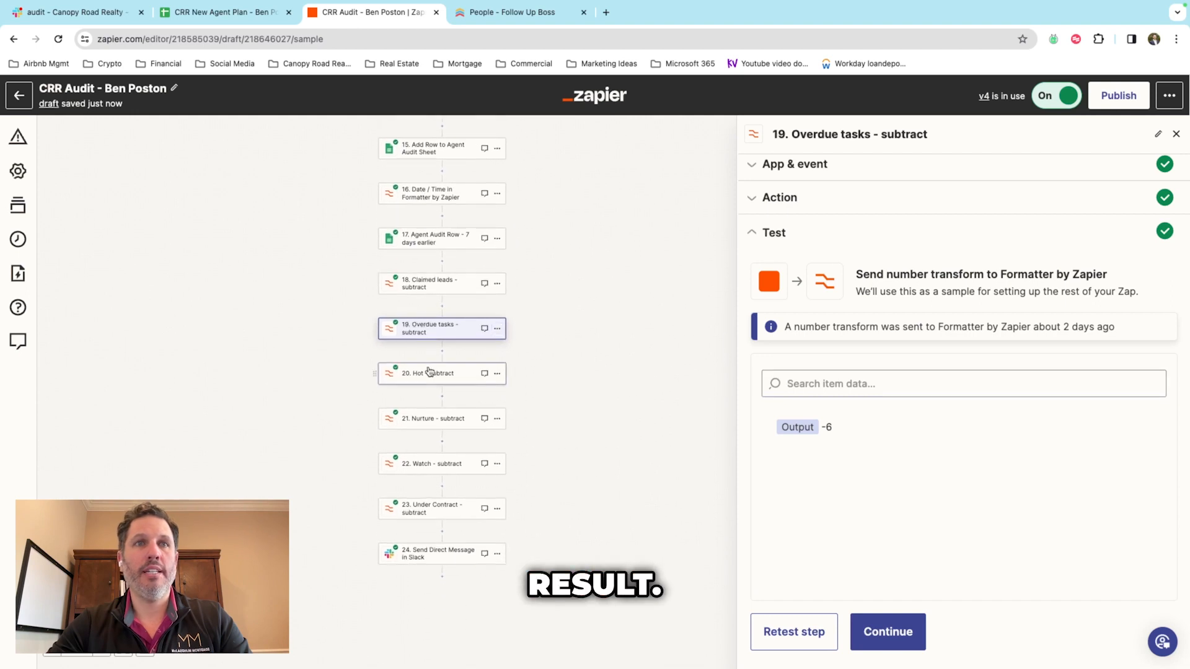
left_click(475, 371)
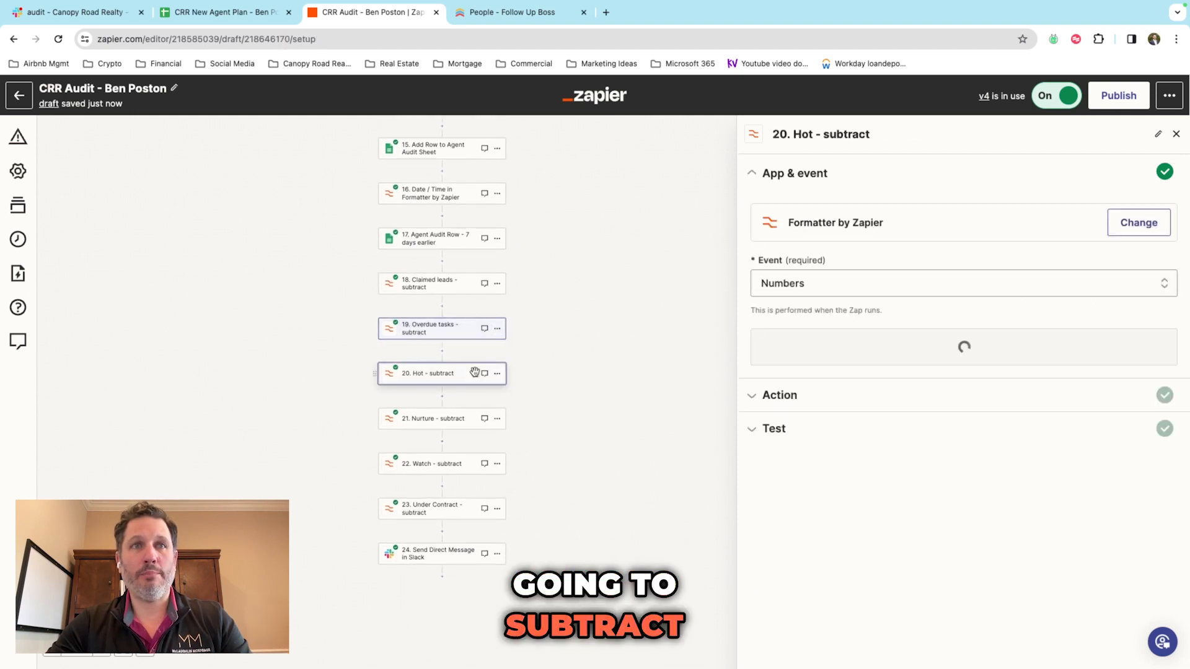
left_click(794, 399)
left_click(462, 417)
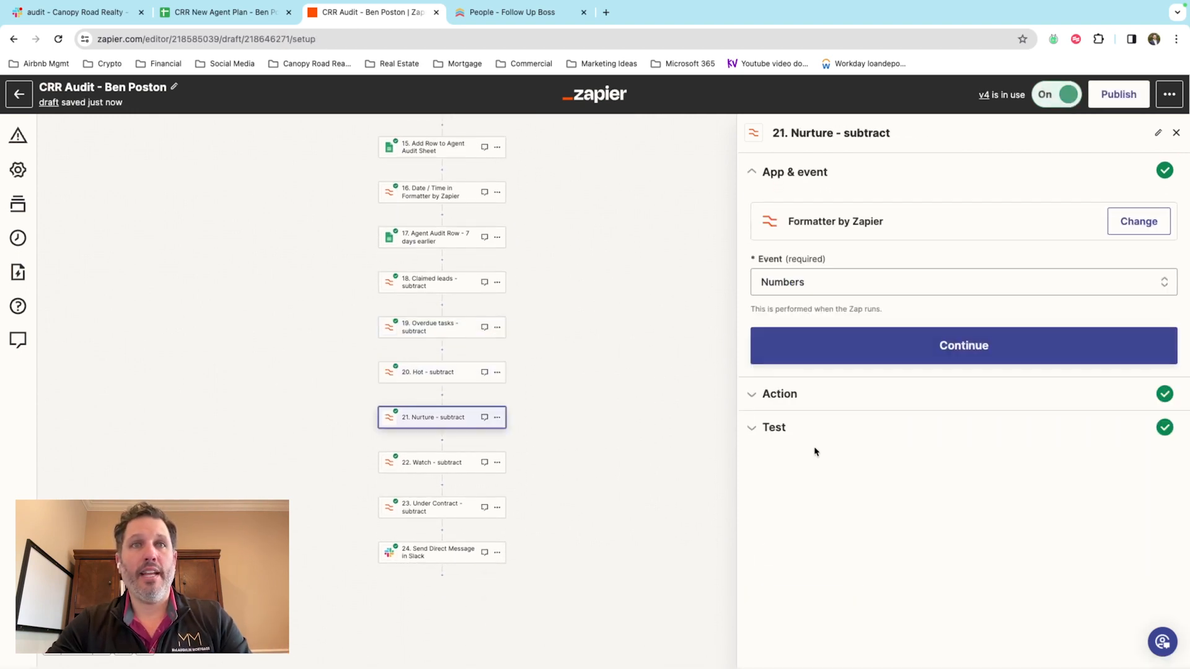
left_click(466, 509)
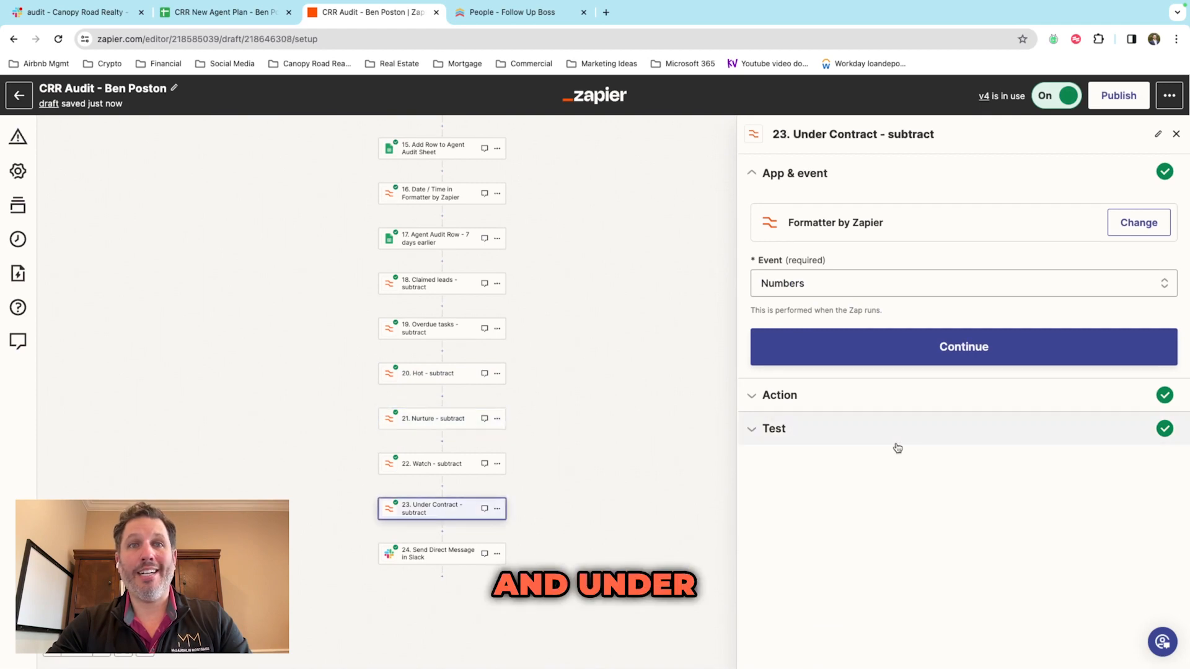
Step: Review step 24's Slack message listing weekly differences 1, -6, -2, -5, -3 and 1
left_click(441, 553)
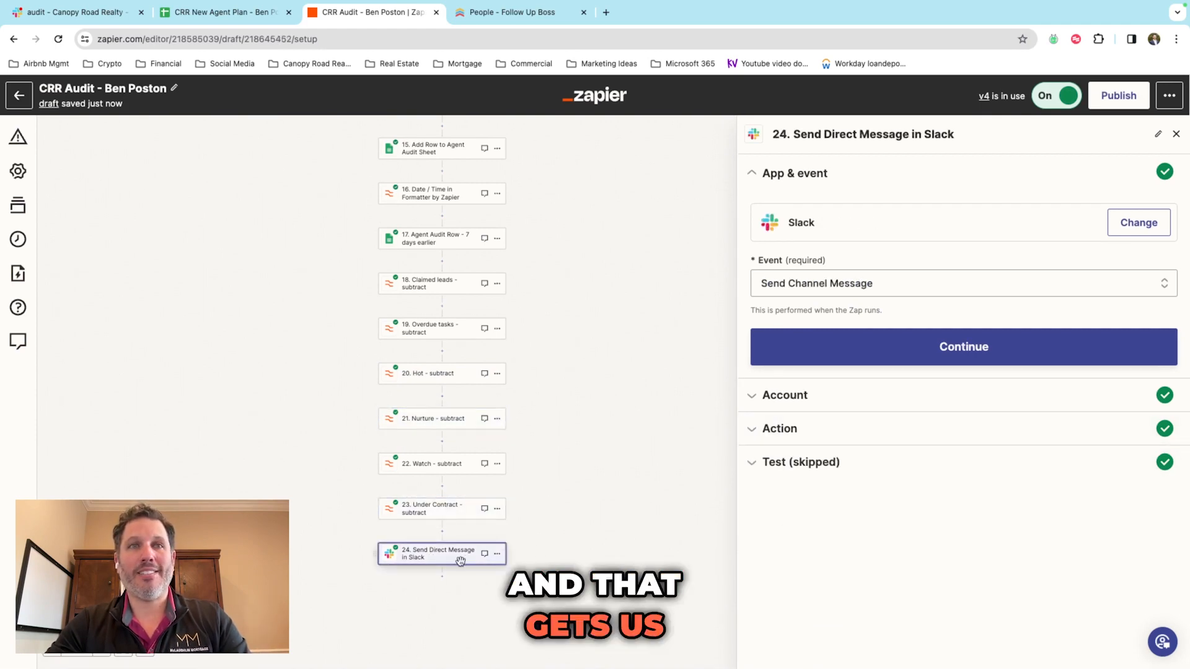
left_click(782, 429)
scroll(895, 440, "down", 3)
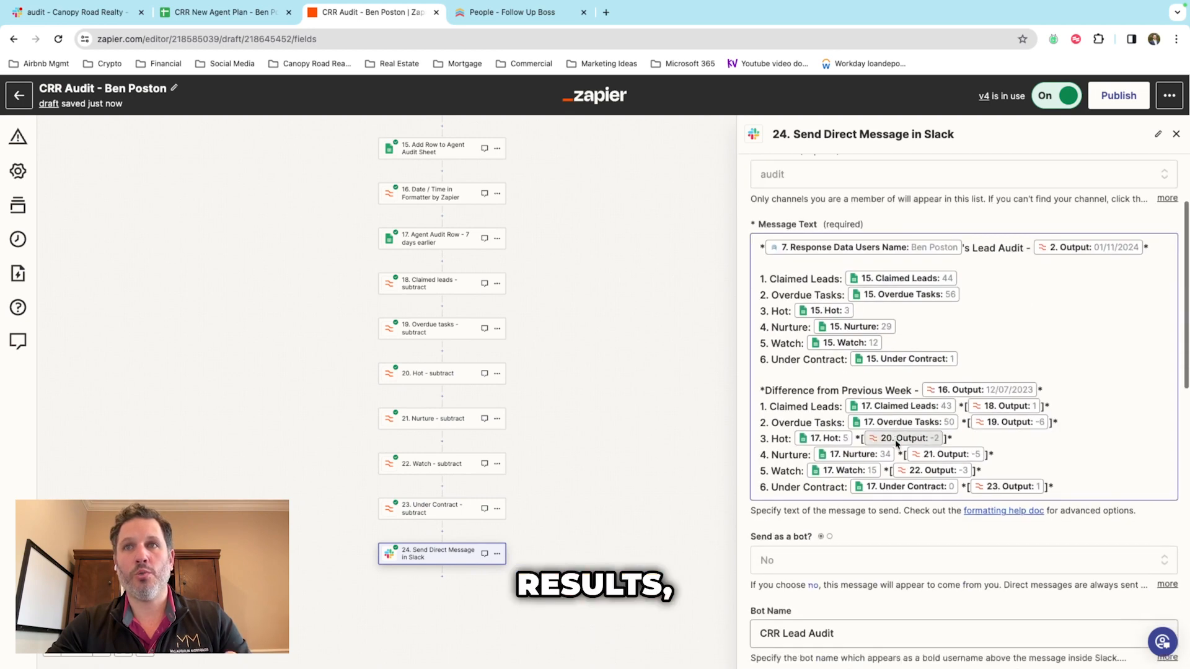
scroll(895, 440, "up", 1)
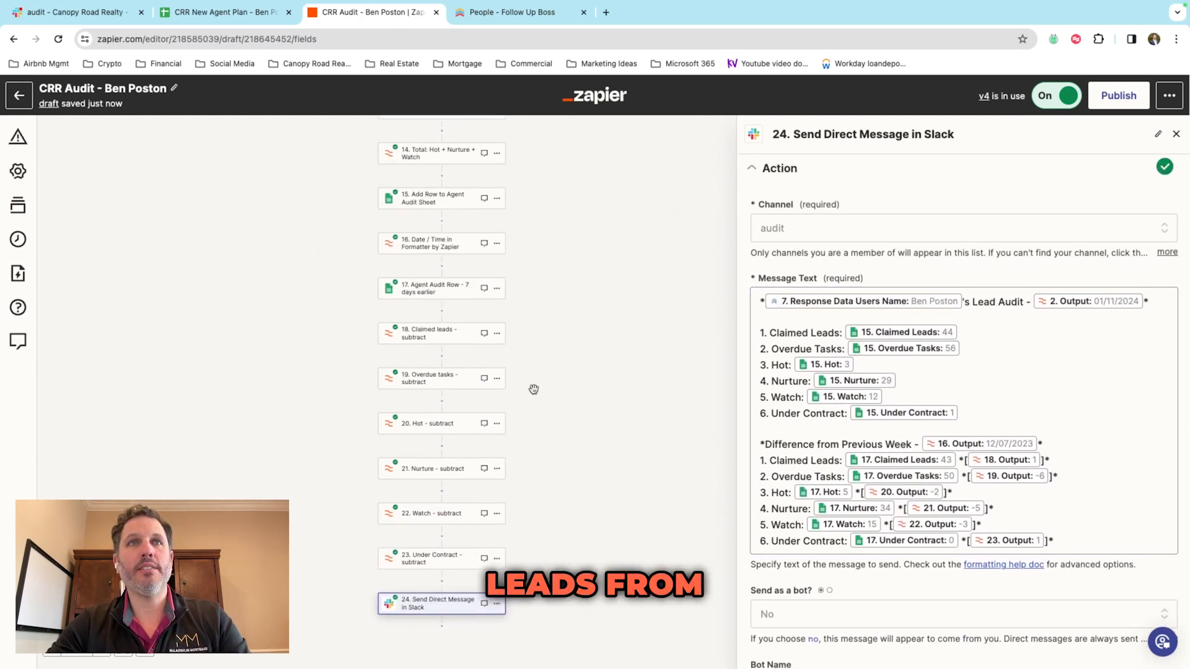
scroll(533, 389, "up", 2)
left_click(493, 210)
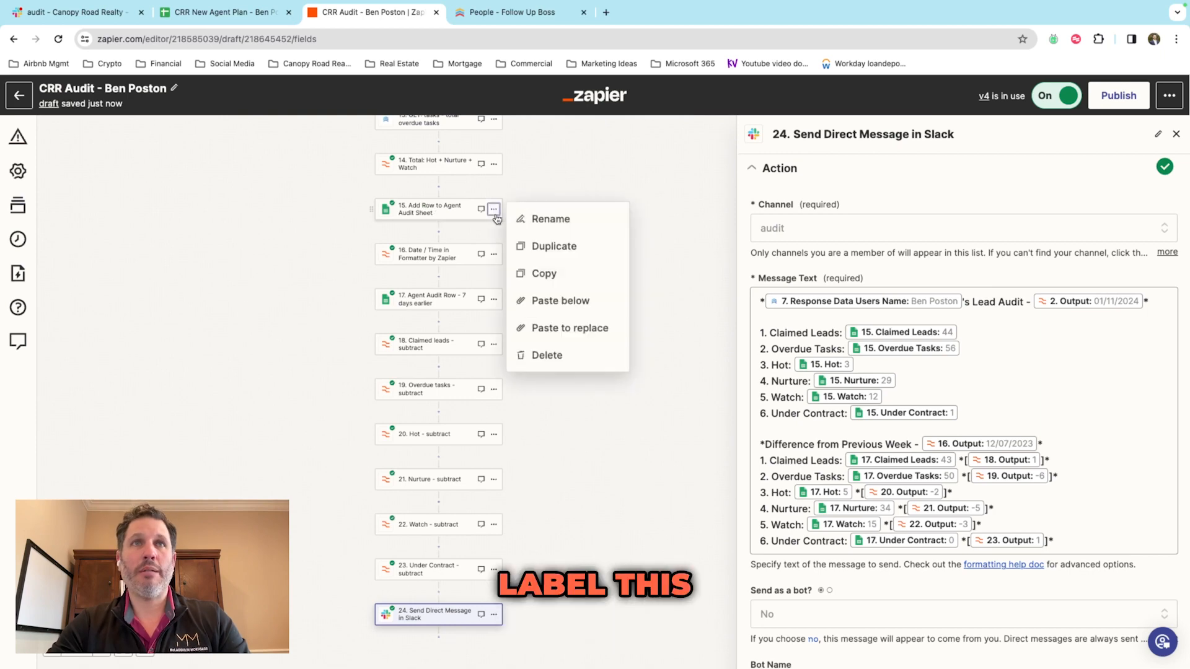
Step: Rename step 15 to 'Current Week - google sheet export'
left_click(541, 216)
type("Current Week - google sheet export")
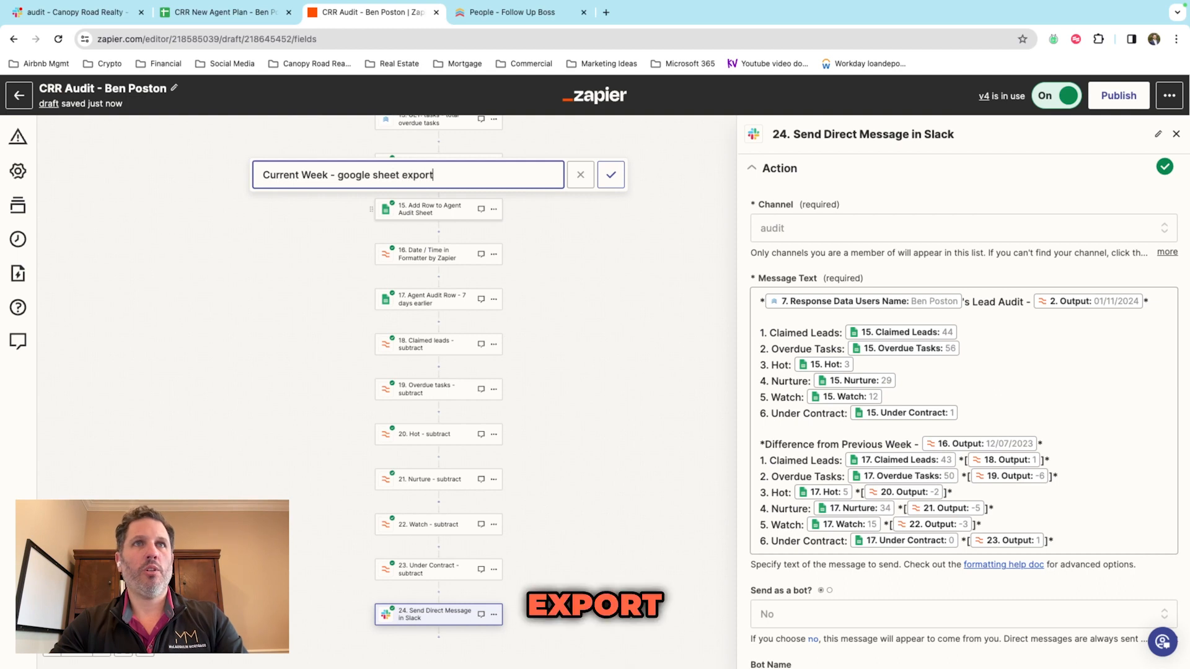
key("Return")
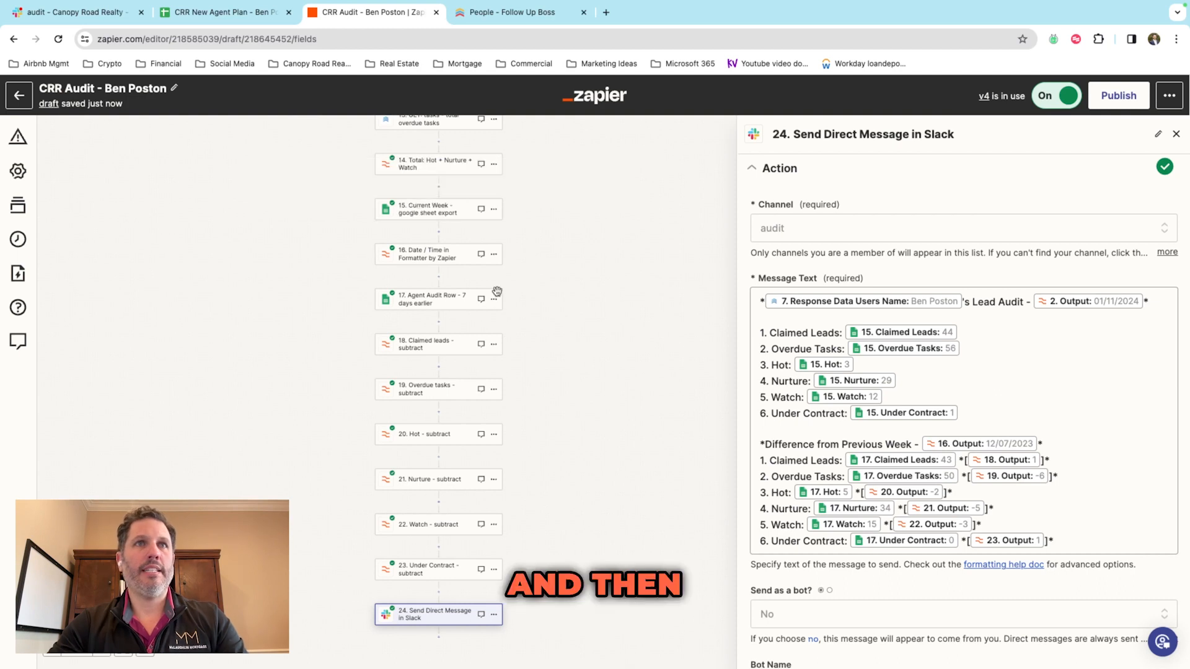
Step: Rename step 17 to 'Previous week - google sheet export'
left_click(494, 299)
left_click(549, 313)
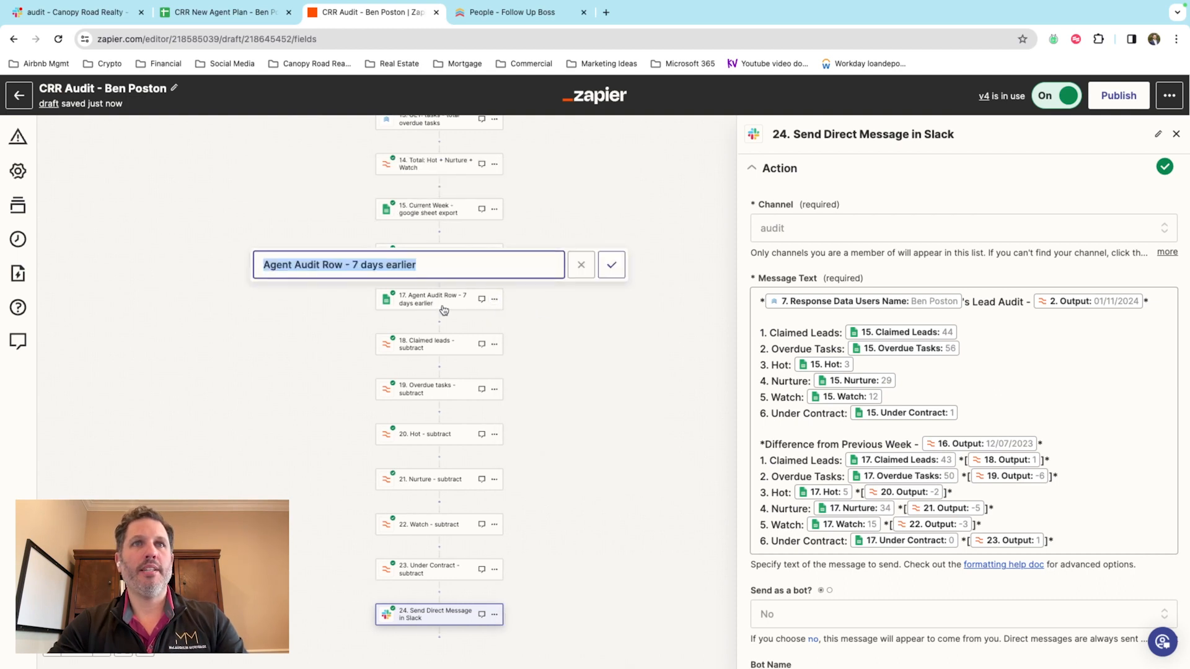
type("Previous week - google sheet export")
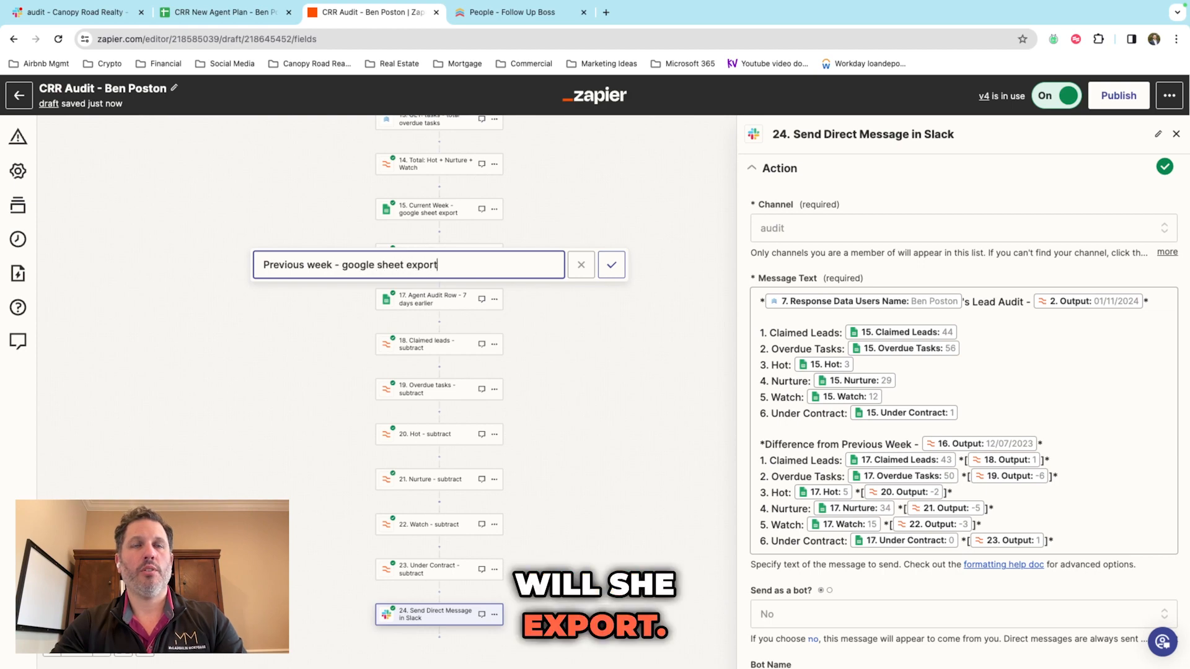
key("Return")
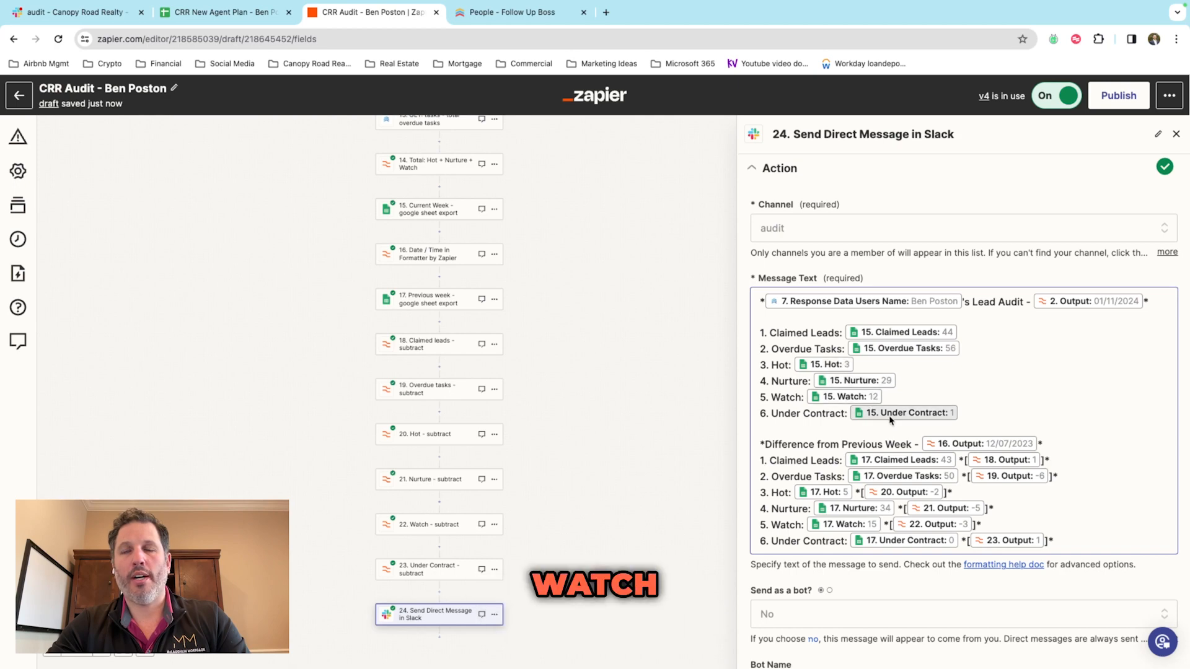
scroll(428, 379, "down", 1)
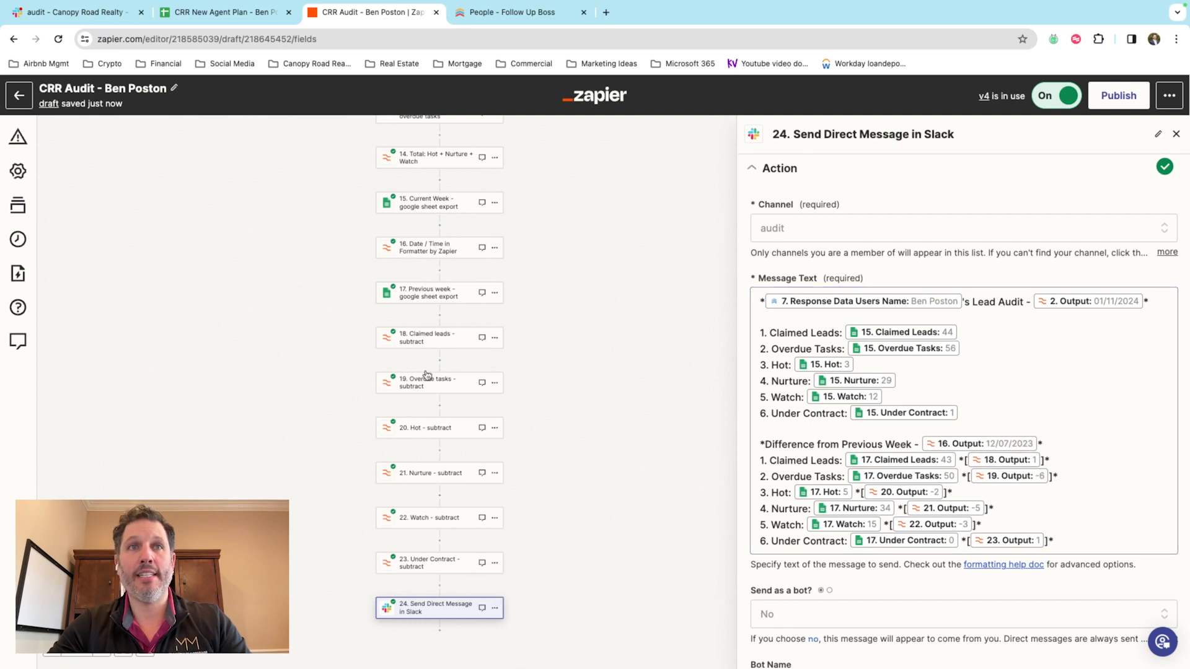
scroll(840, 275, "down", 1)
scroll(840, 275, "up", 3)
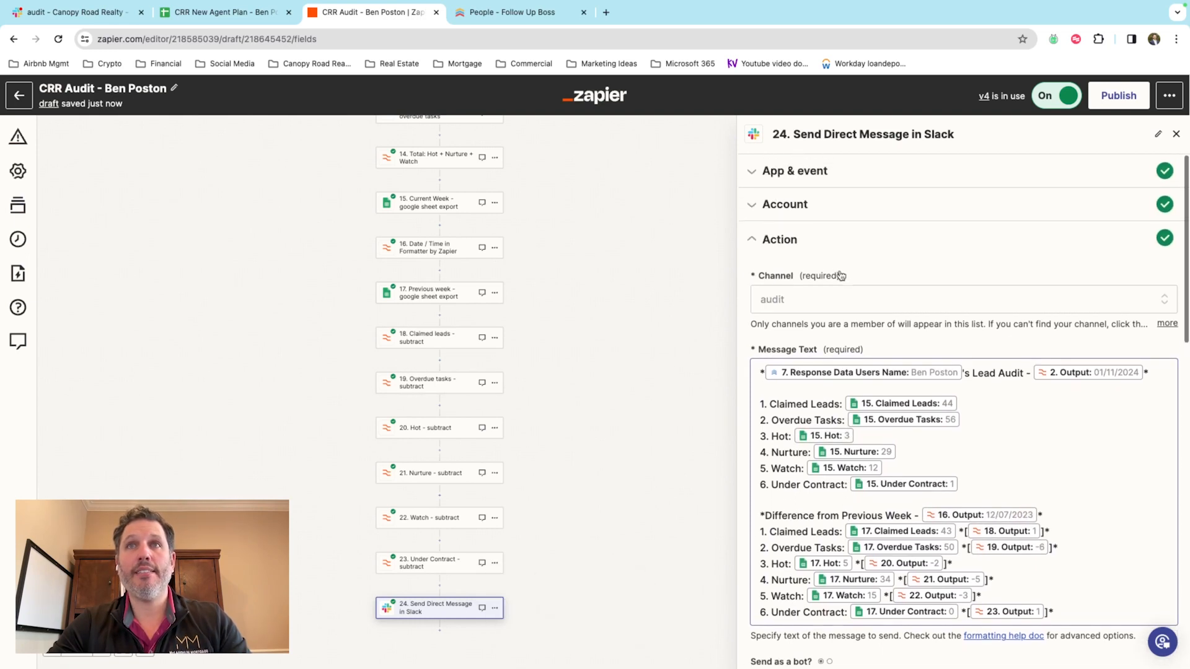
left_click(805, 205)
left_click(873, 171)
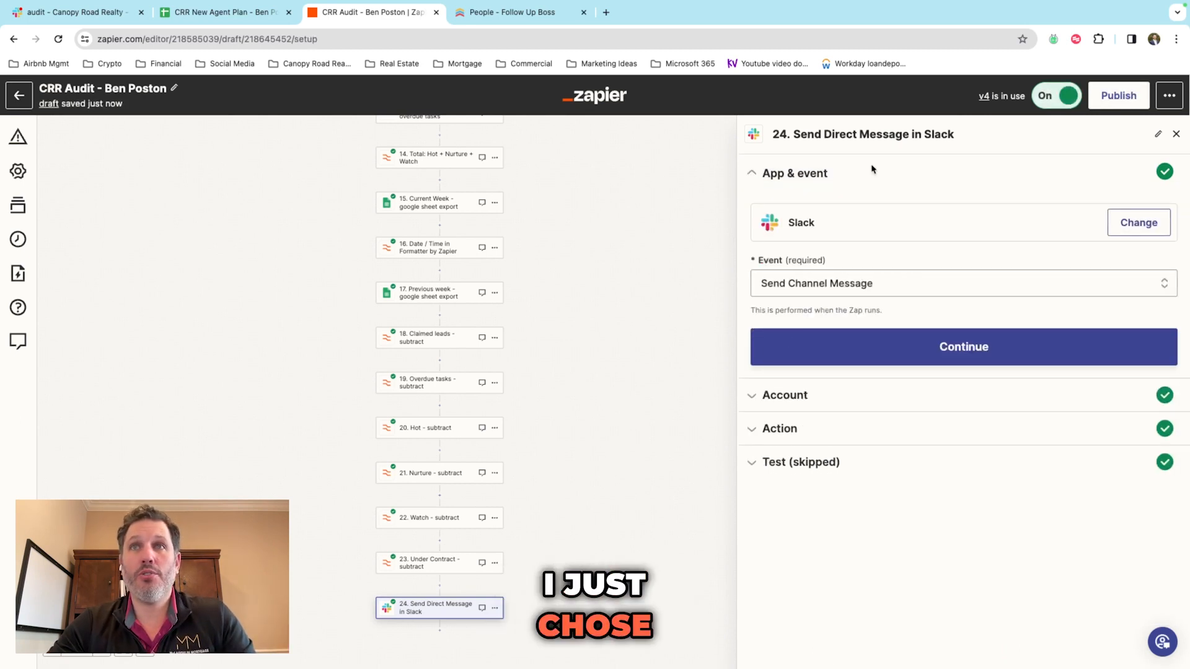
left_click(839, 428)
scroll(848, 427, "down", 3)
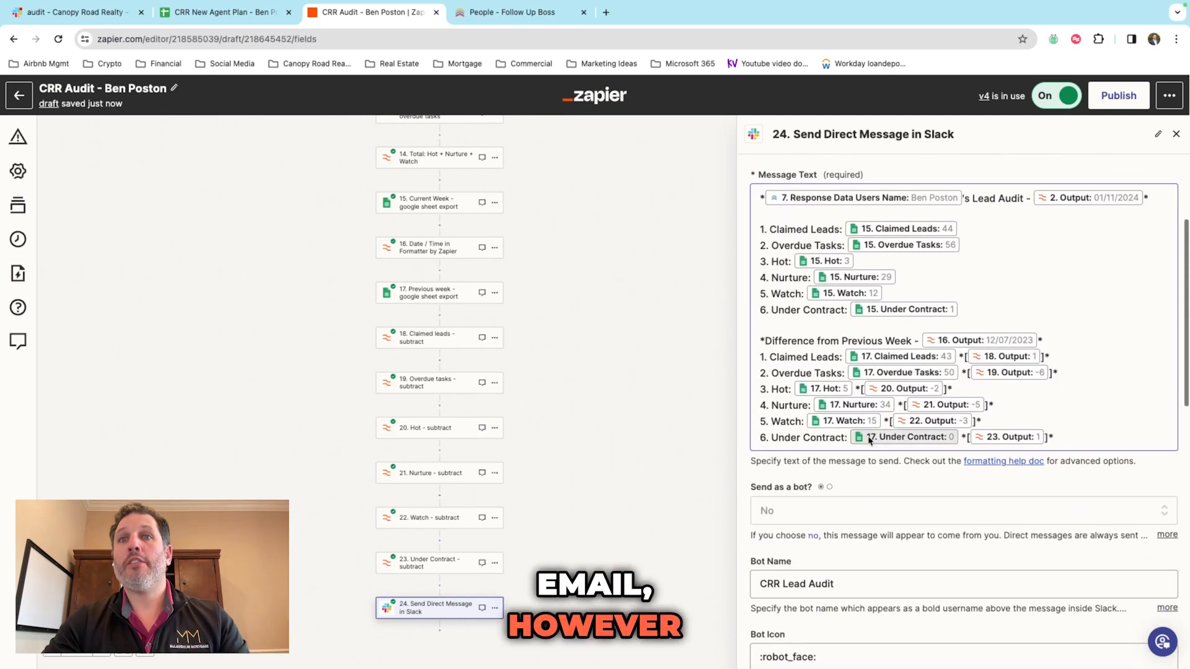
scroll(868, 414, "up", 2)
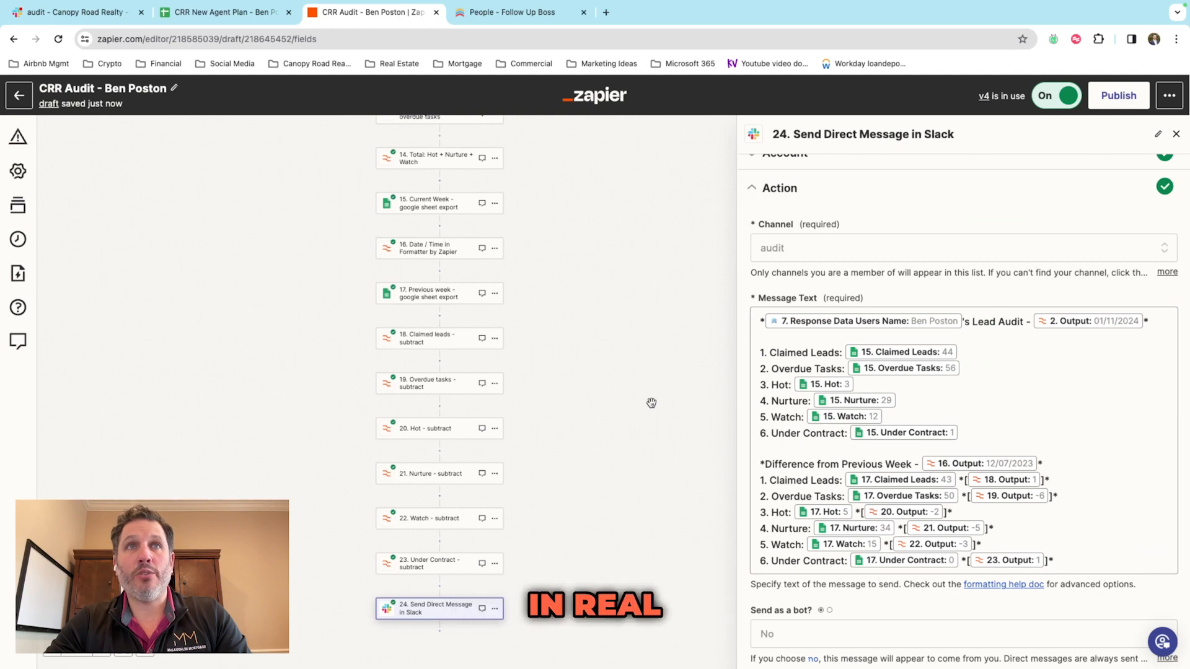
scroll(651, 403, "up", 10)
scroll(651, 403, "down", 3)
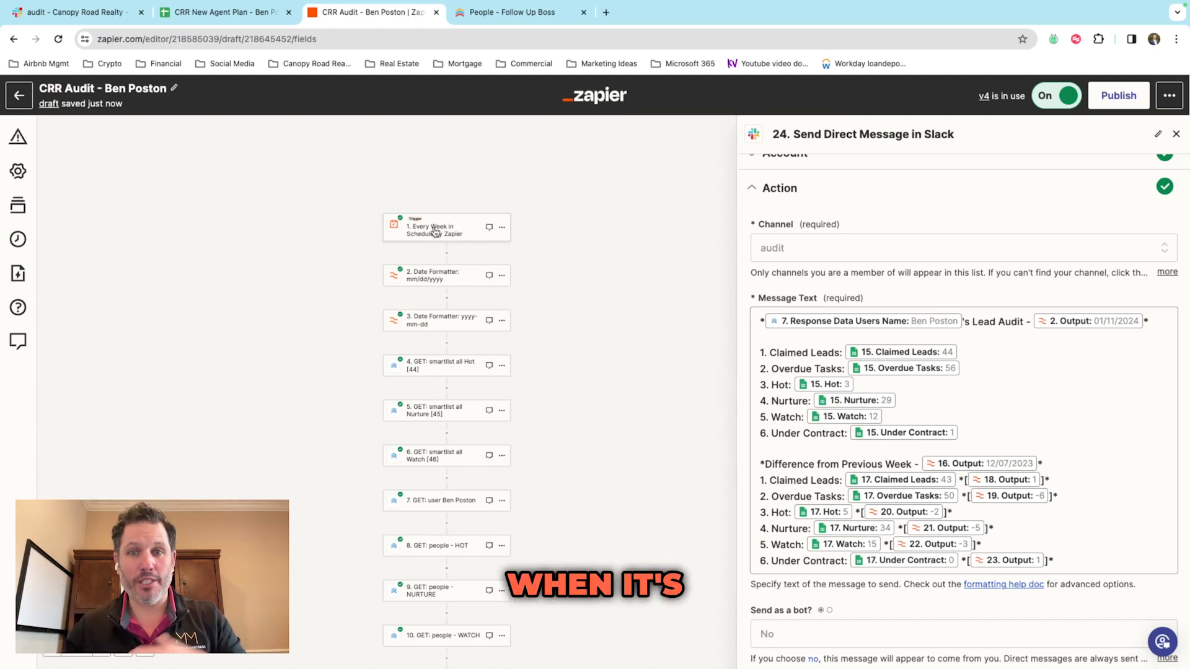
scroll(539, 348, "down", 1)
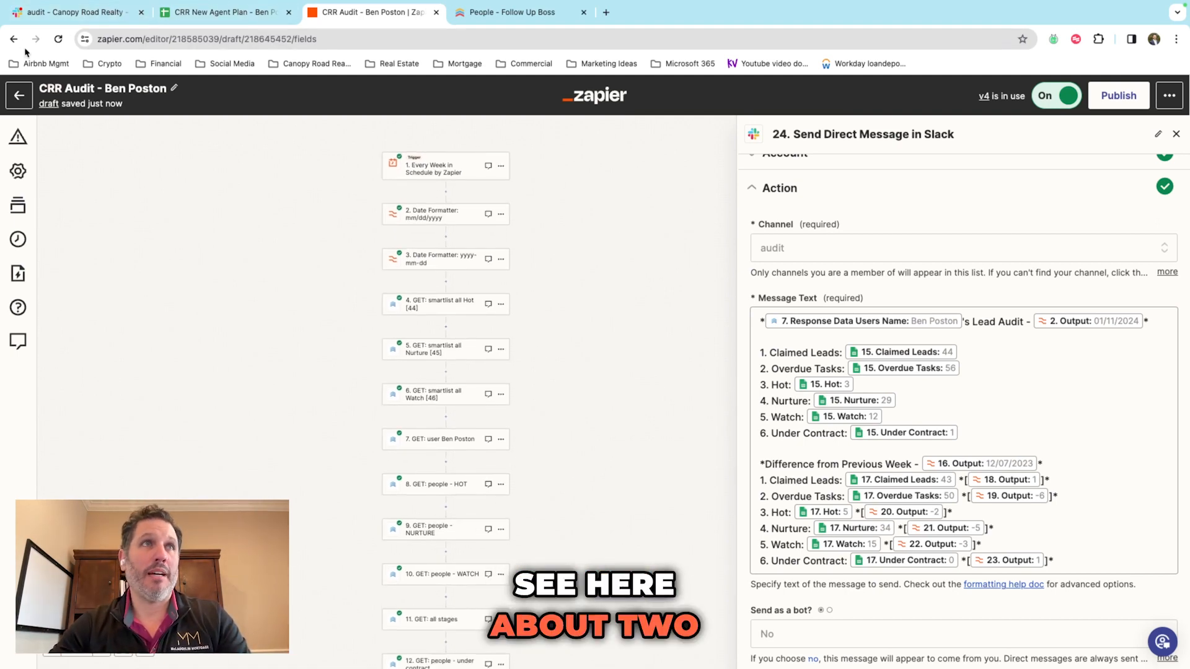
left_click(58, 14)
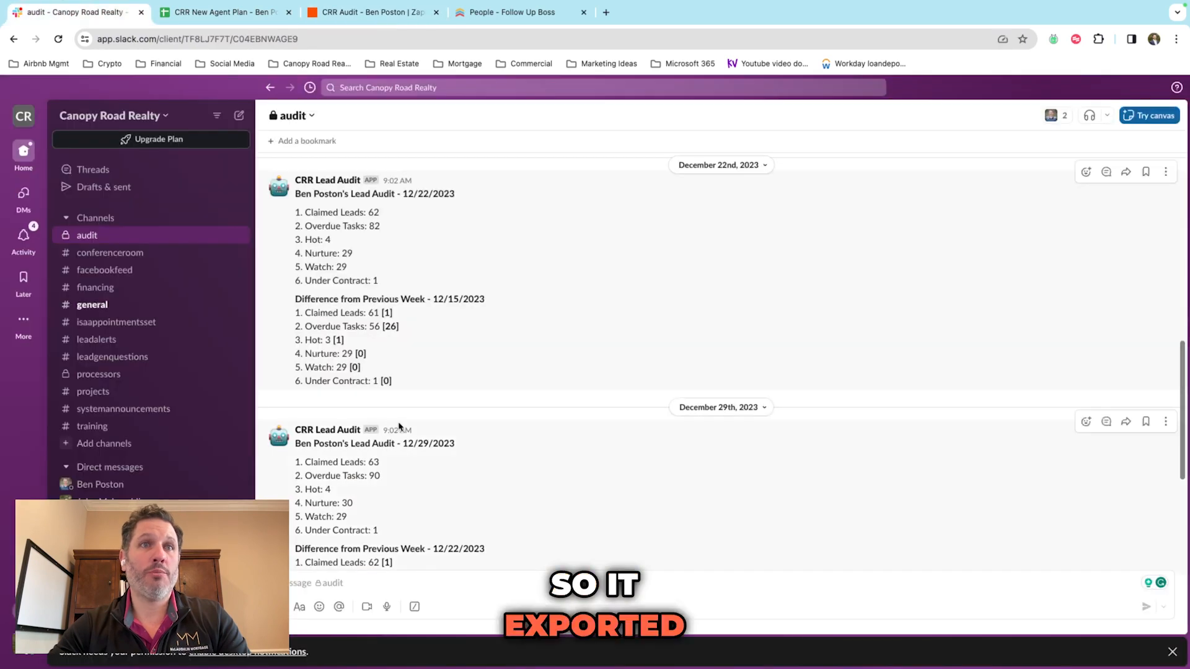
left_click(370, 15)
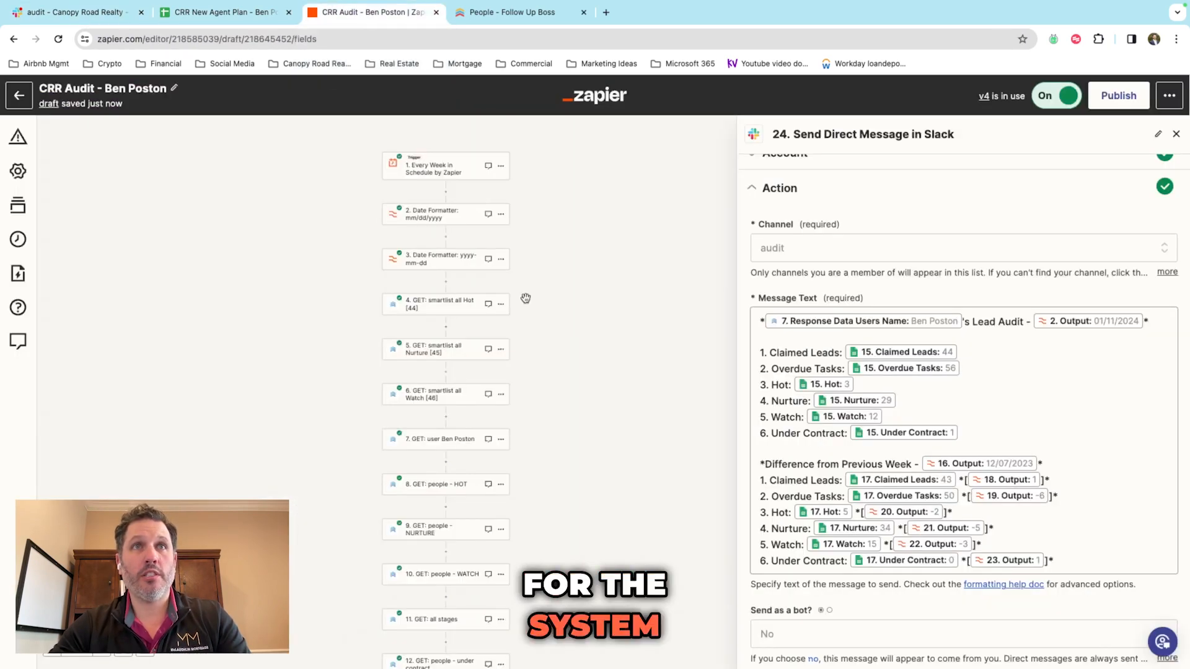
scroll(621, 296, "down", 1)
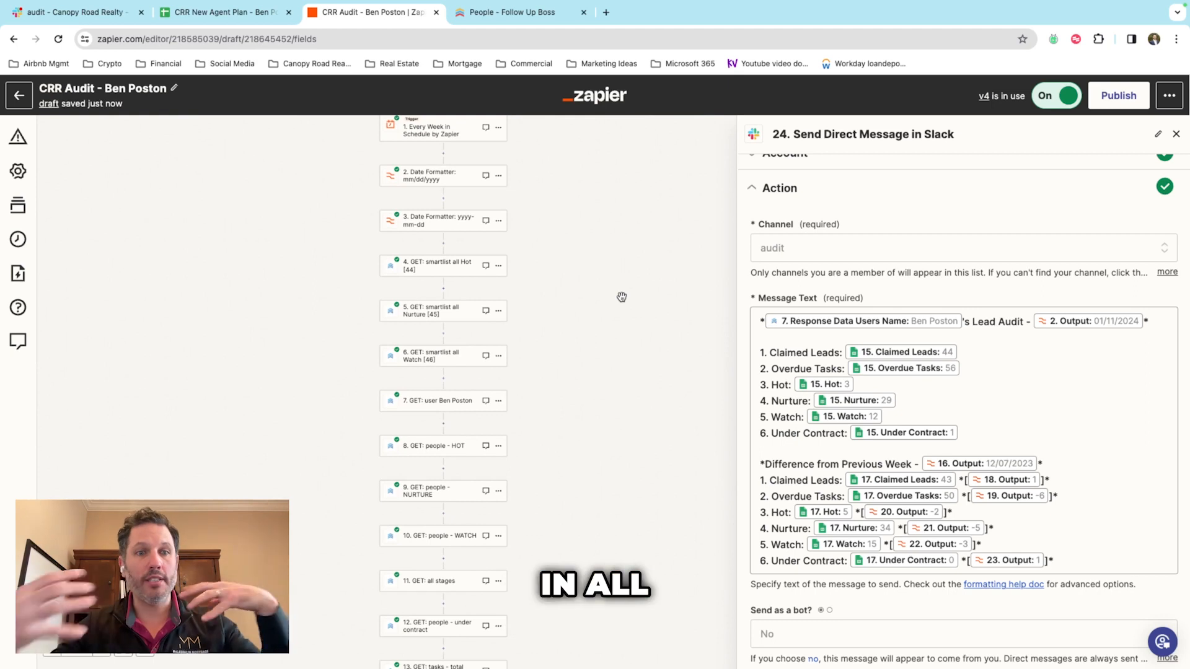
scroll(901, 385, "down", 2)
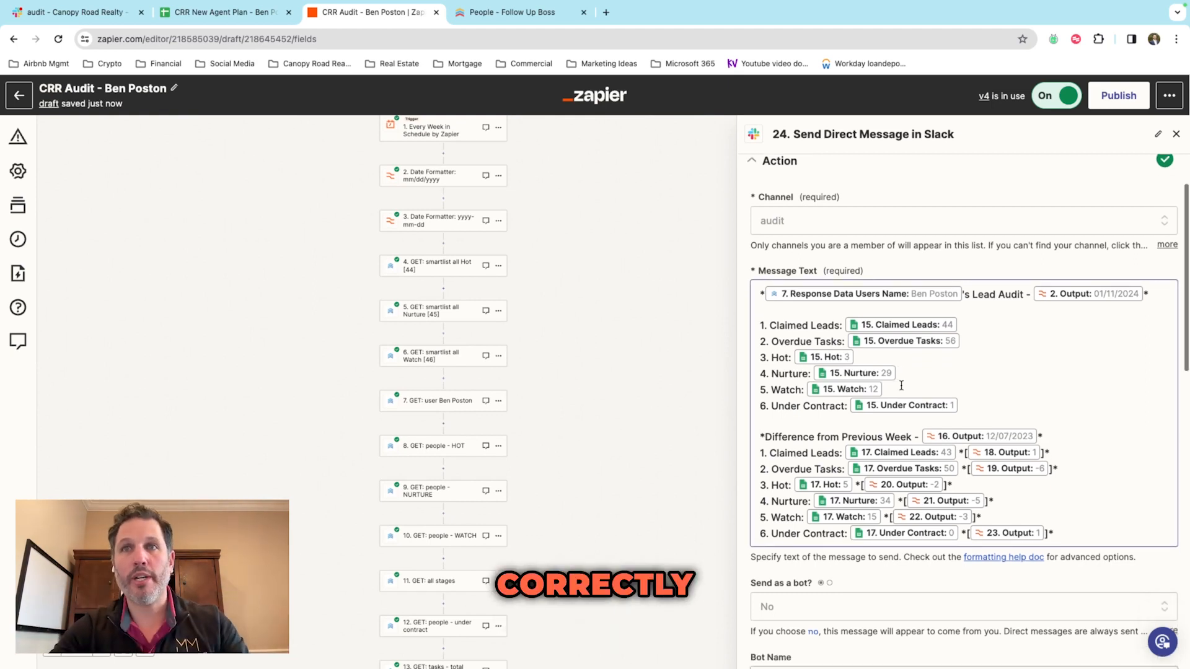
scroll(901, 385, "down", 1)
scroll(674, 443, "down", 2)
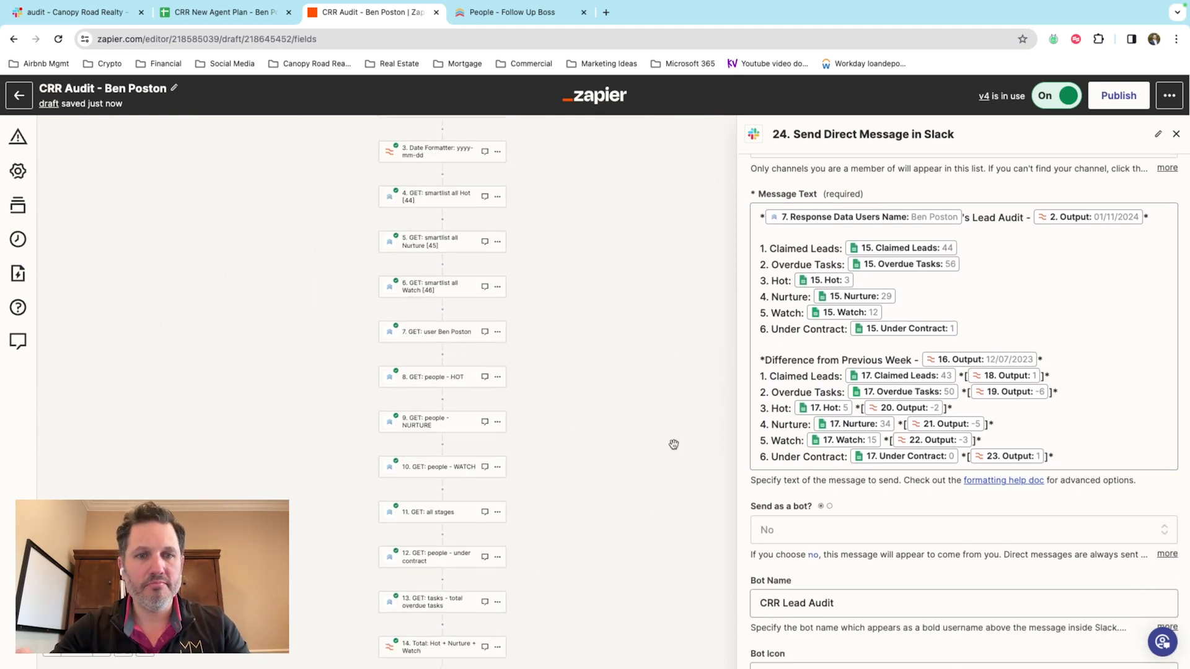
scroll(674, 444, "down", 12)
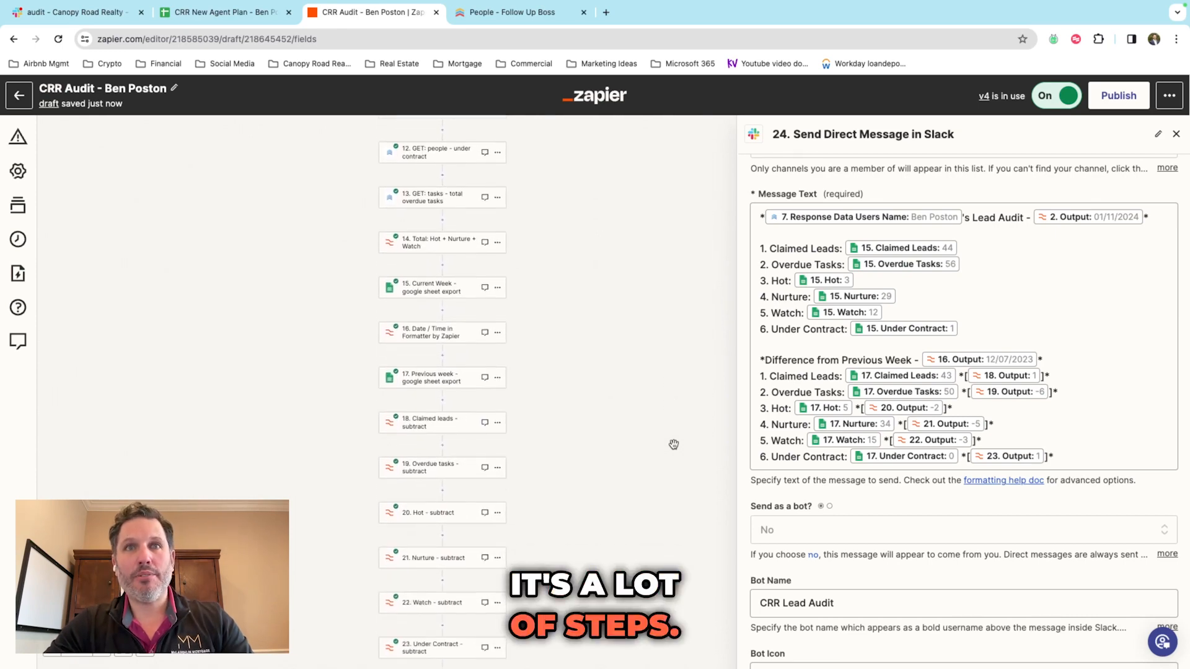